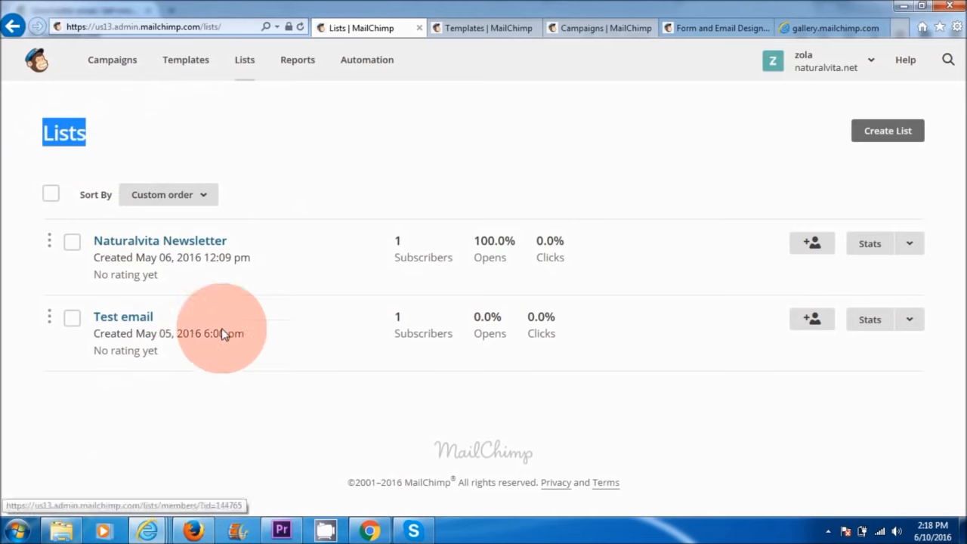
Step: Look over the MailChimp lists, the email template and the received smoothie recipes newsletter in Yahoo Mail
key("ctrl+Tab")
left_click_drag(179, 134, 44, 134)
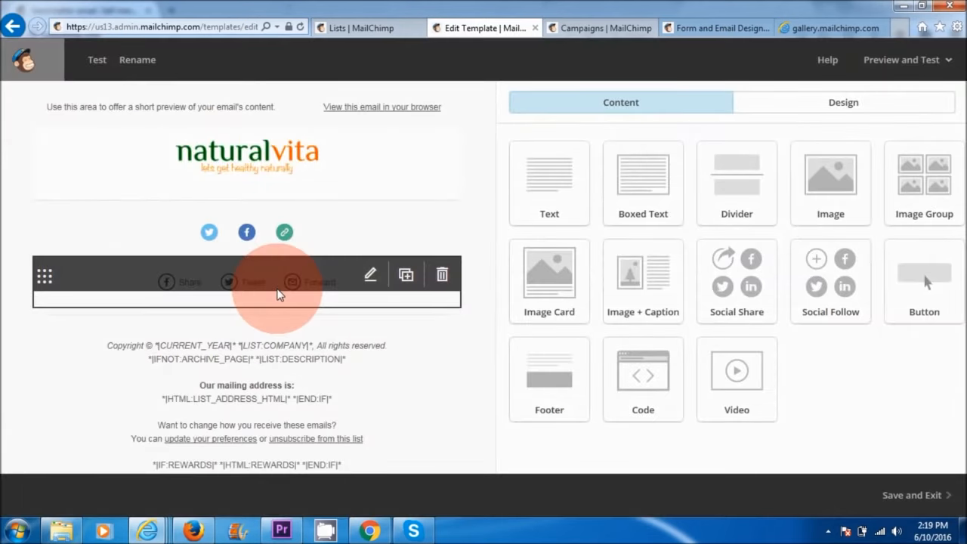
key("ctrl+Tab")
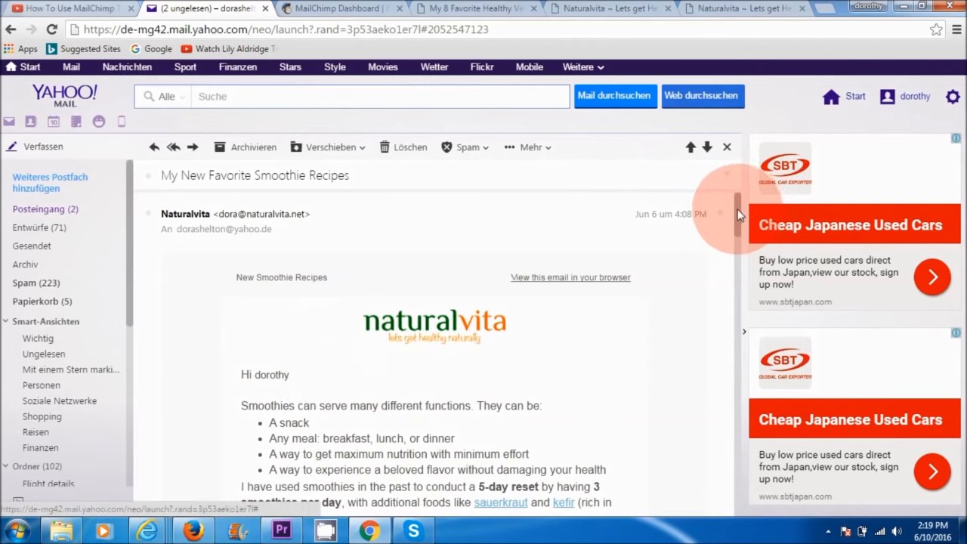
left_click_drag(739, 235, 740, 213)
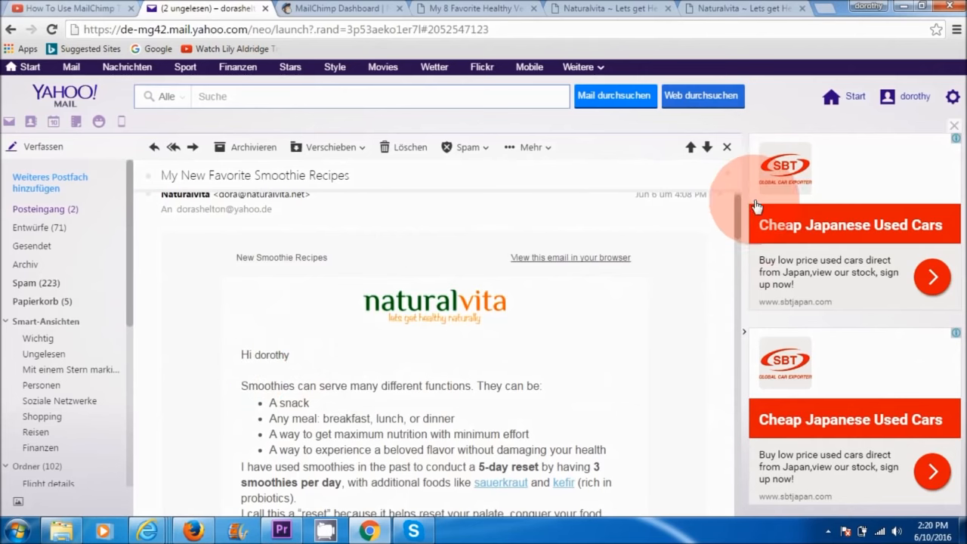
left_click_drag(738, 219, 732, 429)
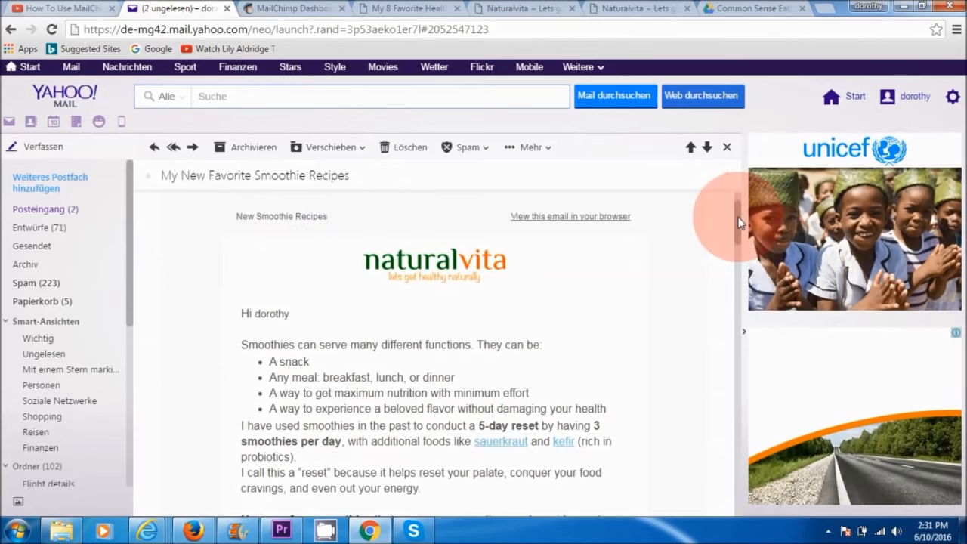
Step: Examine the monthly list growth chart on the MailChimp dashboard in the other browser tab
key("ctrl+Tab")
left_click_drag(960, 148, 960, 225)
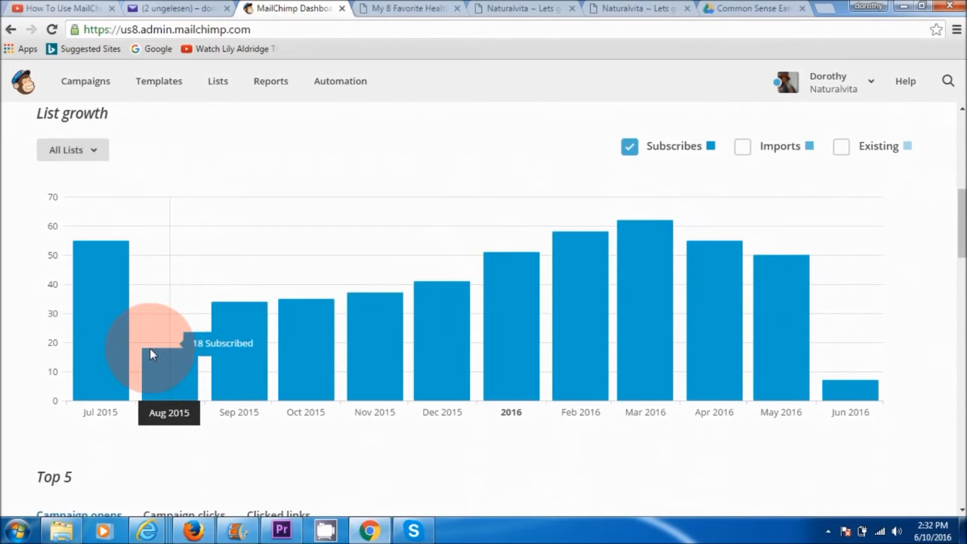
left_click_drag(962, 199, 960, 316)
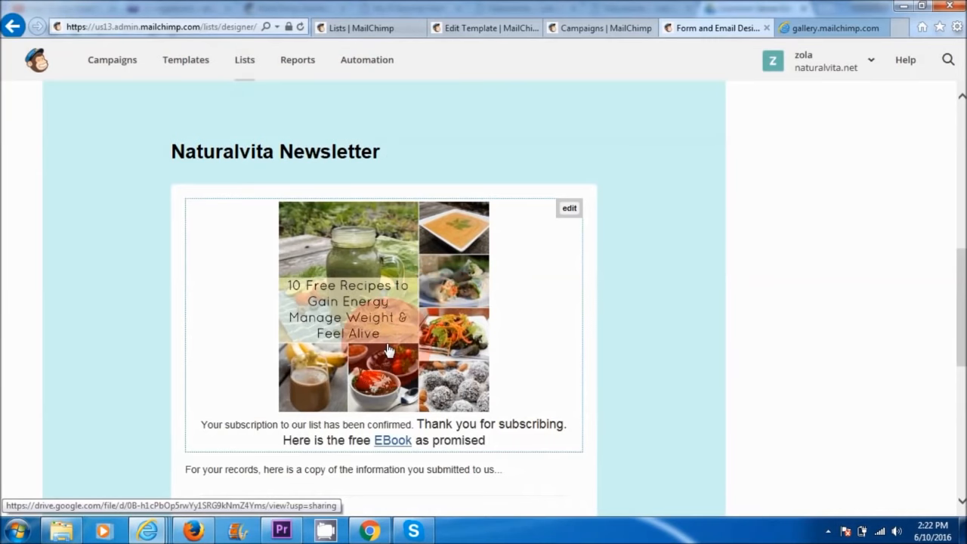
Step: Examine the Naturalvita Newsletter subscription confirmation with its free recipes image and EBook link
left_click(317, 325)
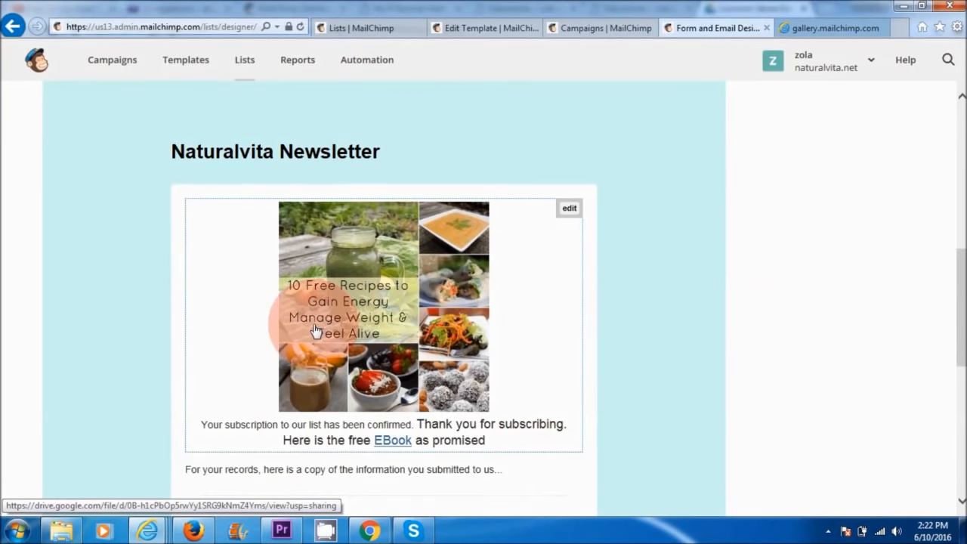
left_click(359, 257)
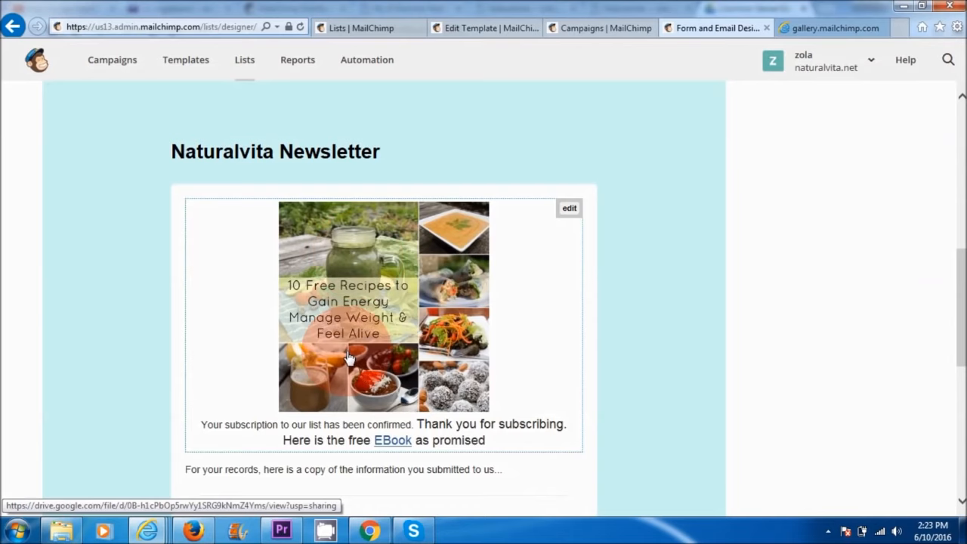
left_click(340, 329)
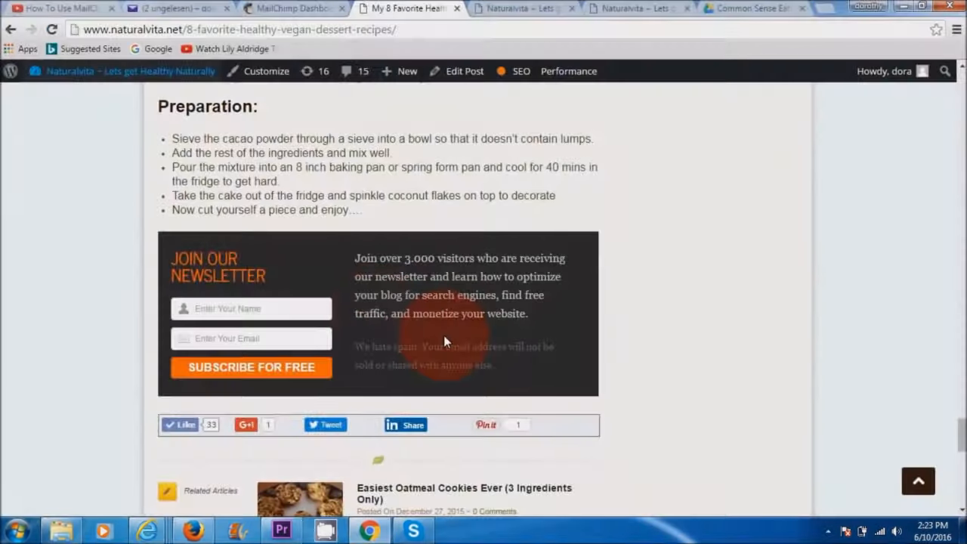
Step: View the newsletter signup forms on the naturalvita.net pages and page through the Favourite Healthy Recipes ebook
left_click(475, 344)
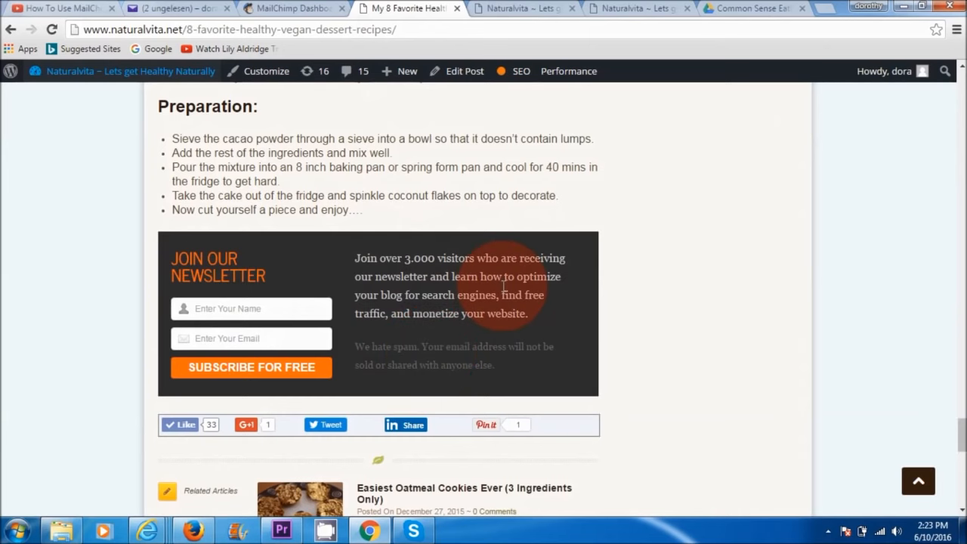
left_click(516, 7)
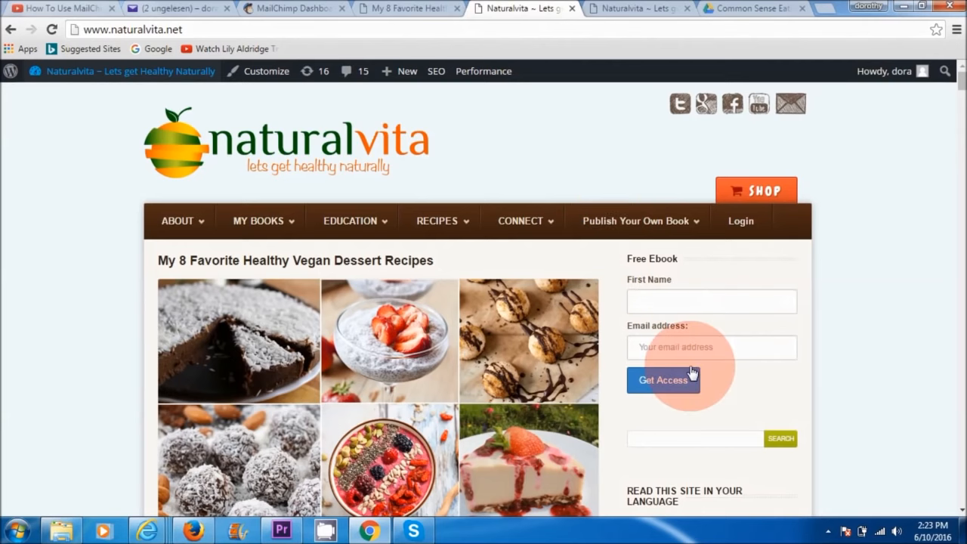
left_click(639, 10)
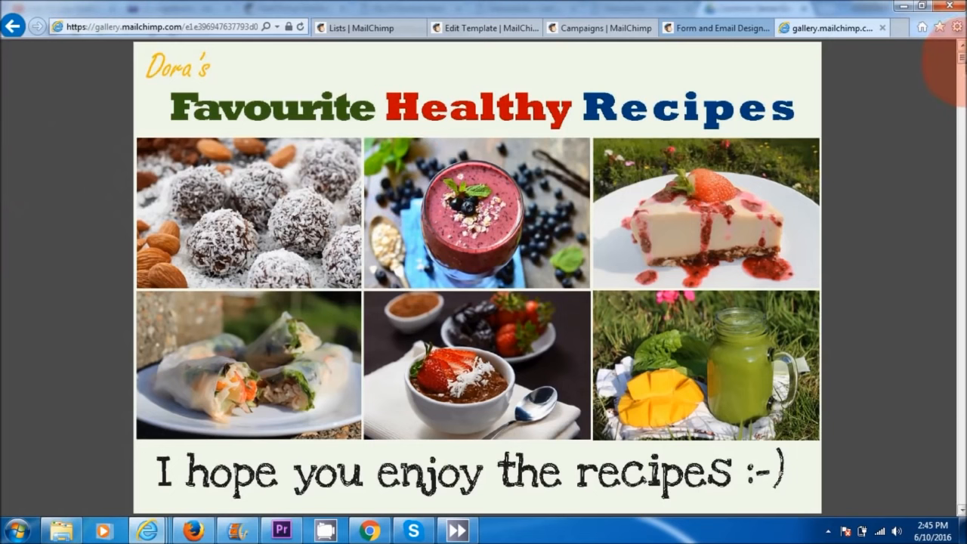
left_click_drag(964, 60, 963, 454)
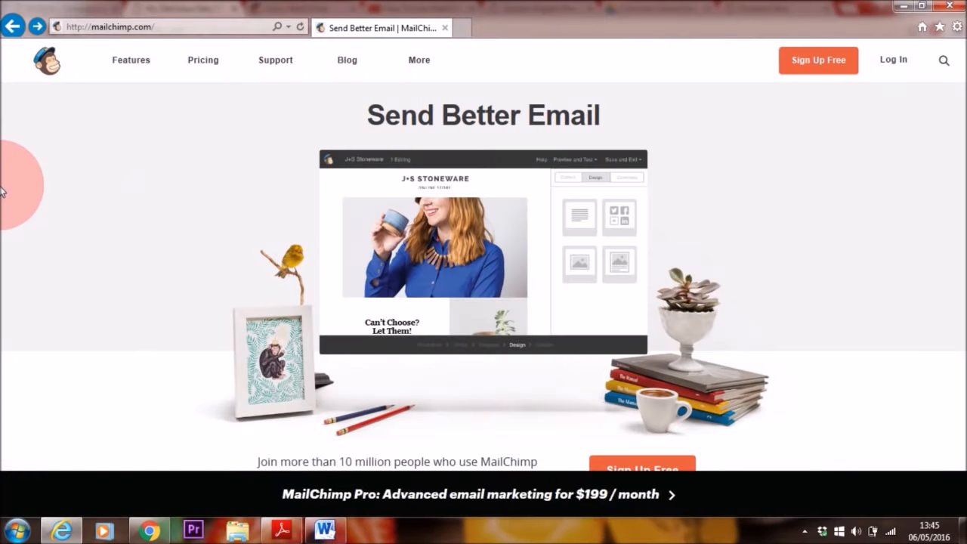
Step: Load the mailchimp.com homepage
left_click(174, 27)
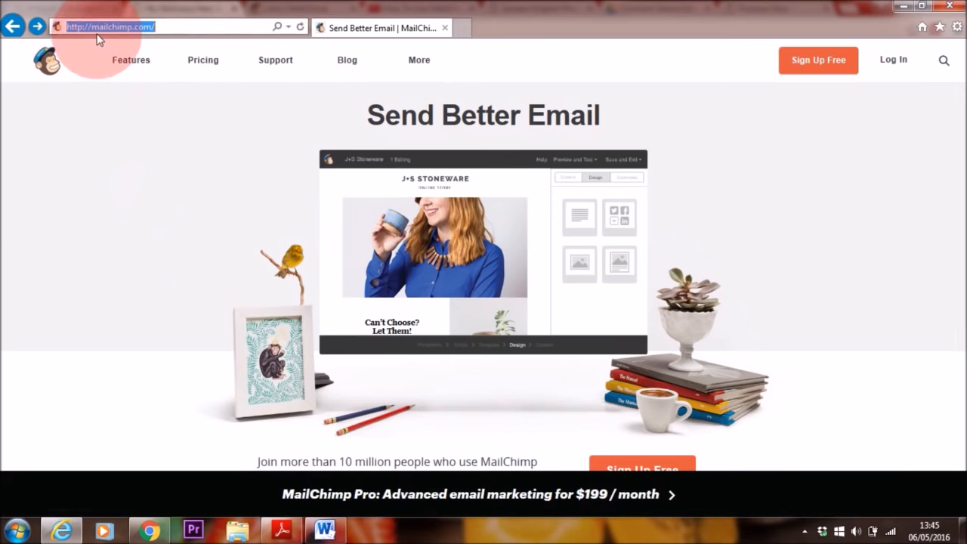
left_click(185, 28)
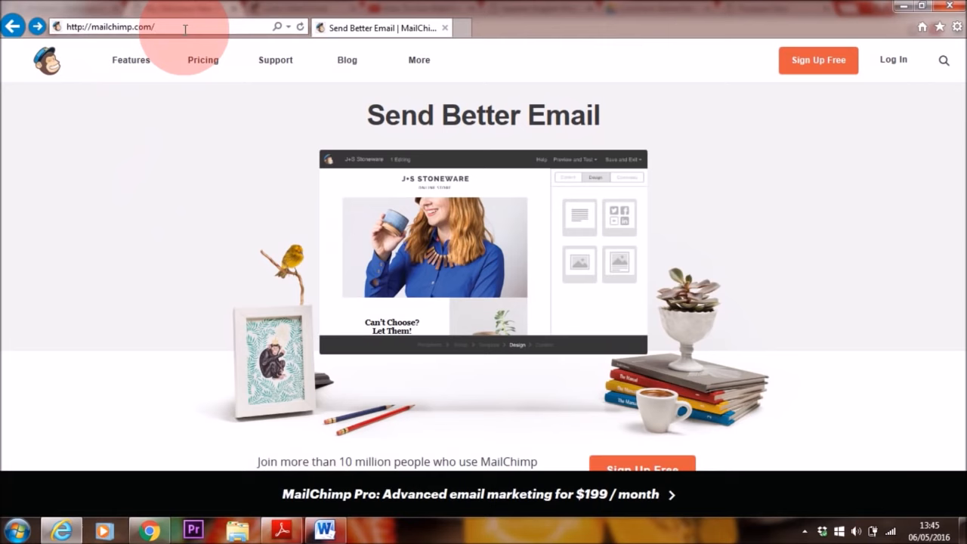
key("Return")
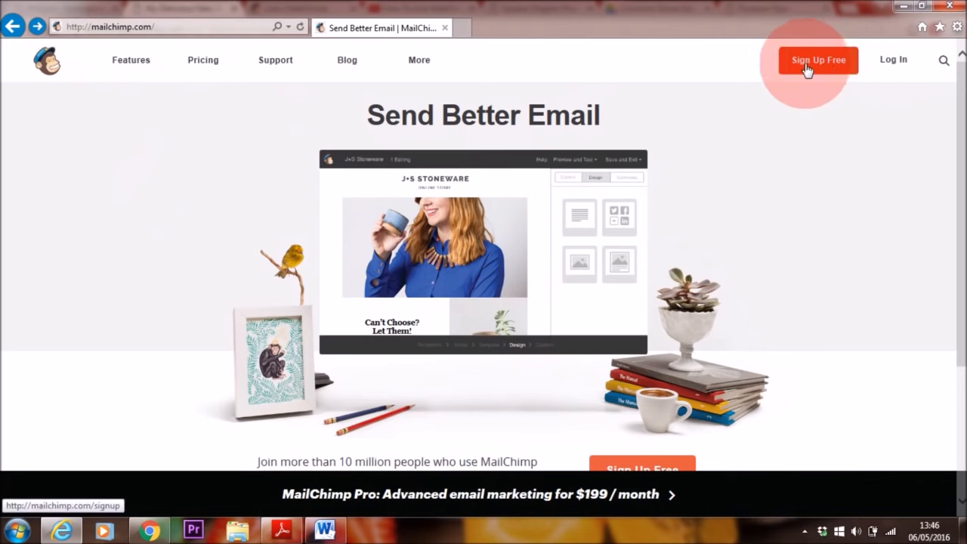
Step: Open the free account signup page and look over its email, username and password fields
left_click(839, 66)
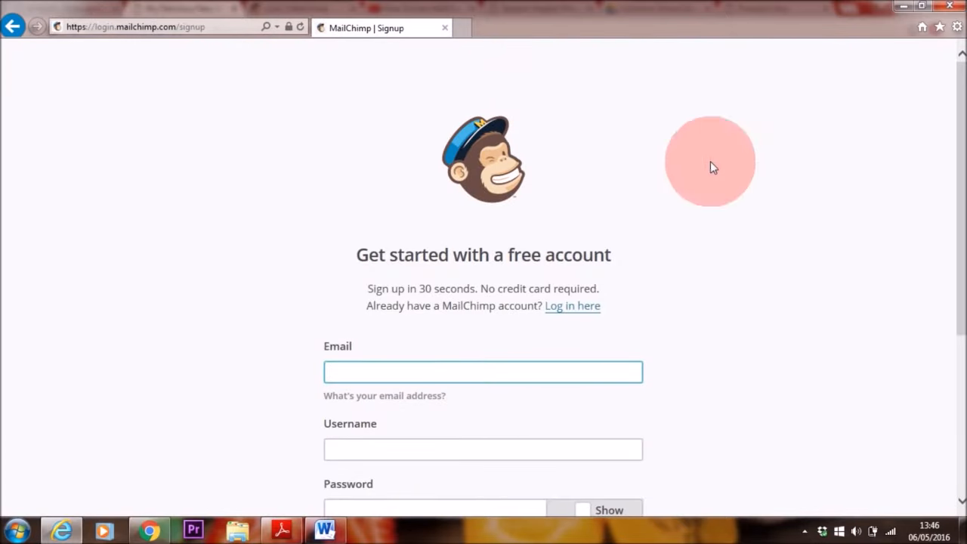
scroll(946, 170, "down", 2)
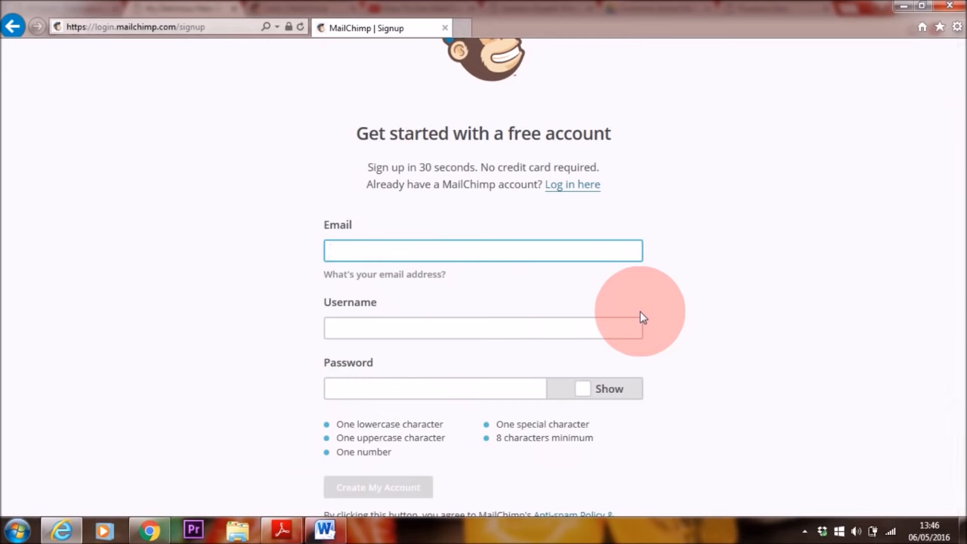
left_click_drag(962, 219, 961, 128)
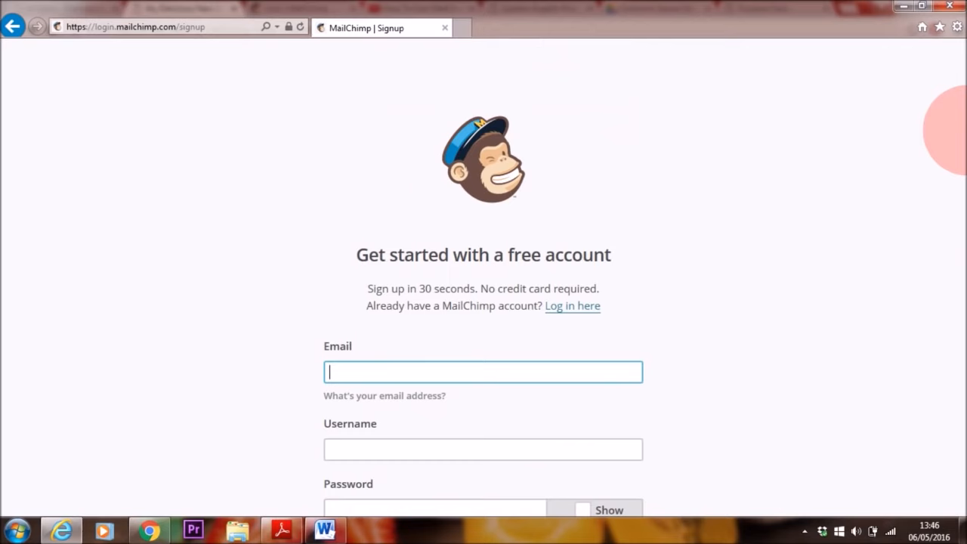
Step: Return to the homepage and log in to the existing account with the prefilled credentials
left_click(12, 25)
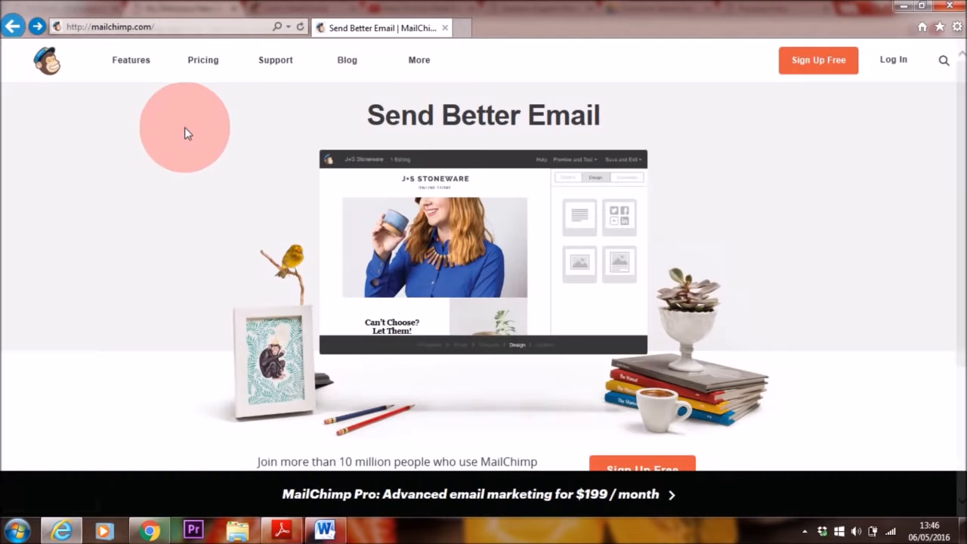
left_click(896, 62)
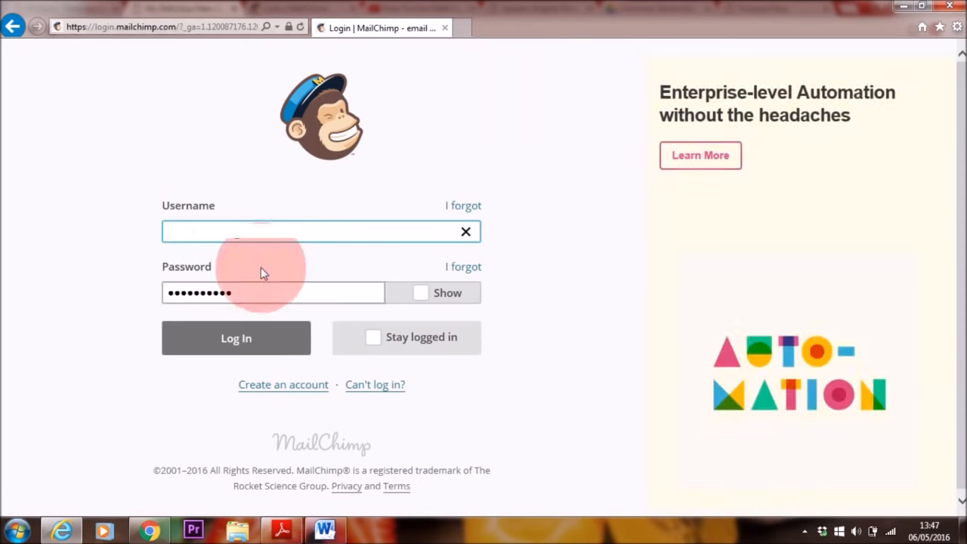
left_click(219, 340)
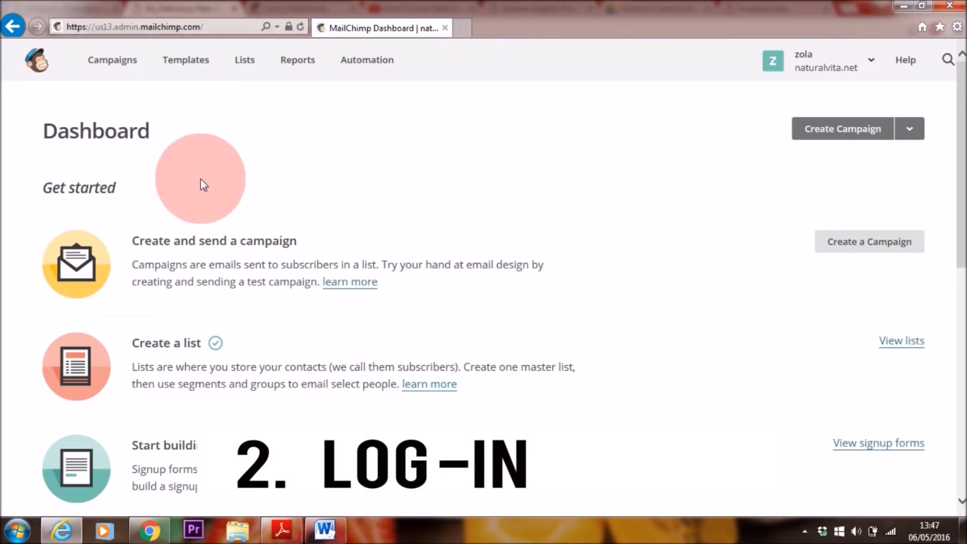
left_click_drag(174, 136, 51, 137)
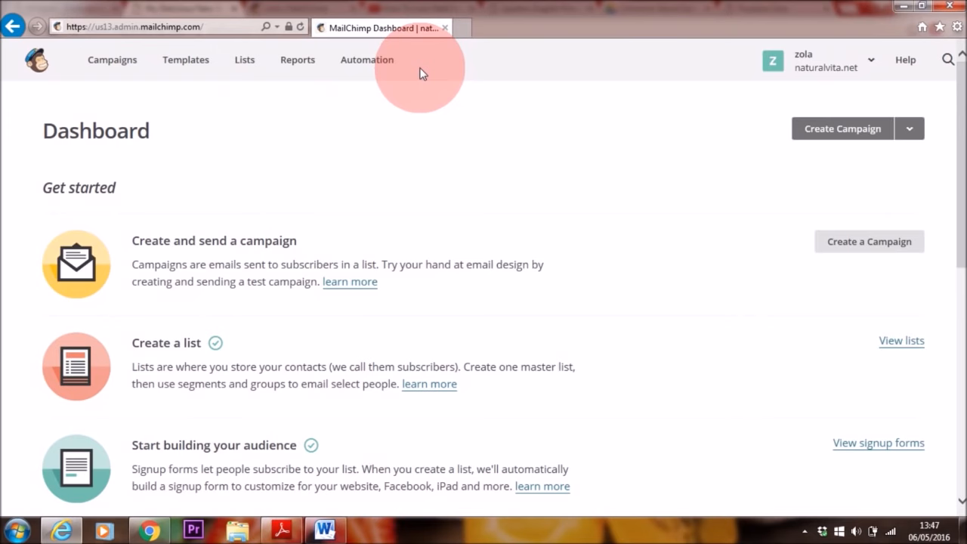
Step: Go to the account's lists and start creating a new list, confirming a new list rather than groups
left_click(244, 65)
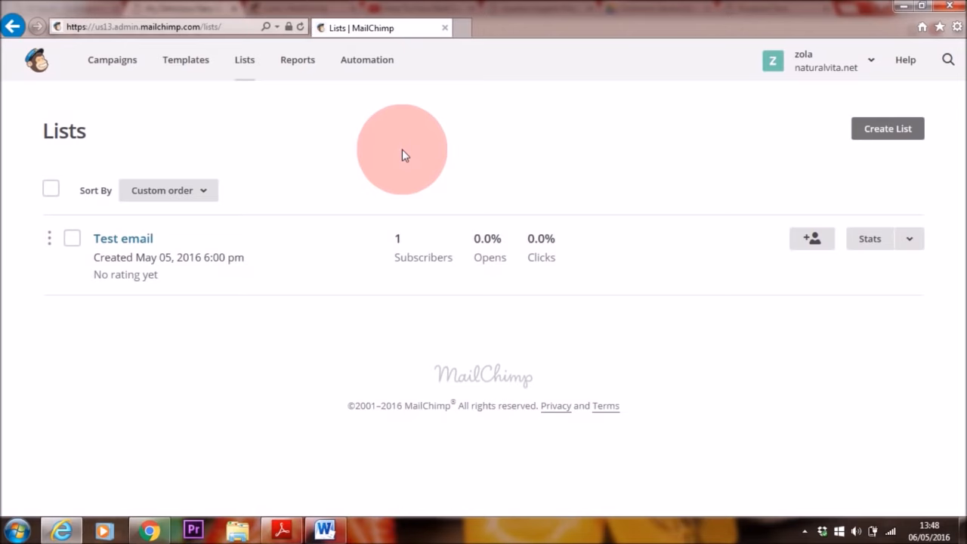
left_click(889, 130)
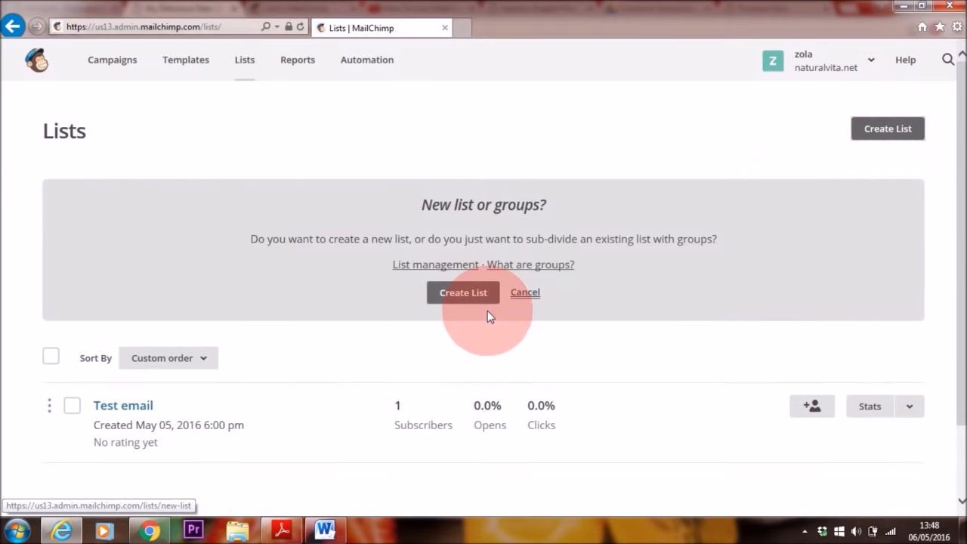
left_click(465, 297)
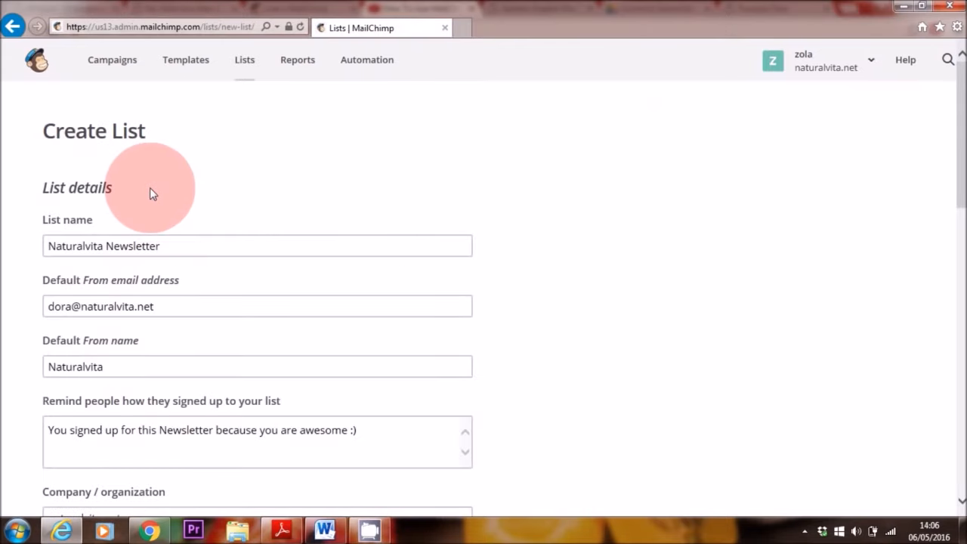
Step: Review the new list's details: list name, default sender email and name, signup reminder, company and address
left_click_drag(150, 189, 33, 187)
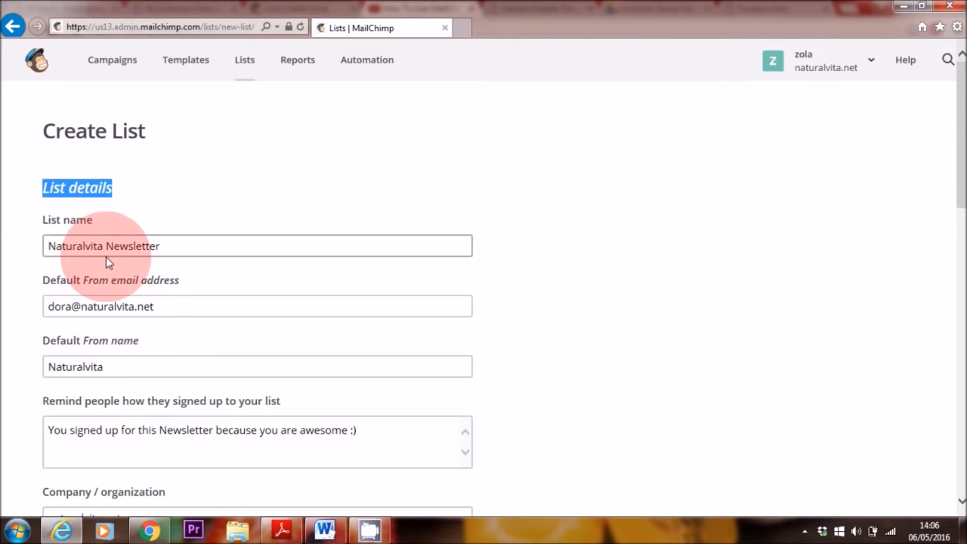
left_click(50, 246)
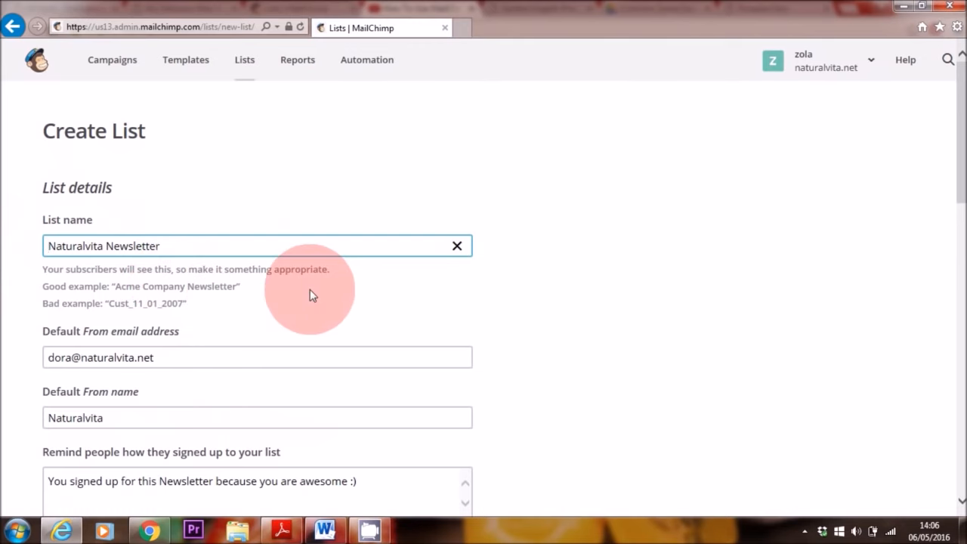
left_click_drag(963, 166, 962, 219)
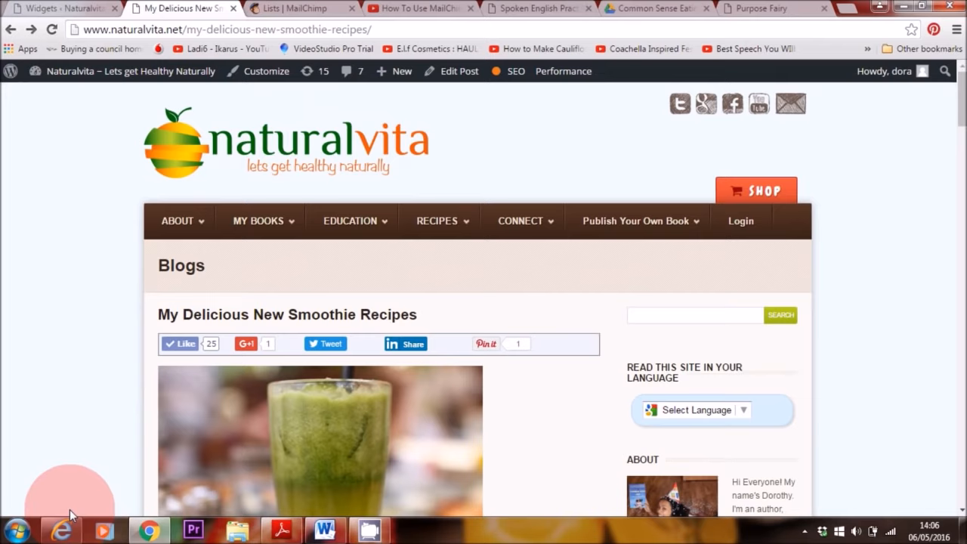
left_click(63, 534)
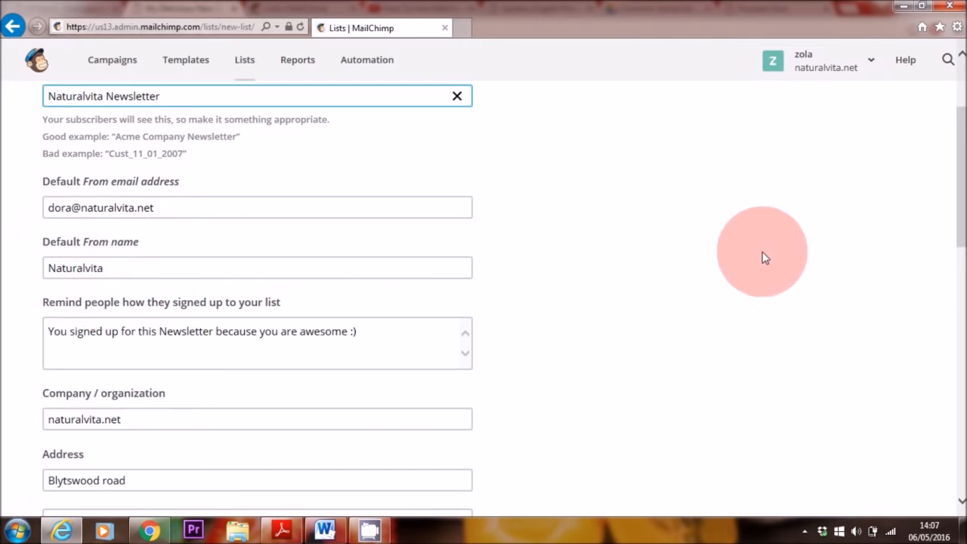
left_click_drag(960, 206, 960, 232)
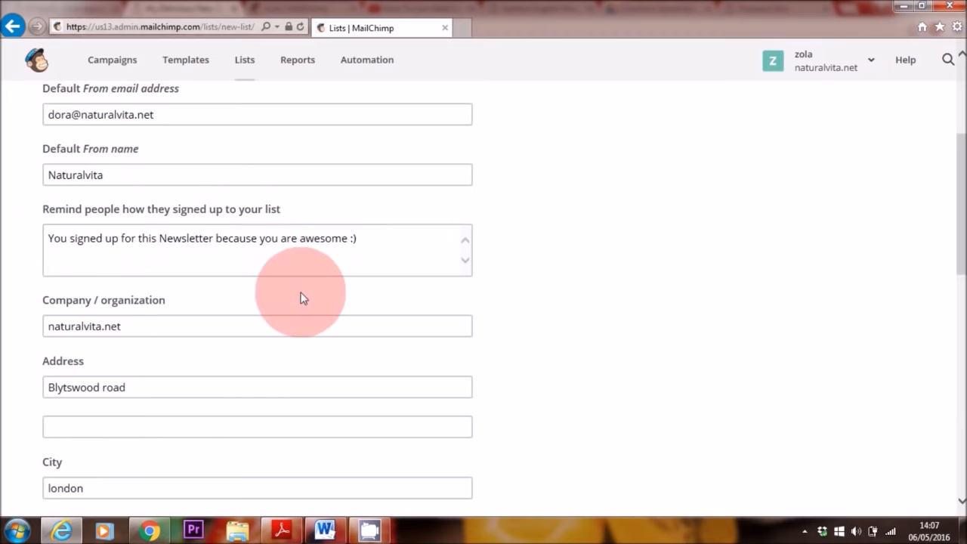
left_click_drag(962, 227, 962, 378)
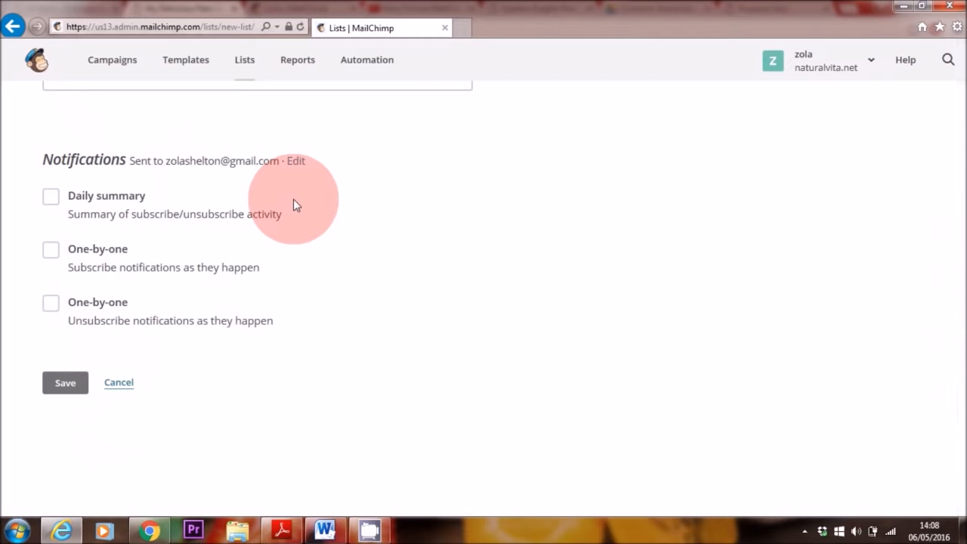
Step: Enable both one-by-one notifications, for subscribes and unsubscribes, and save the Naturalvita Newsletter list
scroll(53, 264, "down", 1)
left_click(51, 252)
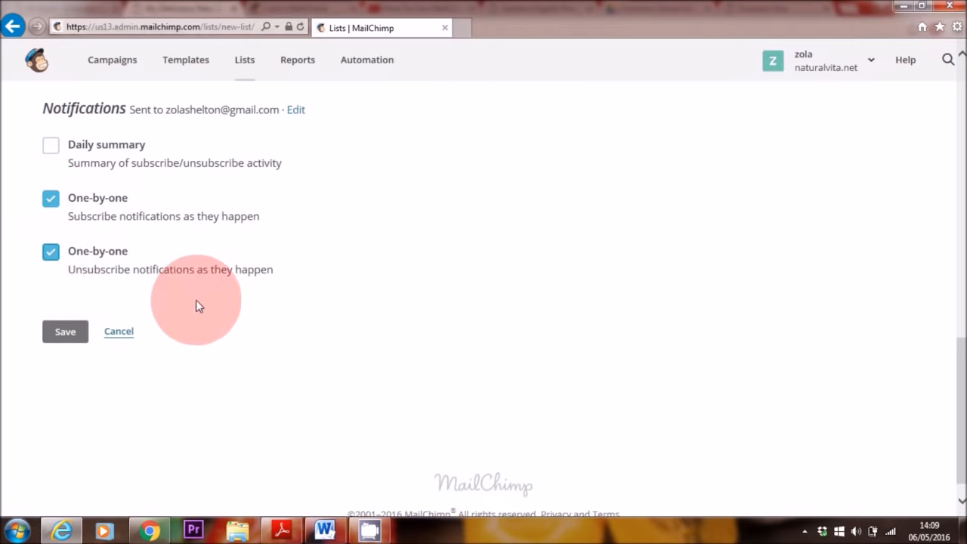
left_click(58, 335)
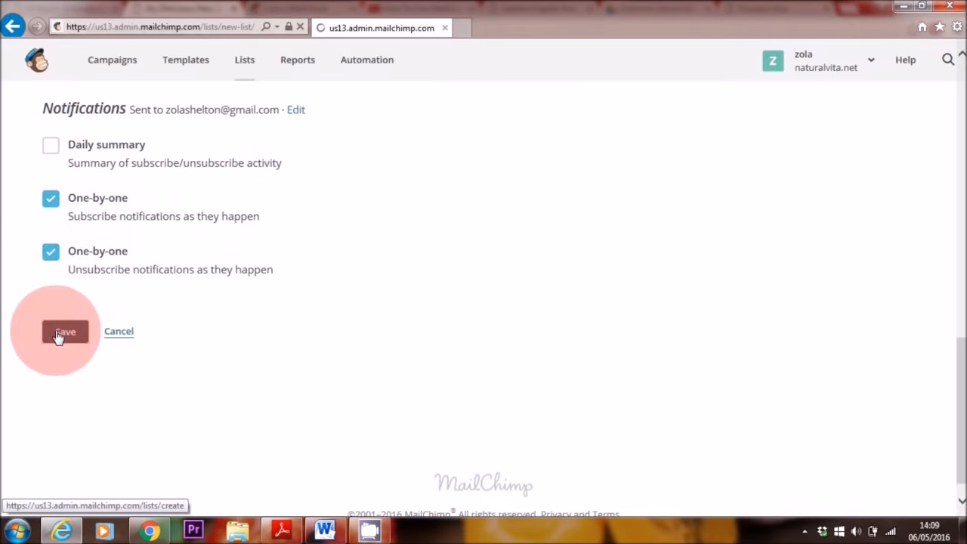
left_click_drag(65, 132, 243, 141)
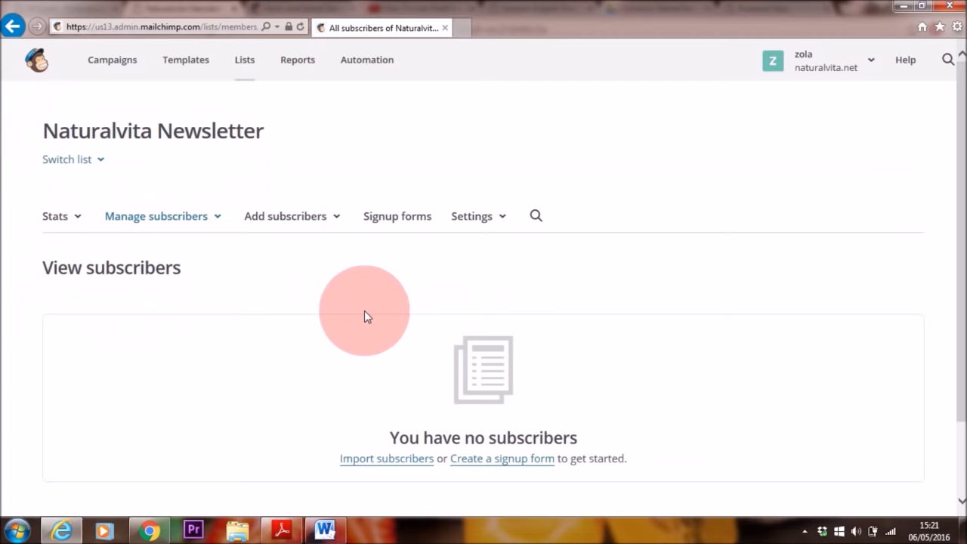
Step: In the list name and defaults settings, enable the final welcome email and let users pick plain-text or HTML emails
left_click(479, 221)
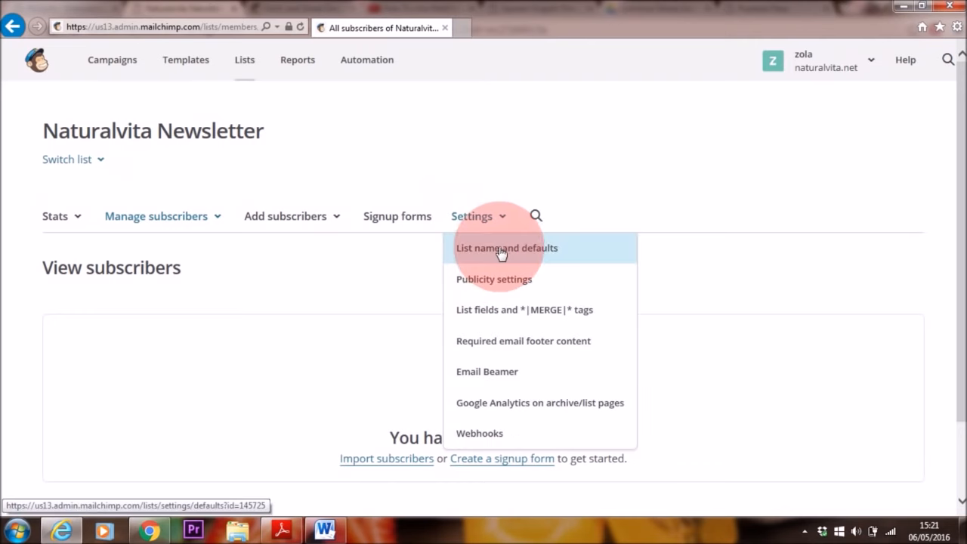
left_click(577, 255)
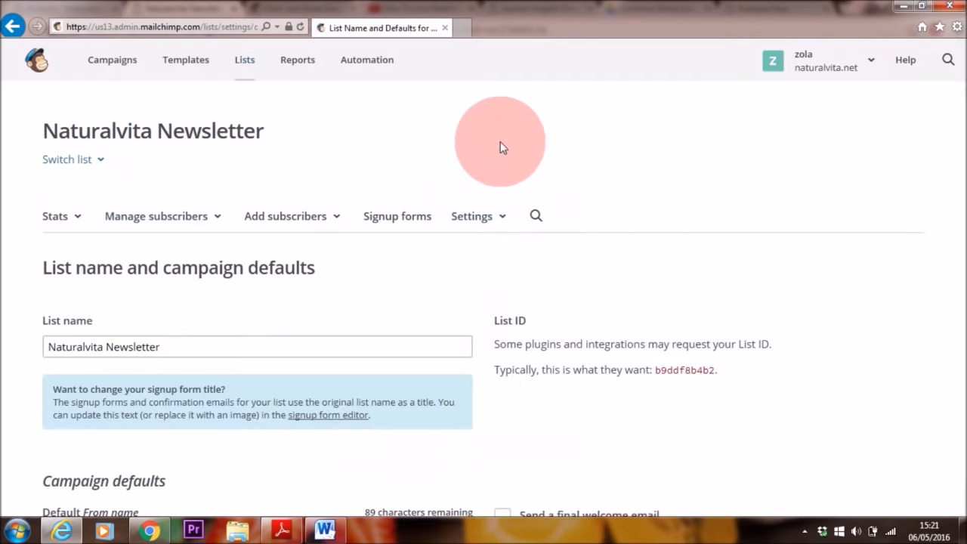
left_click_drag(956, 100, 960, 215)
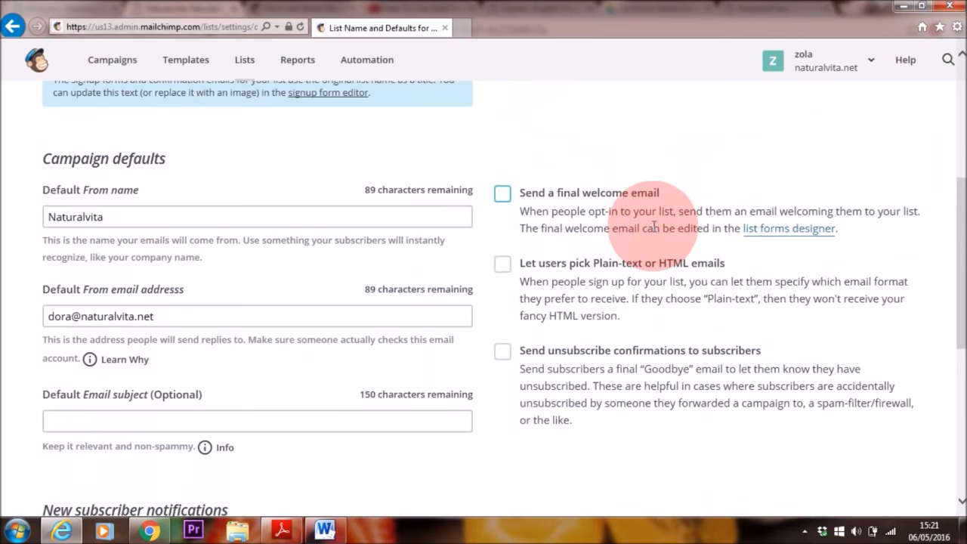
left_click(503, 194)
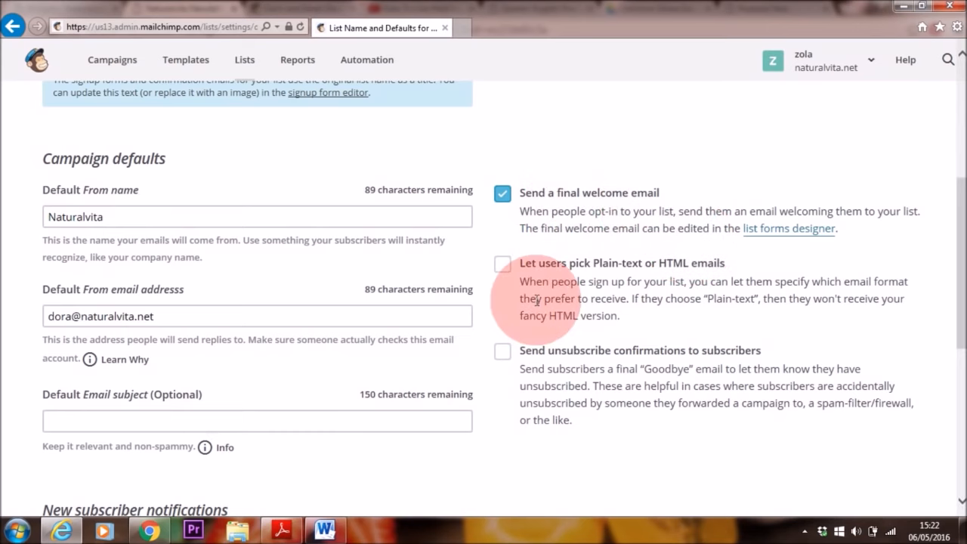
left_click(504, 264)
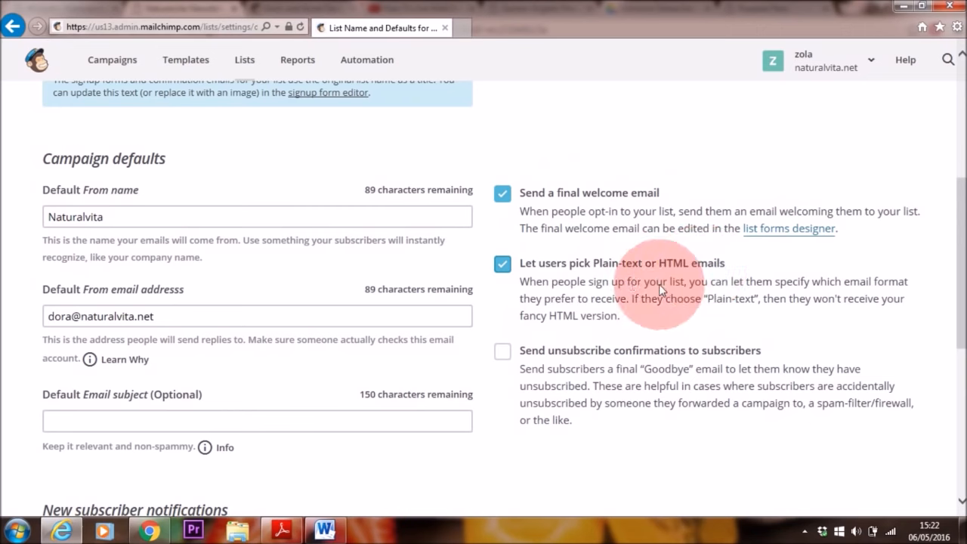
Step: Leave unsubscribe confirmations to subscribers off and save the list and campaign defaults
left_click_drag(962, 269, 963, 305)
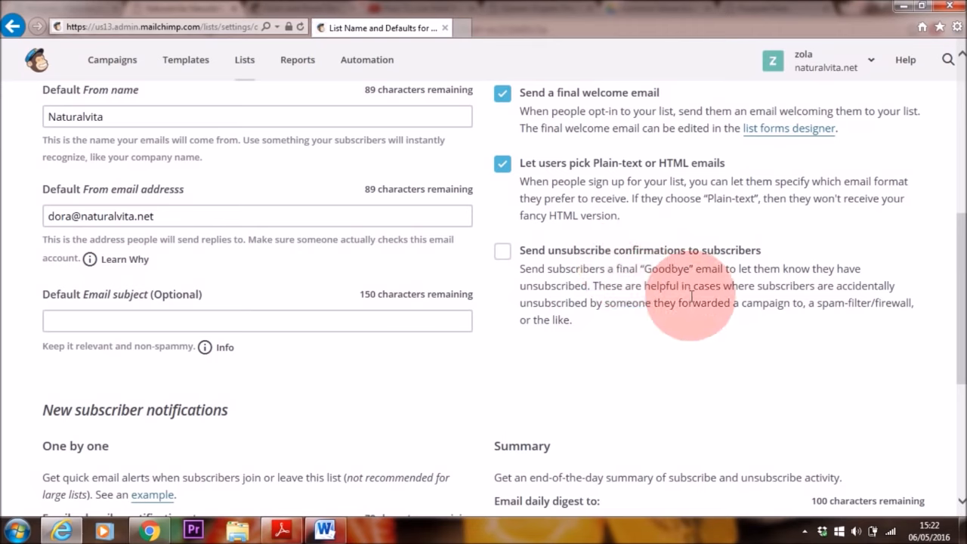
left_click(502, 254)
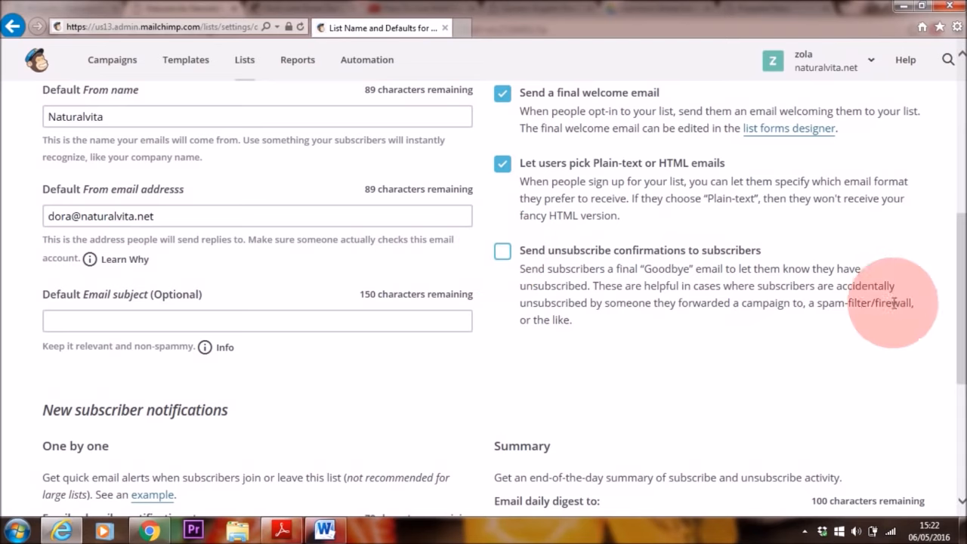
scroll(956, 314, "down", 3)
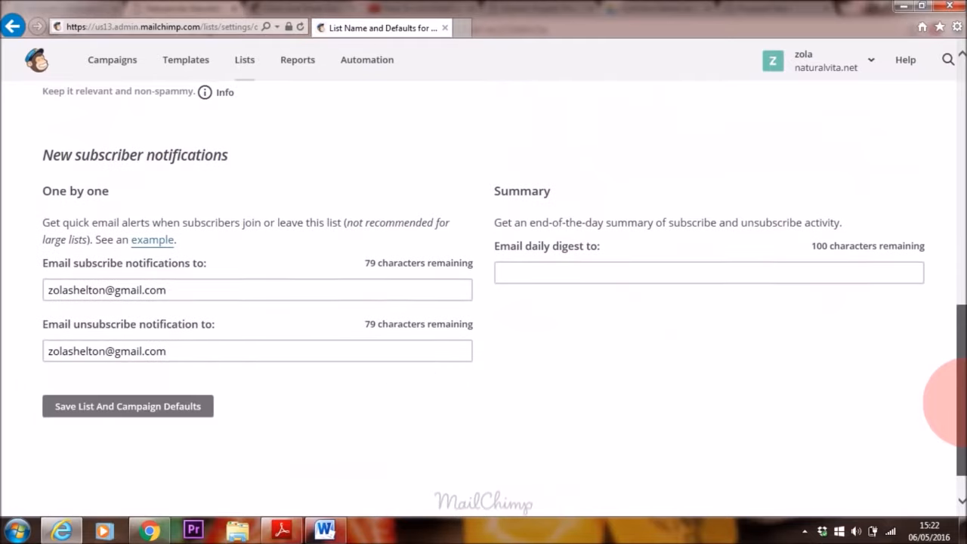
left_click(186, 412)
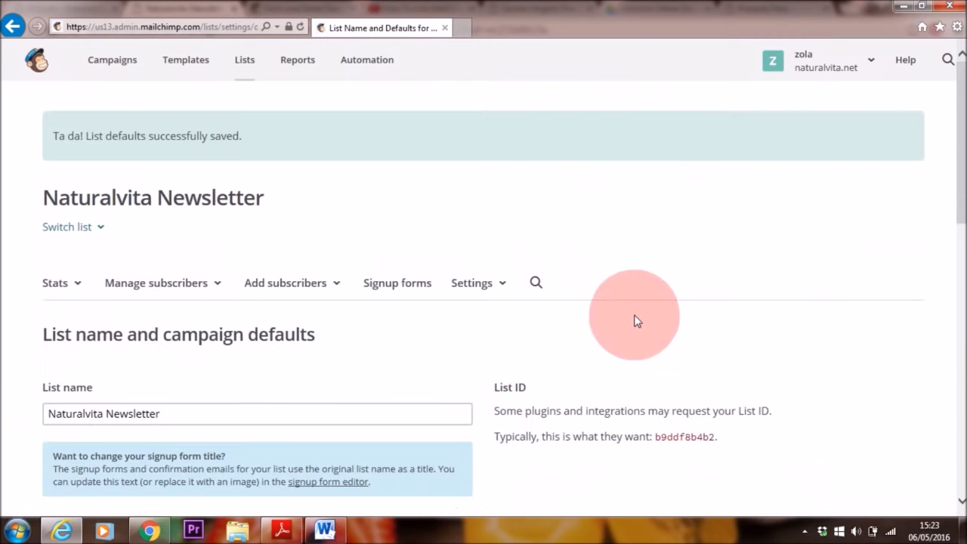
scroll(954, 238, "down", 3)
scroll(945, 227, "down", 2)
scroll(945, 219, "up", 5)
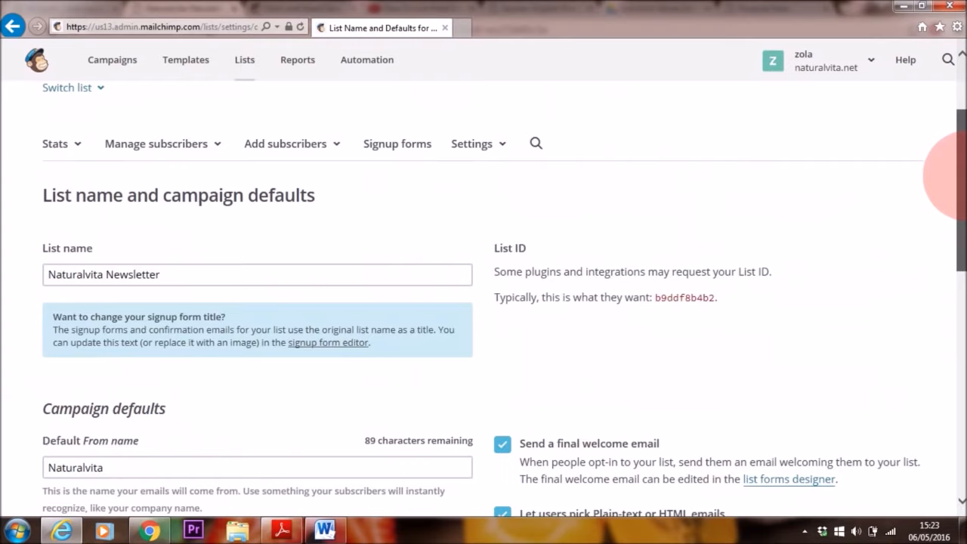
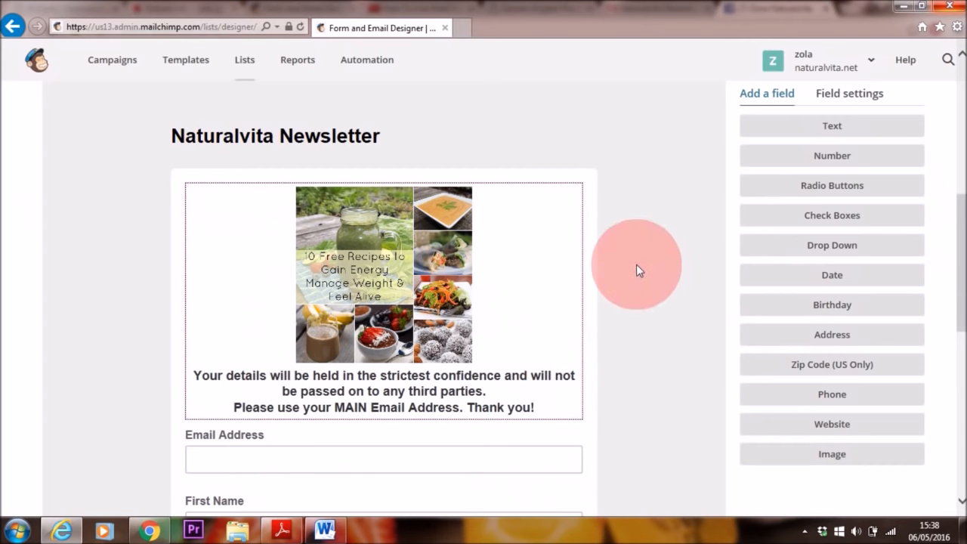
scroll(632, 266, "up", 3)
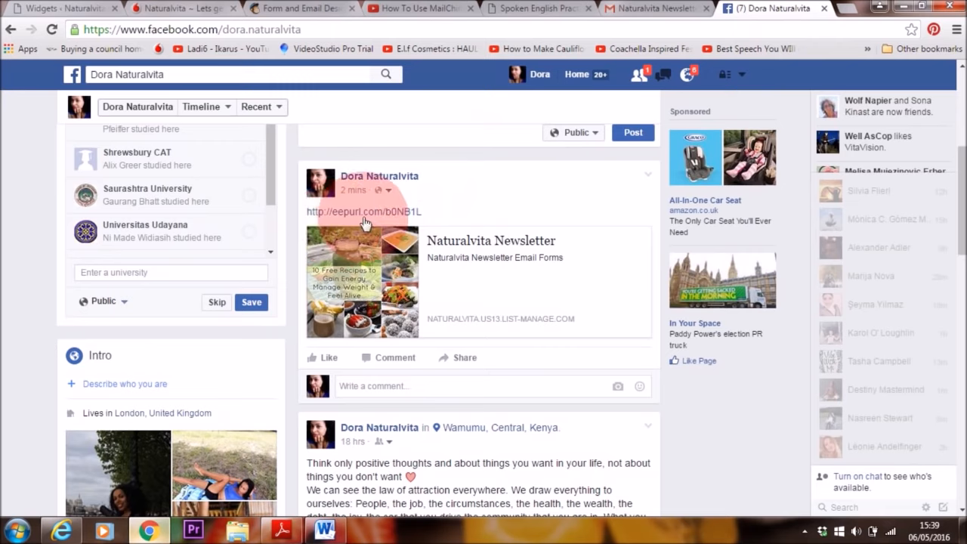
scroll(355, 227, "up", 2)
left_click(406, 251)
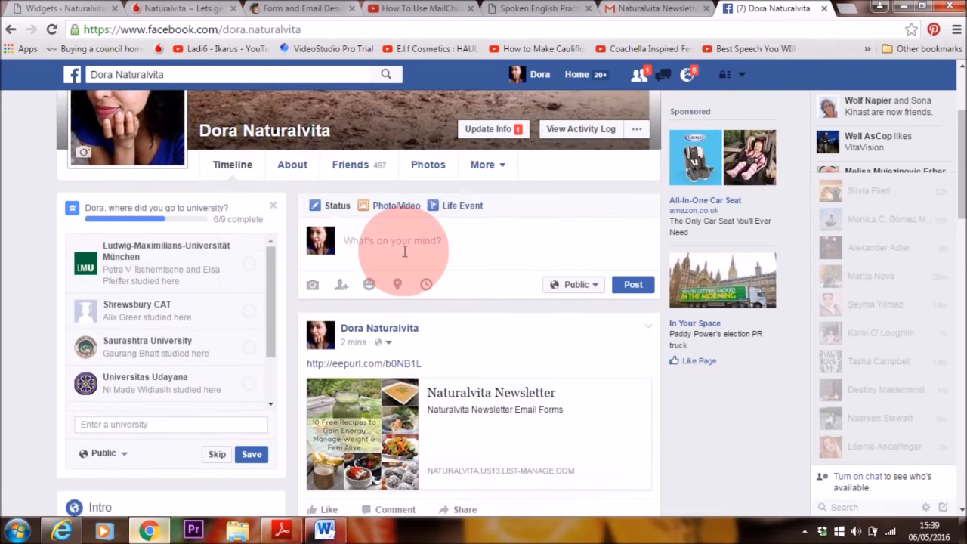
type("http://eepurl.com/b0NB1L")
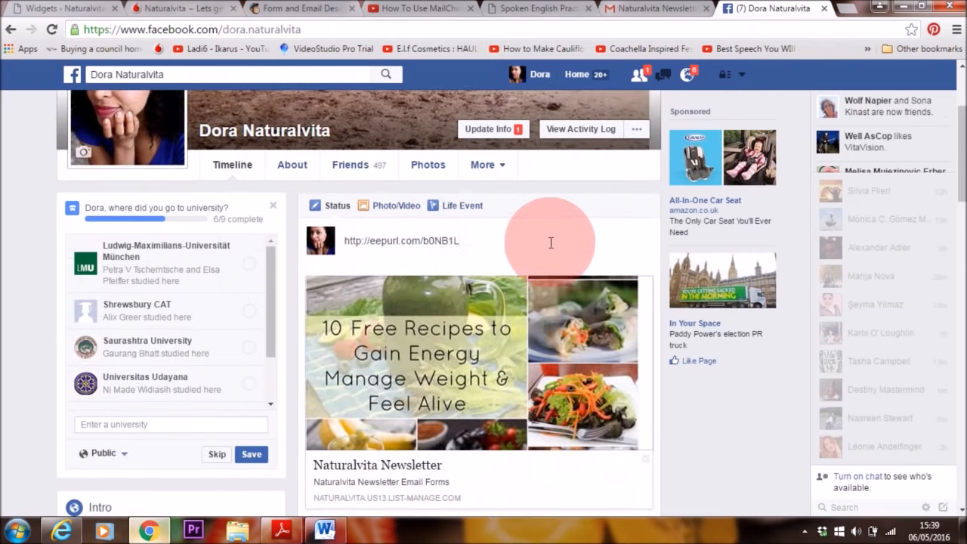
left_click_drag(963, 163, 962, 199)
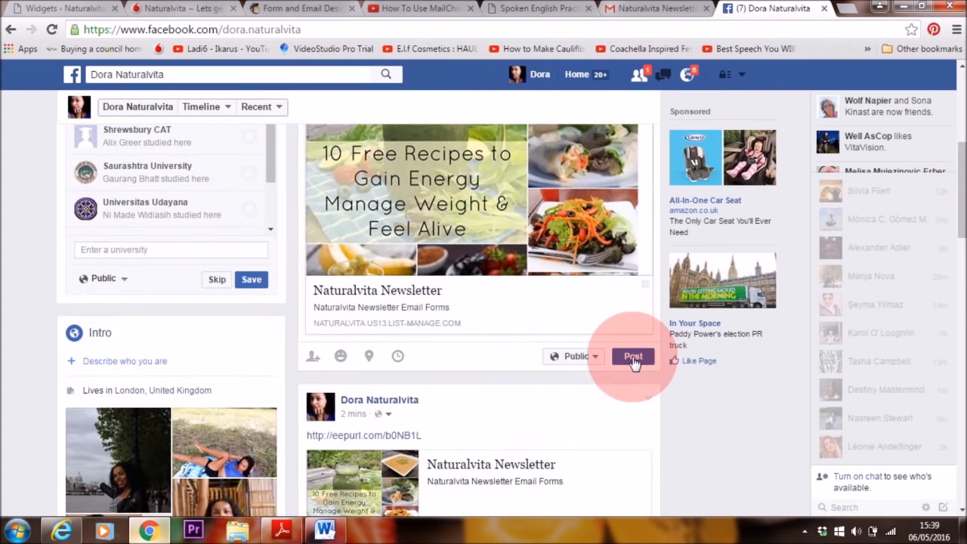
left_click(634, 358)
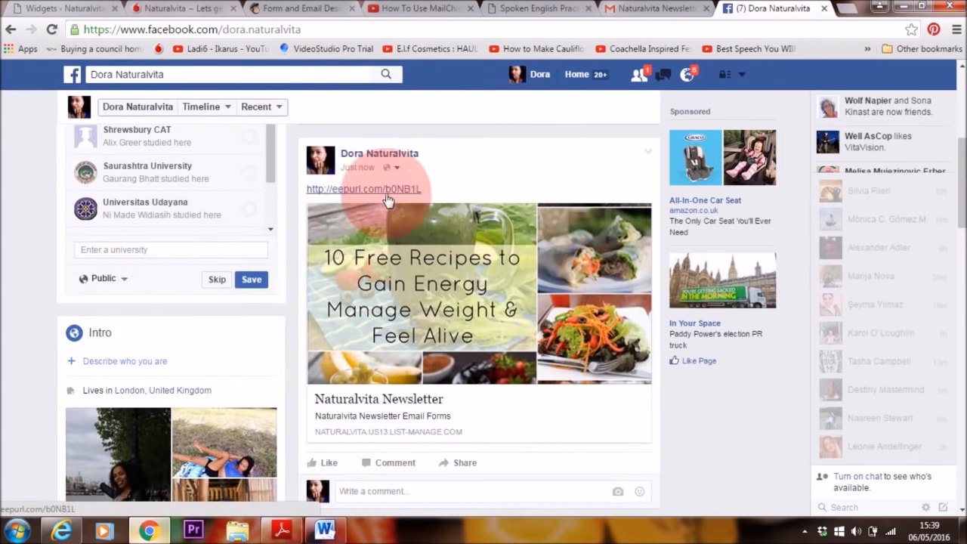
left_click(365, 191)
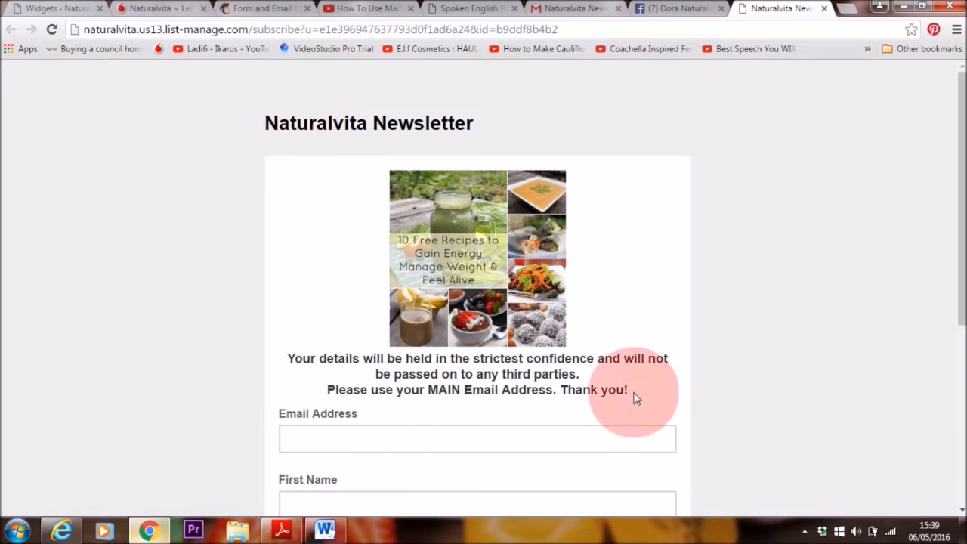
left_click_drag(962, 209, 962, 166)
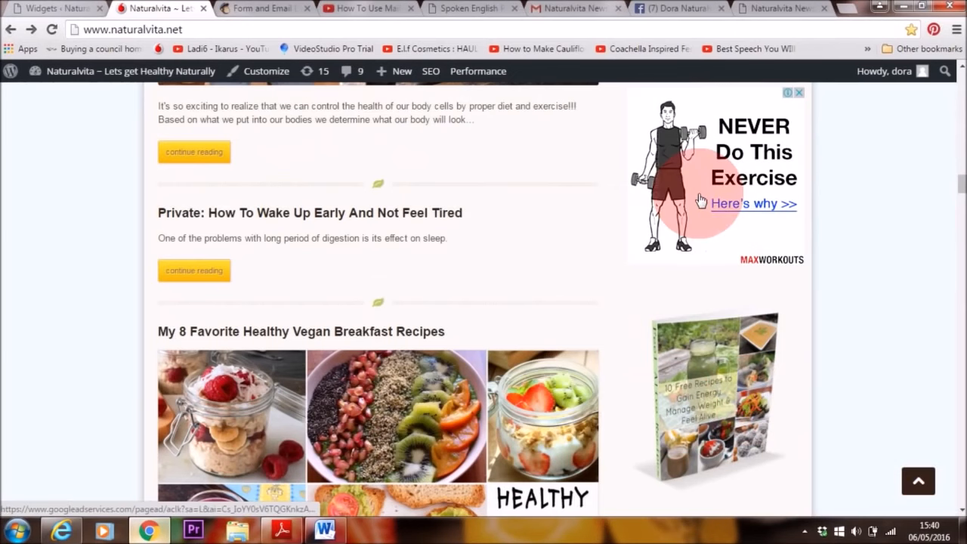
Step: Examine the newsletter signup forms placed on the naturalvita.net and papa-english.com websites
left_click_drag(962, 184, 962, 185)
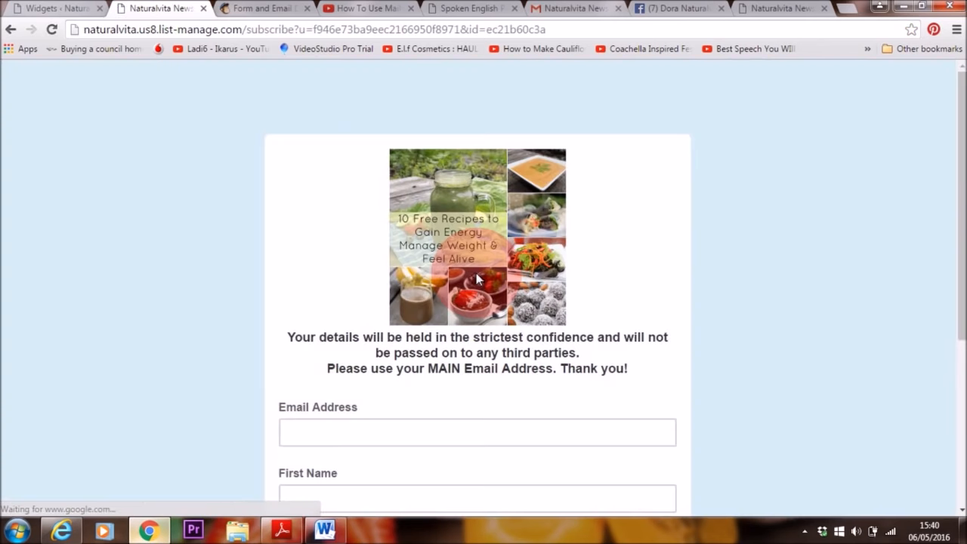
left_click_drag(963, 168, 959, 215)
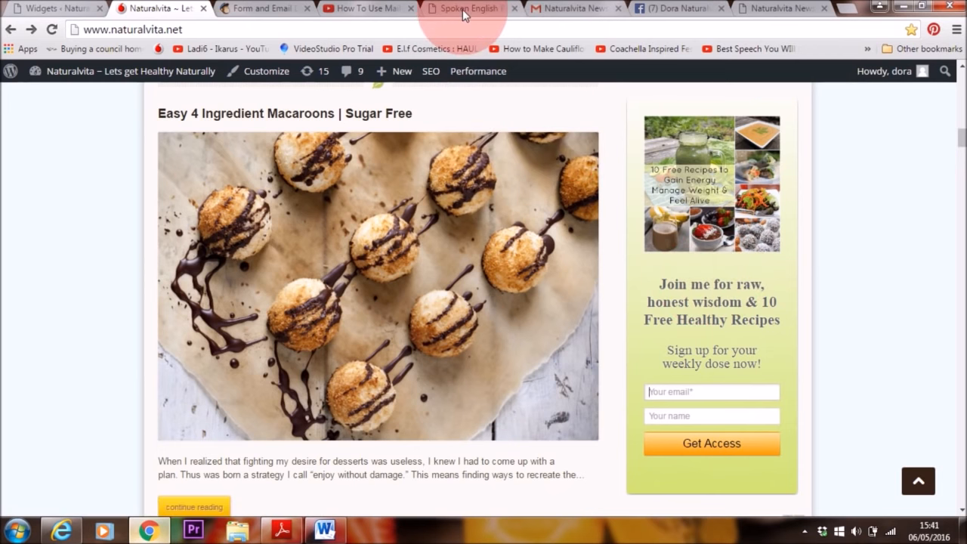
left_click(463, 9)
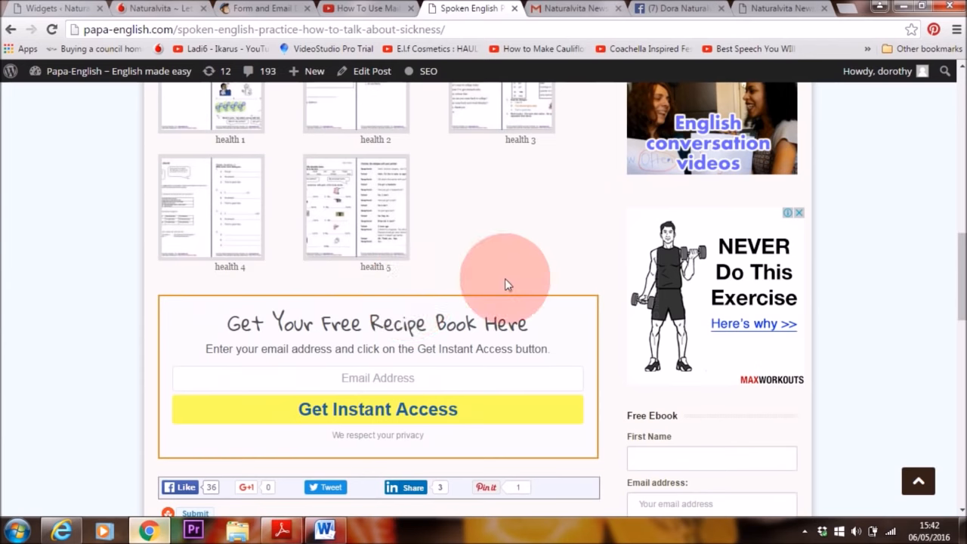
scroll(518, 303, "down", 2)
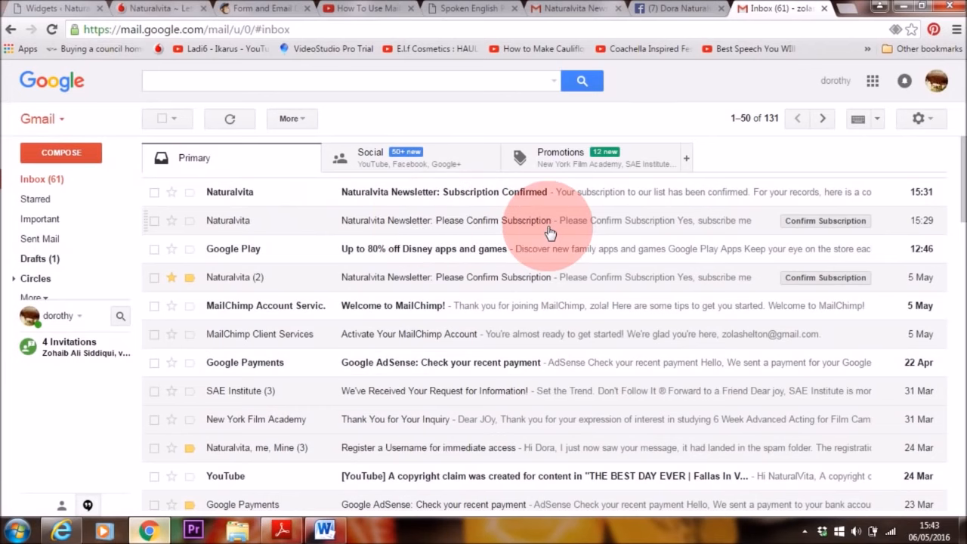
Step: In Gmail, read the Naturalvita Newsletter emails "Please Confirm Subscription" and "Subscription Confirmed"
left_click(491, 220)
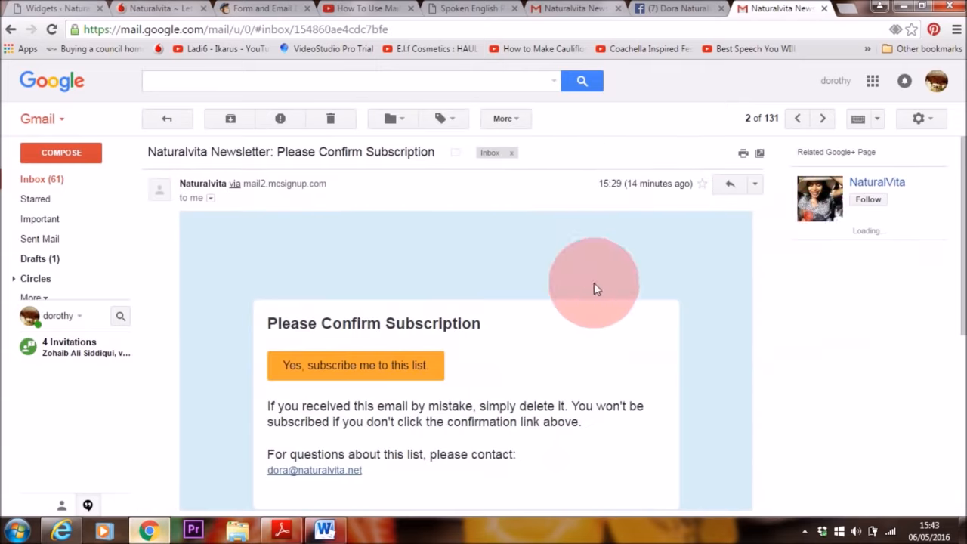
scroll(954, 218, "down", 2)
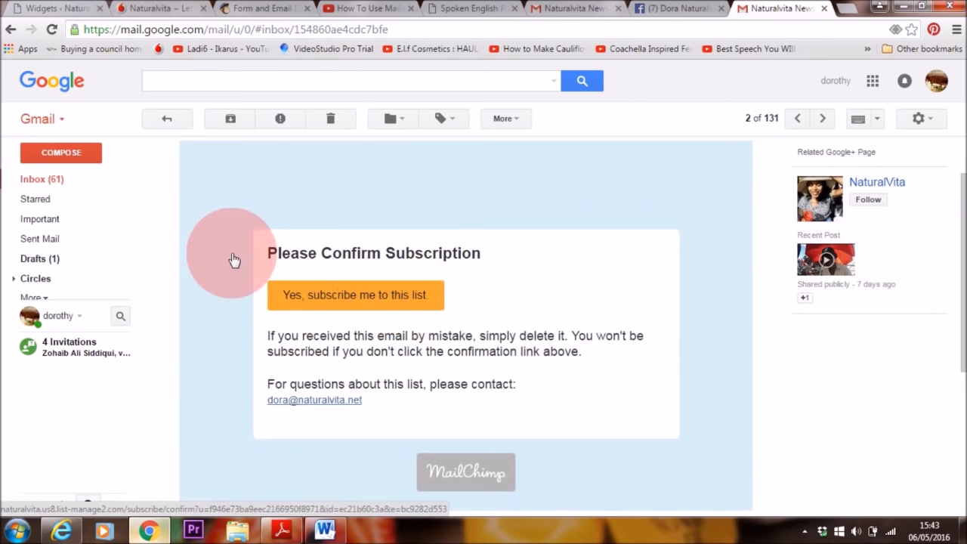
left_click(47, 183)
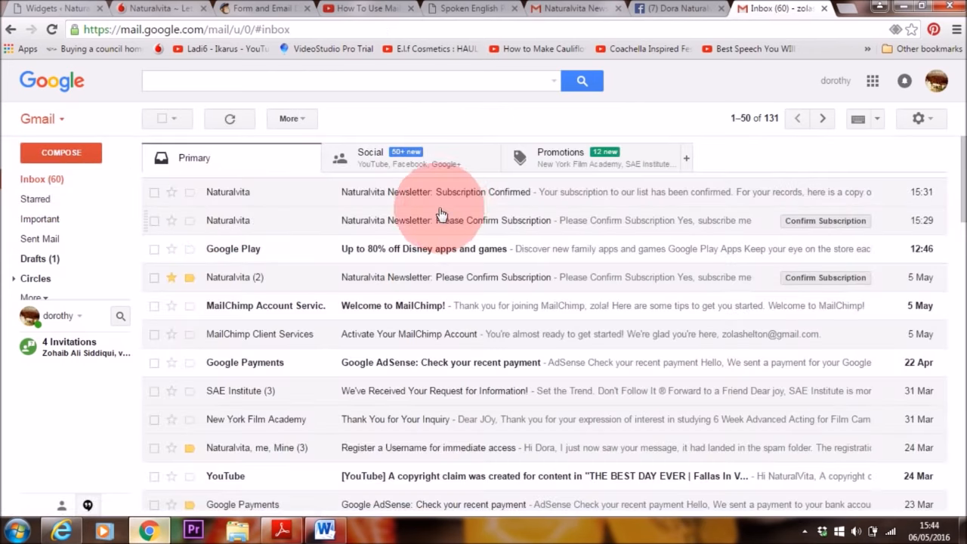
left_click(492, 202)
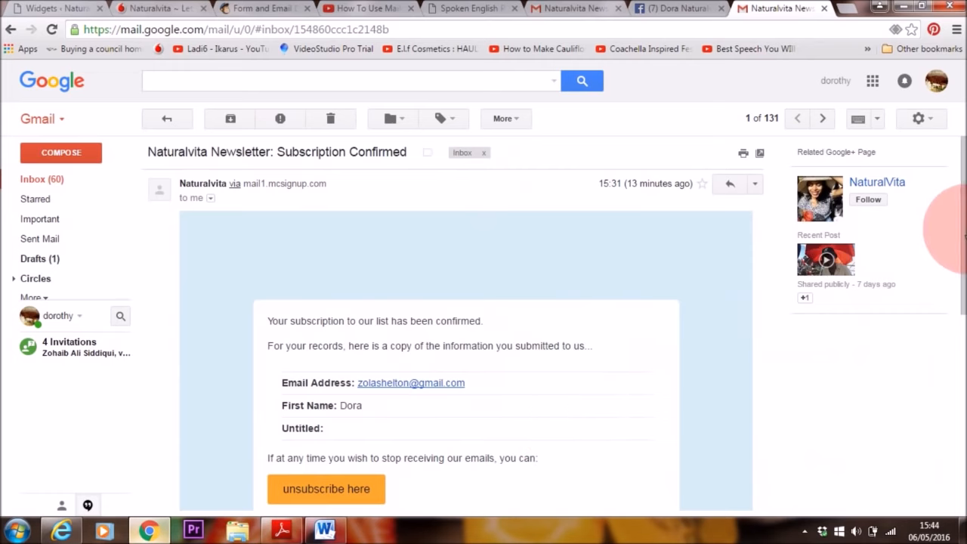
scroll(963, 236, "down", 2)
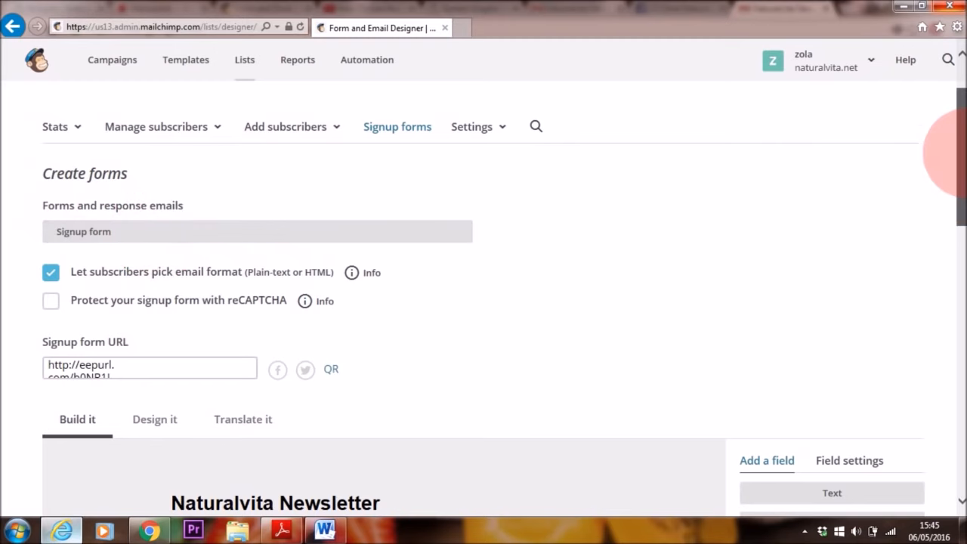
Step: Switch to MailChimp's form designer, edit the content block above the Email Address field and delete its image and text
left_click_drag(962, 152, 960, 274)
mouse_move(570, 195)
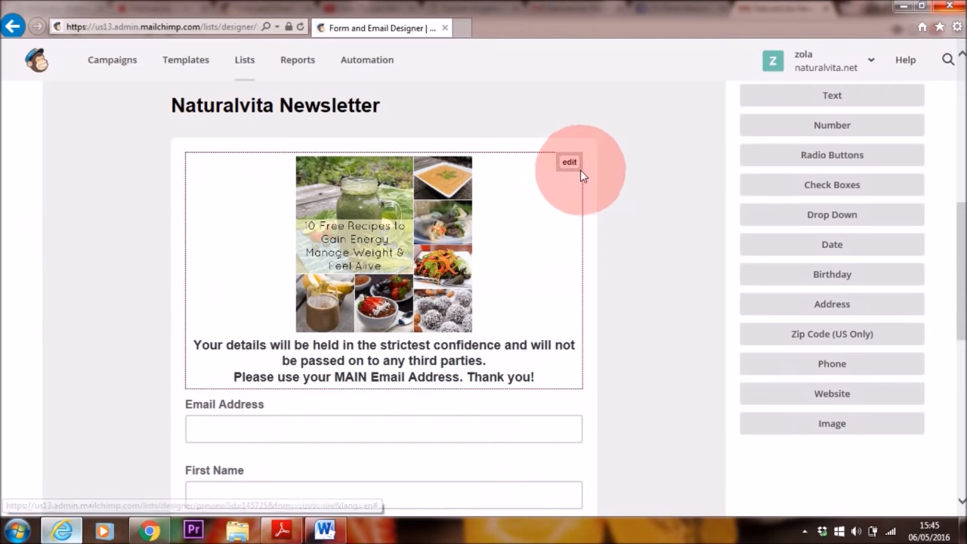
left_click(558, 167)
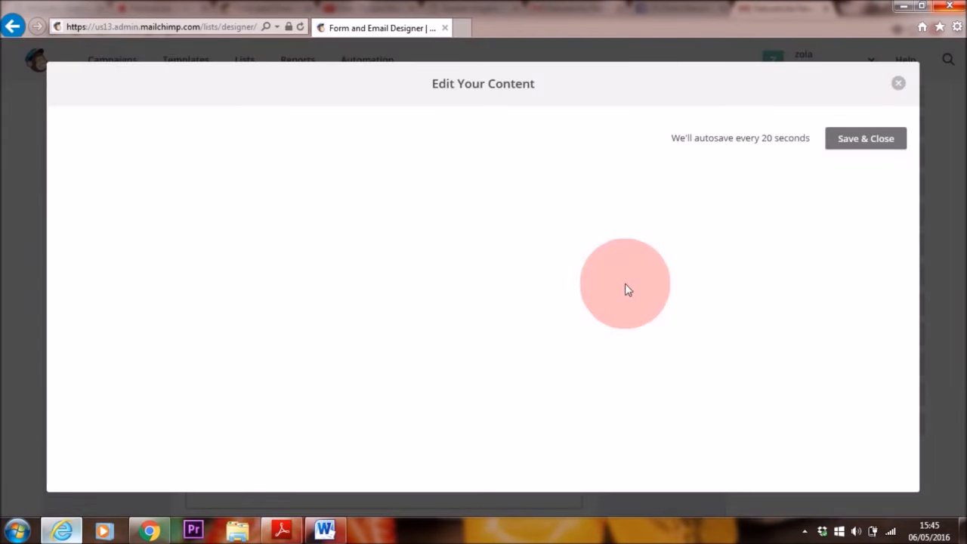
left_click(386, 241)
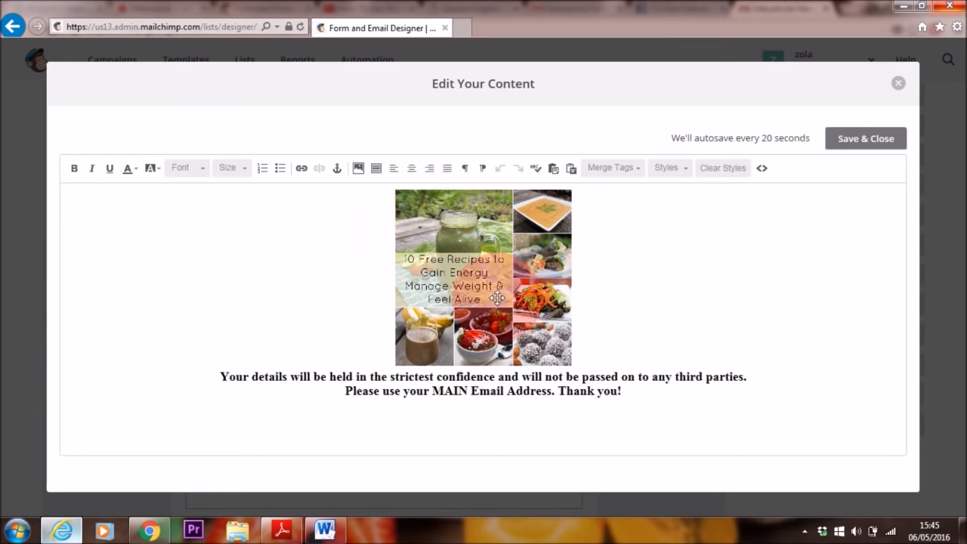
left_click(678, 392)
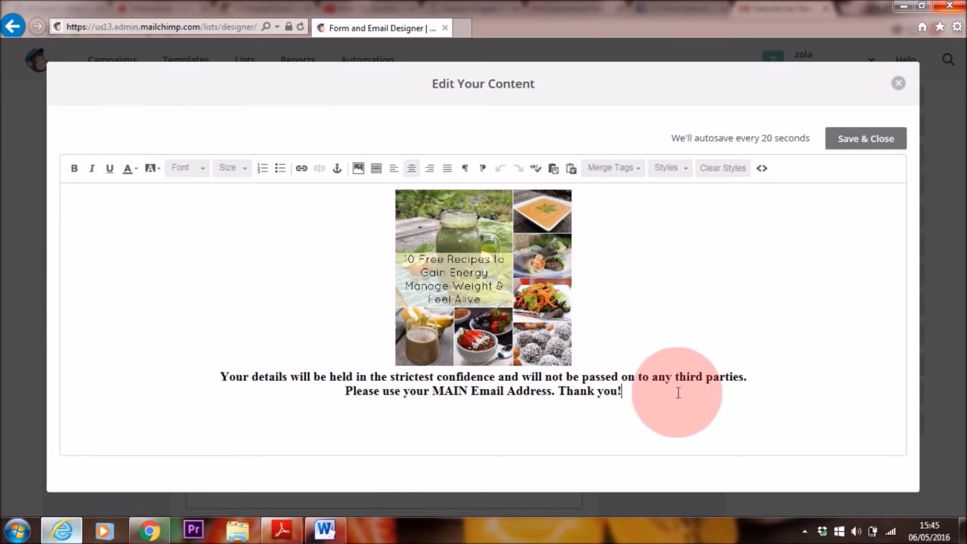
left_click_drag(678, 392, 591, 330)
left_click(453, 261)
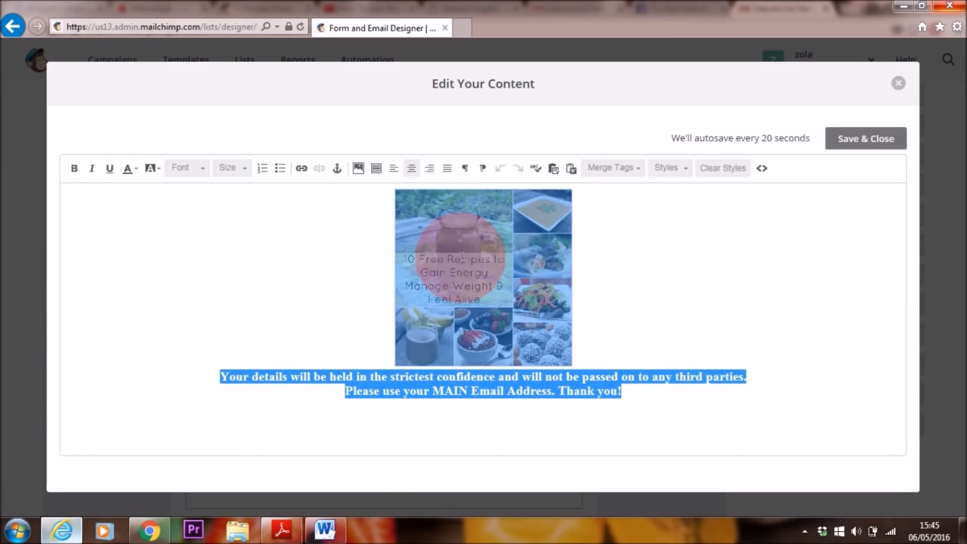
key("Delete")
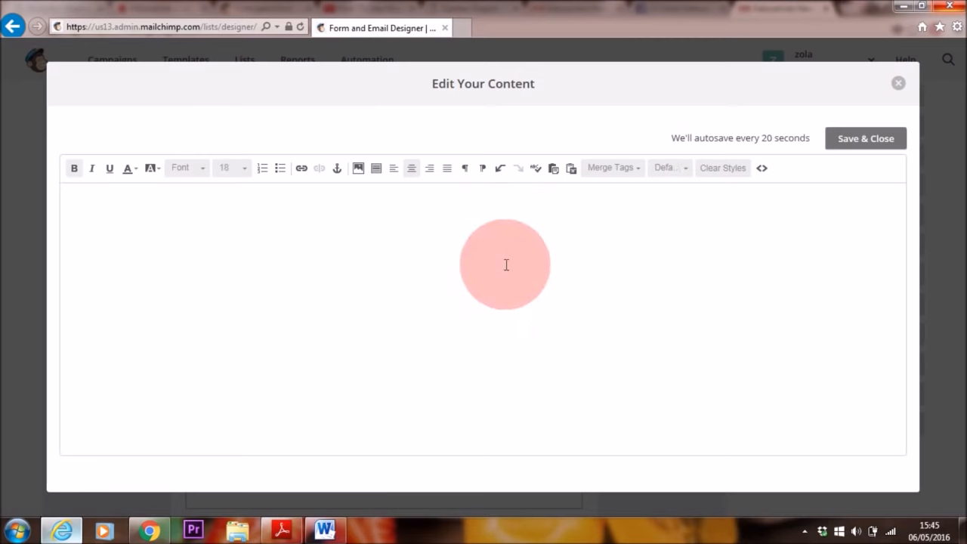
left_click(359, 168)
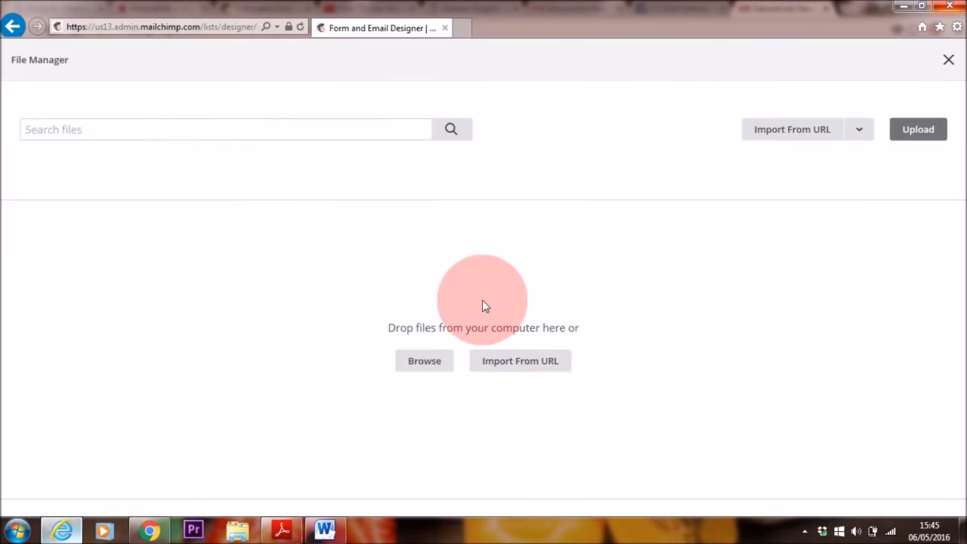
left_click(423, 363)
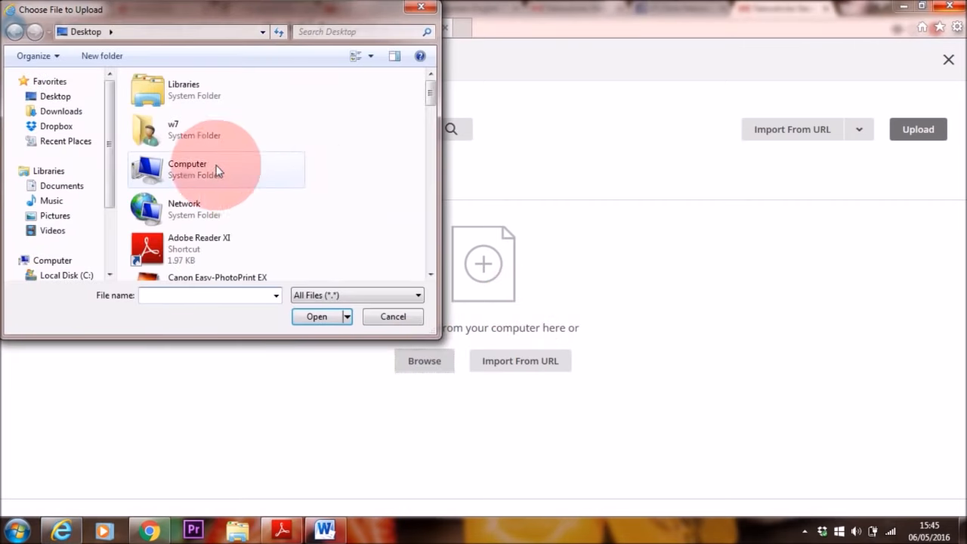
left_click(393, 316)
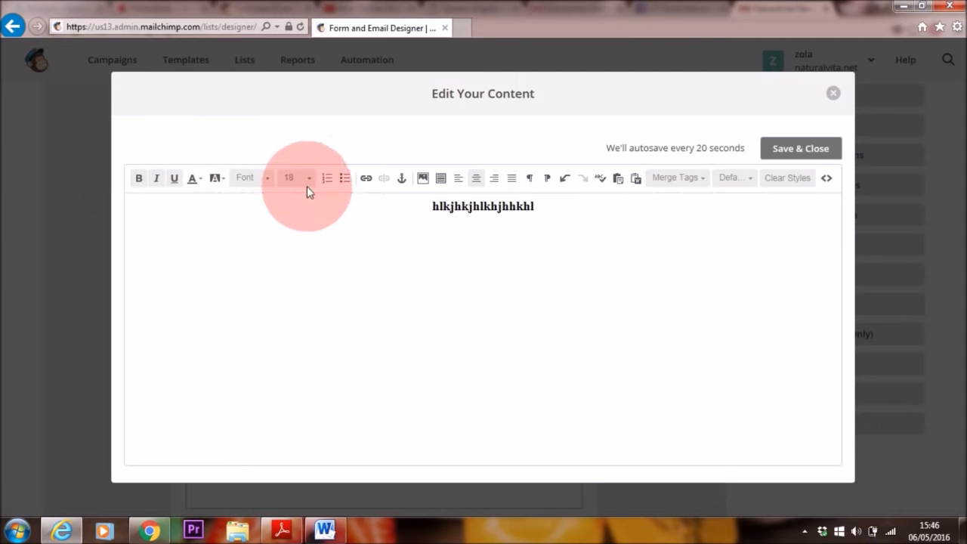
Step: Undo the edits in the content block to restore its recipe image and privacy text, and close the content editor
left_click(563, 186)
left_click(563, 186)
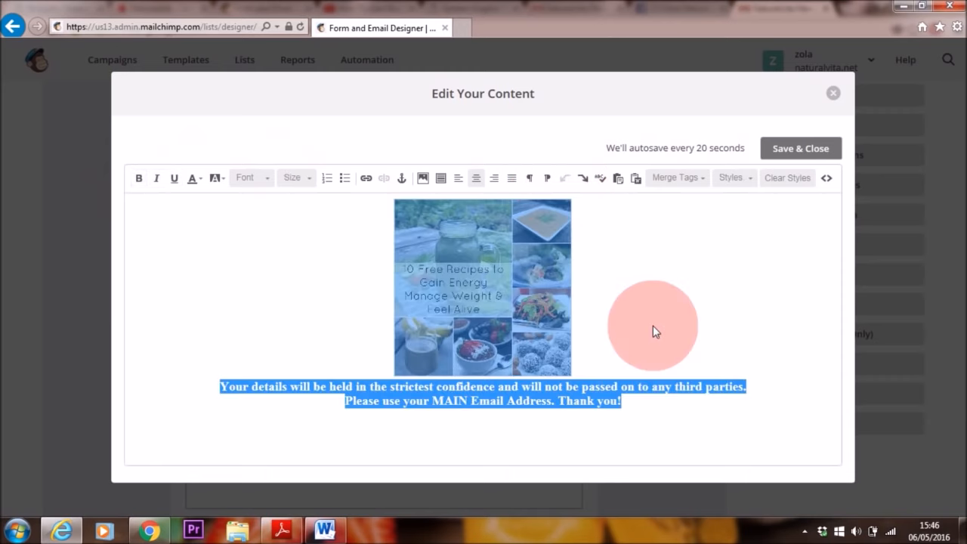
left_click(681, 326)
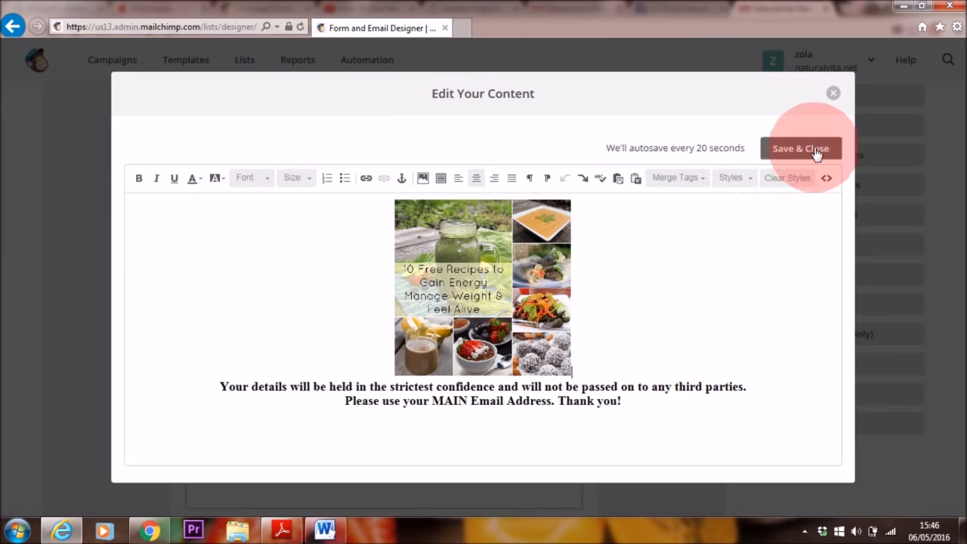
left_click(834, 93)
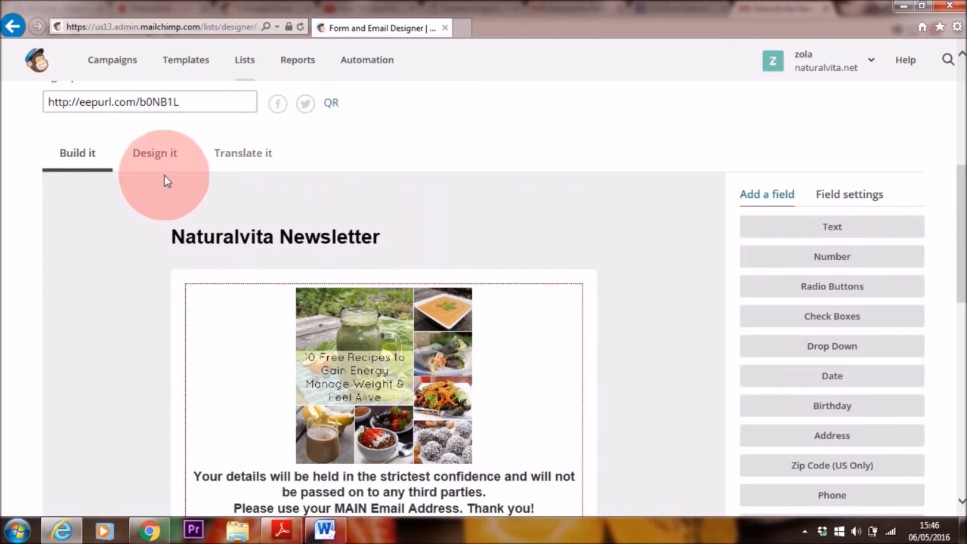
Step: In the form's page design, set the background colour to light turquoise #d0faf5
left_click(148, 158)
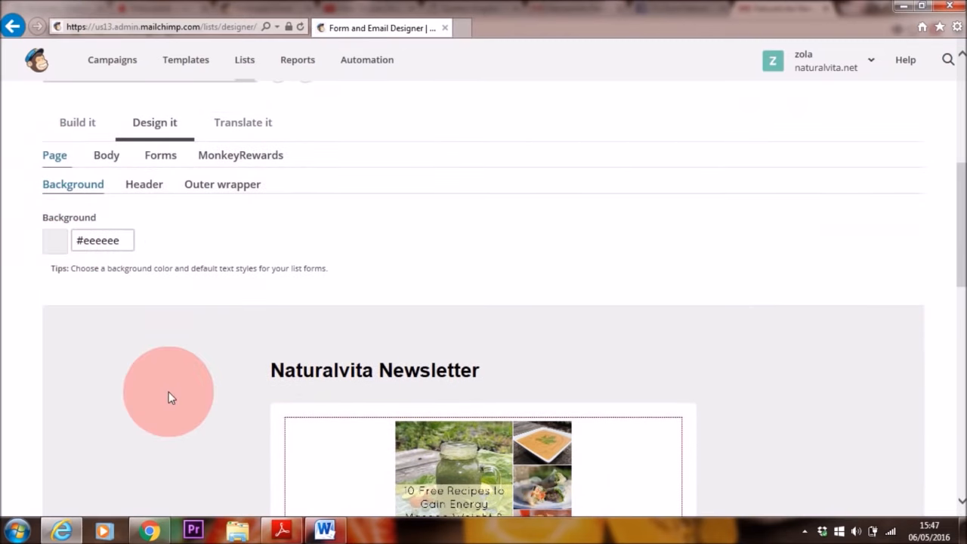
left_click(105, 241)
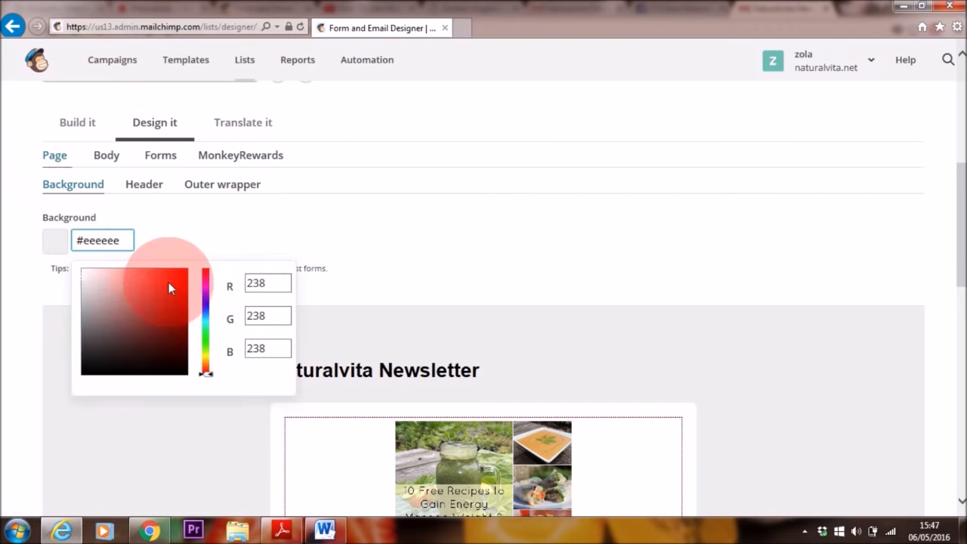
left_click_drag(210, 374, 207, 326)
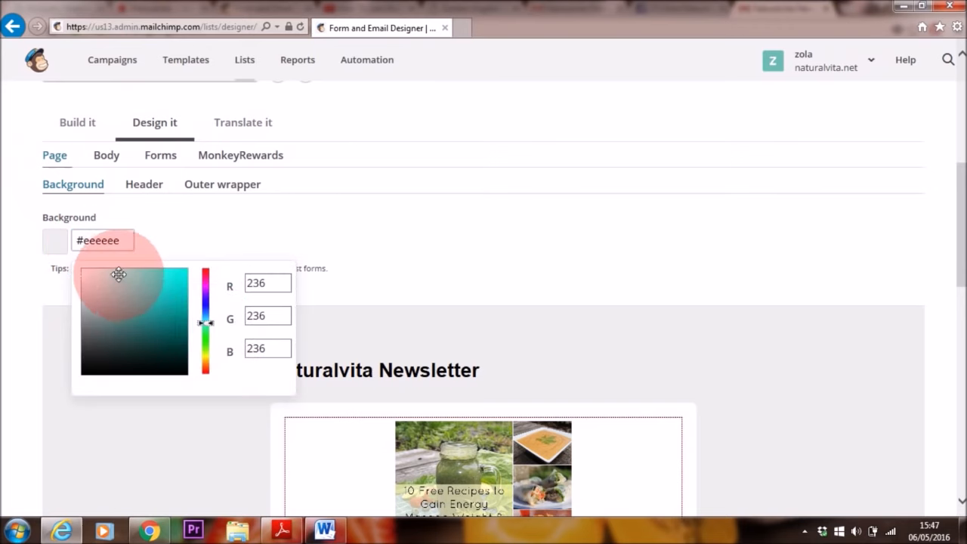
mouse_move(119, 276)
left_mouse_down()
mouse_move(73, 279)
mouse_move(101, 268)
mouse_move(115, 275)
left_mouse_up()
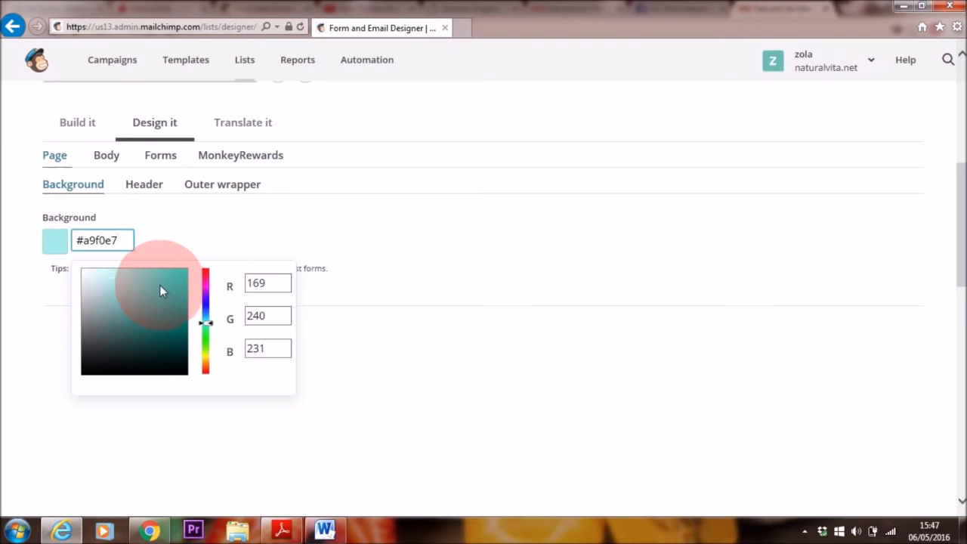
left_click(99, 270)
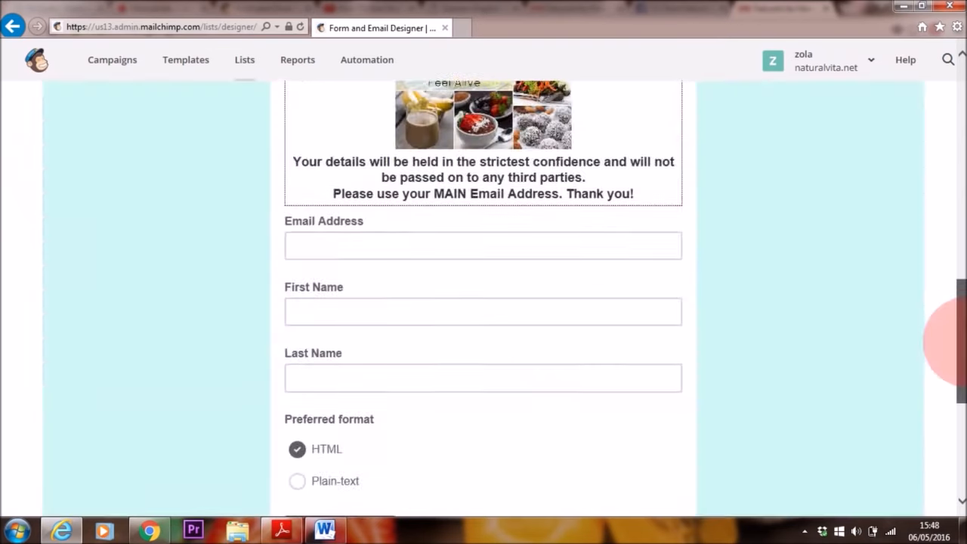
Step: Delete the Last Name field from the signup form, confirming with DELETE
left_click_drag(965, 342, 963, 350)
left_click_drag(699, 282, 632, 303)
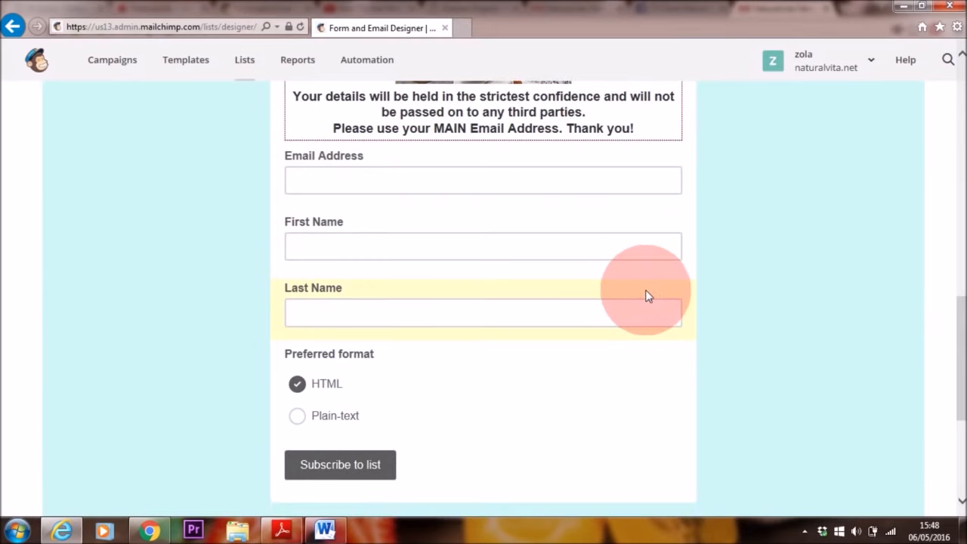
left_click(646, 303)
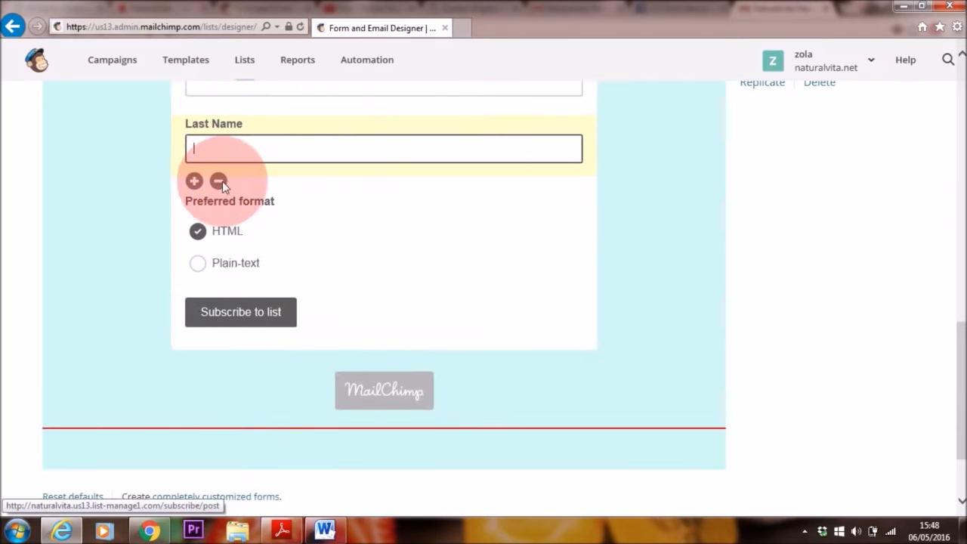
scroll(346, 318, "up", 2)
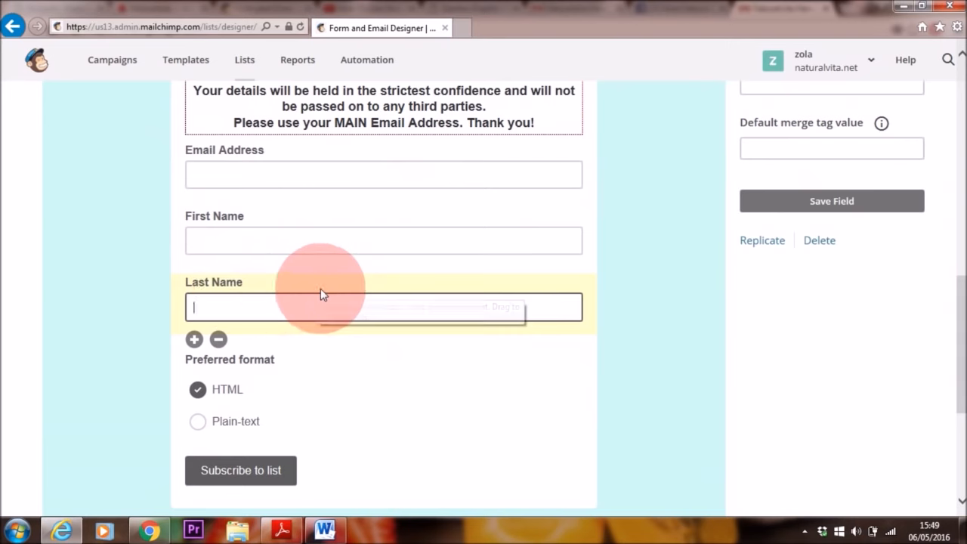
left_click(219, 339)
left_click(378, 297)
type("DELETE")
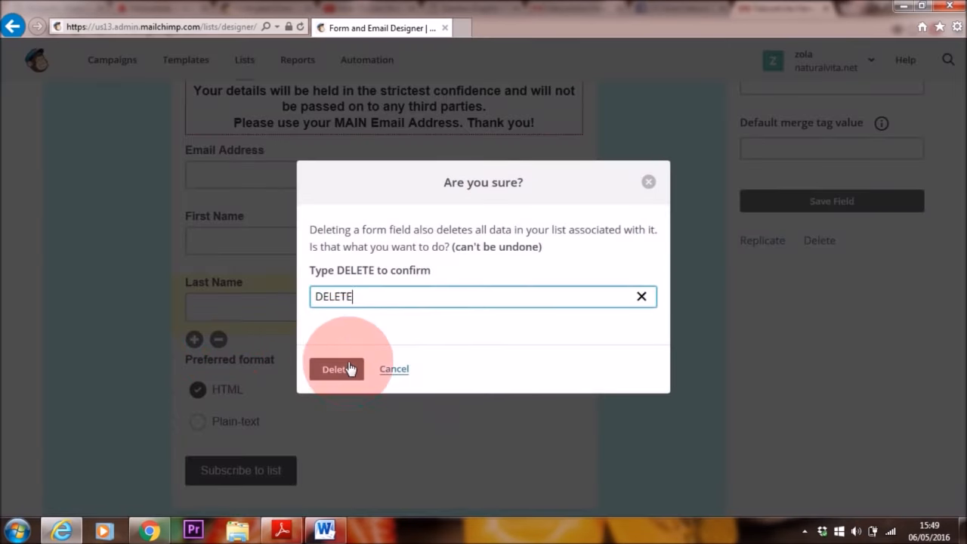
left_click(336, 368)
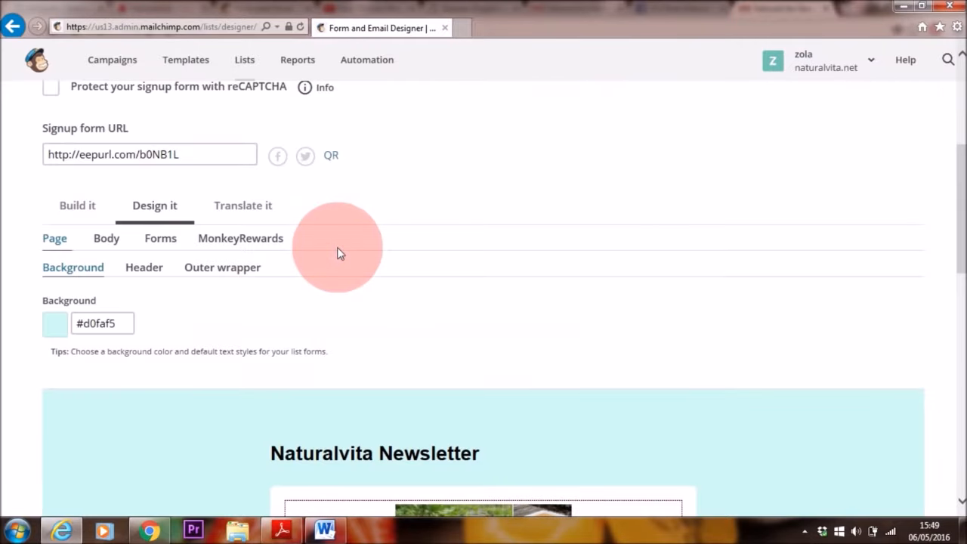
Step: In the form's button design, set the button background colour to yellow #dbf327
left_click(173, 242)
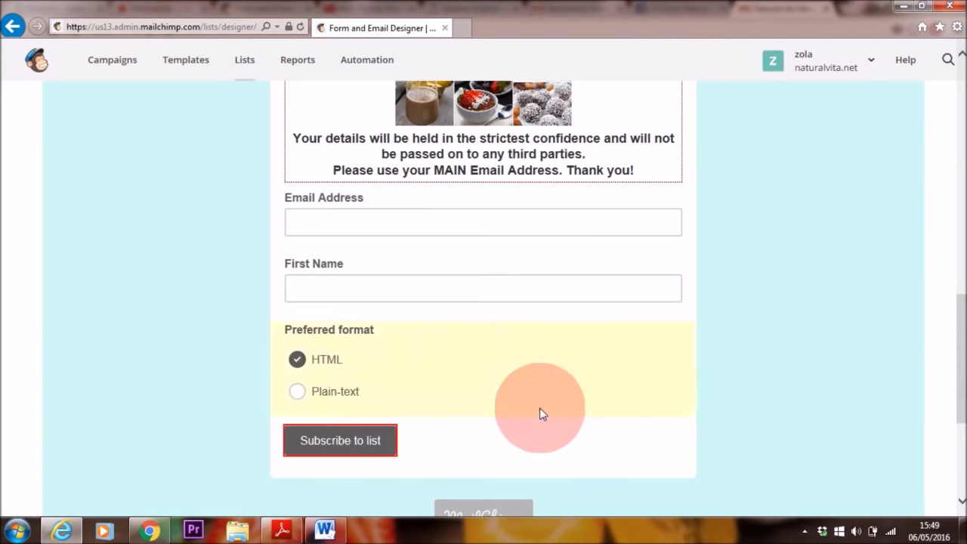
left_click_drag(960, 370, 960, 274)
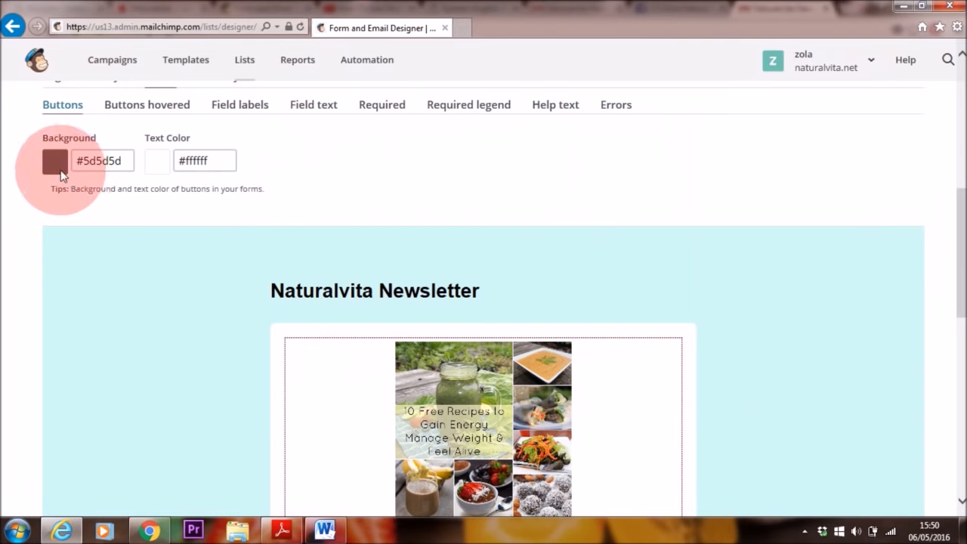
left_click(110, 158)
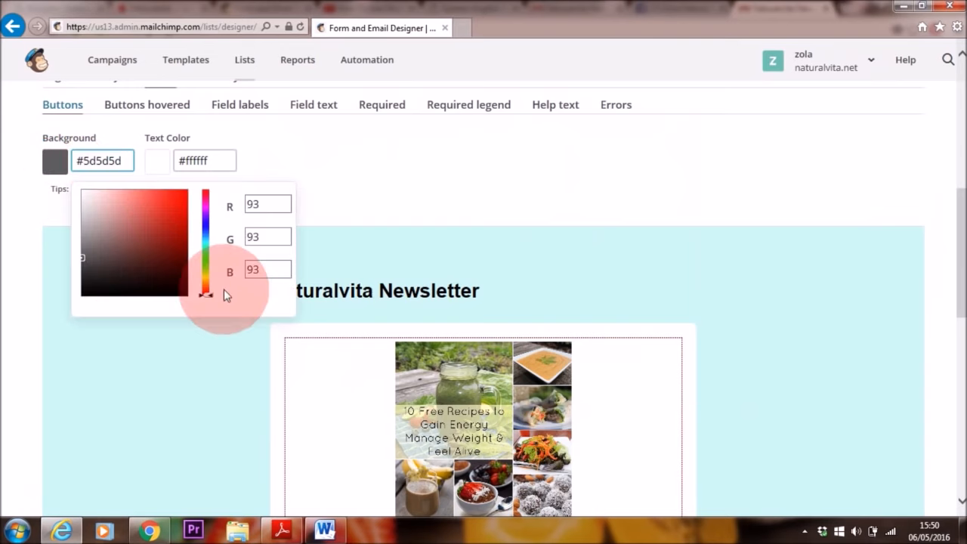
left_click_drag(207, 295, 210, 277)
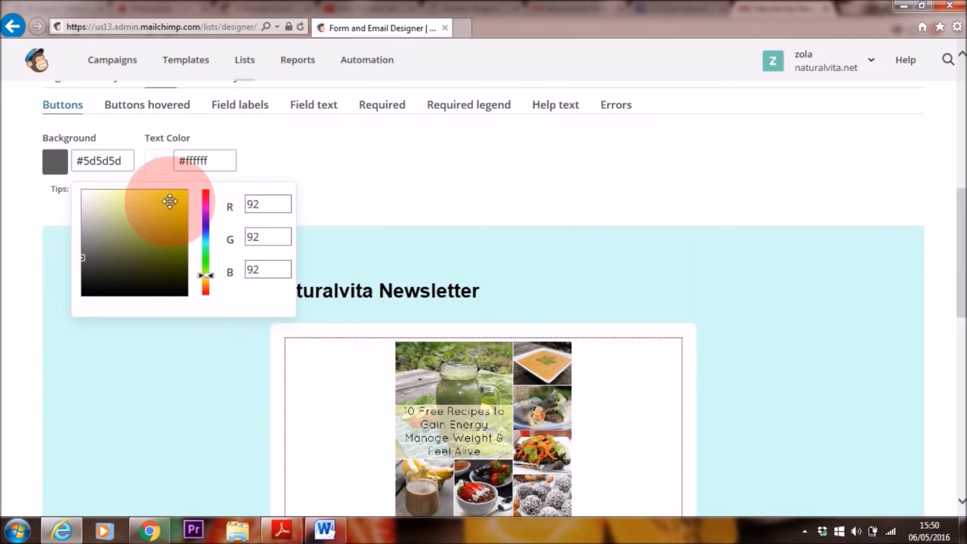
left_click(170, 200)
Step: Set the text colour of the form's buttons to blue #0f4cd0 and check the restyled signup form
left_click(204, 160)
left_click_drag(309, 293, 308, 286)
left_click(195, 159)
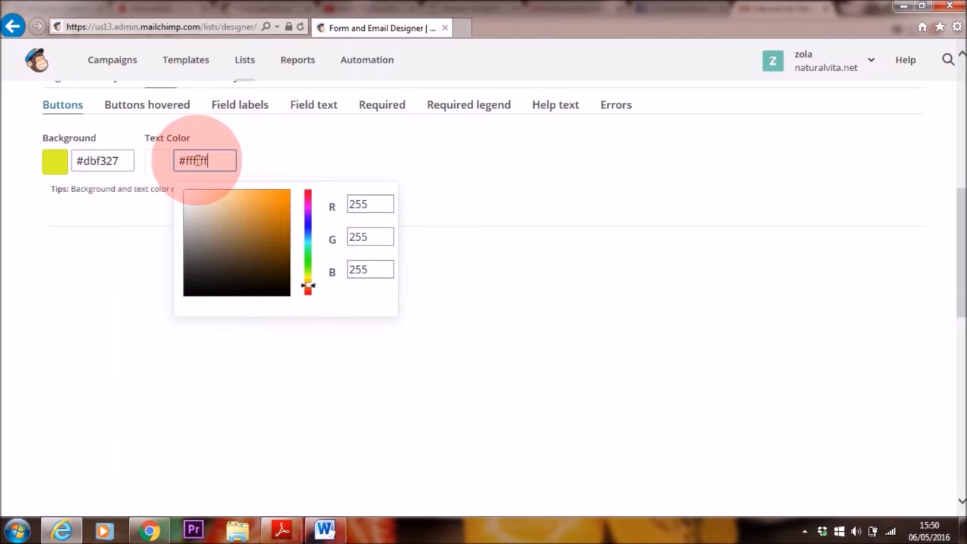
left_click(306, 294)
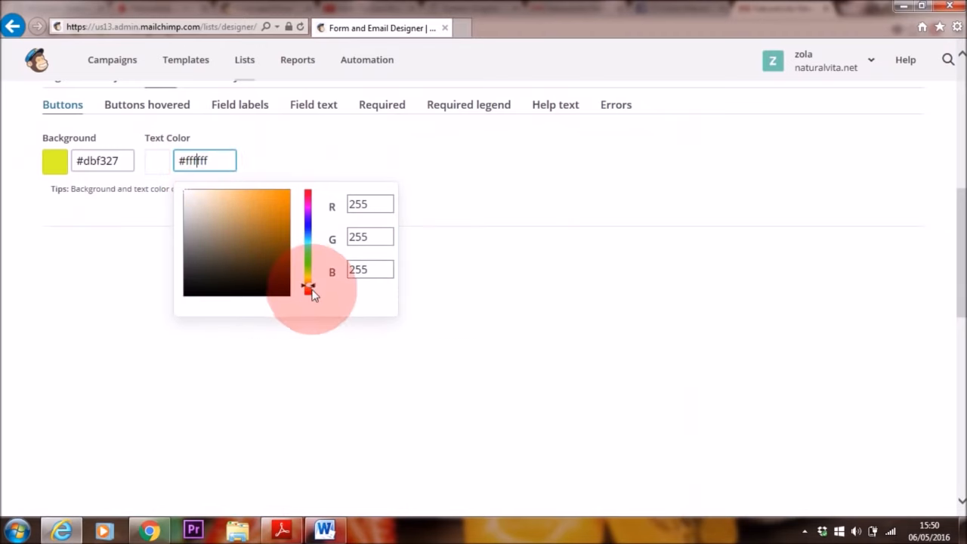
left_click_drag(314, 288, 281, 212)
left_click(448, 222)
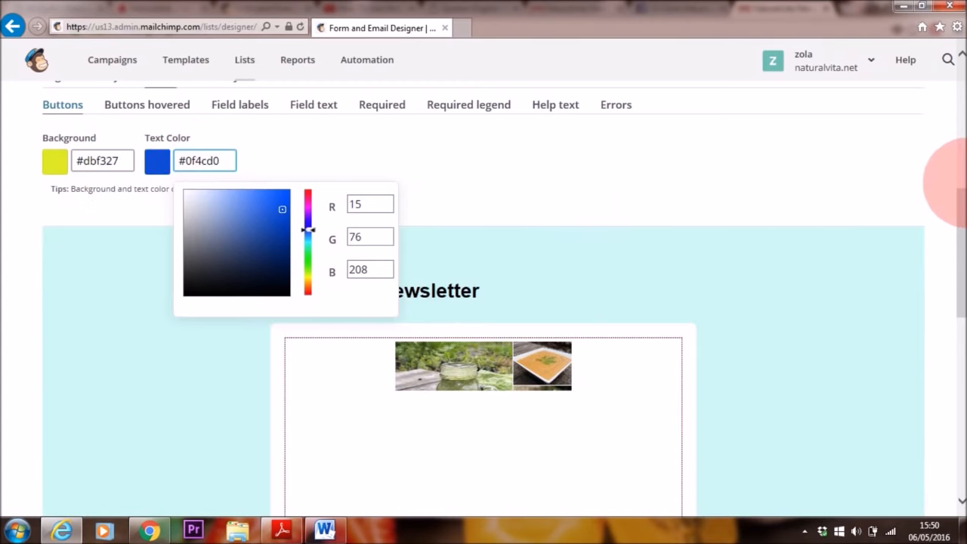
scroll(378, 427, "down", 5)
left_click_drag(963, 389, 962, 313)
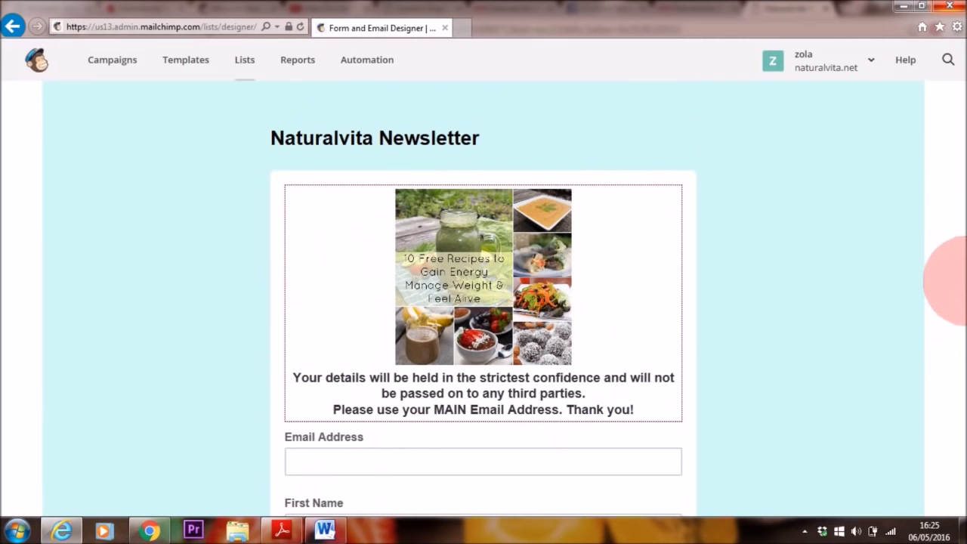
Step: Switch from the signup form to the Signup "thank you" page and review its content
left_click_drag(952, 271, 954, 98)
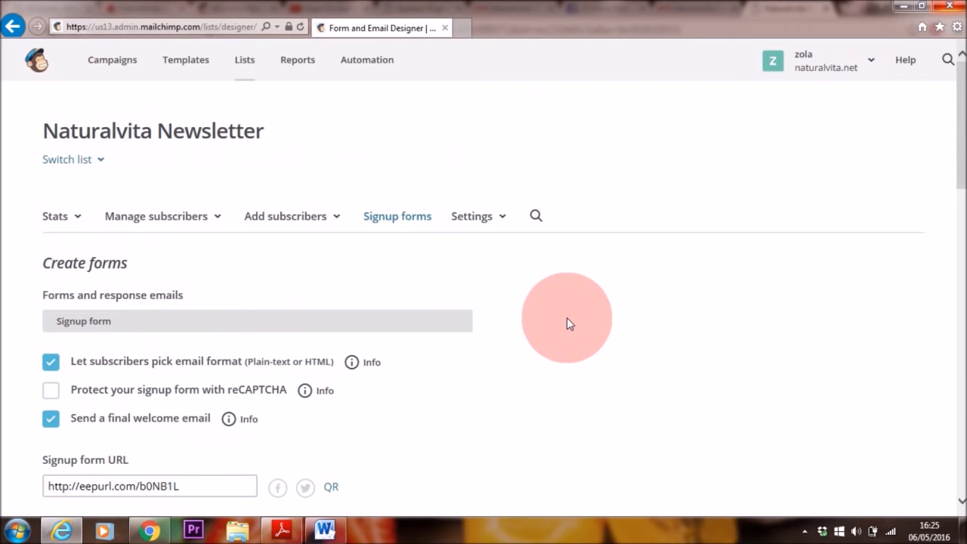
left_click(449, 324)
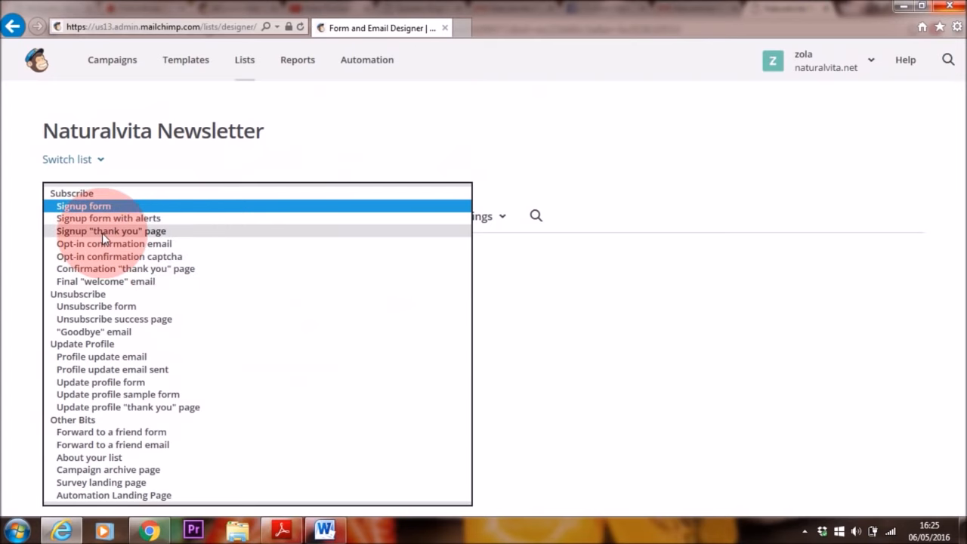
left_click(148, 231)
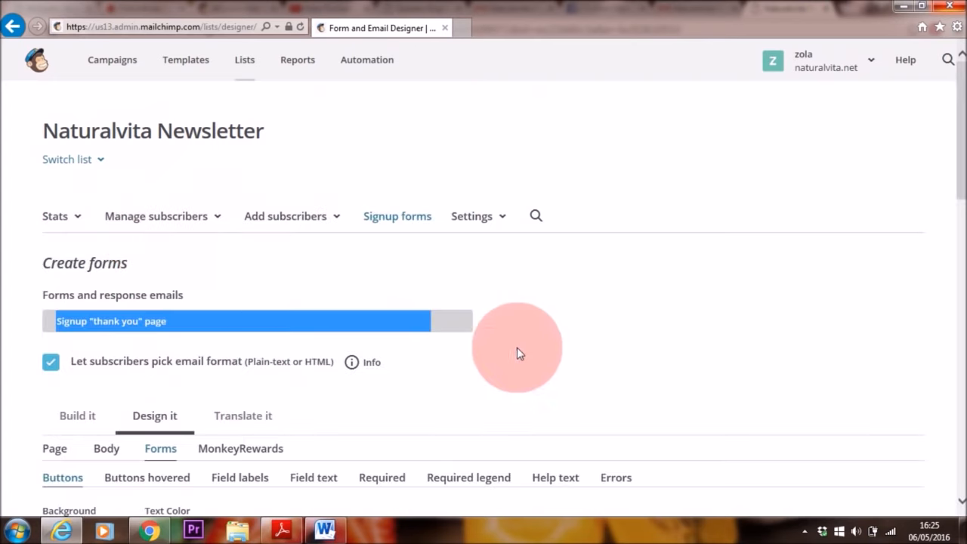
left_click_drag(964, 218, 964, 293)
mouse_move(356, 270)
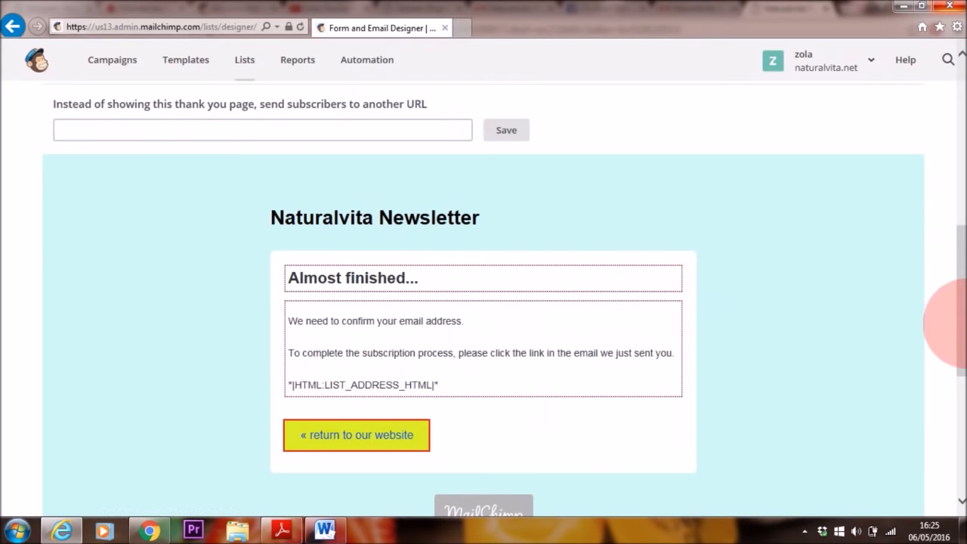
Step: In the Final "welcome" email, append "Thank you for subscribing. Here is the free EBook as promised" to the subscription confirmation text
left_click_drag(962, 322, 963, 202)
left_click(448, 178)
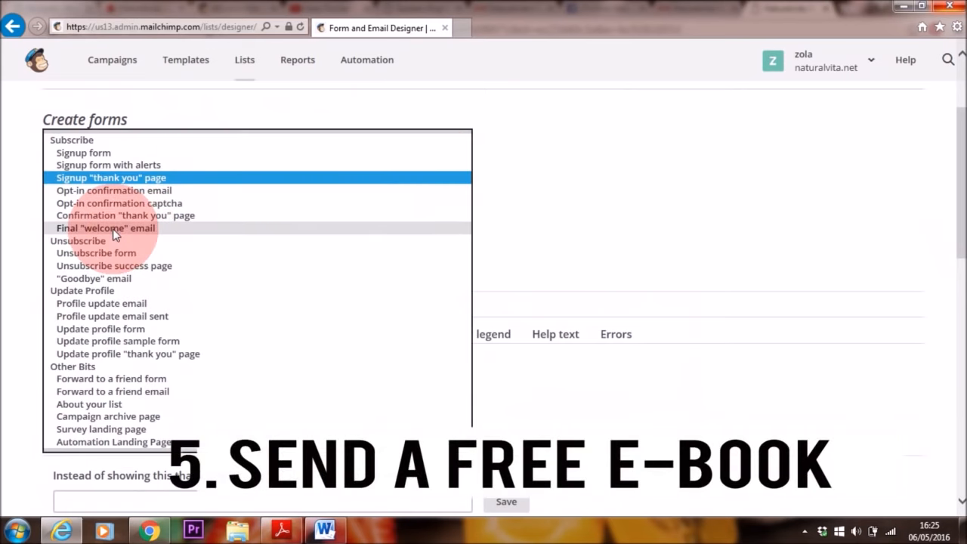
left_click(176, 229)
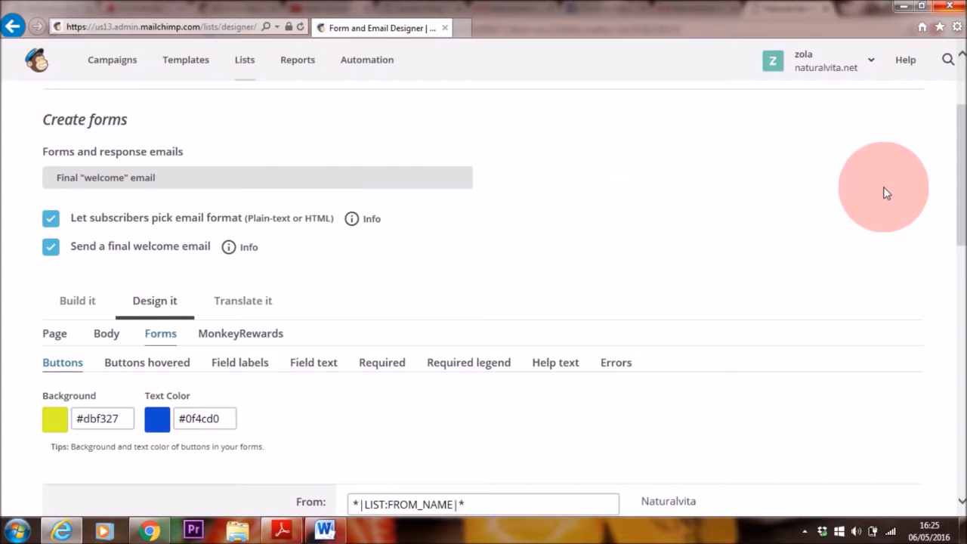
left_click_drag(961, 173, 958, 324)
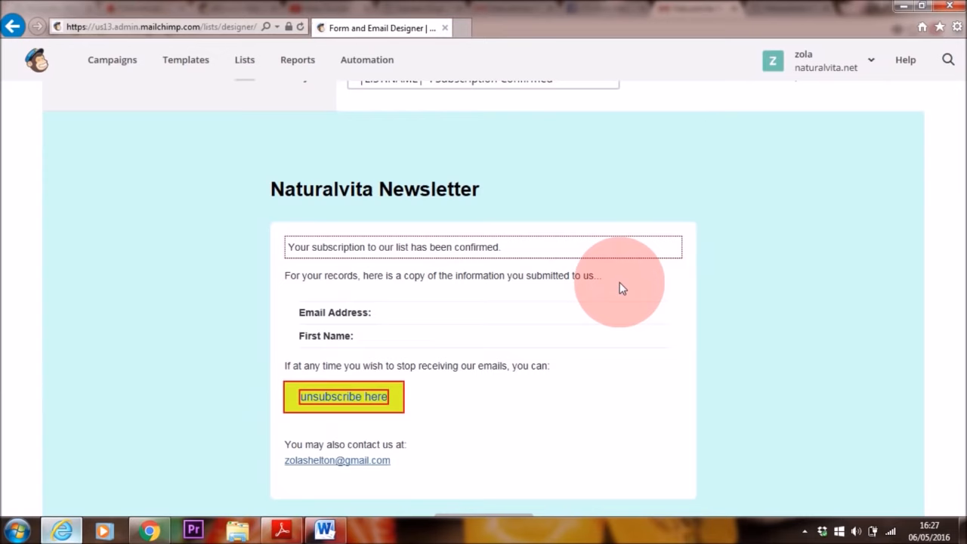
left_click(669, 249)
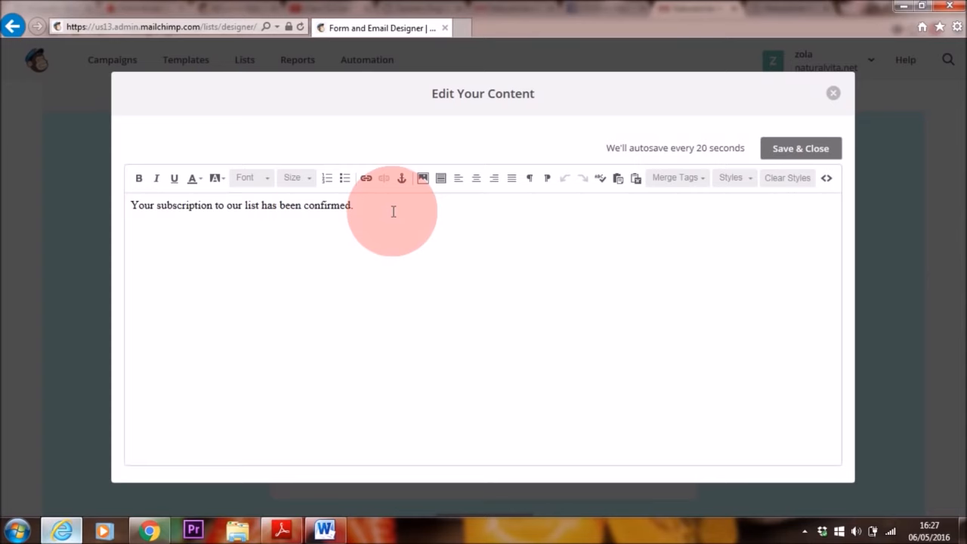
type("Thank you for subscribing. Here is the free EBook as promised")
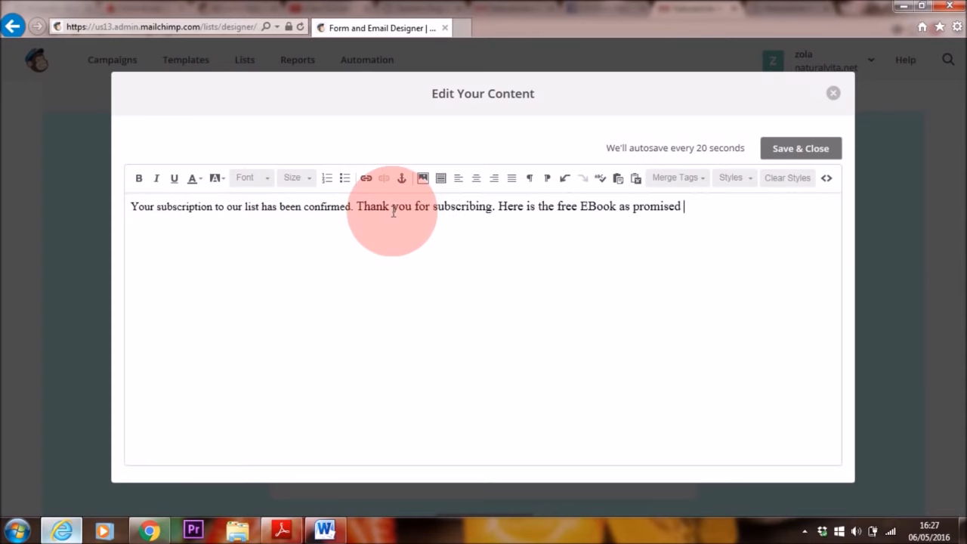
Step: Upload FREE EBOOK.JPG from the Pictures library and insert it on a new line above the subscription confirmation text
left_click(131, 208)
key("Return")
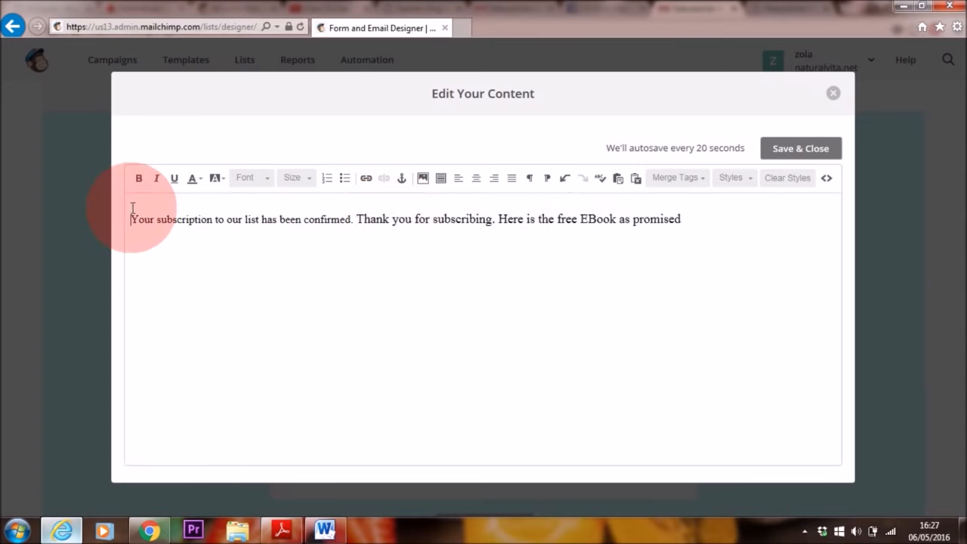
left_click(422, 179)
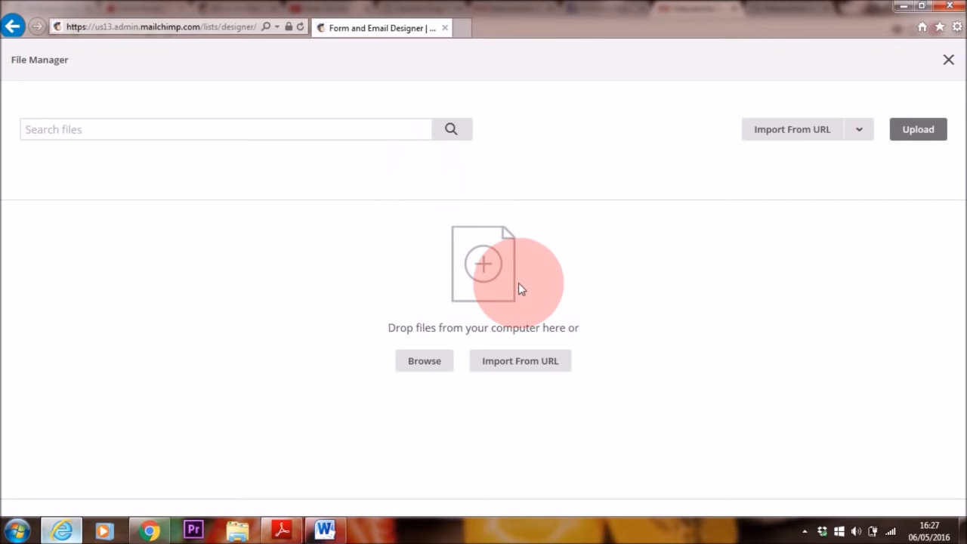
left_click(938, 134)
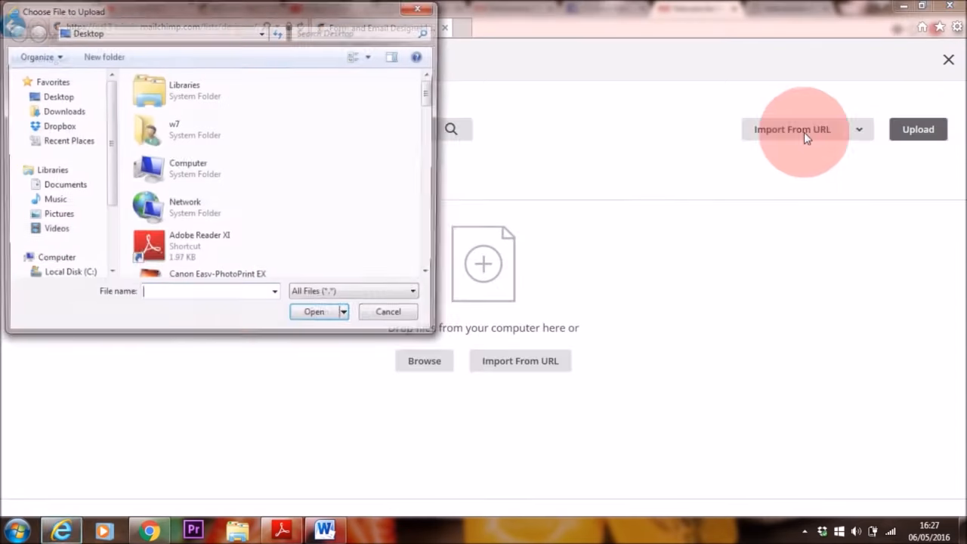
left_click(55, 216)
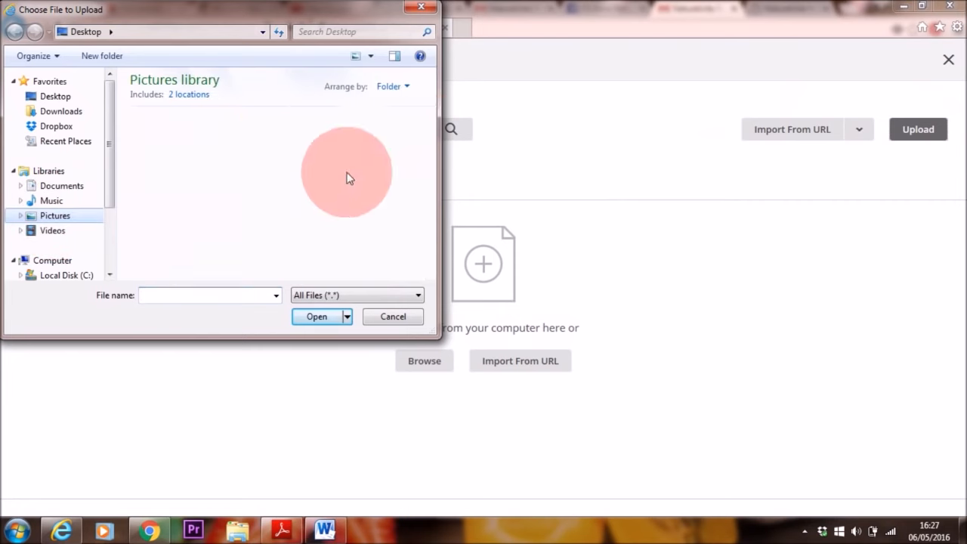
left_click(264, 216)
left_click(314, 319)
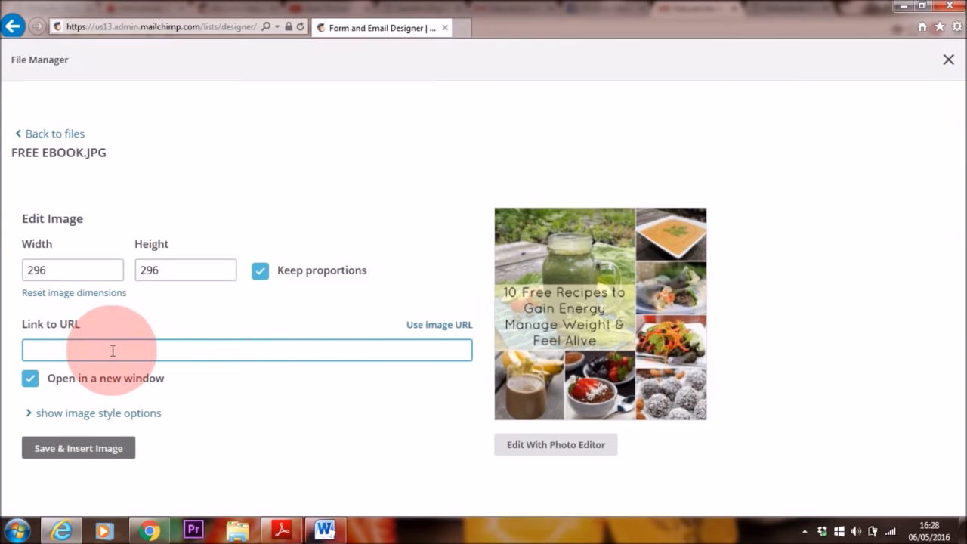
left_click(78, 451)
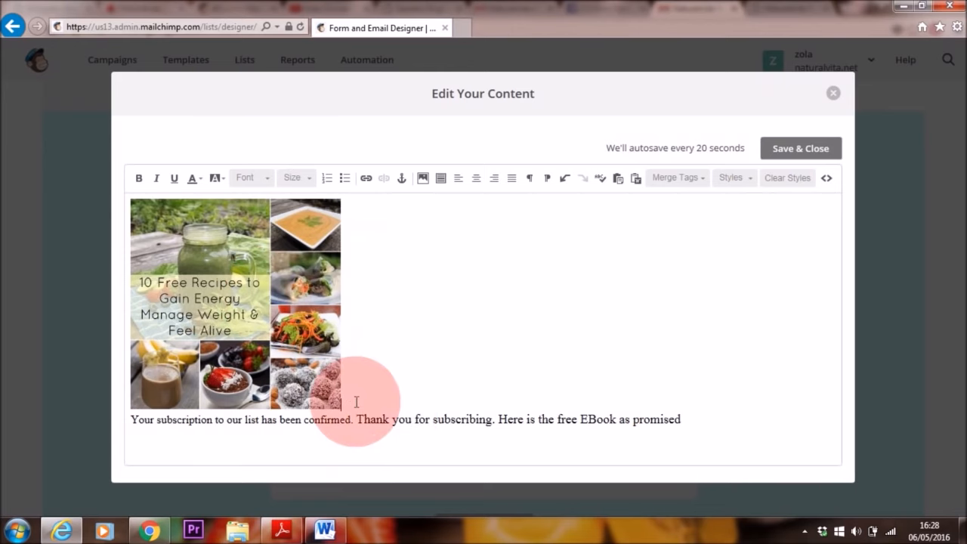
Step: Centre the e-book cover image and the confirmation text line below it
left_click(477, 179)
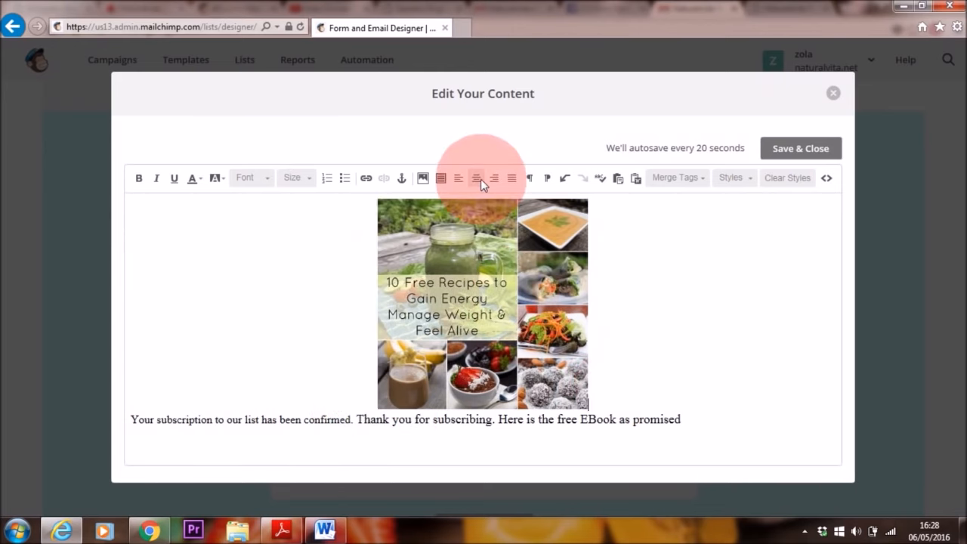
left_click(131, 421)
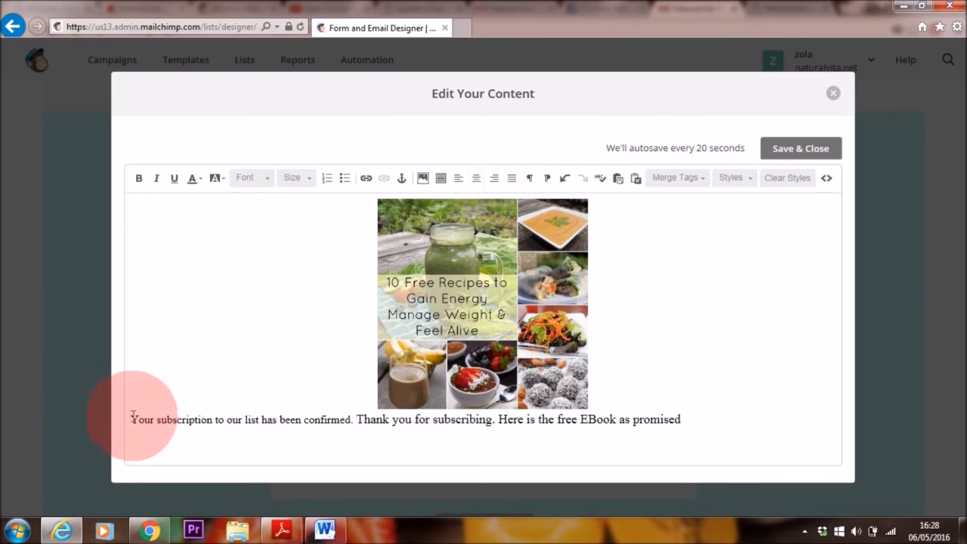
left_click(477, 180)
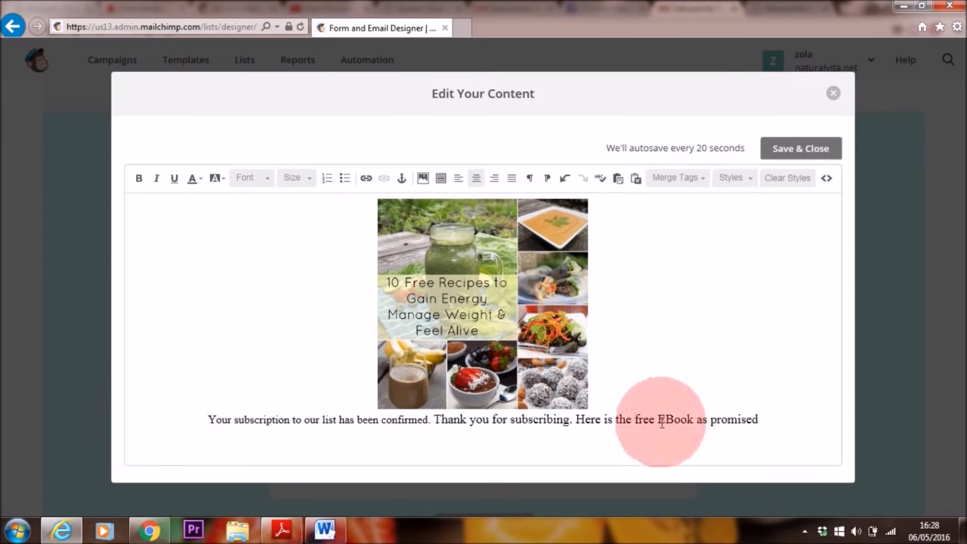
Step: Link the word "EBook" in the confirmation text to a file uploaded from Dropbox, using File as the link type
left_click_drag(659, 420, 691, 418)
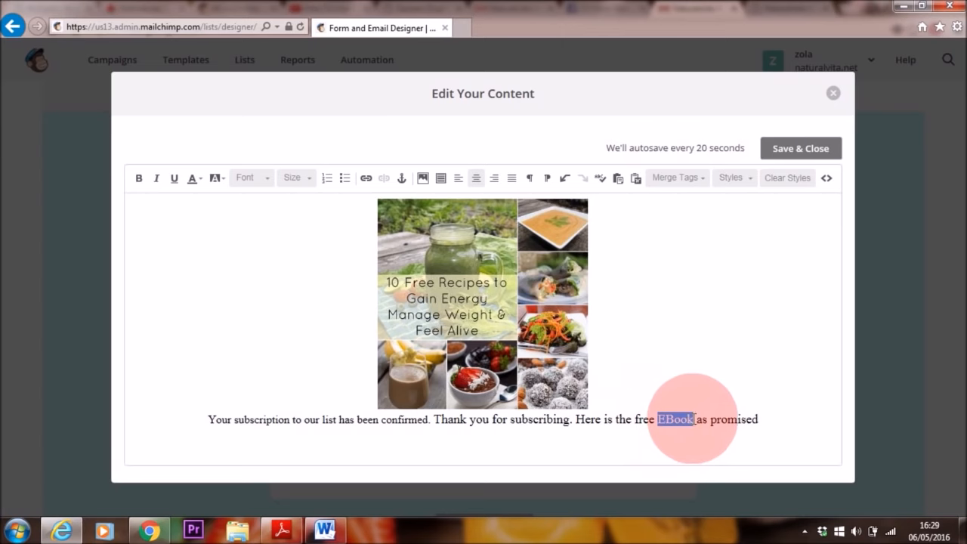
left_click(366, 180)
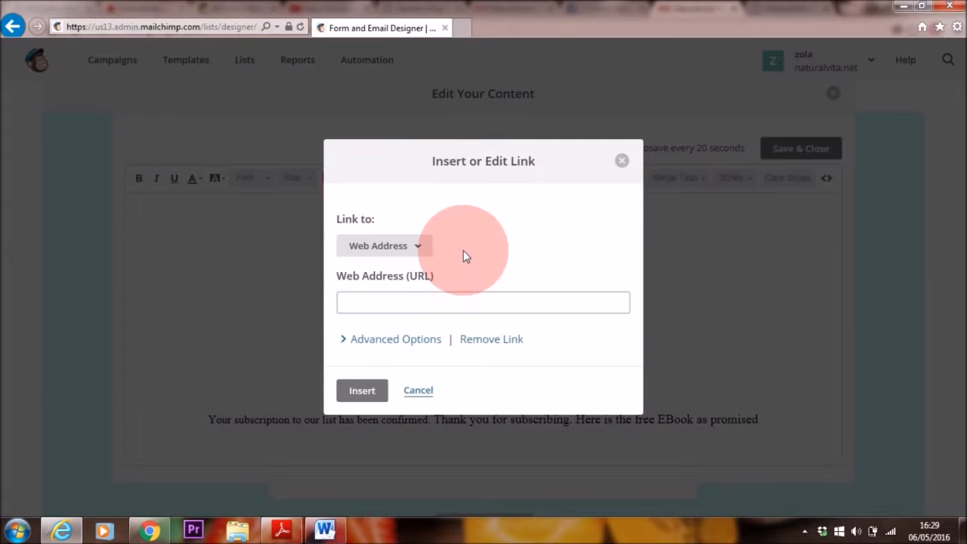
left_click(421, 251)
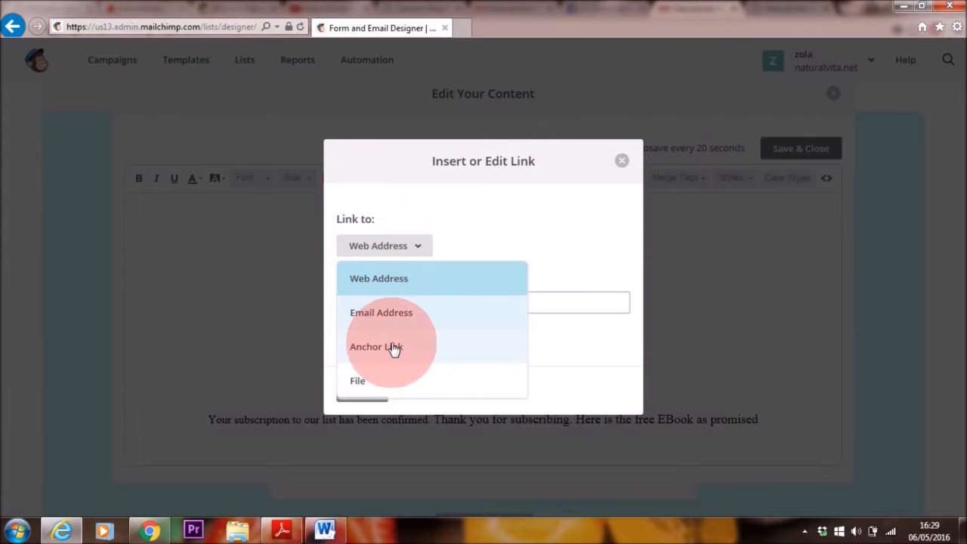
left_click(366, 383)
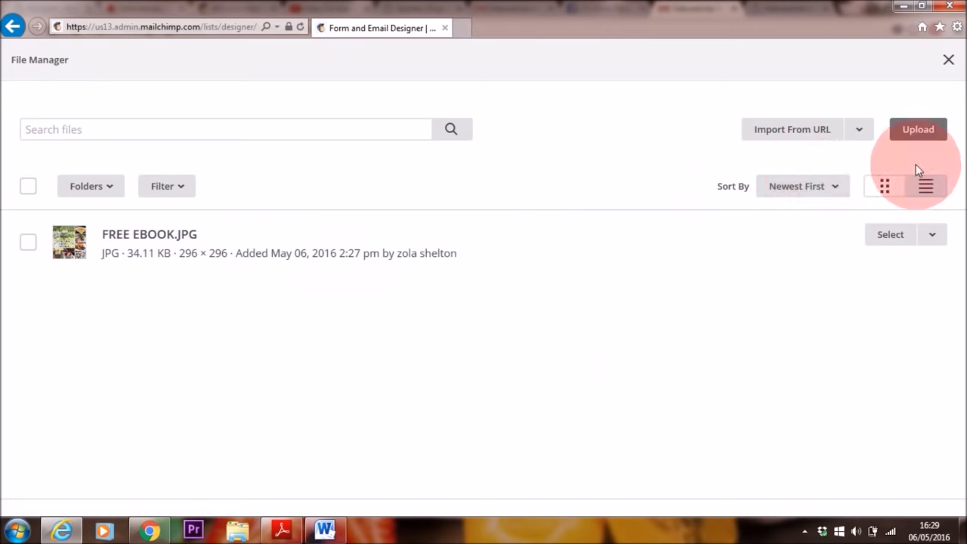
left_click(919, 130)
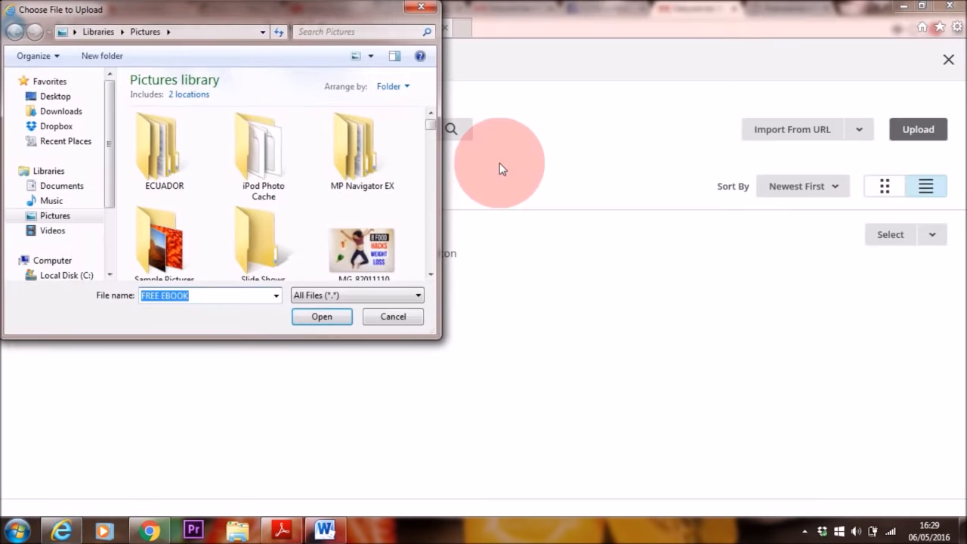
left_click(57, 127)
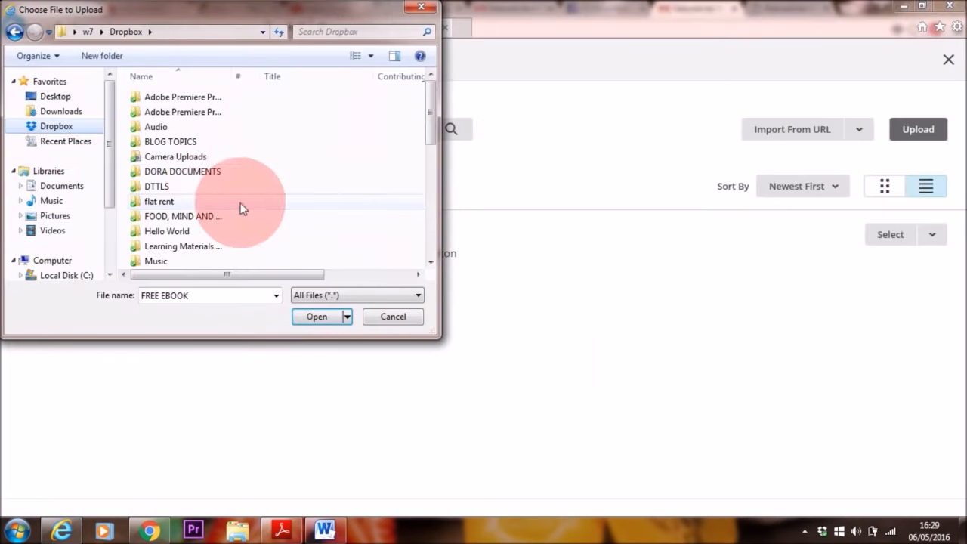
double_click(209, 218)
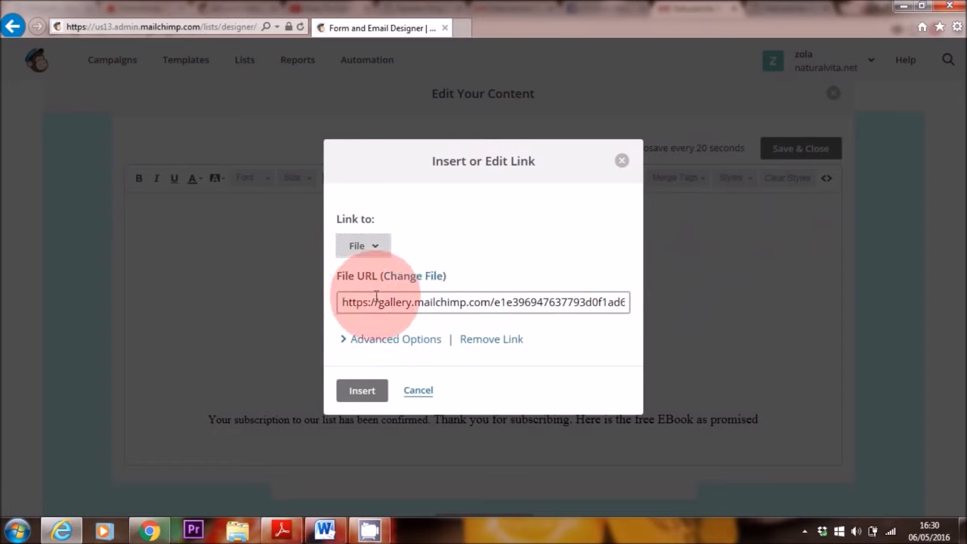
left_click(362, 391)
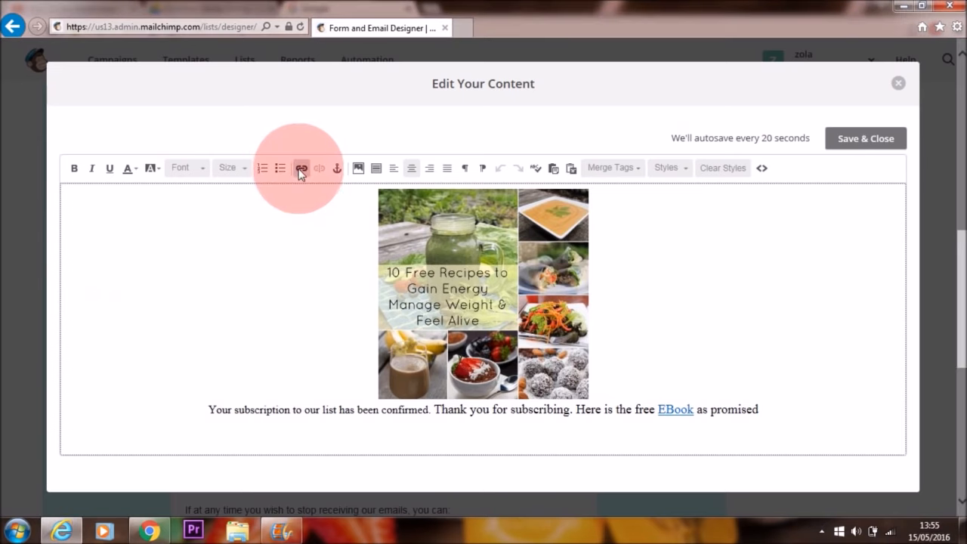
left_click(300, 168)
left_click(408, 246)
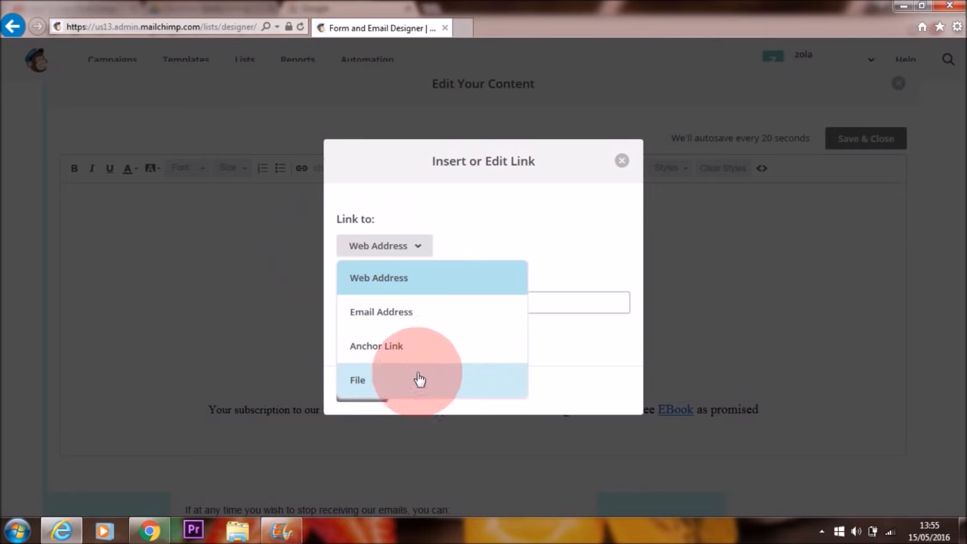
left_click(622, 161)
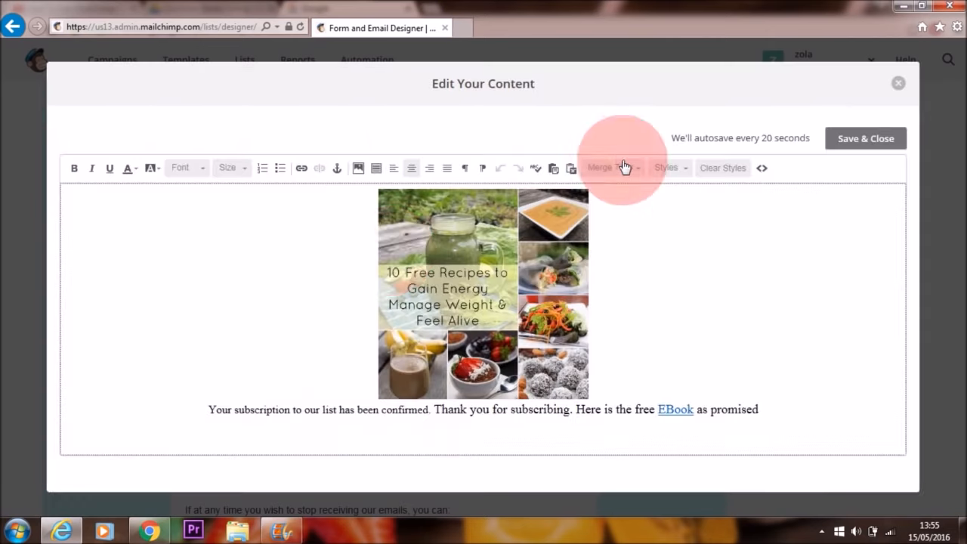
Step: Switch to Chrome, search Google for "drive" and open Google Drive
left_click(151, 533)
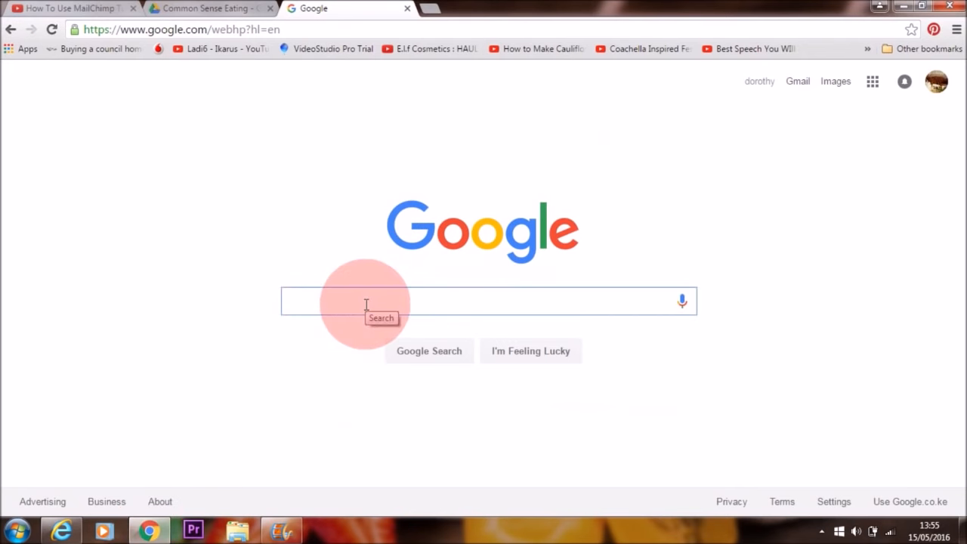
type("dr")
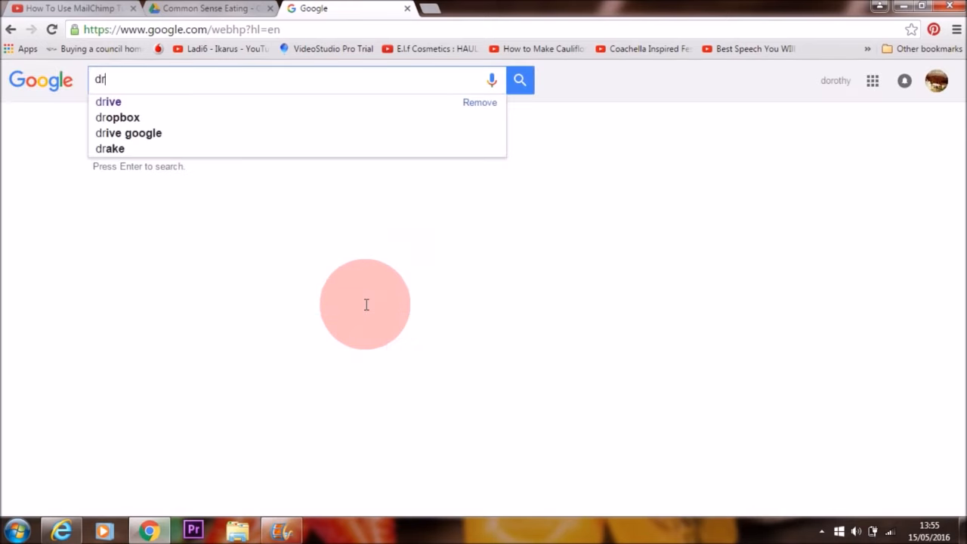
type("ive")
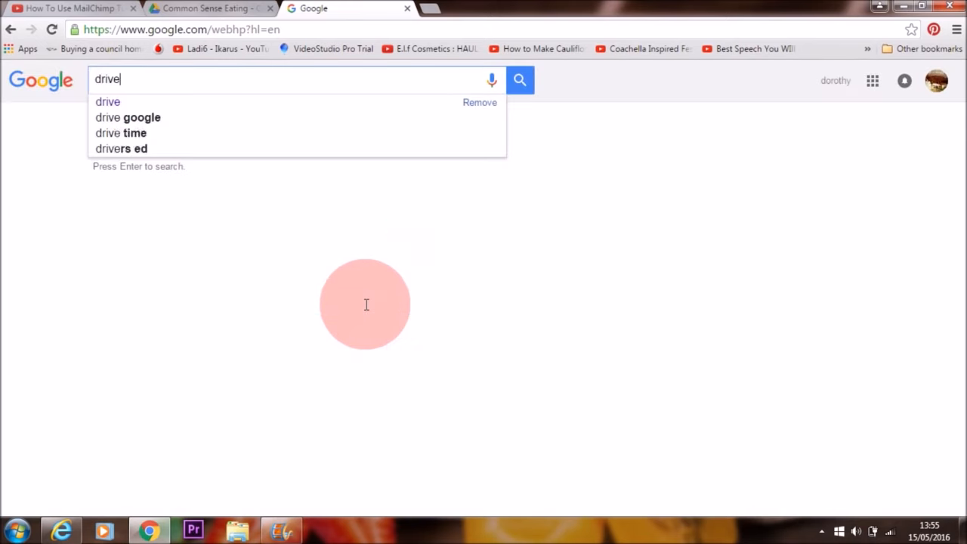
key("Return")
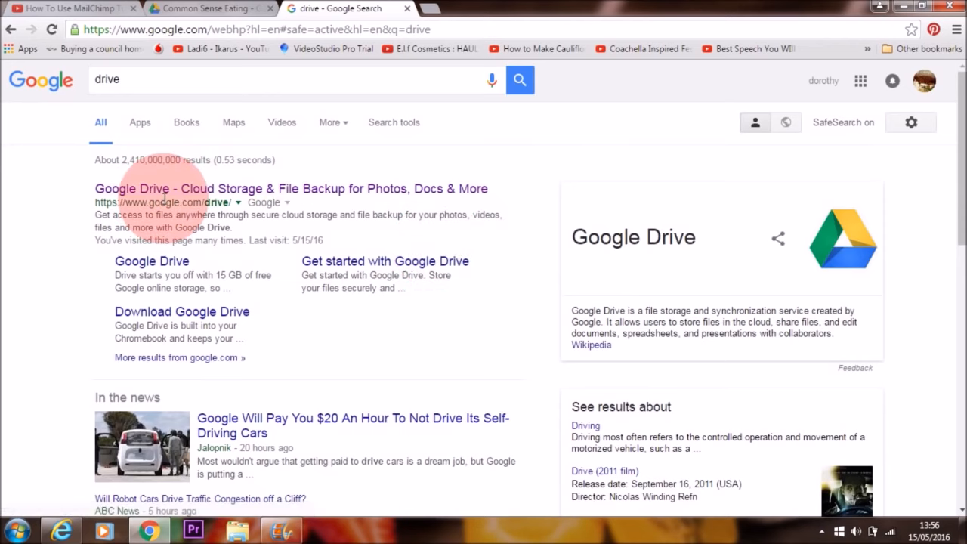
left_click(285, 191)
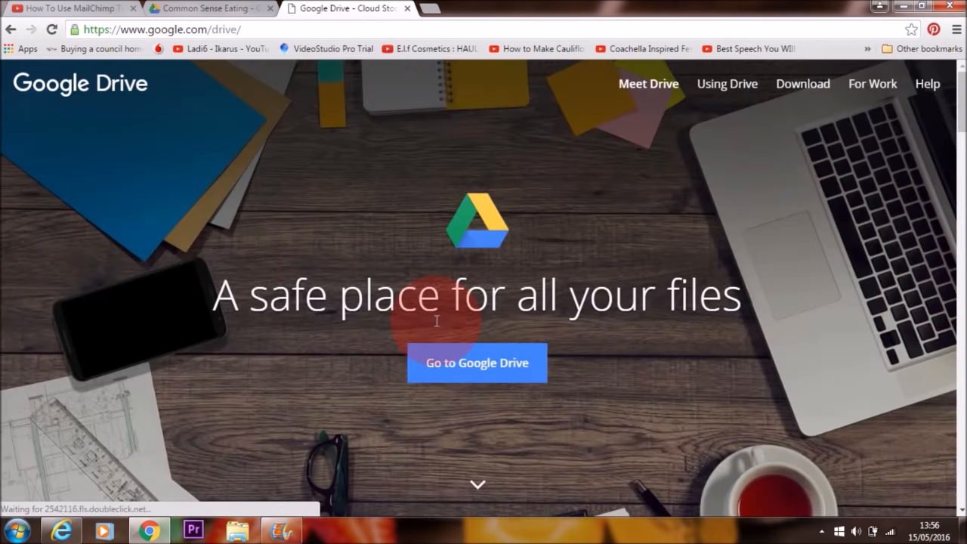
left_click(444, 363)
left_click(491, 370)
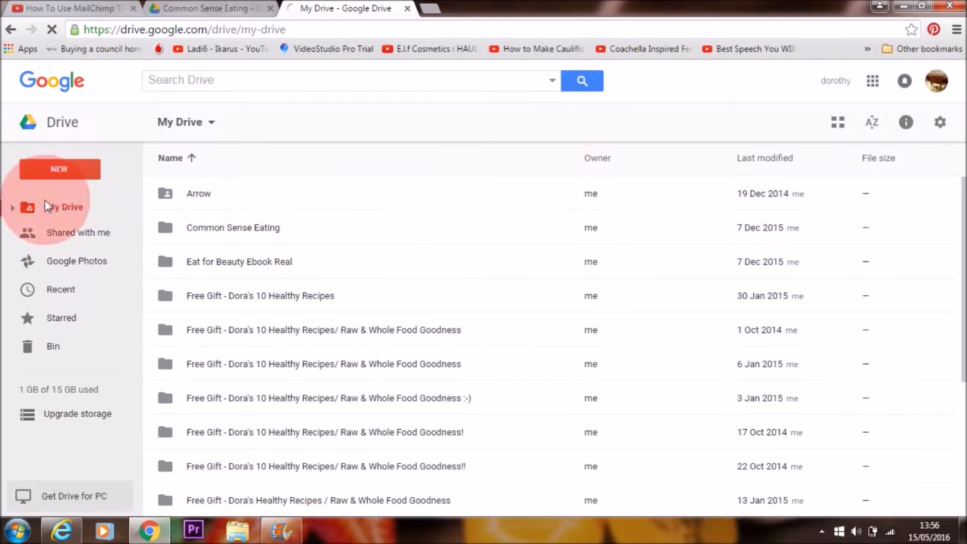
Step: In the Common Sense Eating folder, open the Free 14 Recipes.pdf modified 16 Apr 2016 and look through its pages
double_click(244, 231)
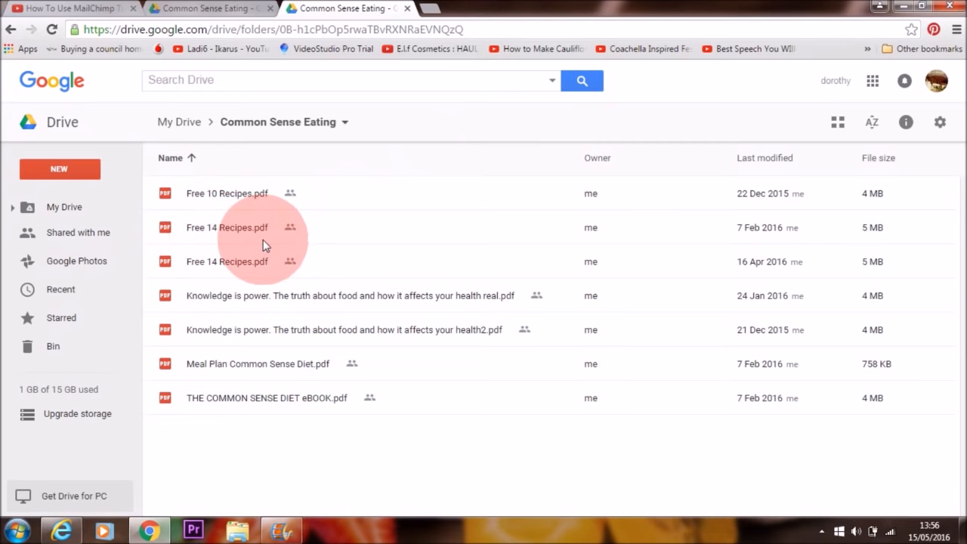
left_click(241, 262)
double_click(242, 262)
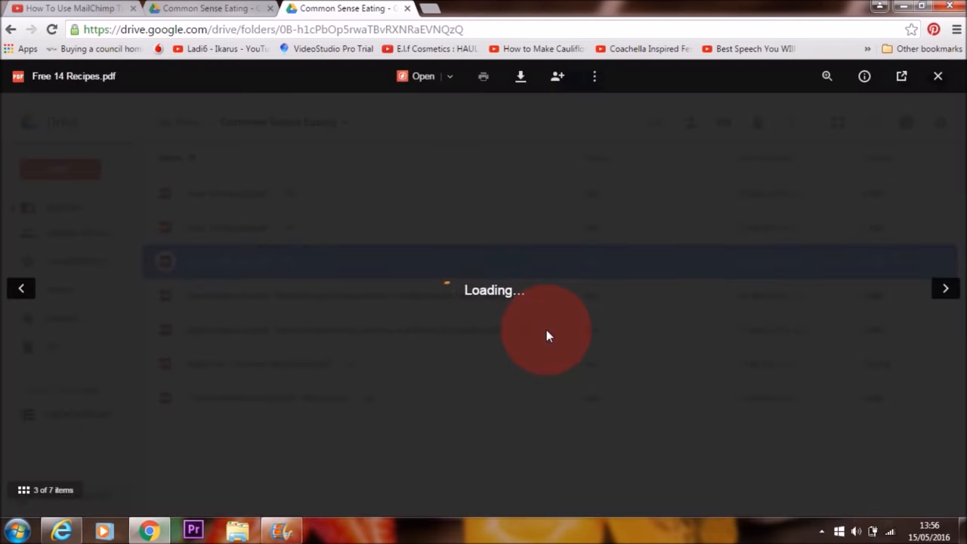
scroll(963, 130, "down", 5)
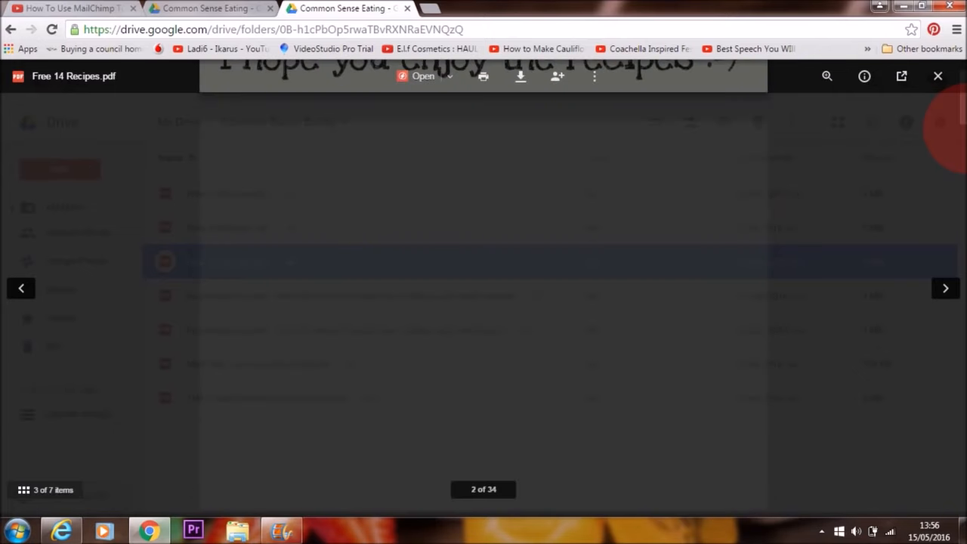
left_click_drag(965, 121, 962, 244)
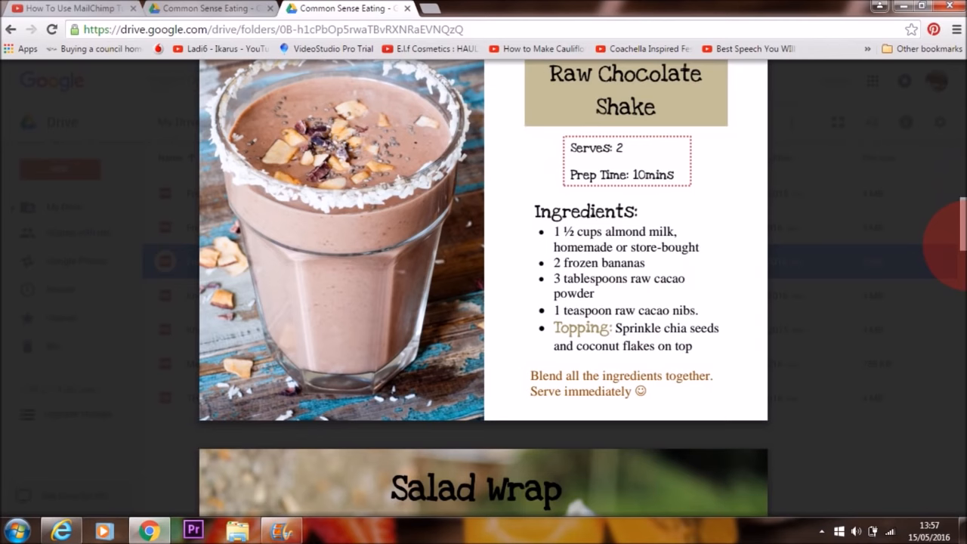
left_click_drag(963, 225, 962, 447)
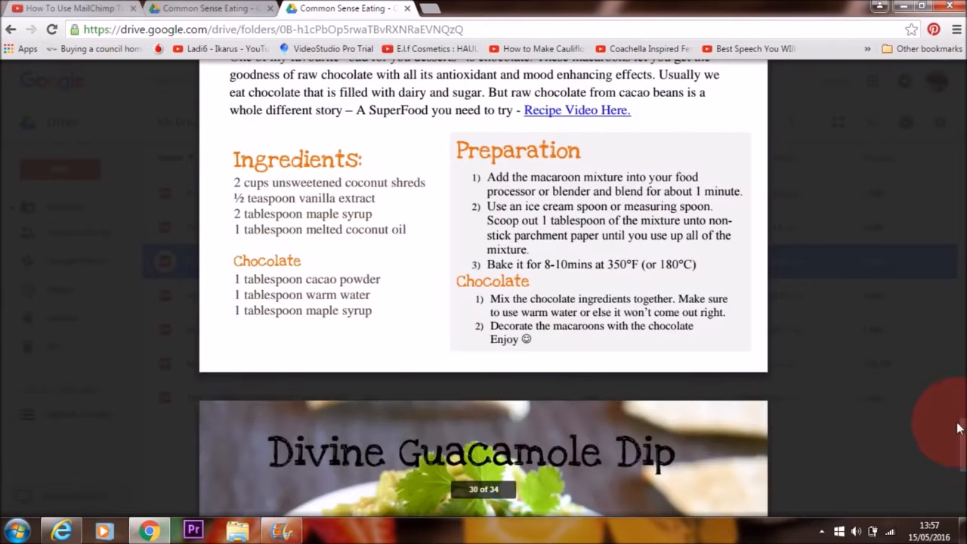
left_click_drag(961, 446, 946, 79)
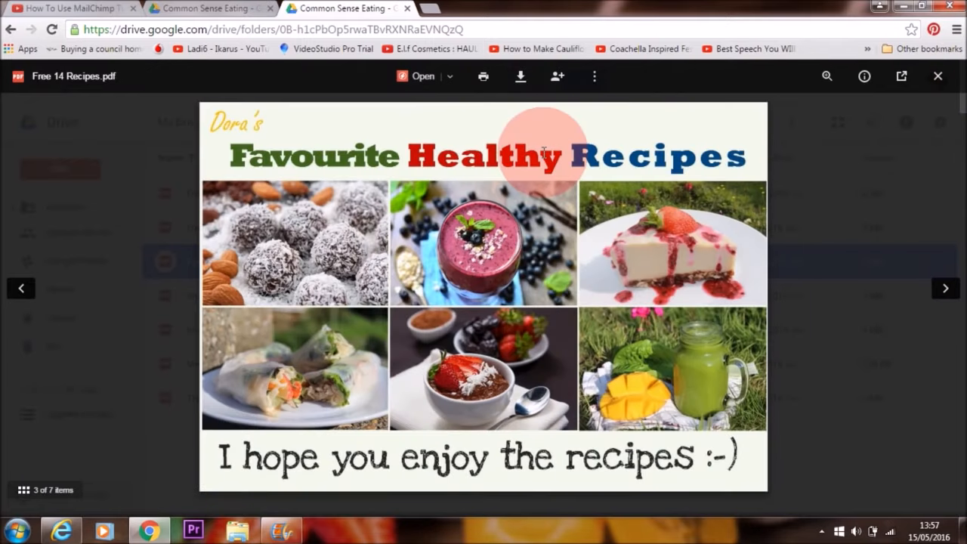
Step: In the PDF's advanced sharing settings, save link sharing as "On – Anyone with the link" with "Can view" access
left_click(556, 79)
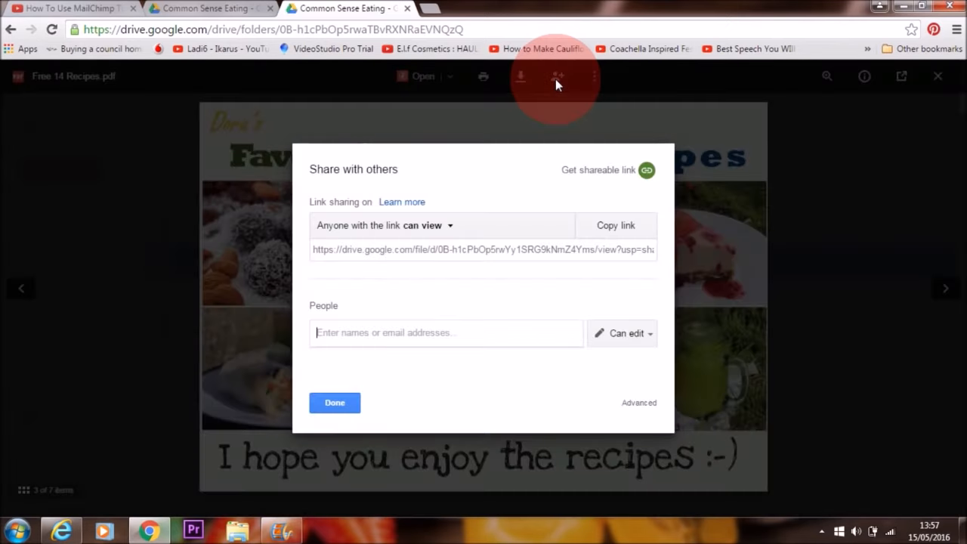
left_click(639, 403)
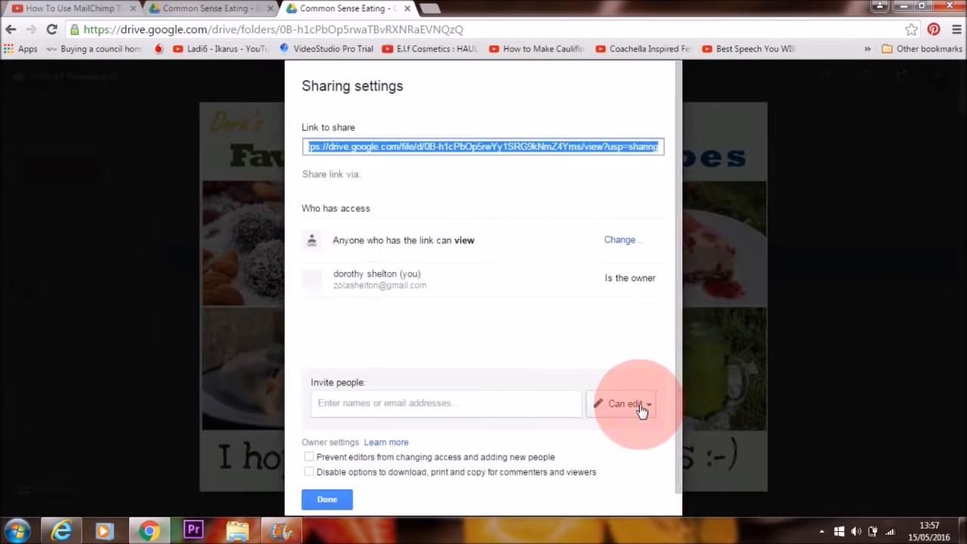
left_click(620, 240)
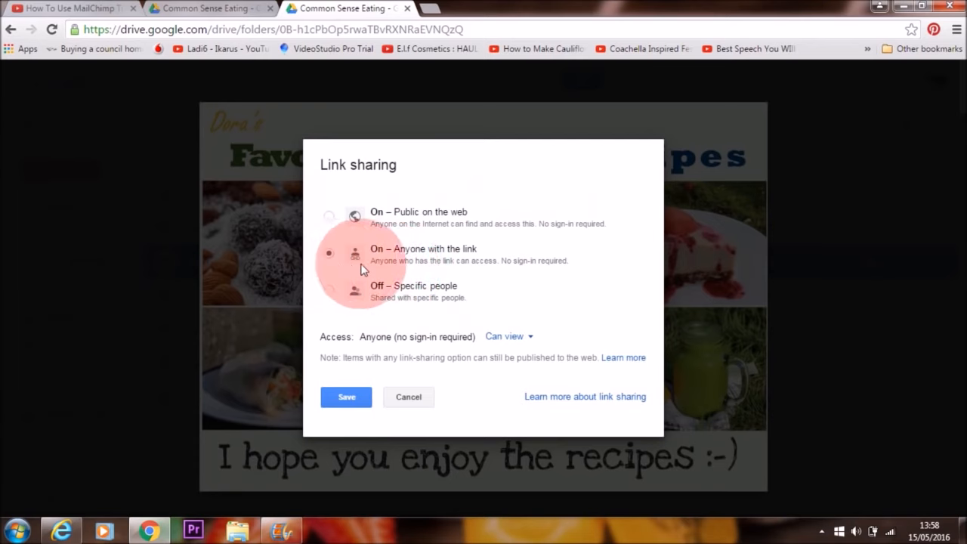
left_click(344, 395)
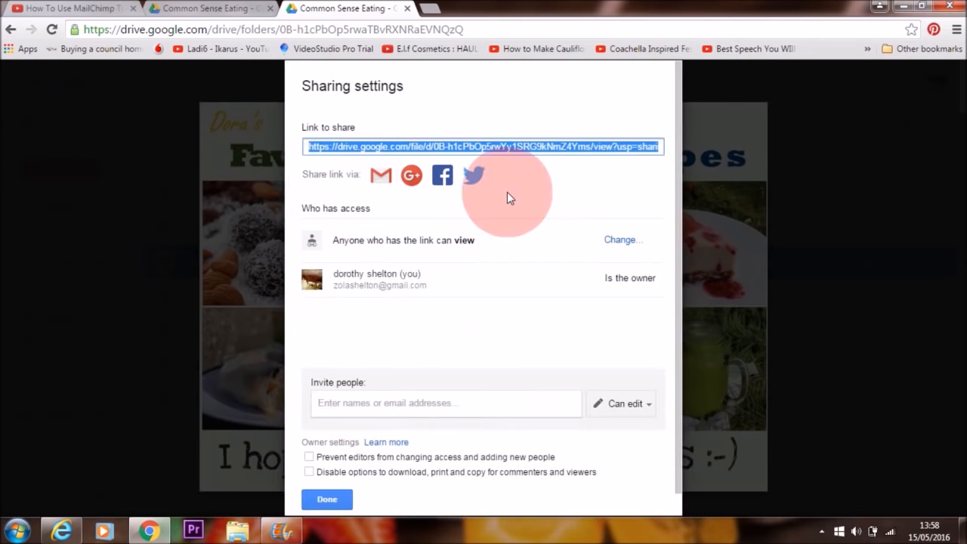
Step: Copy the PDF's sharing link and switch back to MailChimp in Internet Explorer
right_click(492, 151)
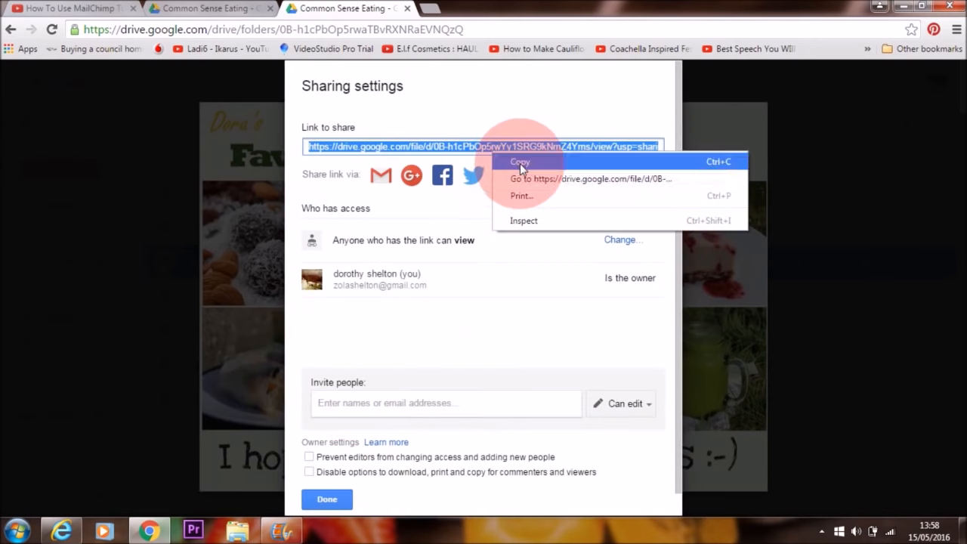
left_click(520, 160)
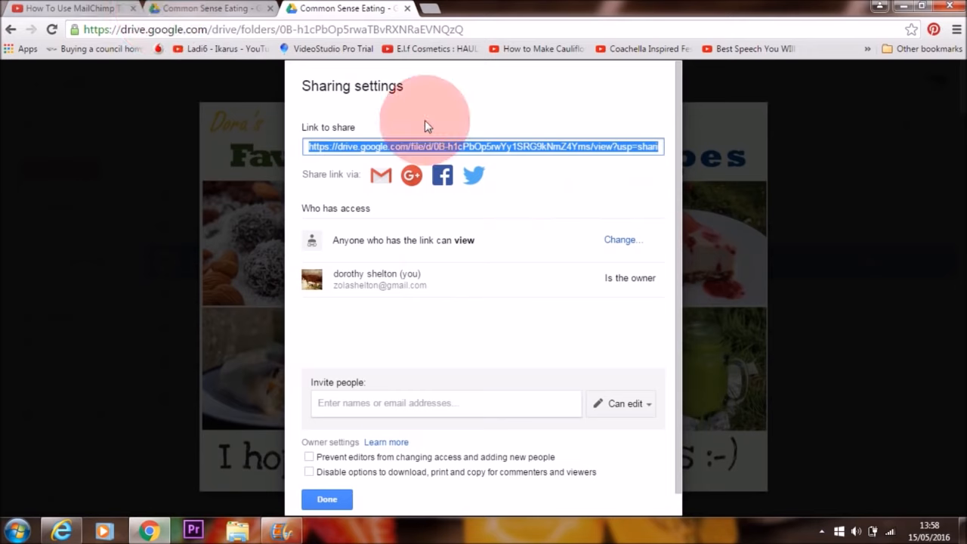
left_click(61, 531)
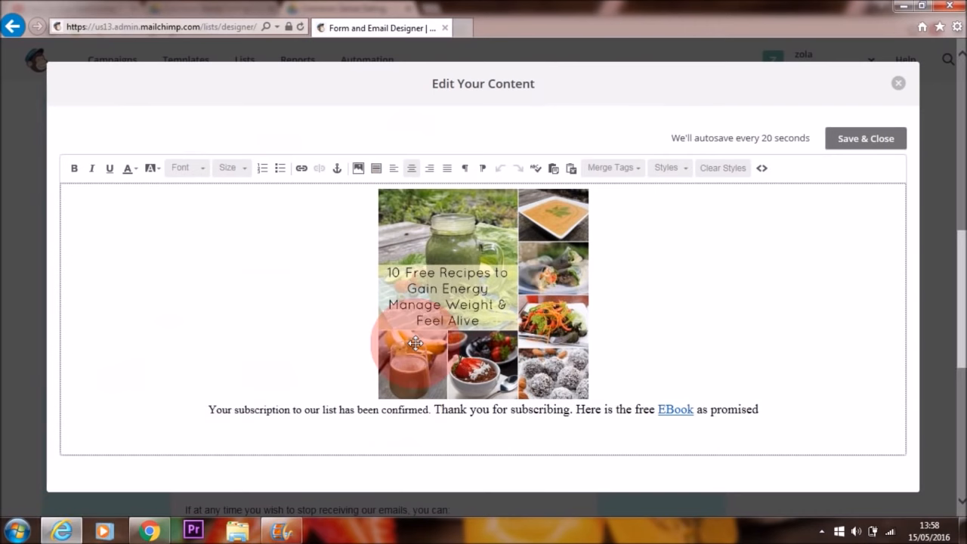
Step: Link the recipe collage image to the copied Google Drive web address, then save and close the welcome email content
left_click(463, 304)
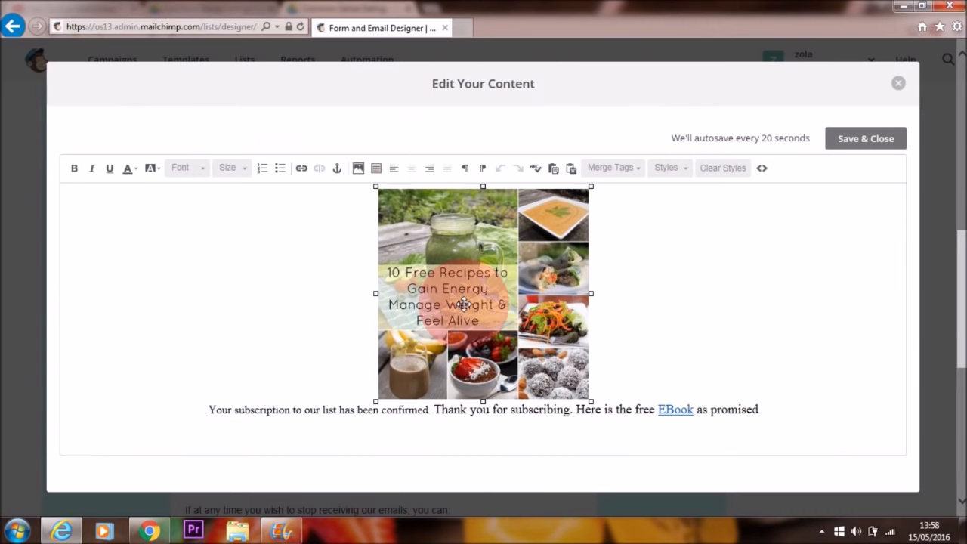
left_click(301, 169)
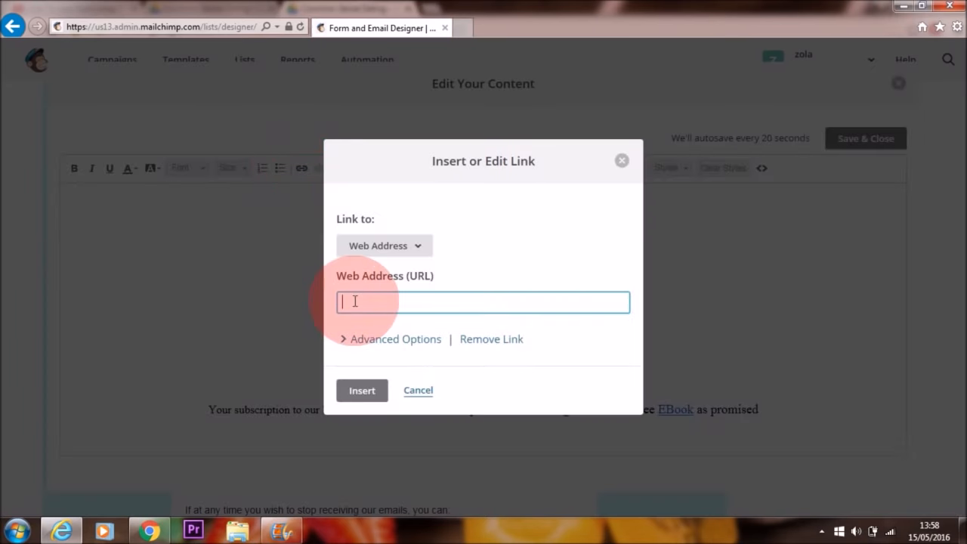
right_click(355, 301)
left_click(367, 363)
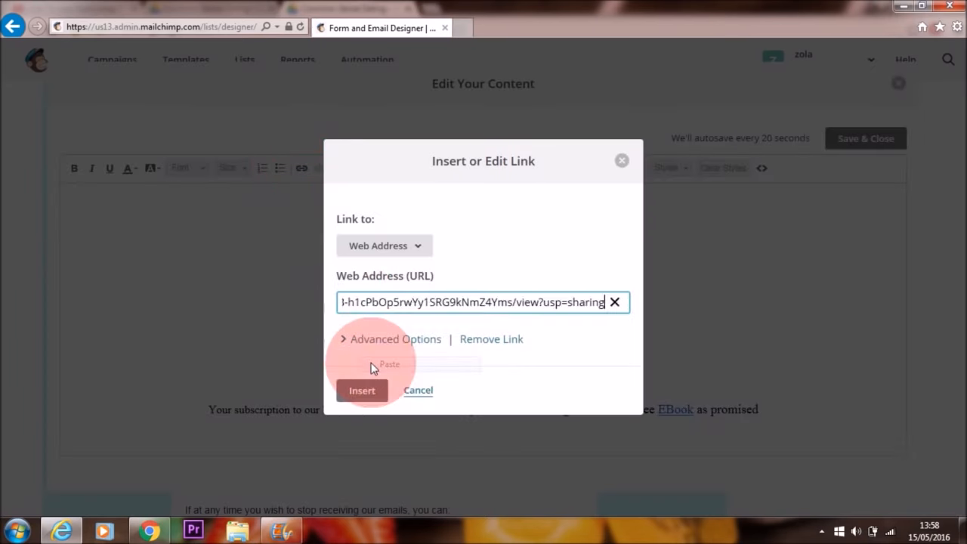
left_click(363, 393)
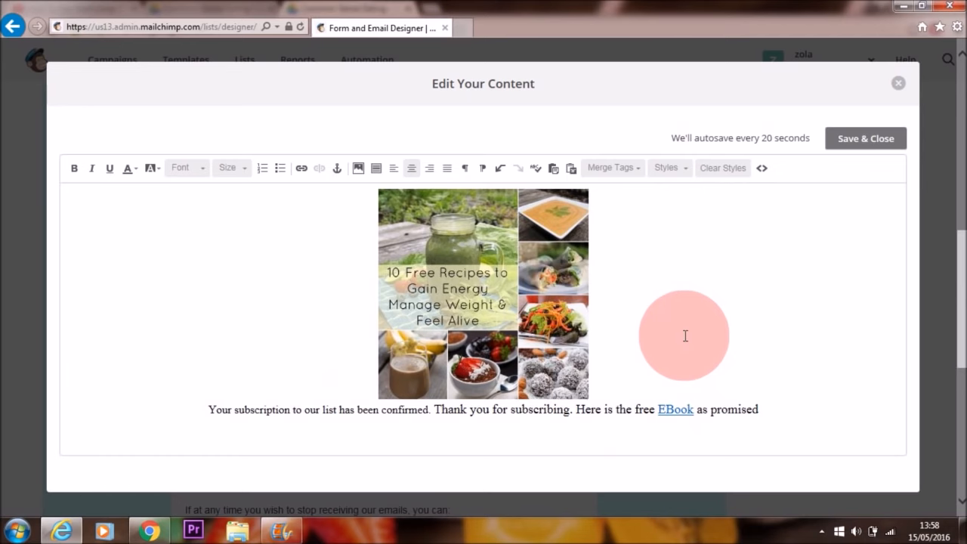
left_click(863, 150)
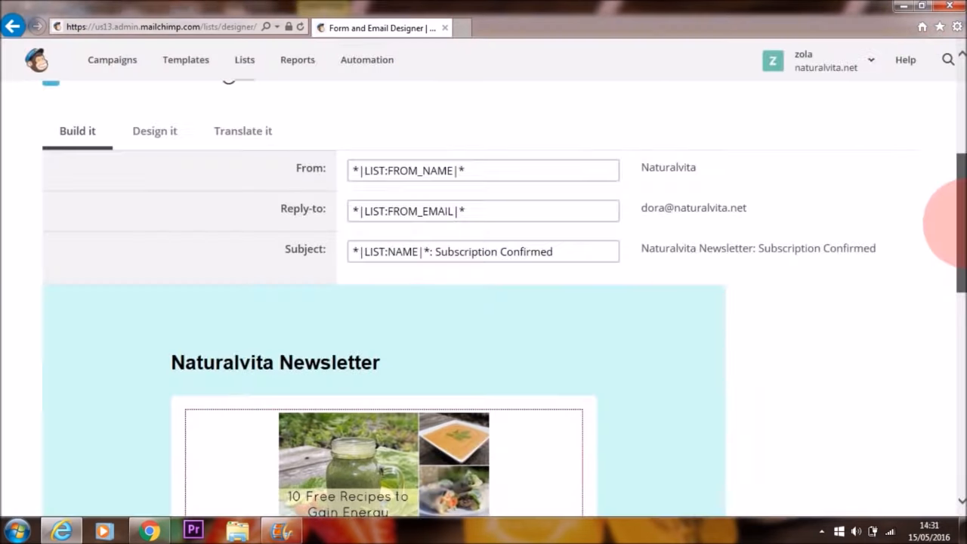
Step: Open the newsletter list's settings for Google Analytics on archive/list pages, ready to enter the tracking ID
scroll(950, 287, "down", 3)
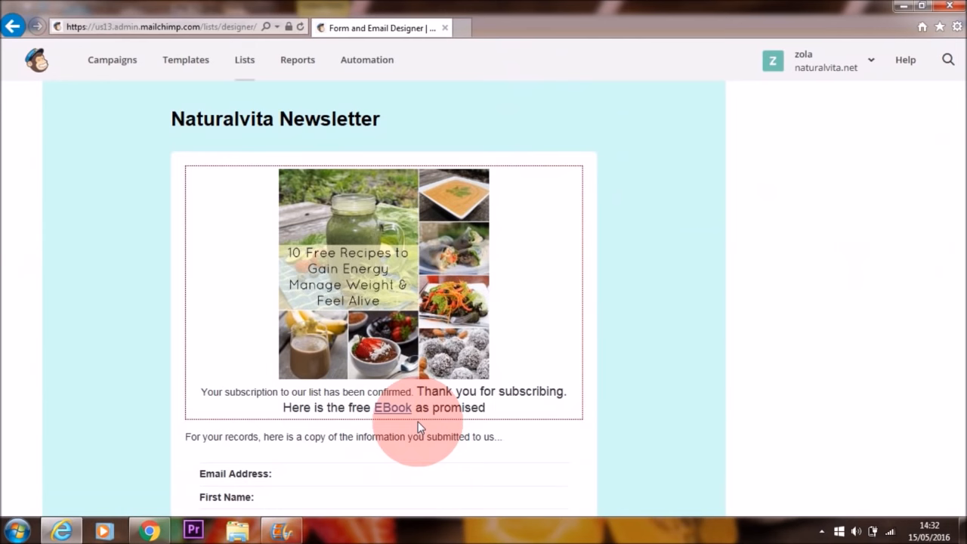
left_click_drag(966, 318, 966, 347)
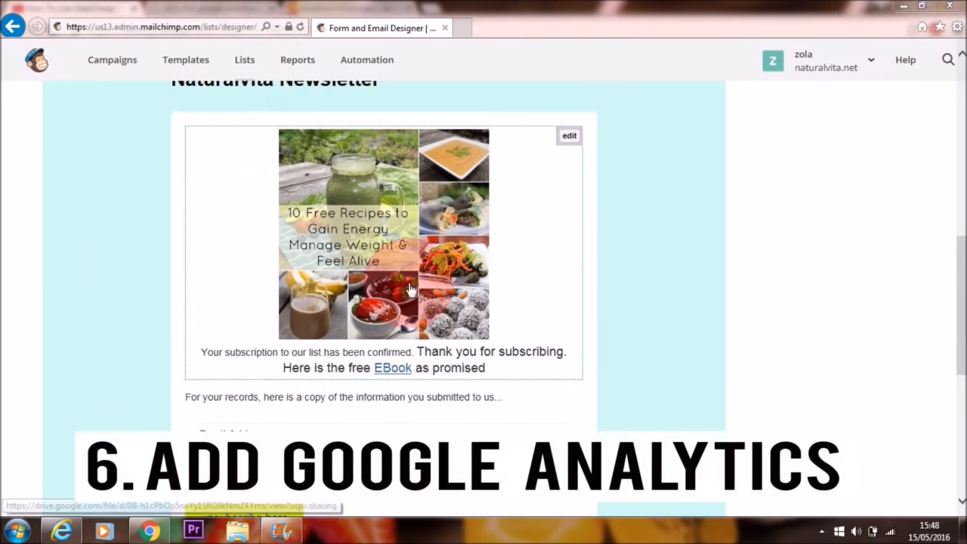
left_click_drag(960, 335, 958, 159)
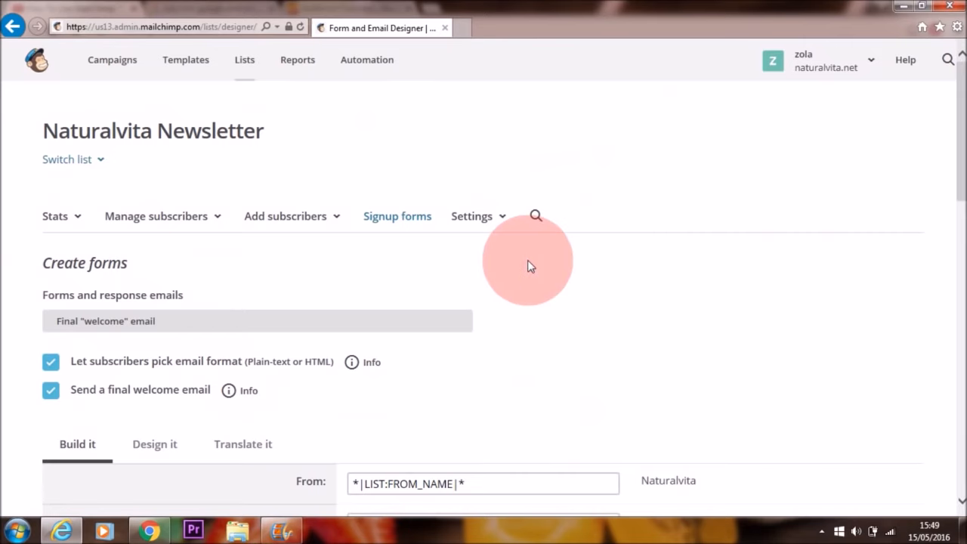
left_click(490, 220)
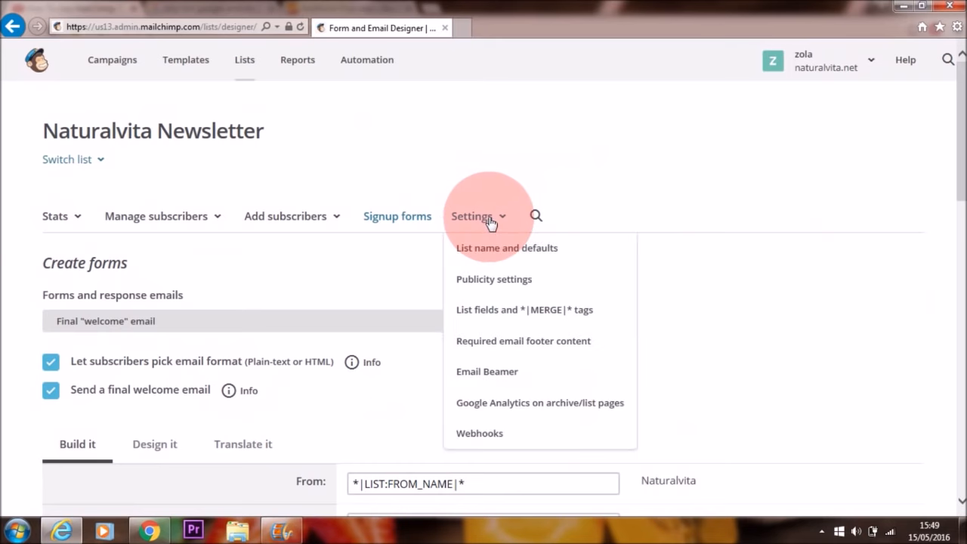
left_click(532, 409)
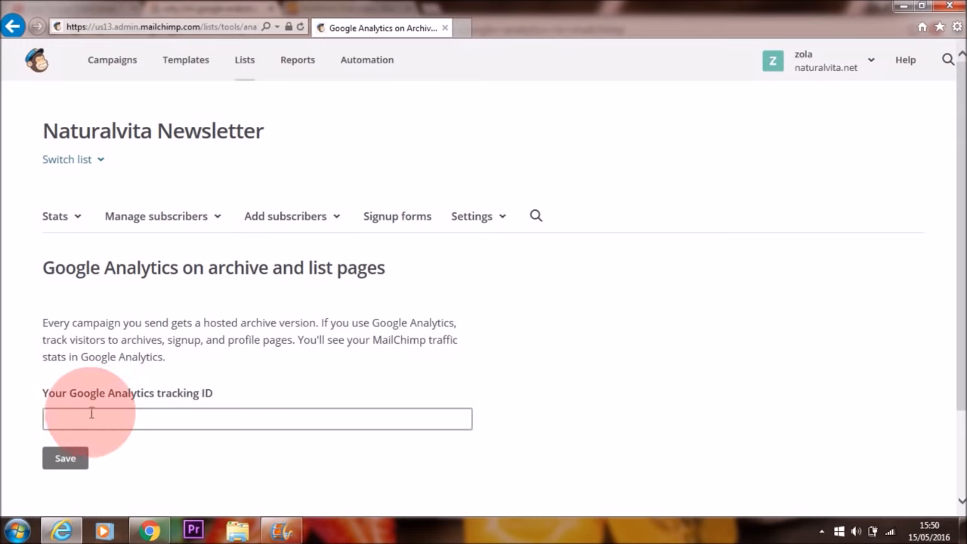
left_click(205, 421)
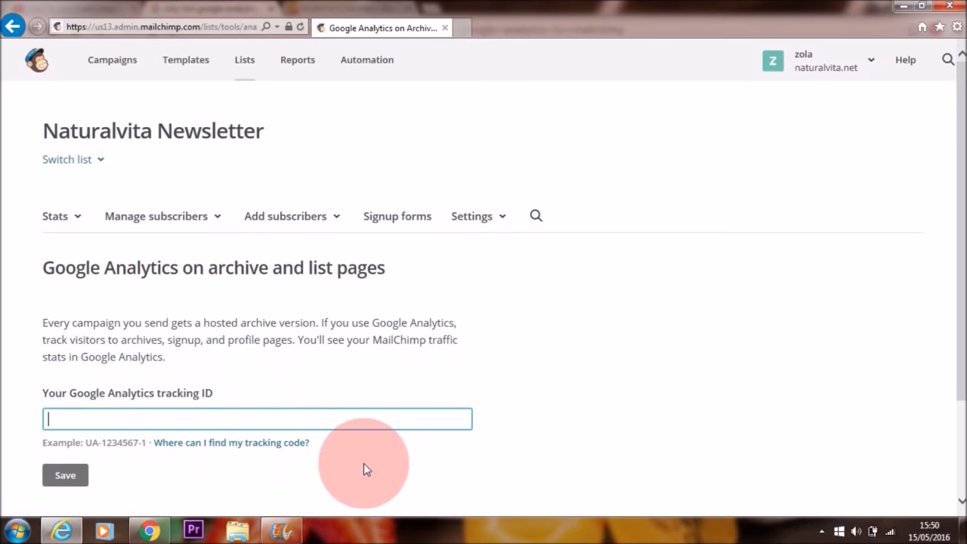
Step: Switch to Google Analytics in Chrome, open the Naturalvita property's tracking code information and copy its tracking ID
left_click(463, 28)
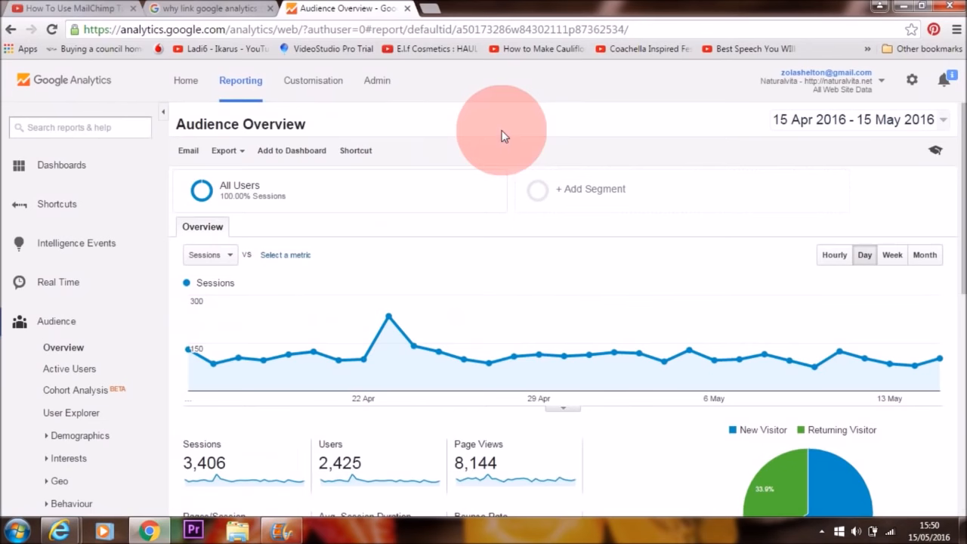
left_click(376, 84)
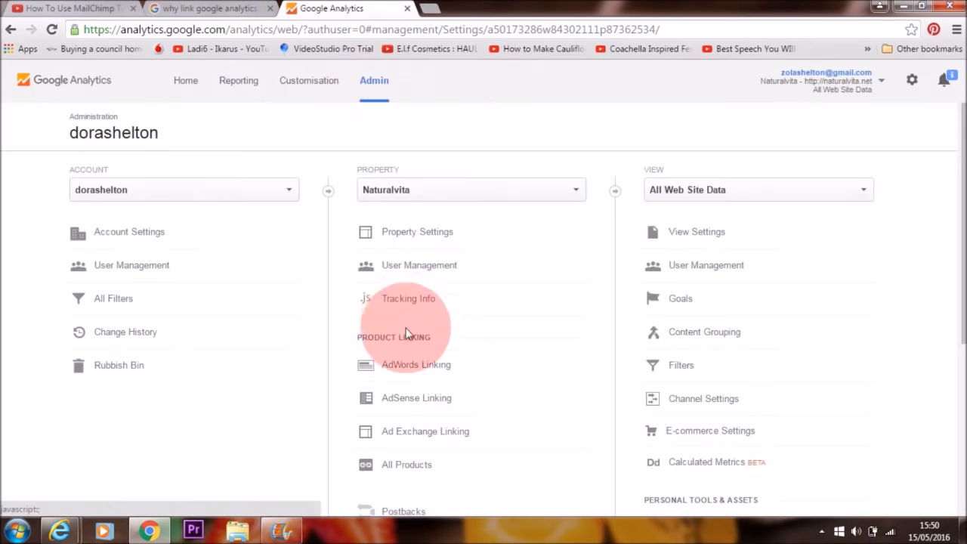
left_click(426, 304)
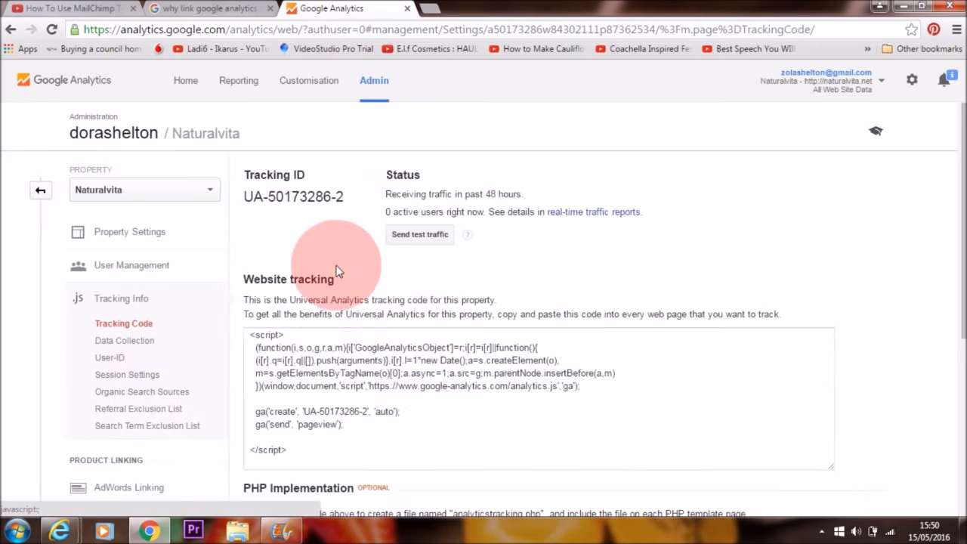
left_click_drag(242, 197, 344, 200)
right_click(344, 199)
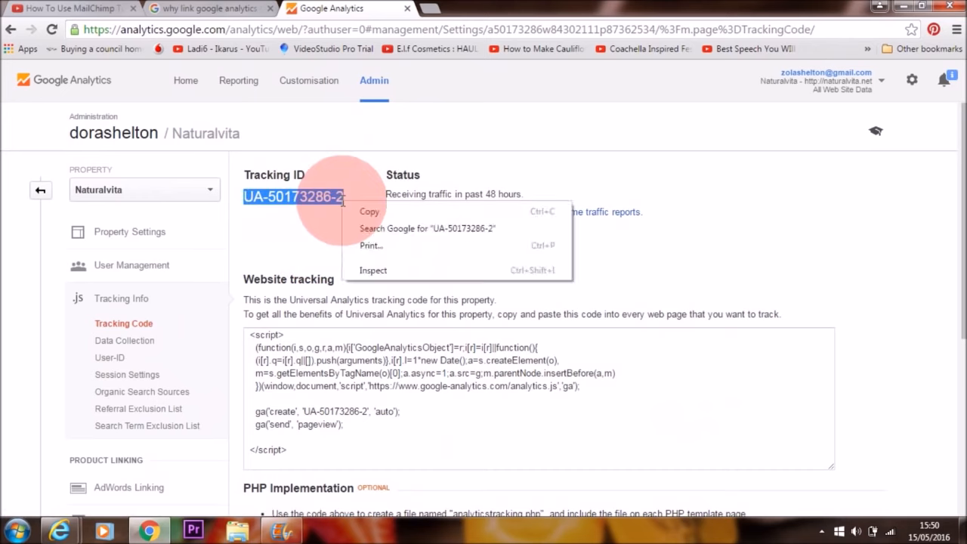
left_click(354, 208)
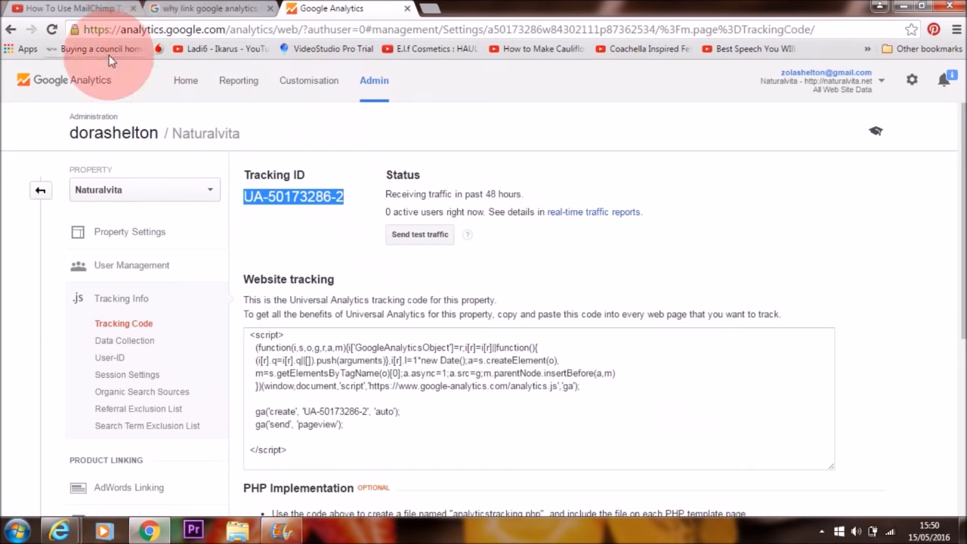
Step: Return to MailChimp in Internet Explorer, paste the copied Google Analytics tracking ID into its field and save it
left_click(60, 533)
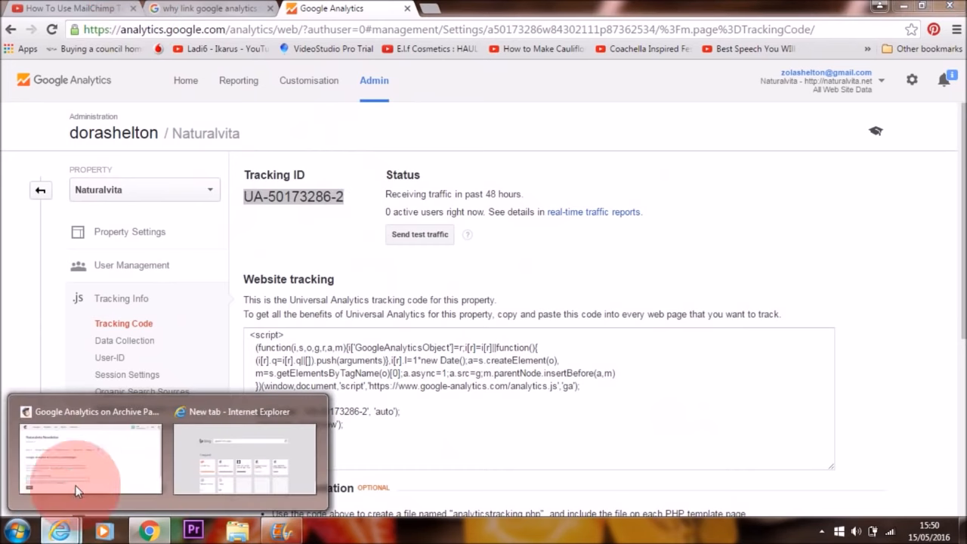
left_click(126, 443)
left_click(147, 410)
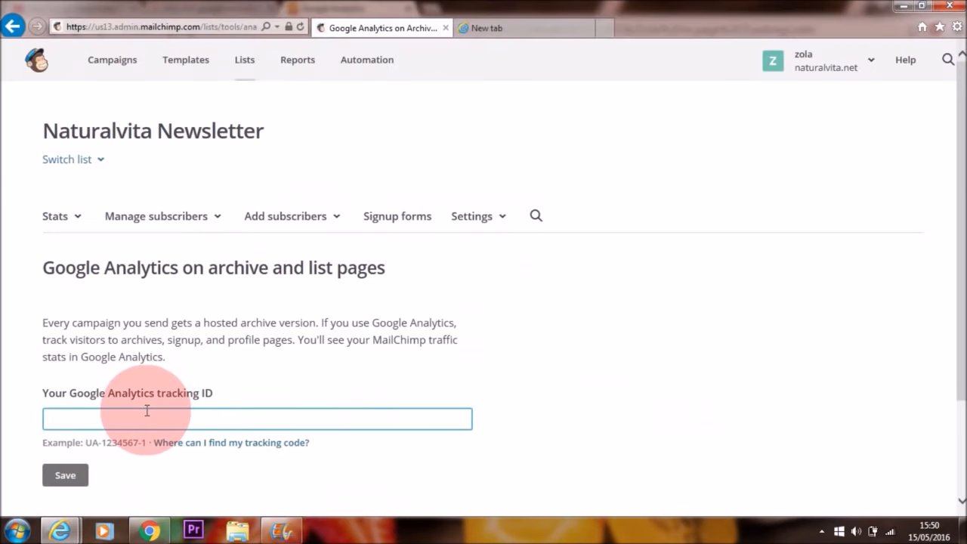
key("ctrl+v")
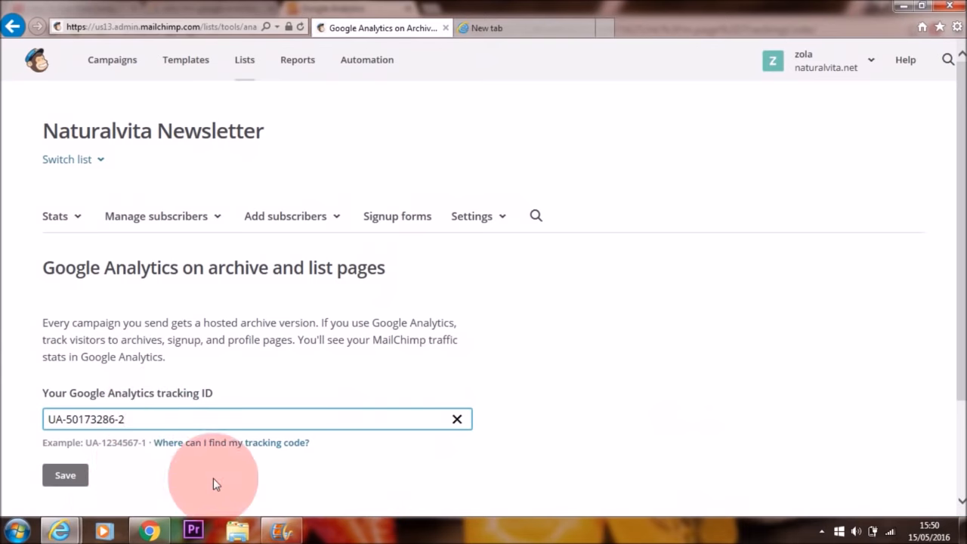
left_click(70, 476)
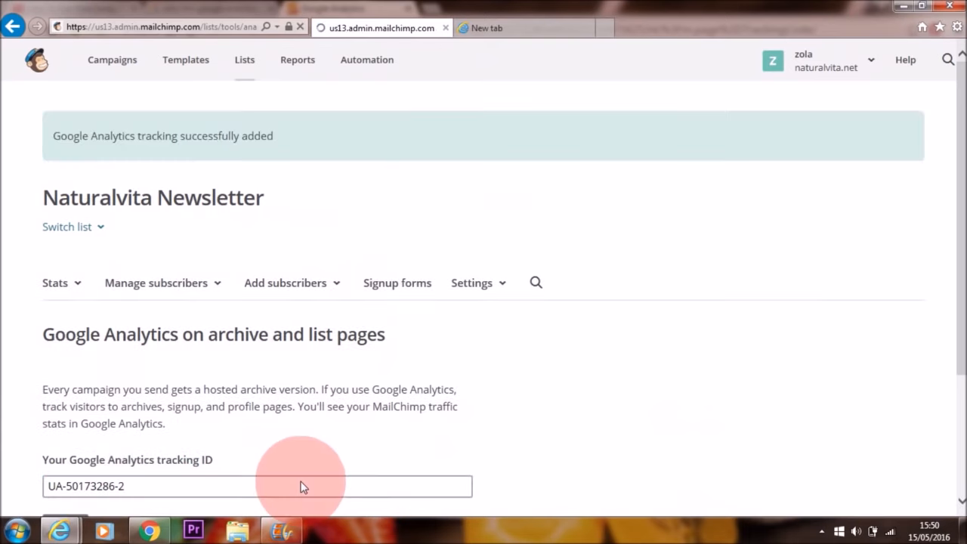
left_click_drag(961, 230, 961, 287)
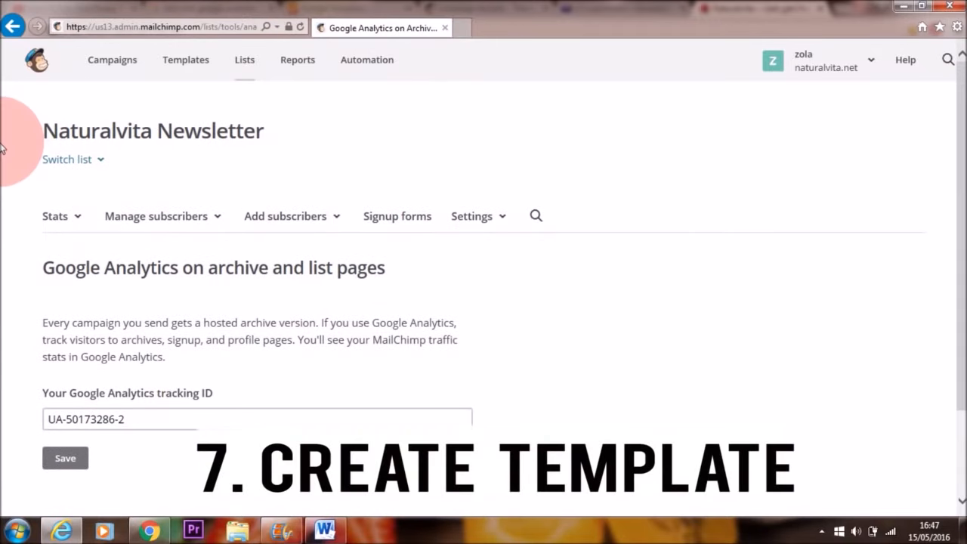
Step: Open the saved Naturalvita Template and look through its layout and content
left_click(189, 71)
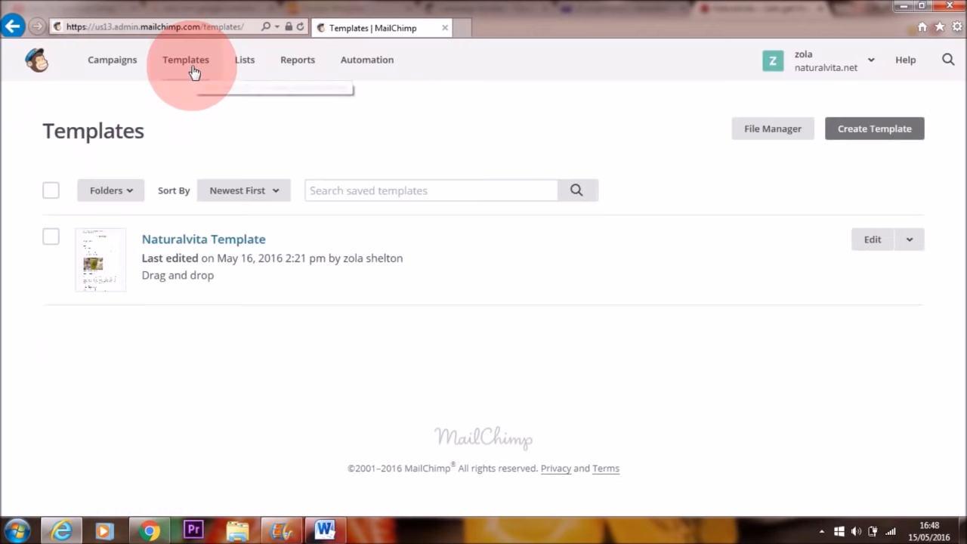
left_click(206, 241)
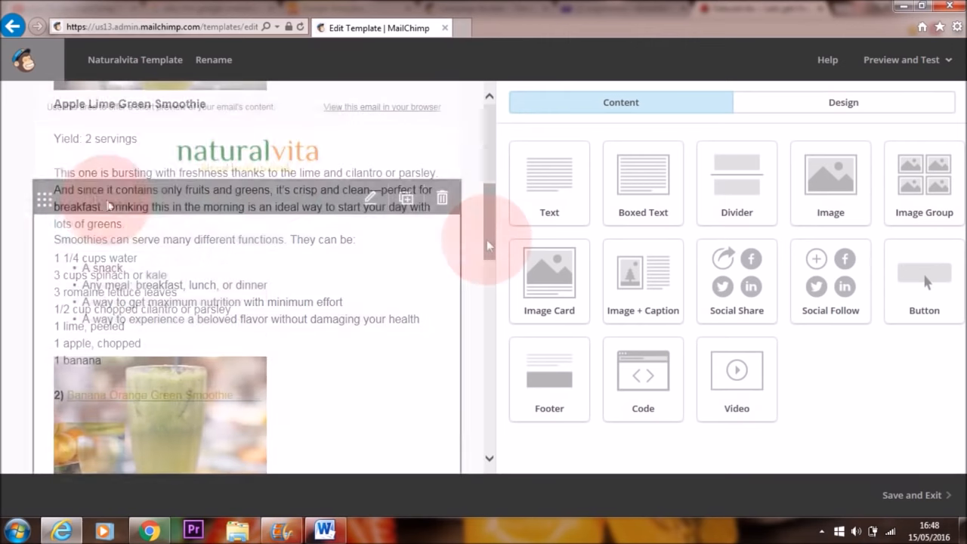
left_click_drag(487, 240, 488, 143)
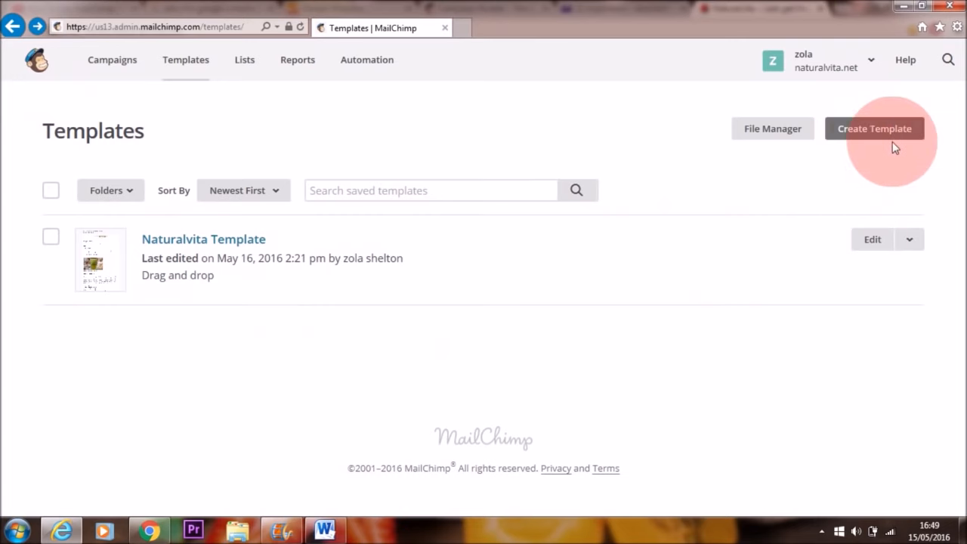
Step: Create a new template using the basic 1 Column drag-and-drop layout
left_click(871, 133)
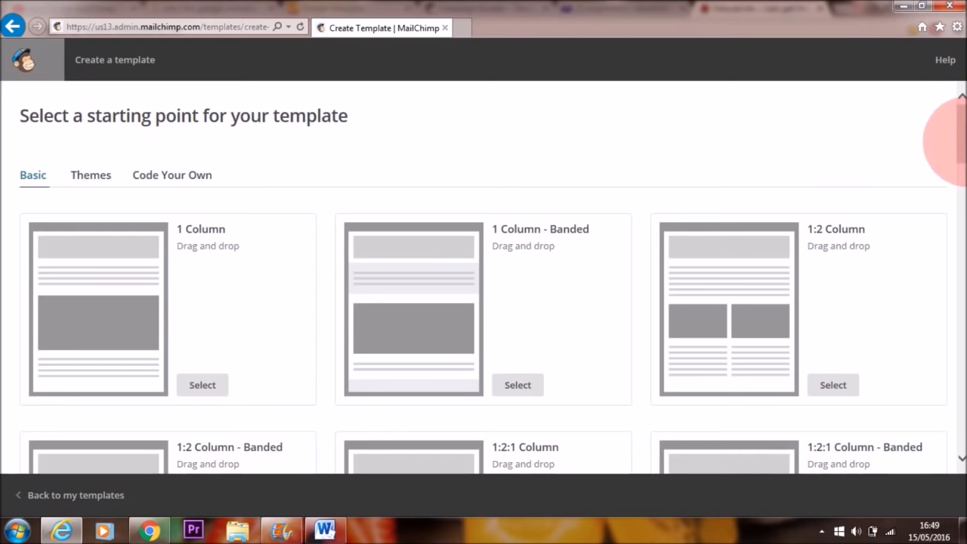
left_click_drag(956, 144, 890, 148)
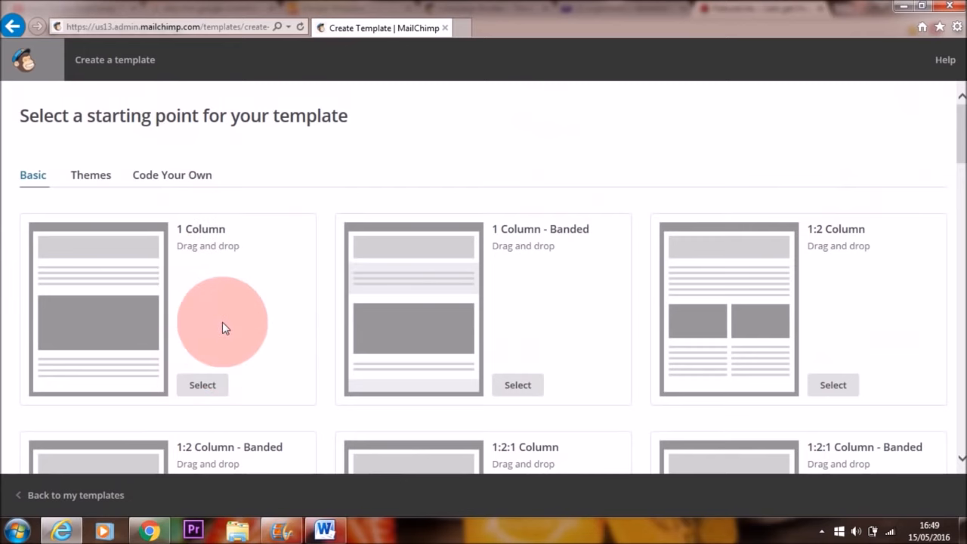
left_click(203, 386)
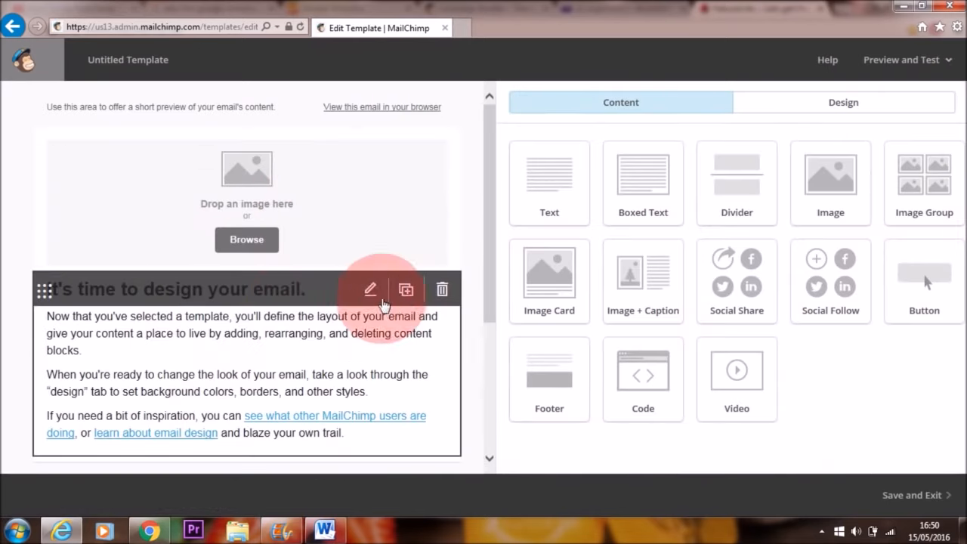
Step: Upload the "natural vita only hq" logo file and place it in the template's header image block
mouse_move(492, 142)
left_mouse_down()
mouse_move(490, 246)
mouse_move(492, 133)
left_mouse_up()
left_click(249, 206)
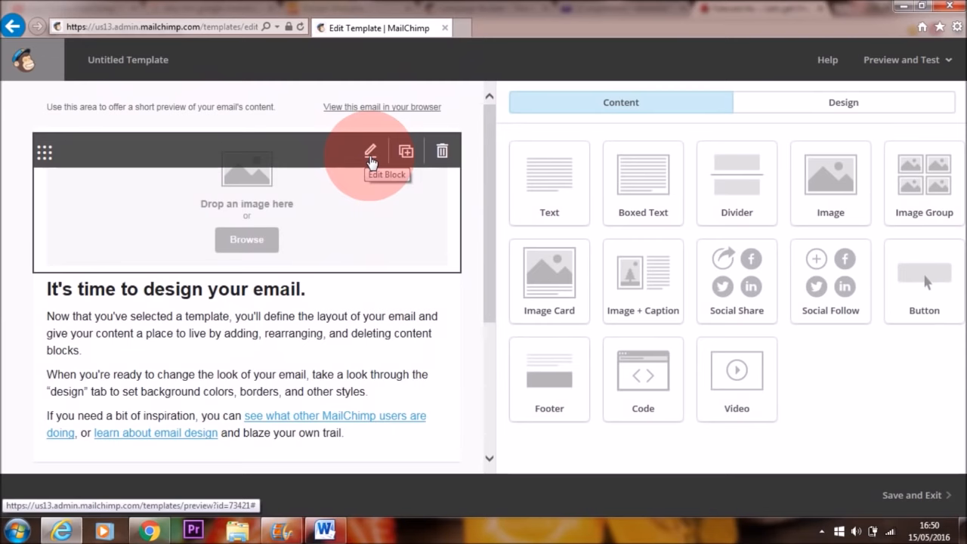
left_click(370, 154)
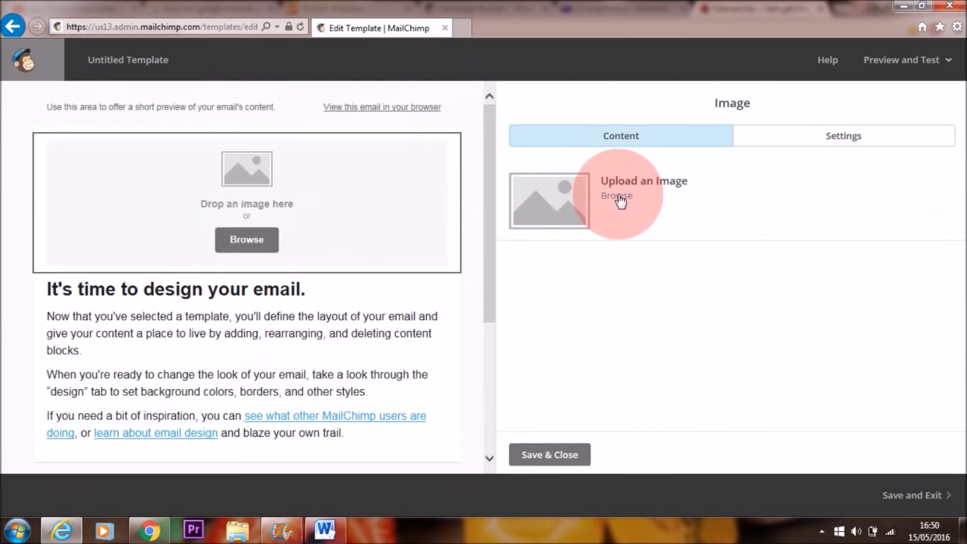
left_click(618, 196)
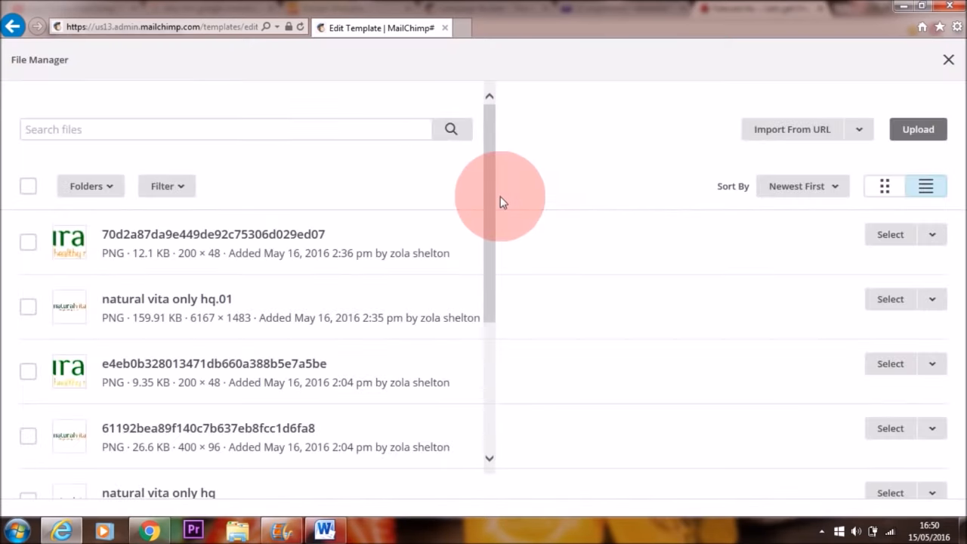
left_click(918, 130)
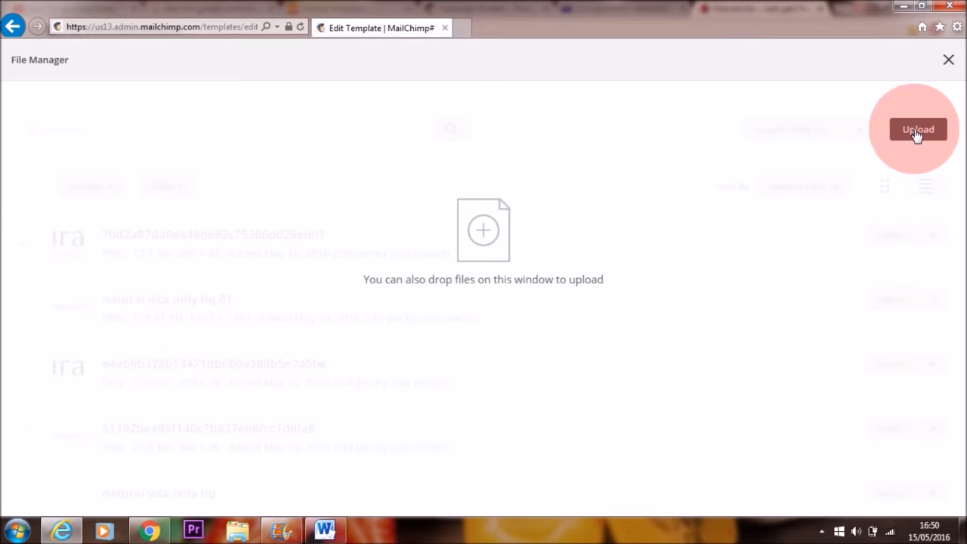
left_click(348, 216)
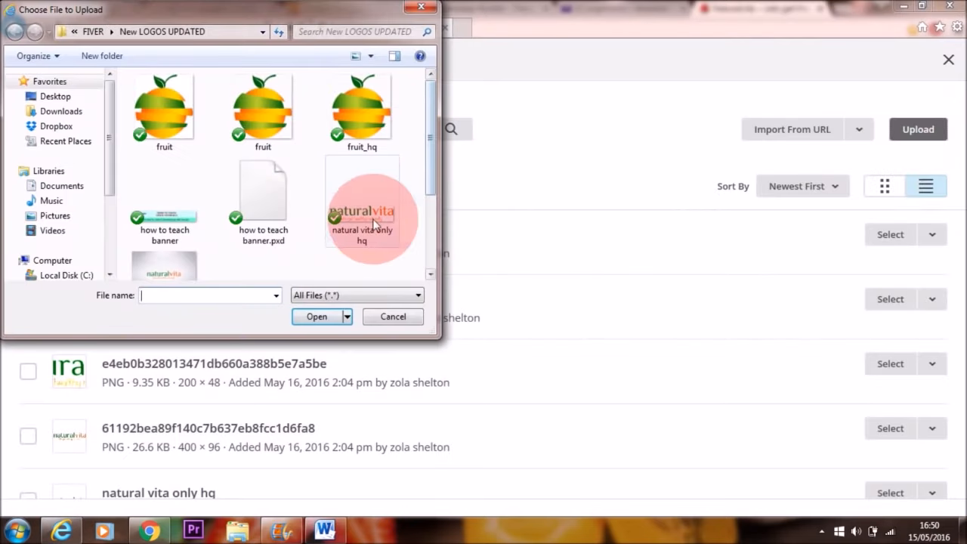
left_click(316, 317)
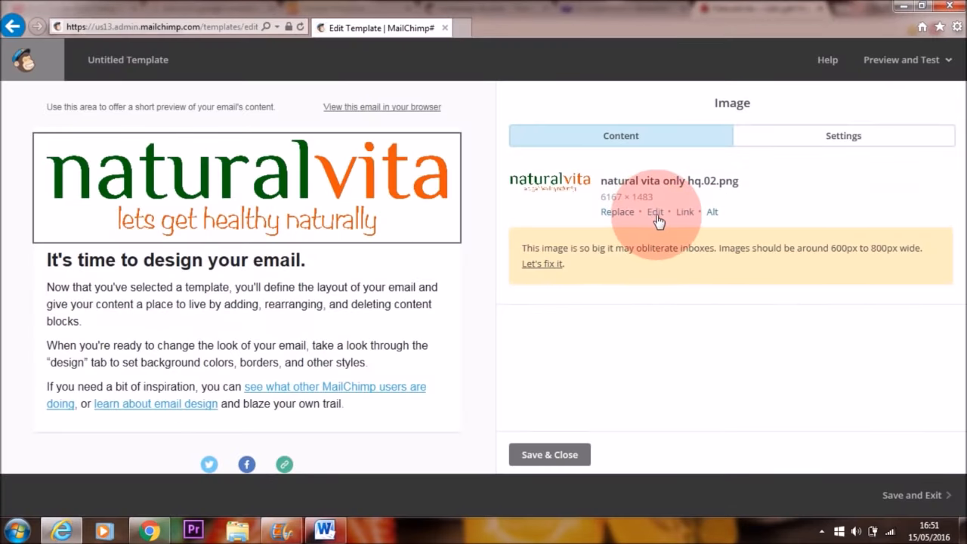
Step: Resize the header logo to a width of 200 pixels with proportions locked and save the edited image
left_click(656, 214)
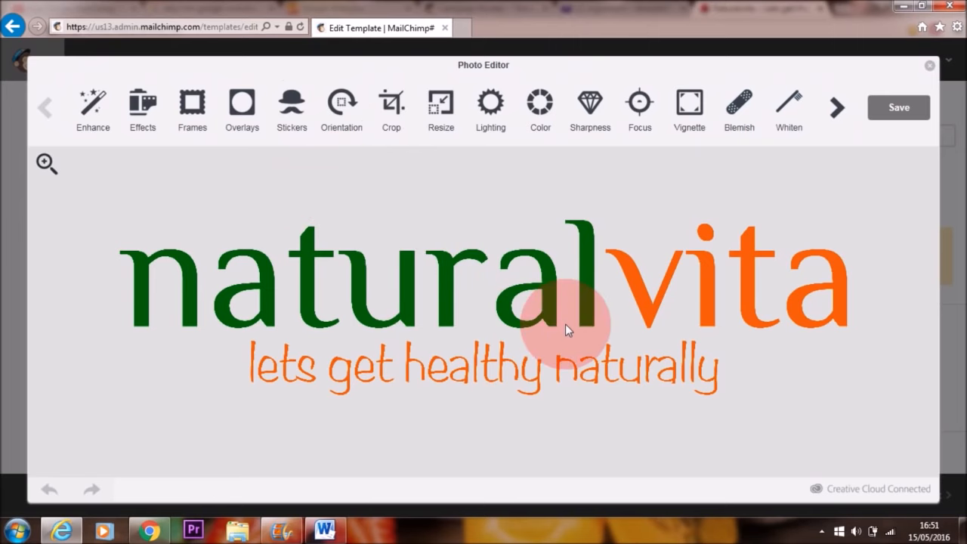
left_click(438, 119)
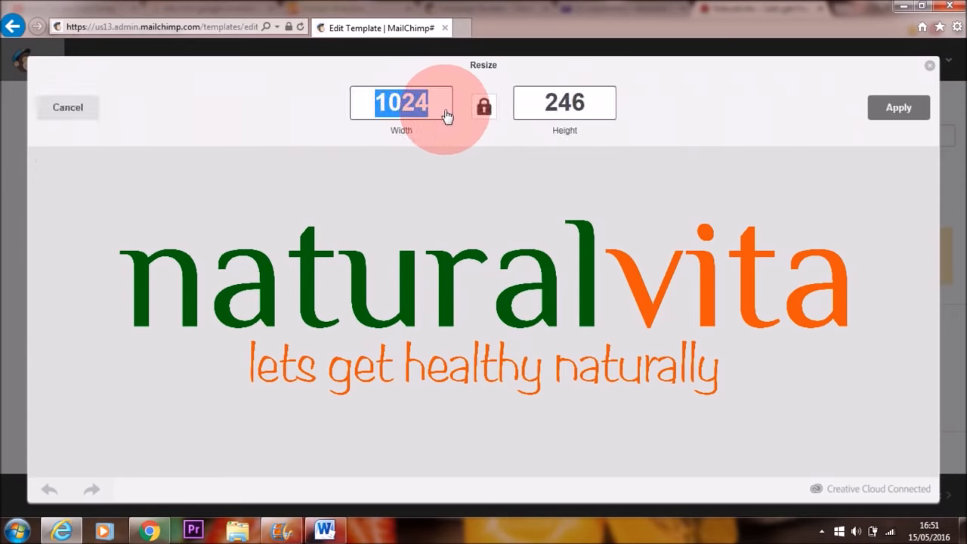
type("200")
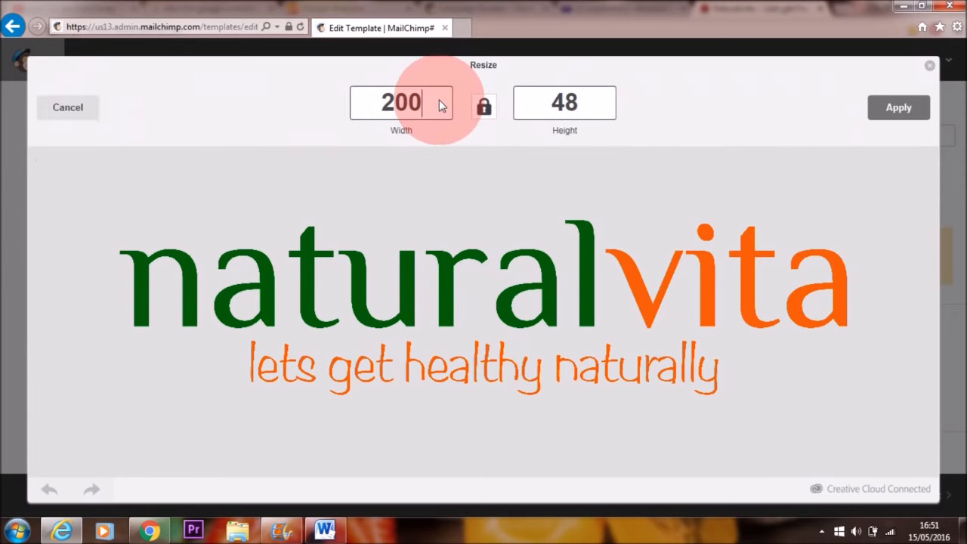
left_click(898, 109)
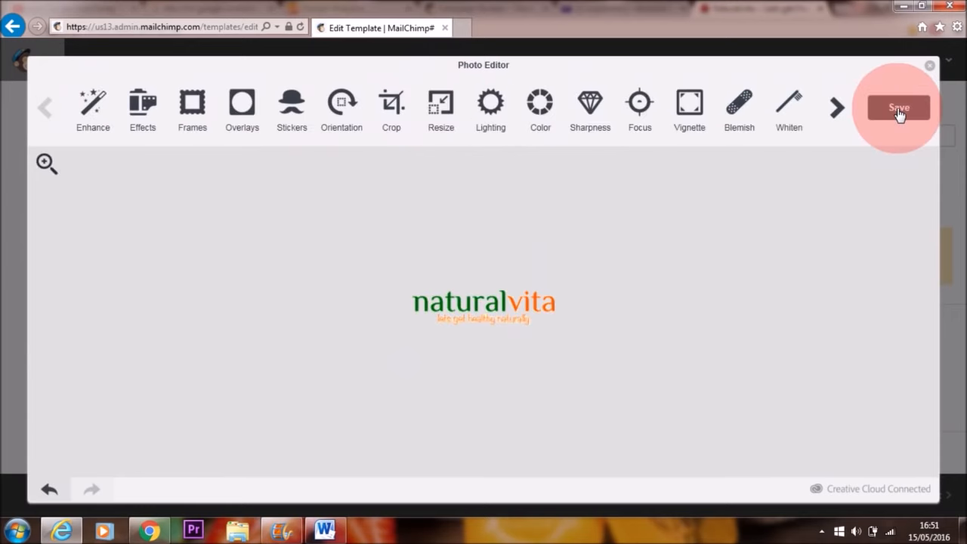
left_click(899, 111)
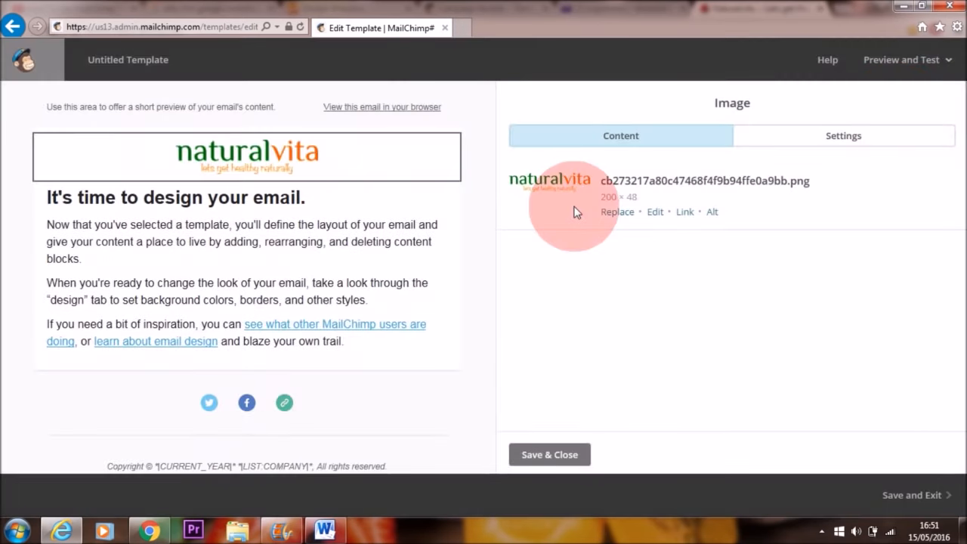
Step: Delete all the placeholder text from the text block below the logo and save the empty block
left_click(213, 264)
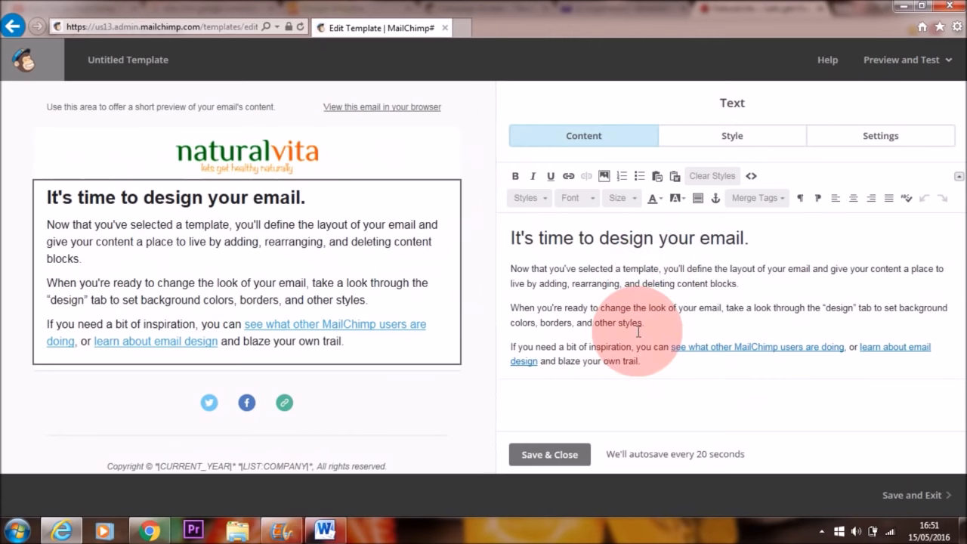
left_click_drag(641, 362, 514, 237)
key("Delete")
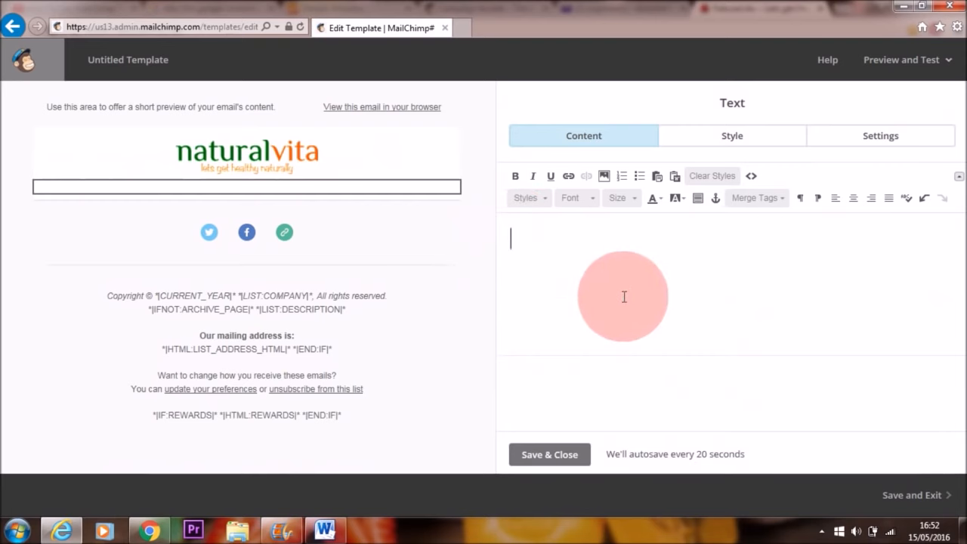
left_click(552, 456)
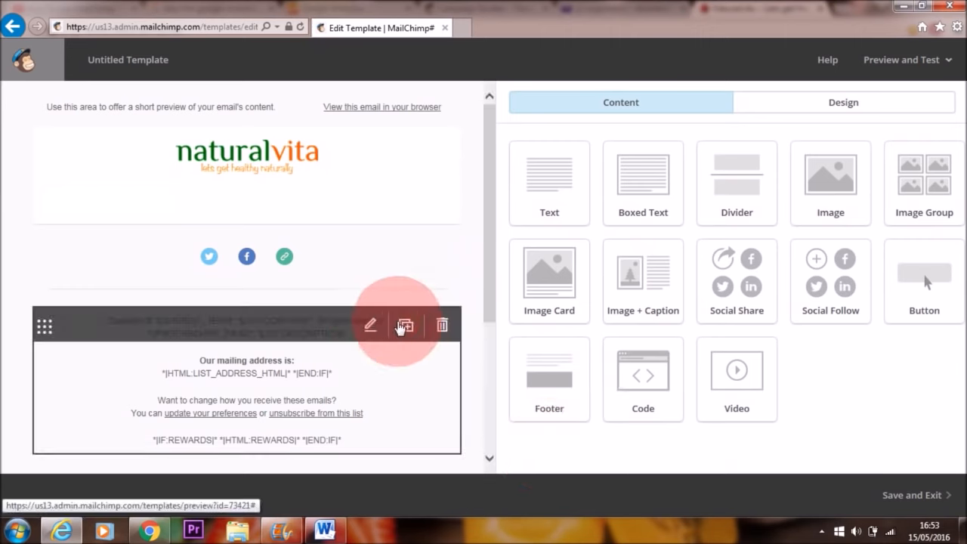
mouse_move(205, 281)
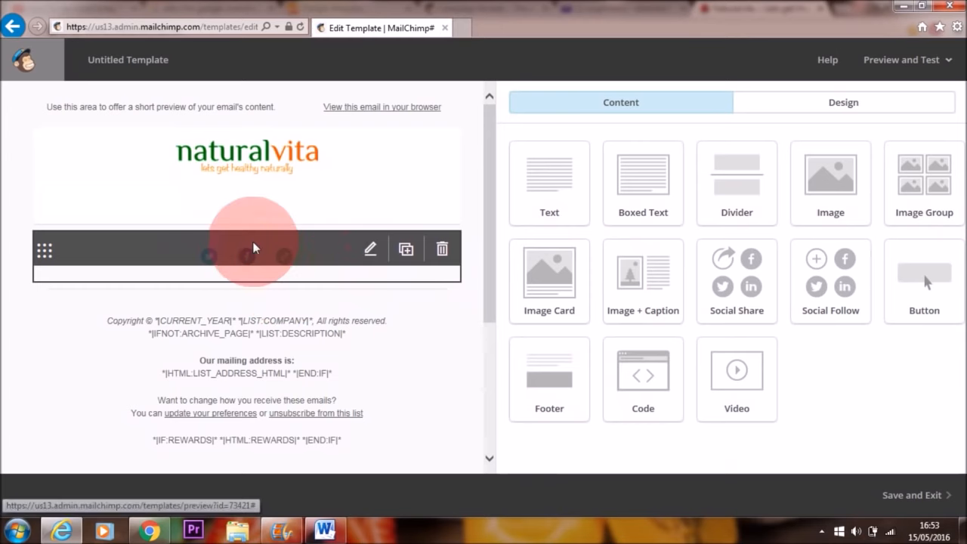
left_click(370, 251)
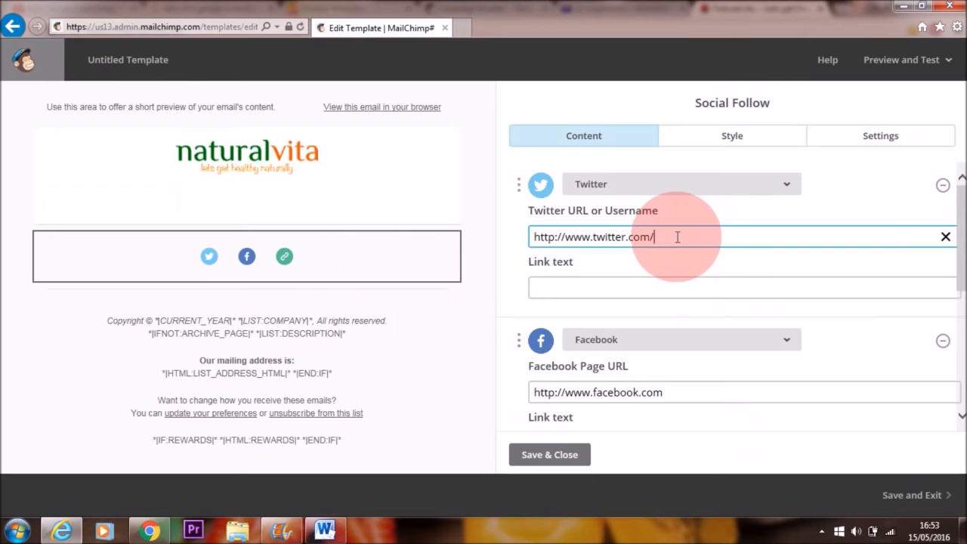
type("natu")
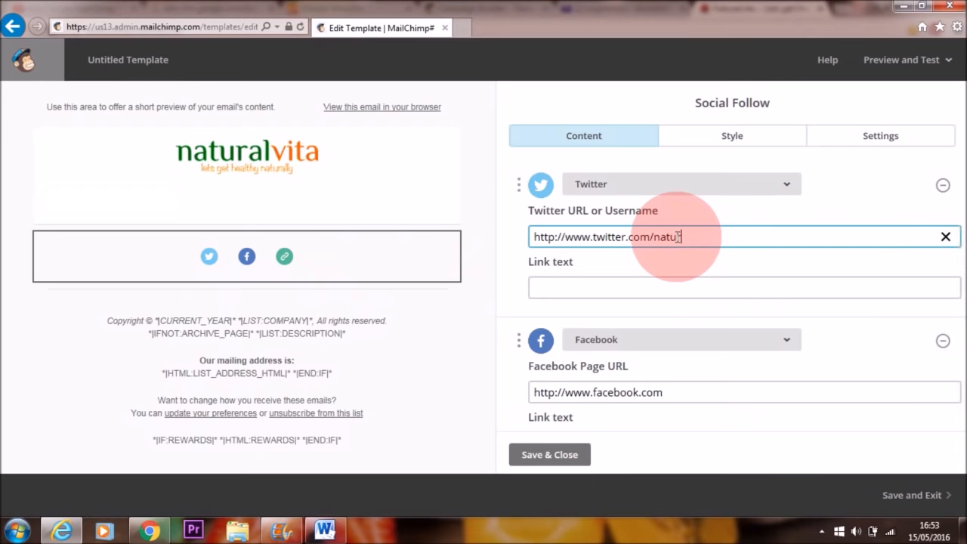
type("ralvita")
left_click(678, 391)
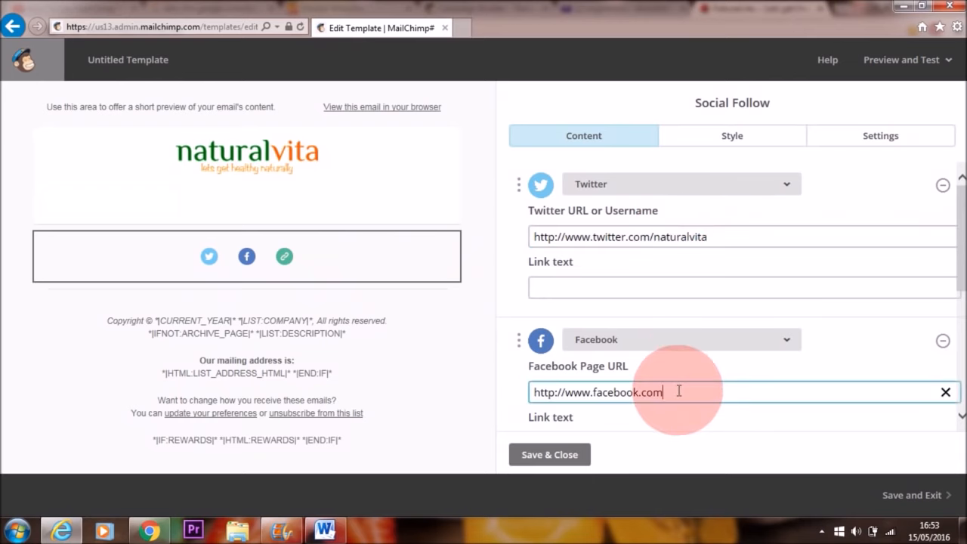
type("naturalvita")
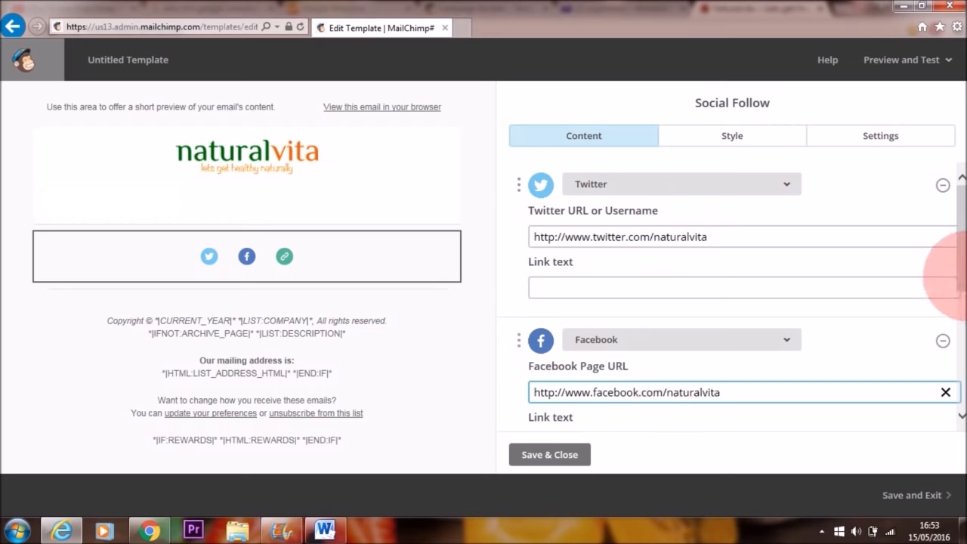
left_click_drag(960, 270, 956, 364)
left_click(627, 372)
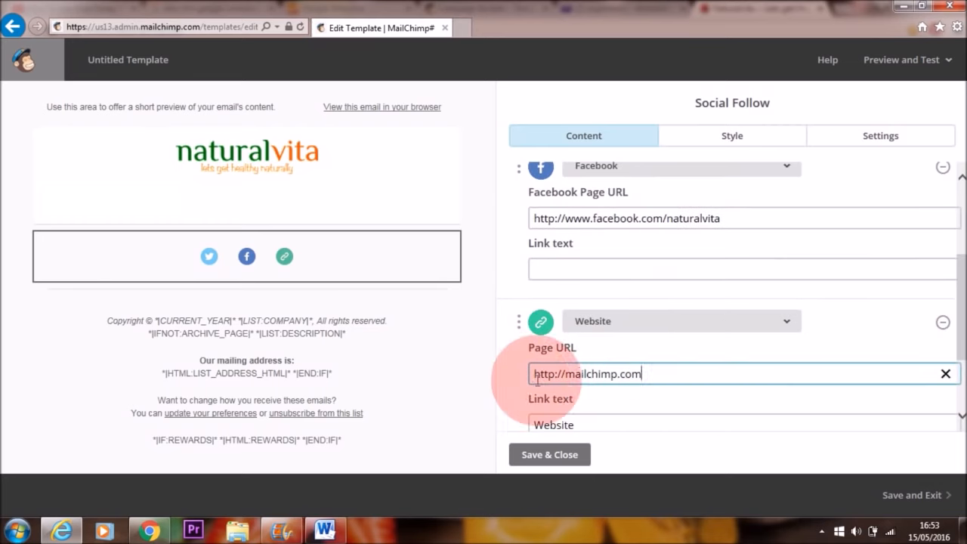
left_click(642, 374)
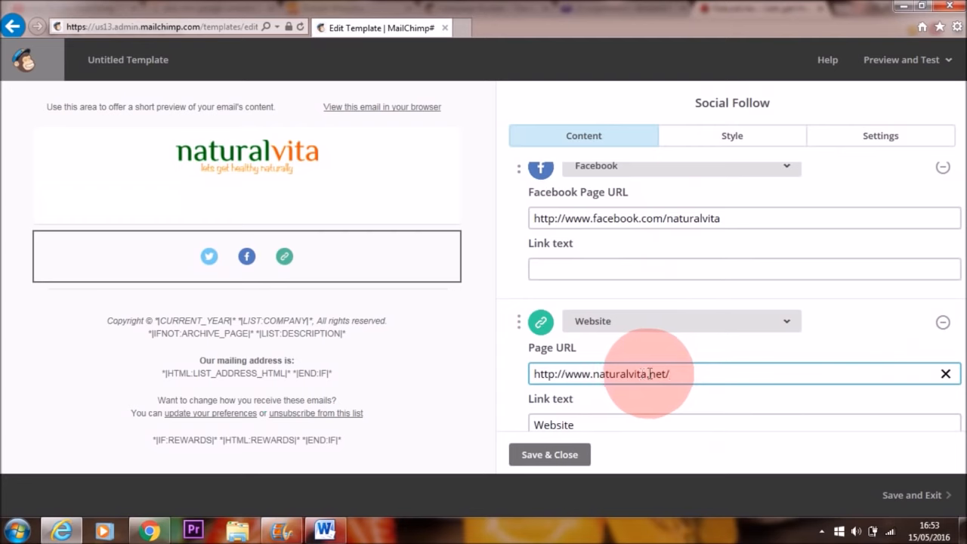
scroll(944, 318, "up", 5)
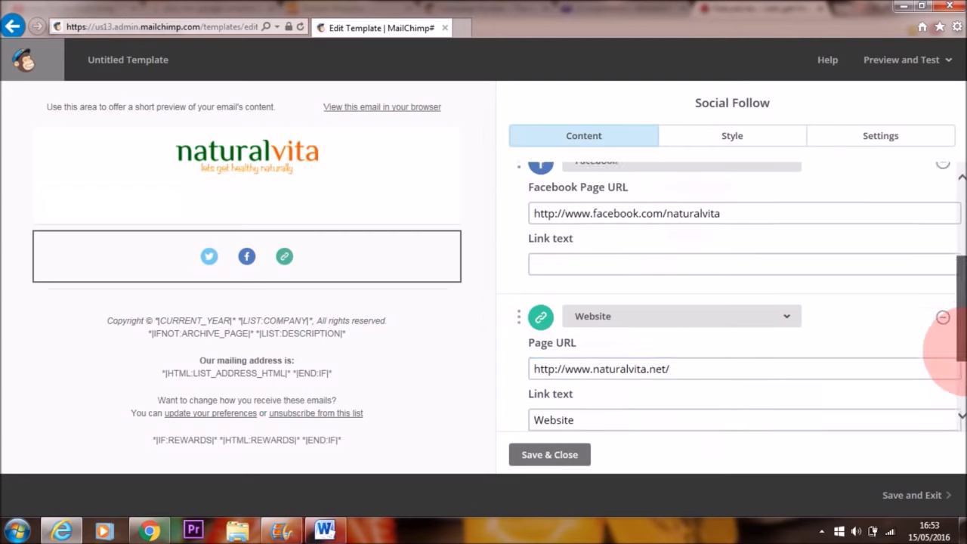
Step: Try the available Social Follow icon layouts, settle on the single row of small icons, and save the block
left_click(879, 135)
left_click_drag(946, 220, 950, 280)
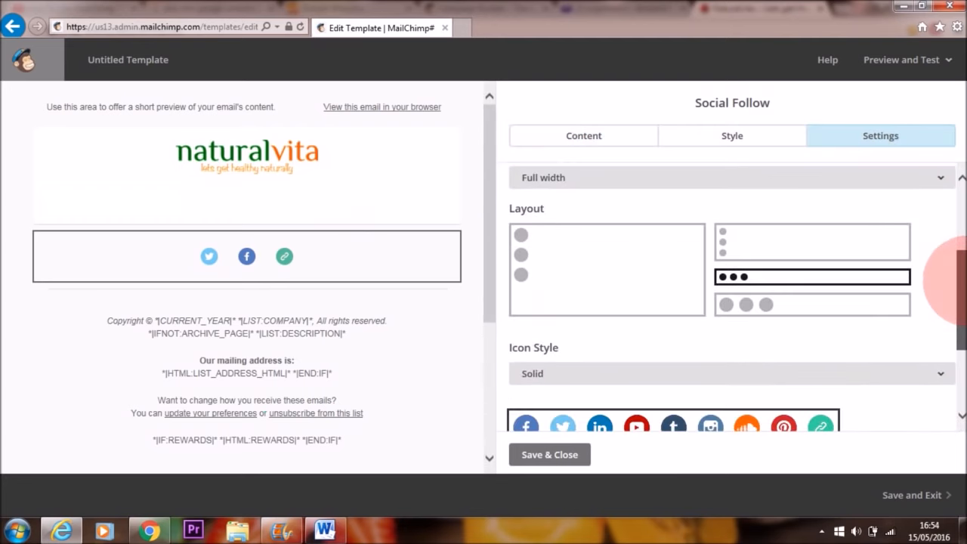
left_click(762, 247)
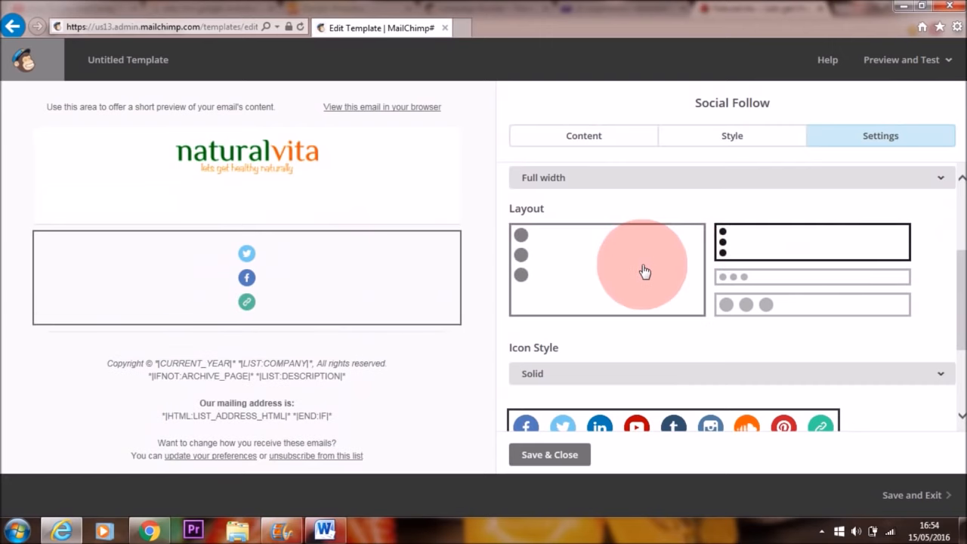
left_click(643, 270)
left_click(759, 279)
left_click(765, 309)
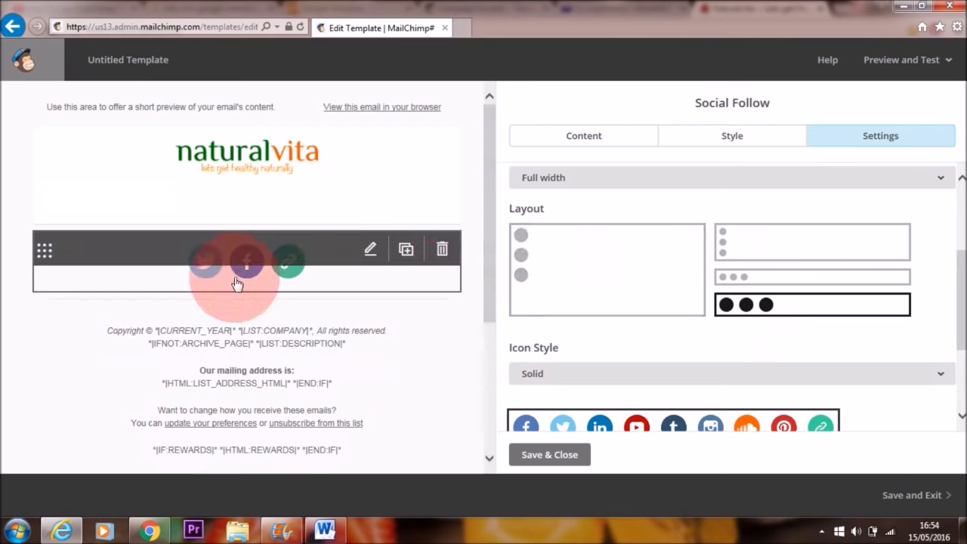
left_click(764, 275)
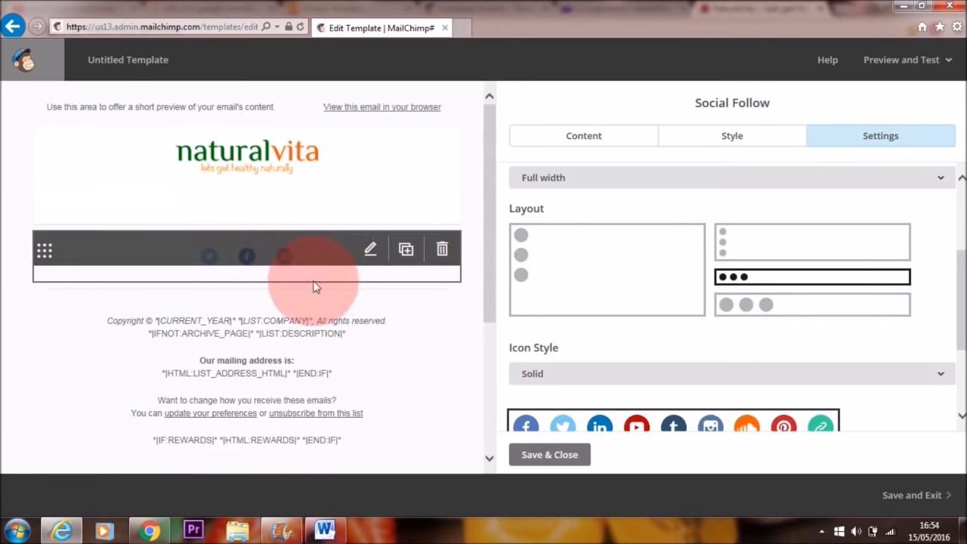
left_click(564, 454)
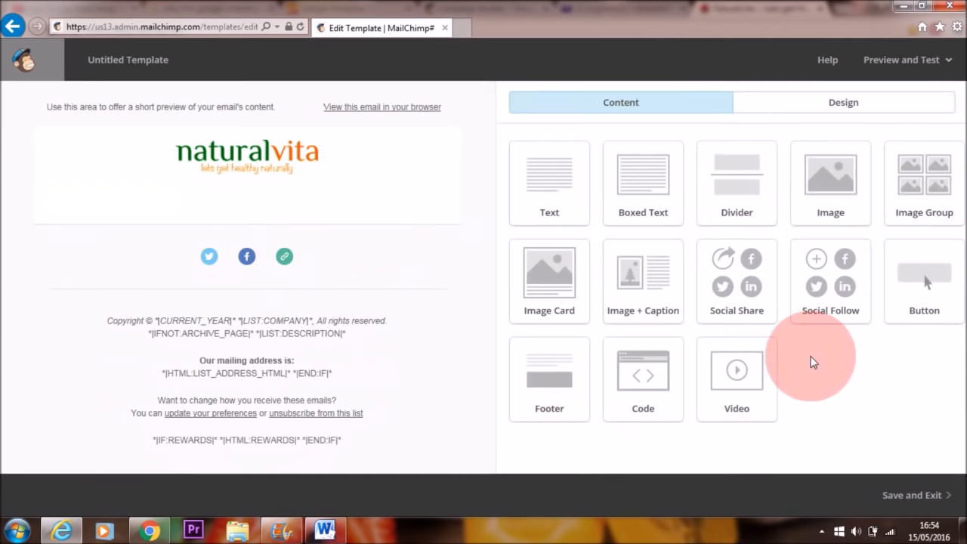
Step: Add a Social Share block below the social follow icons, compare its layouts, keep the horizontal one and save it
left_click_drag(752, 278, 202, 260)
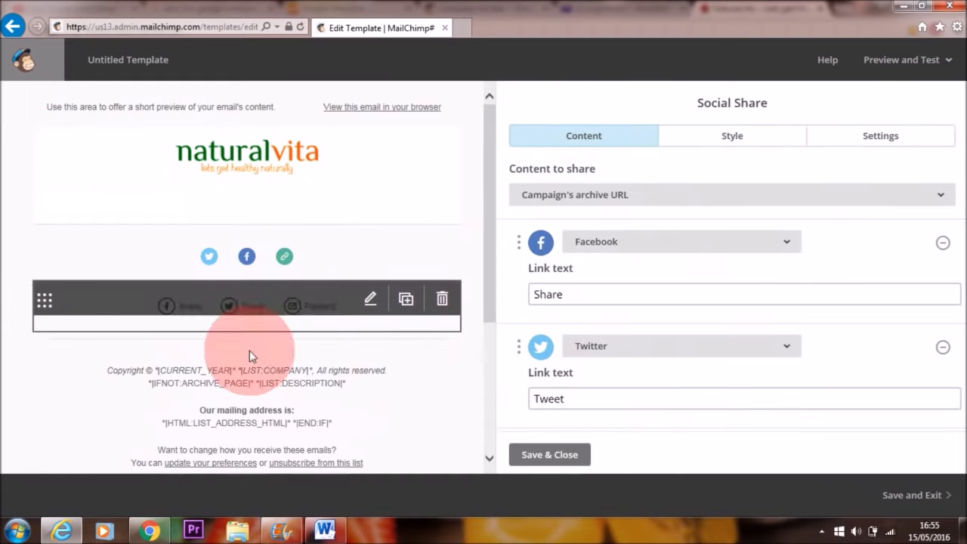
left_click(882, 137)
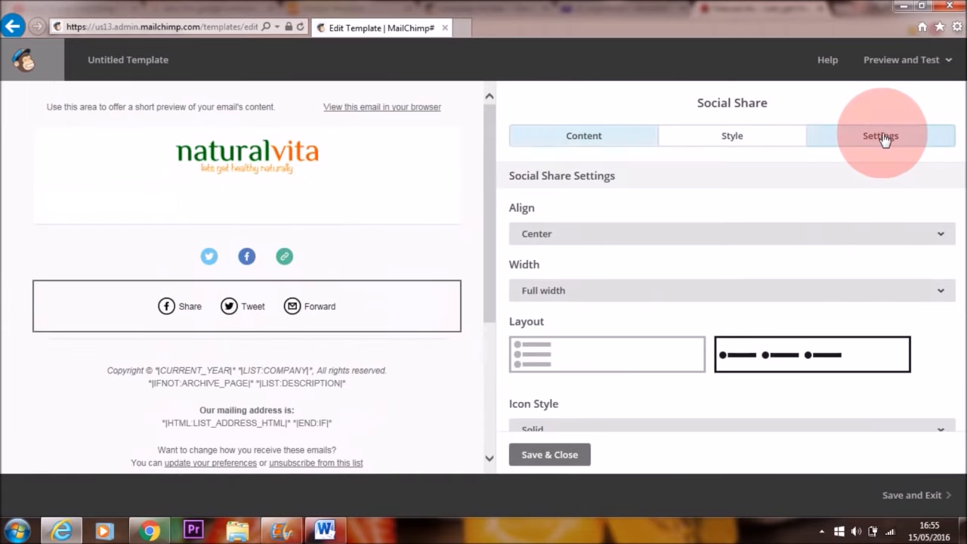
left_click(632, 359)
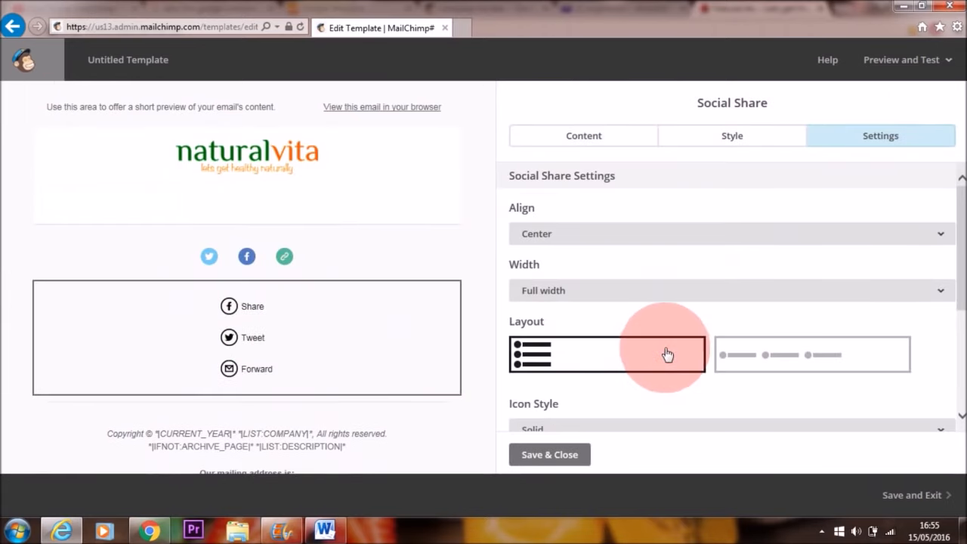
mouse_move(961, 291)
left_mouse_down()
mouse_move(962, 315)
mouse_move(962, 277)
left_mouse_up()
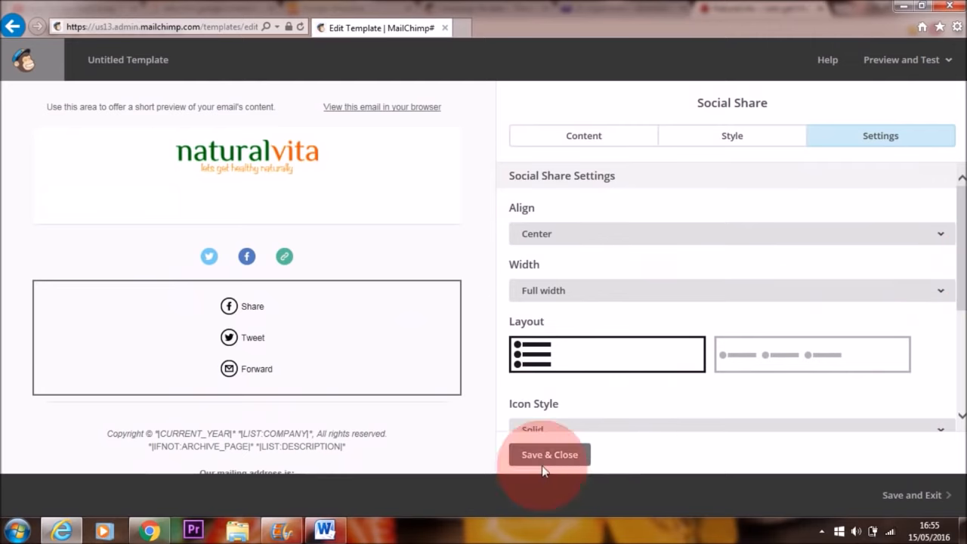
left_click(741, 378)
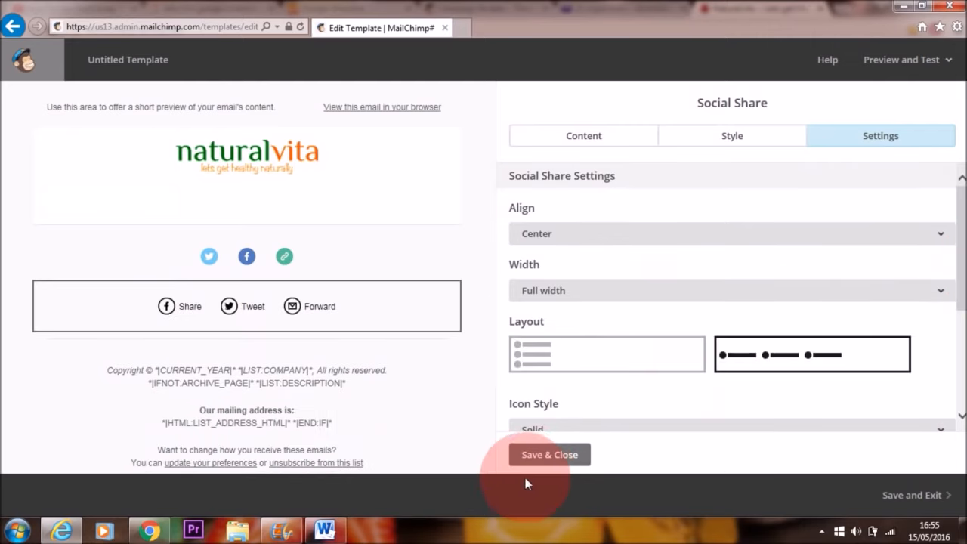
left_click(560, 459)
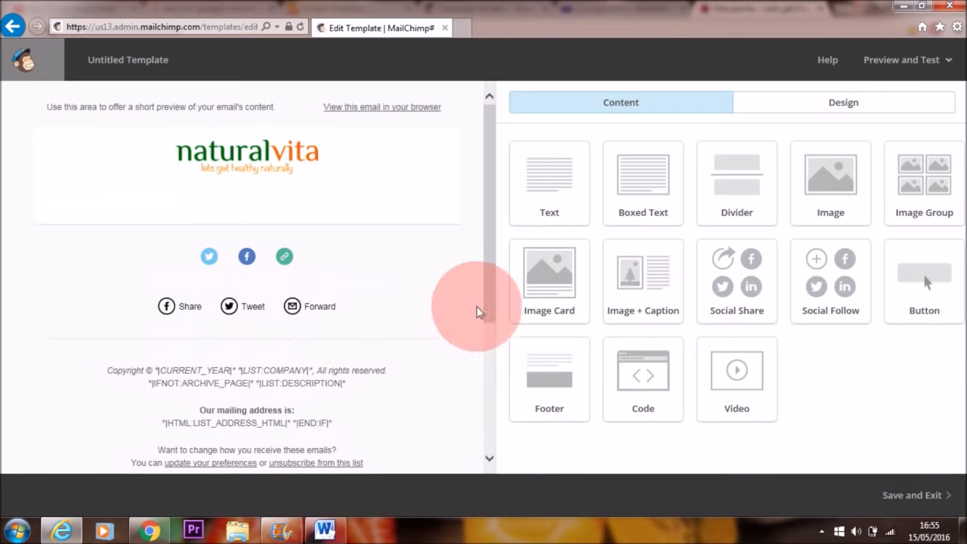
mouse_move(492, 282)
left_mouse_down()
mouse_move(495, 404)
mouse_move(494, 277)
left_mouse_up()
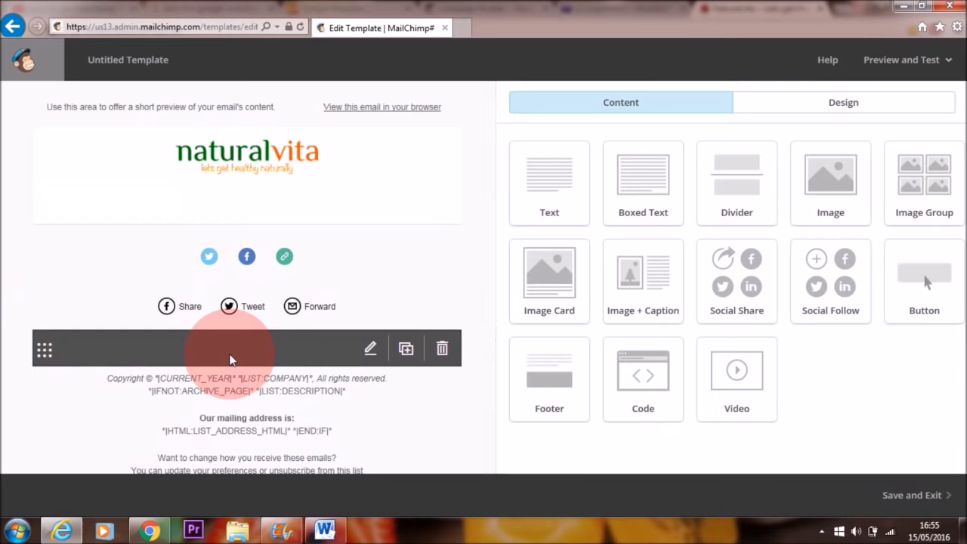
left_click_drag(230, 360, 430, 384)
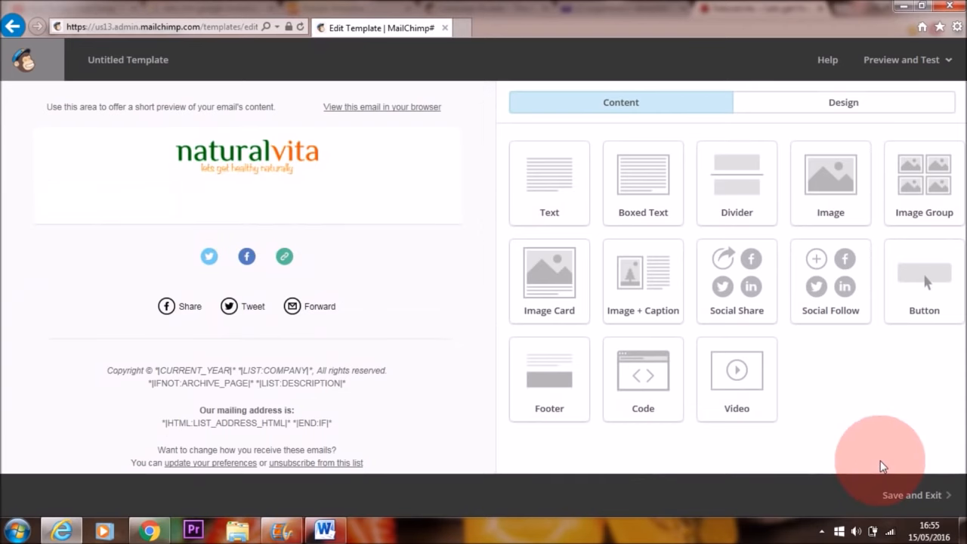
Step: Save the template under the name Test, check its layout from header to footer, and exit the template editor
left_click(911, 499)
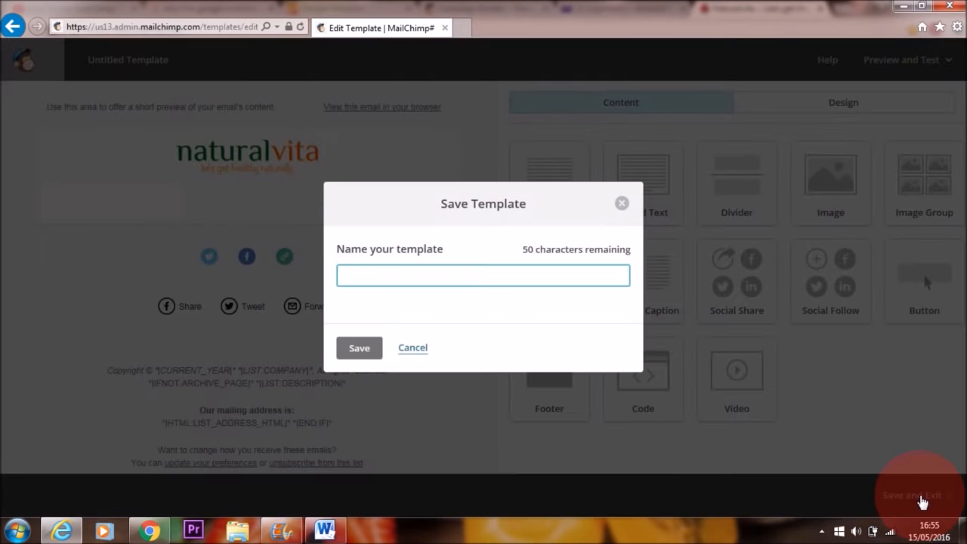
type("Test")
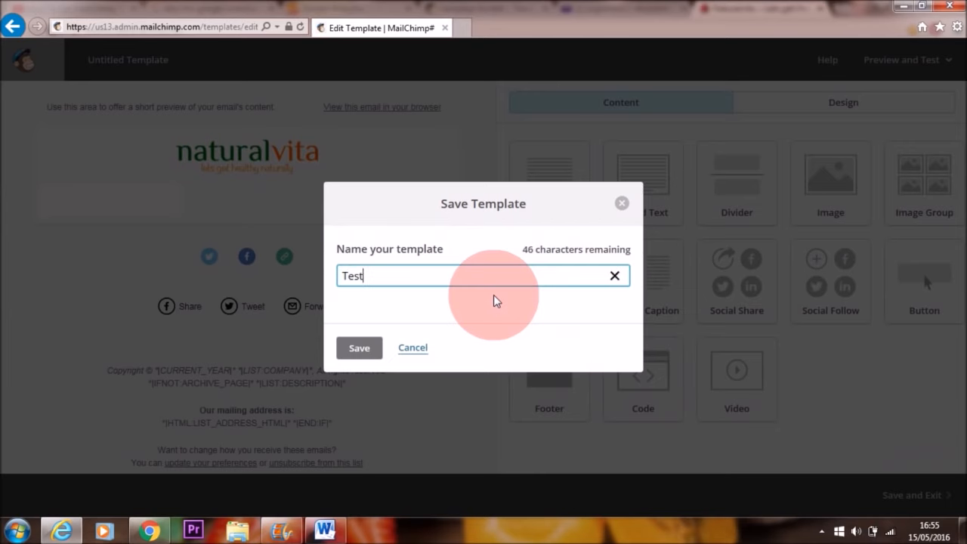
left_click(362, 346)
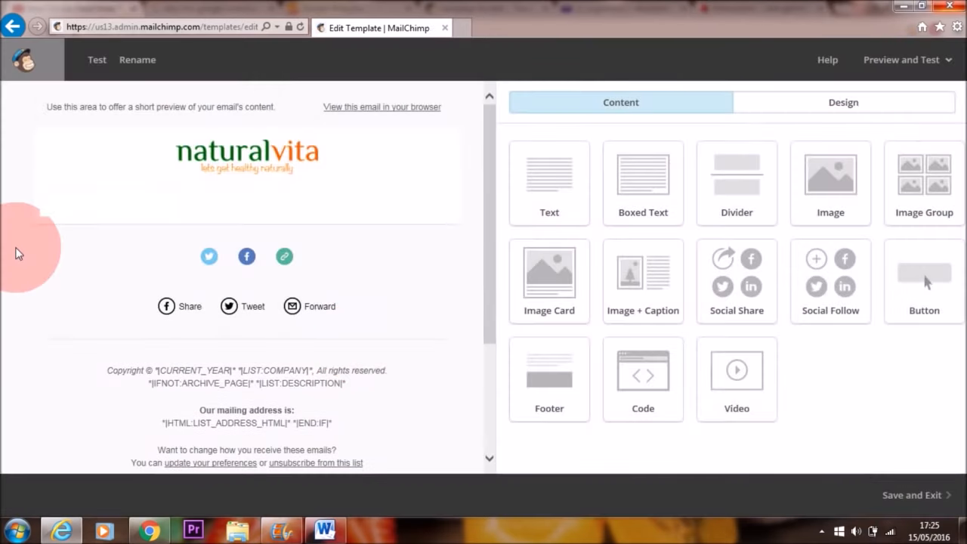
left_click_drag(488, 177, 498, 138)
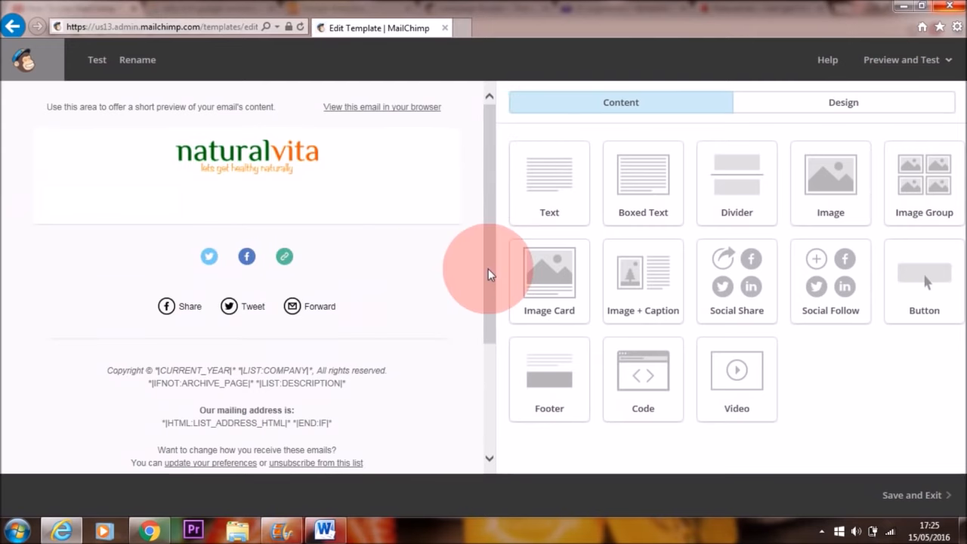
left_click(239, 198)
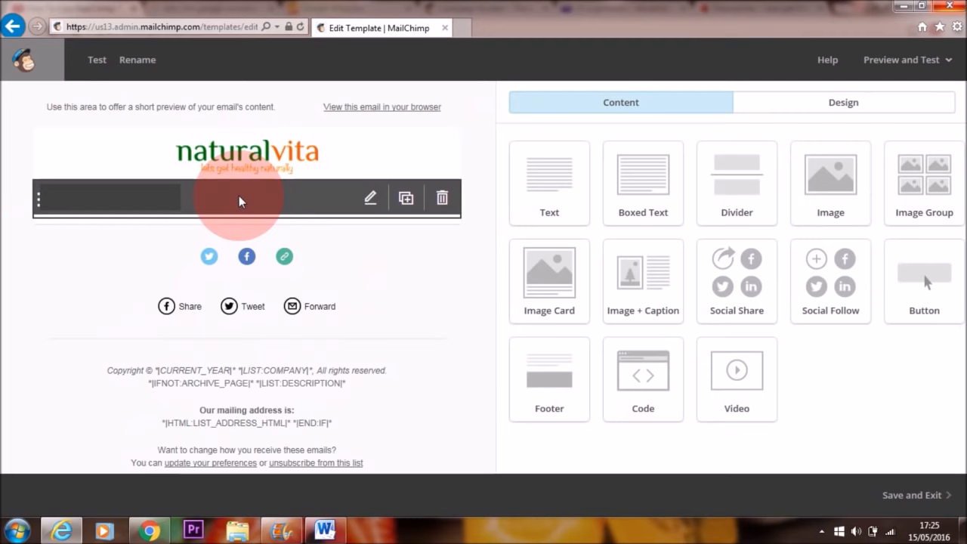
left_click_drag(486, 285, 491, 446)
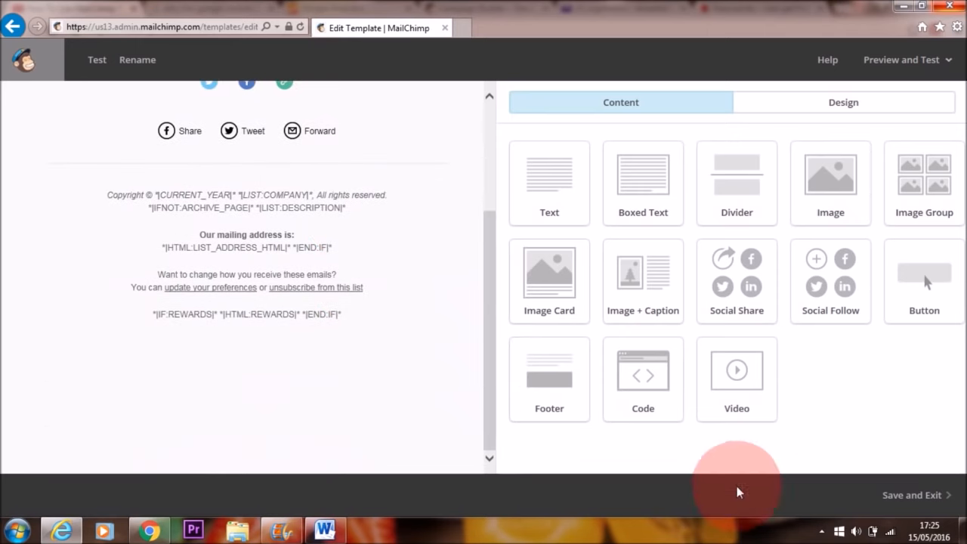
left_click(916, 496)
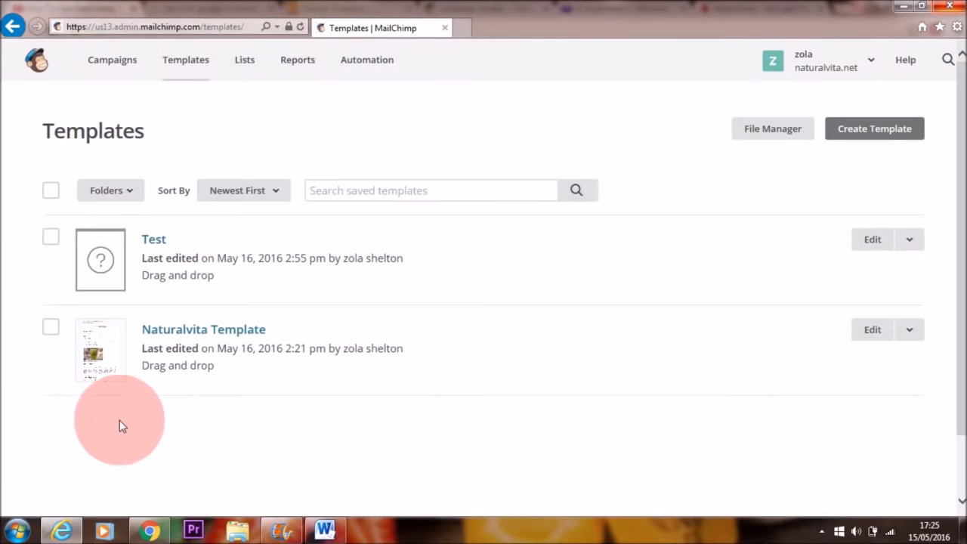
Step: Try to delete the Test template from the saved templates list, starting the DELETE confirmation
left_click(51, 238)
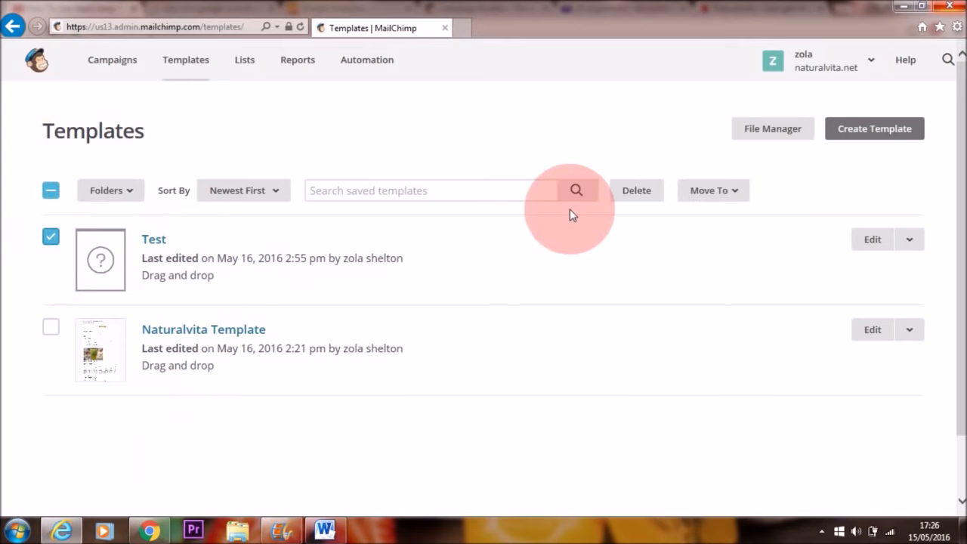
left_click(638, 203)
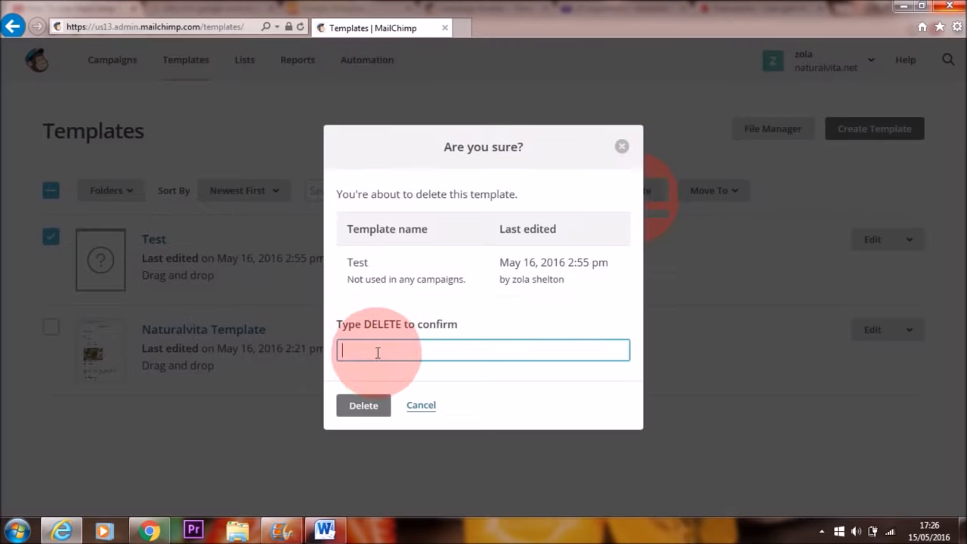
type("DEL")
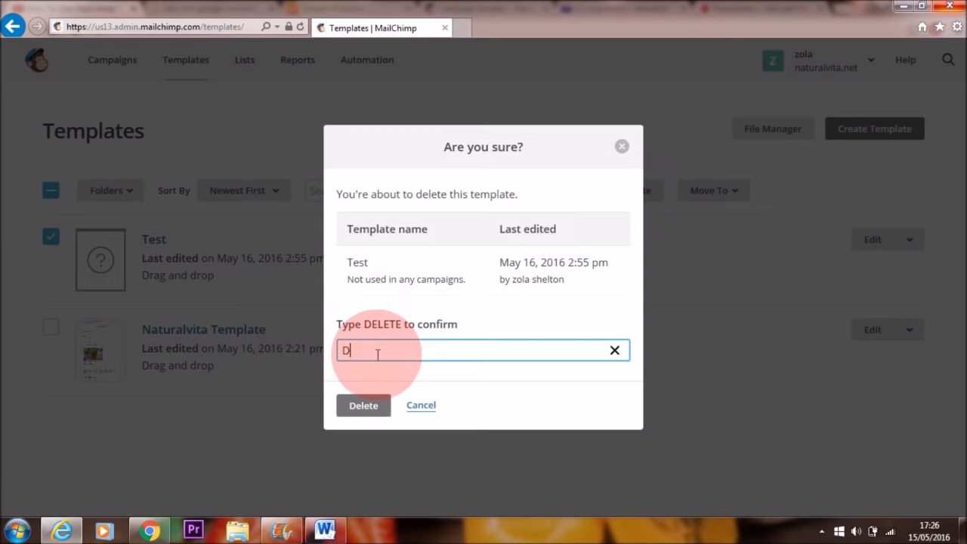
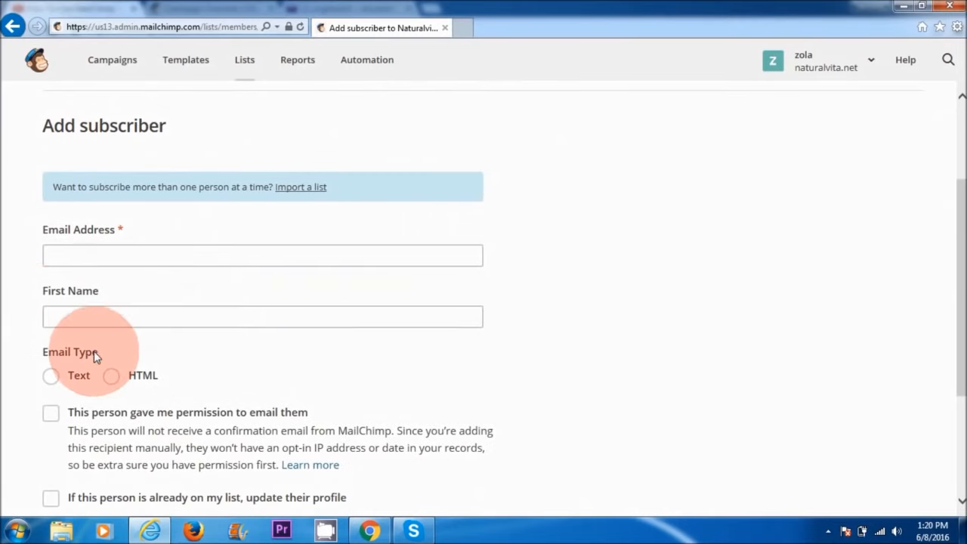
Step: On the add-subscriber form, set the email type to HTML and mark that the person gave permission to email them
left_click(111, 378)
left_click(51, 413)
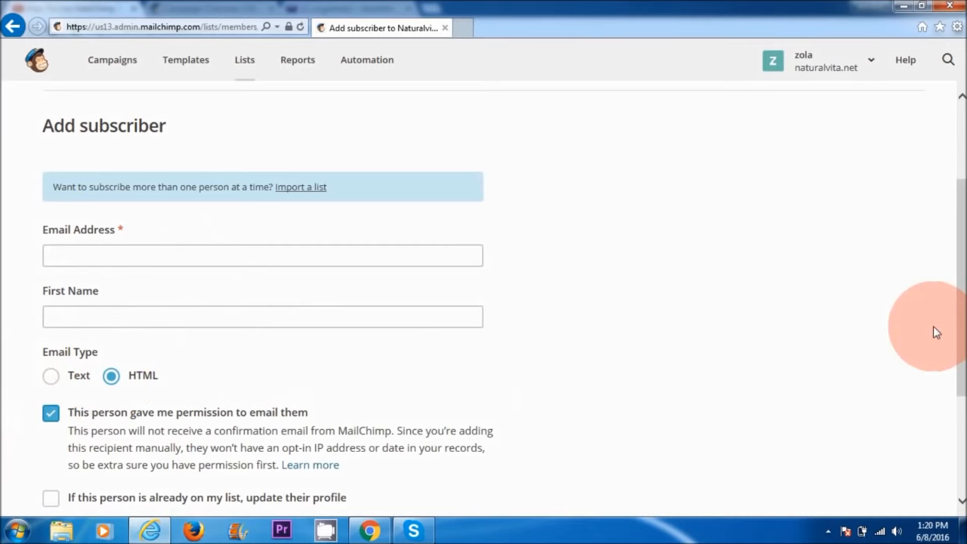
scroll(951, 306, "down", 3)
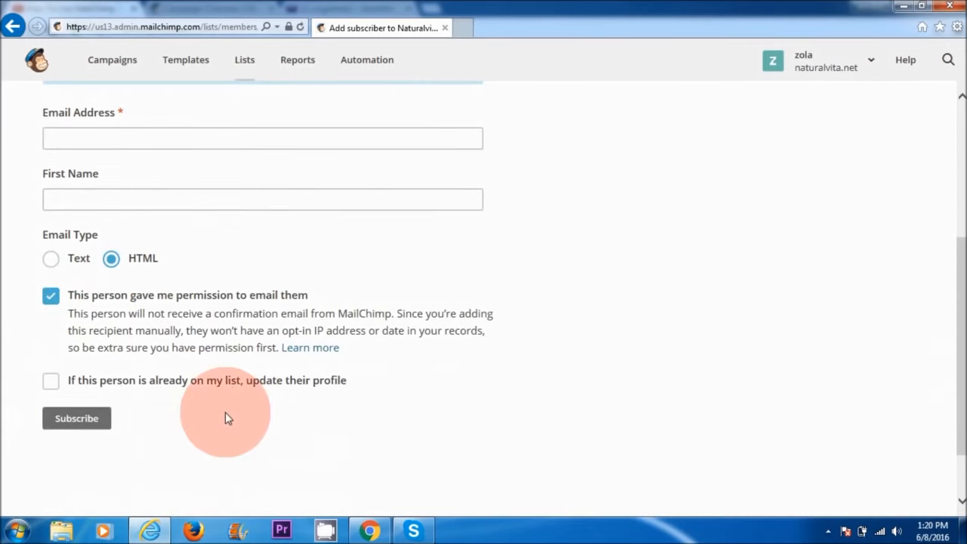
left_click(79, 416)
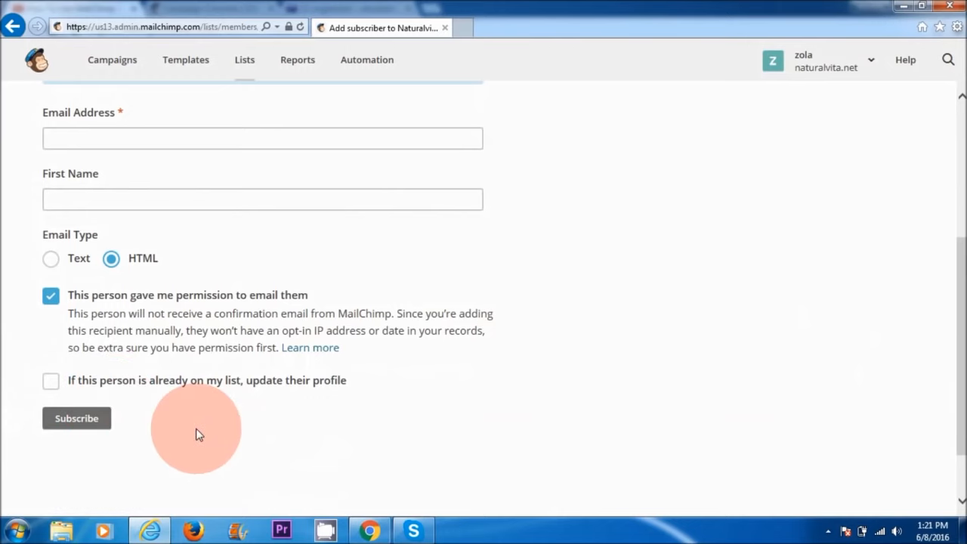
left_click_drag(954, 355, 951, 216)
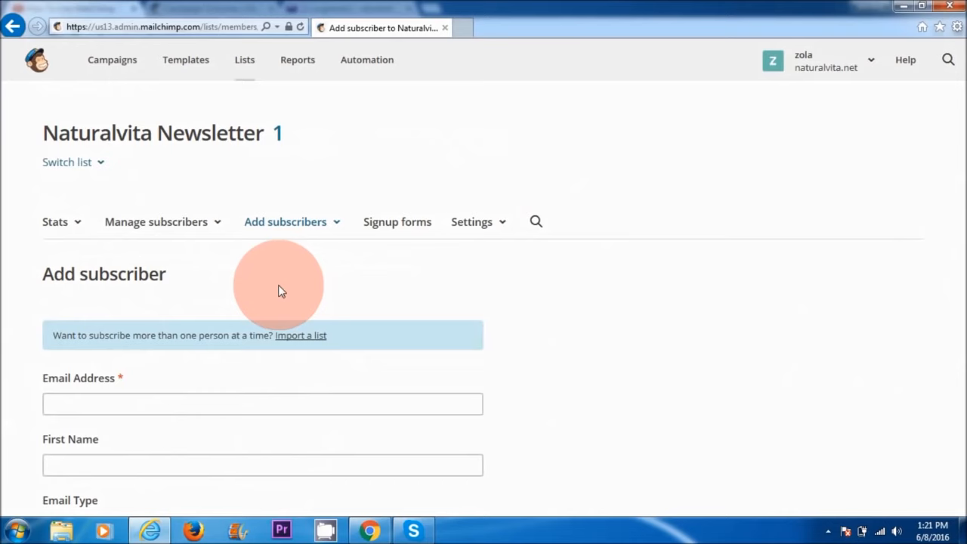
Step: Create a new campaign, choose the entire Naturalvita Newsletter list as recipients, and continue to the campaign setup
left_click(112, 60)
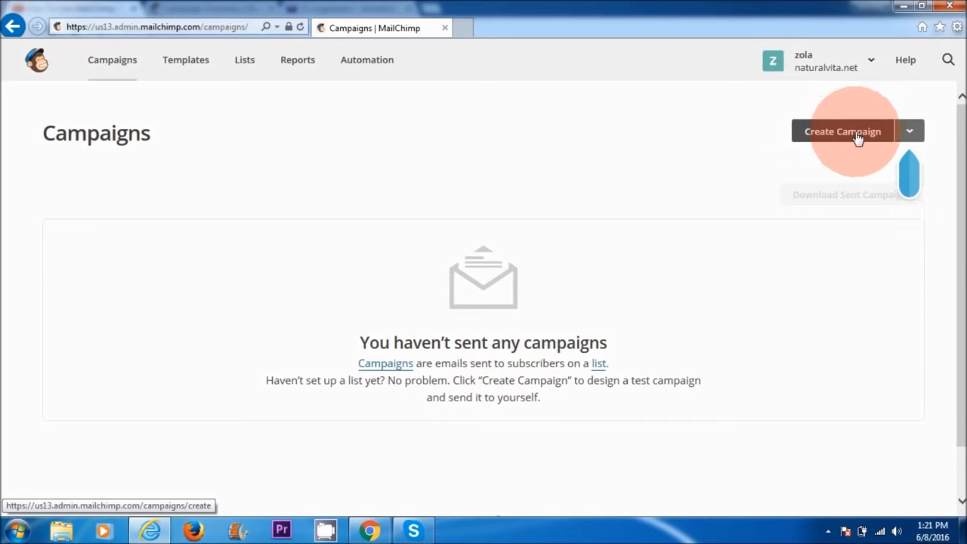
left_click(847, 133)
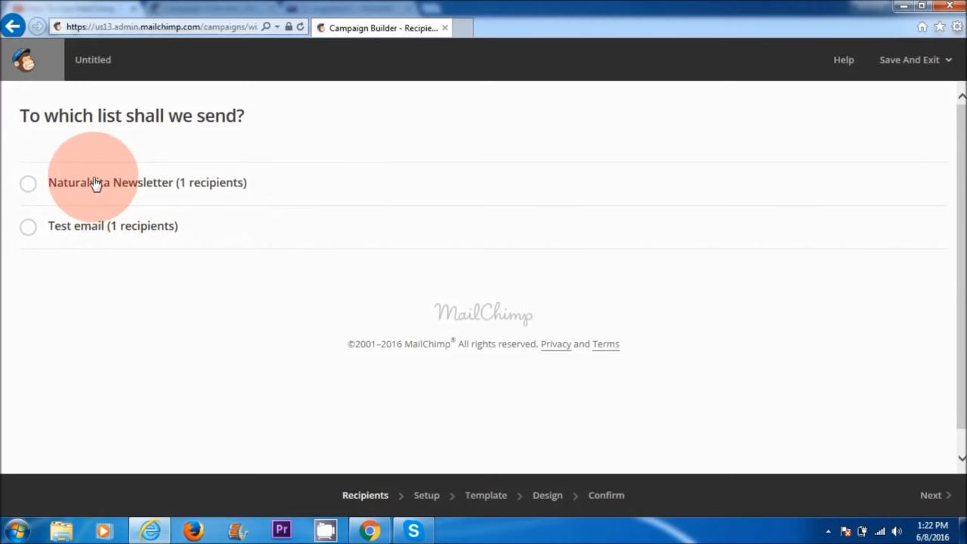
left_click(27, 186)
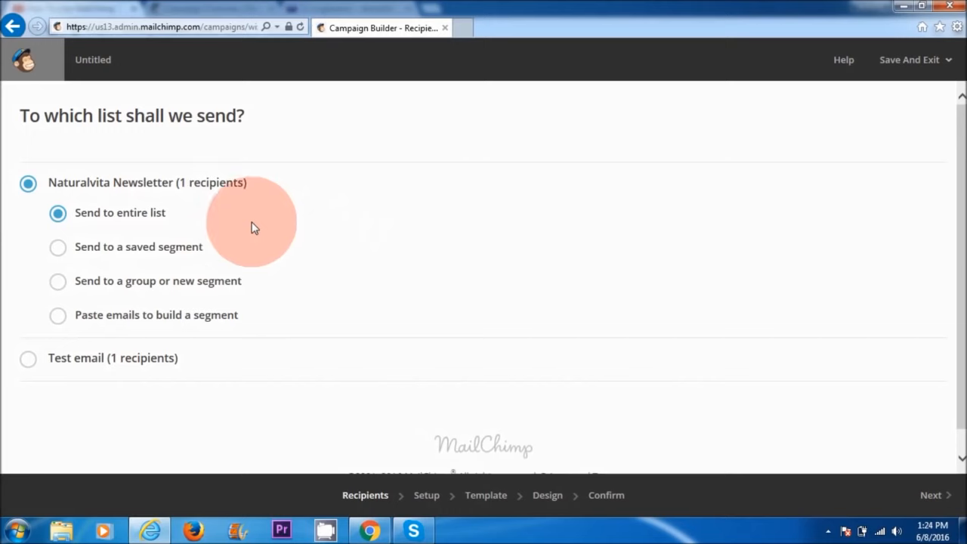
left_click(934, 495)
Step: Review the campaign info, tracking and social media options, leave auto-convert video off, and continue to template selection
triple_click(165, 132)
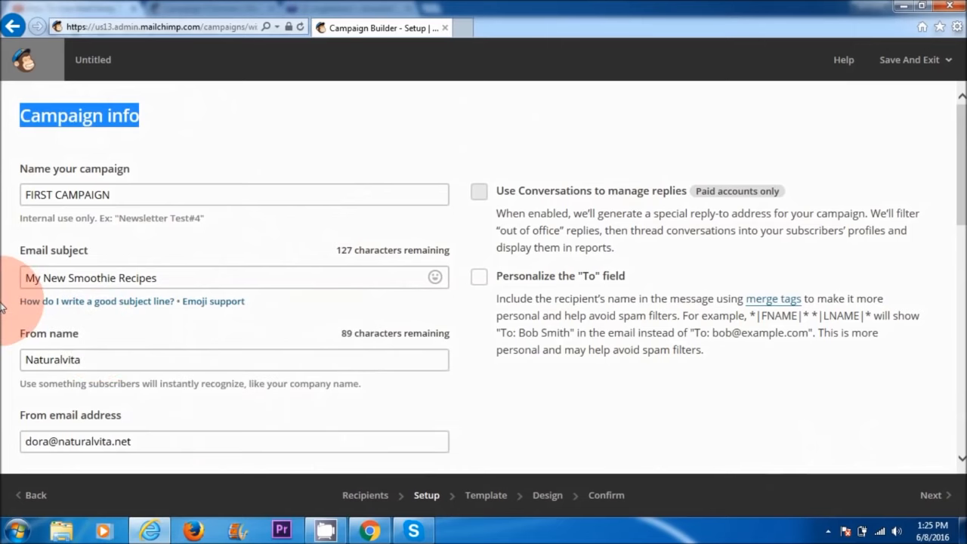
mouse_move(190, 300)
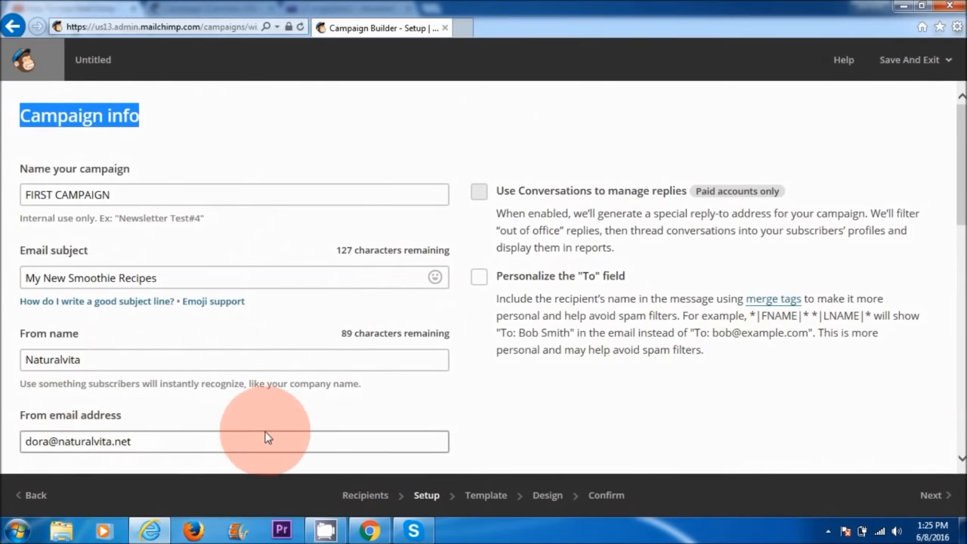
scroll(951, 326, "down", 5)
left_click_drag(951, 326, 950, 416)
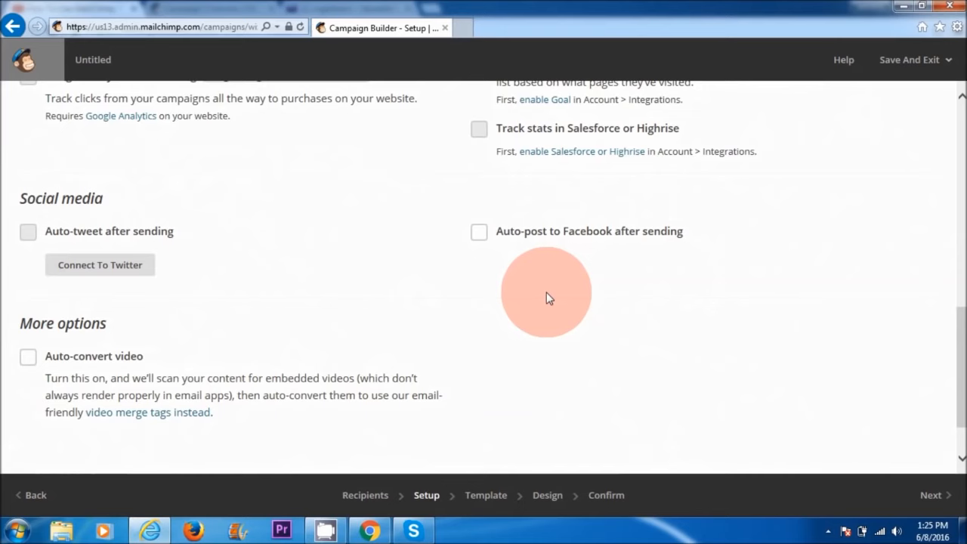
scroll(950, 335, "down", 1)
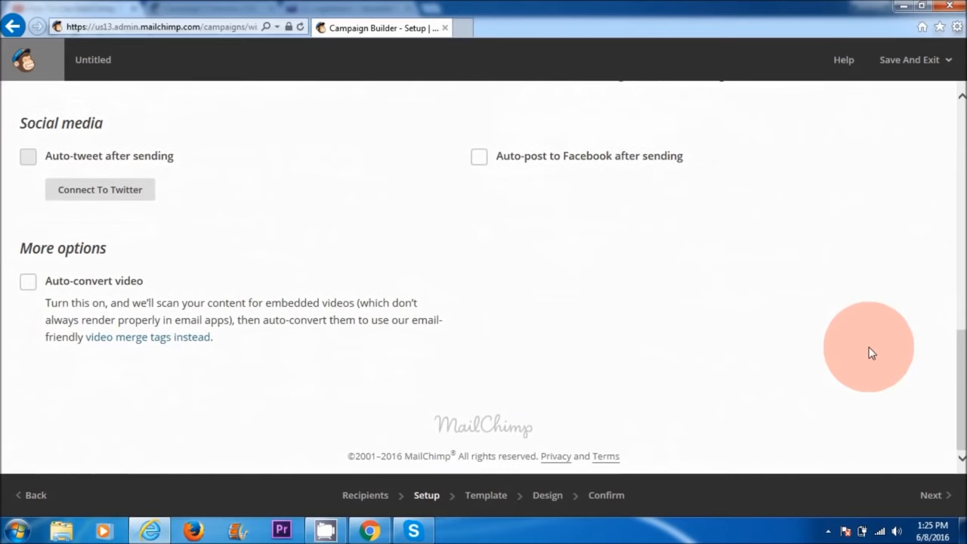
left_click(28, 281)
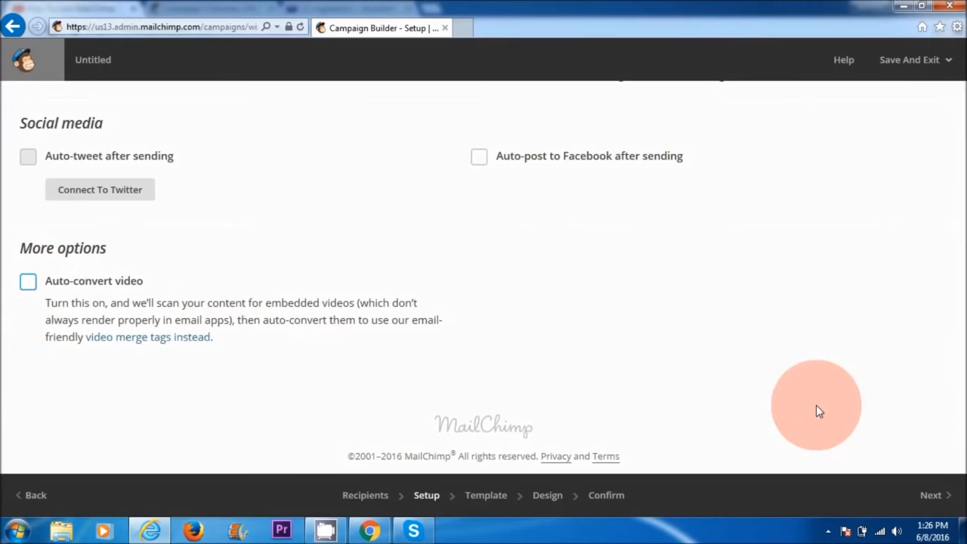
left_click(938, 495)
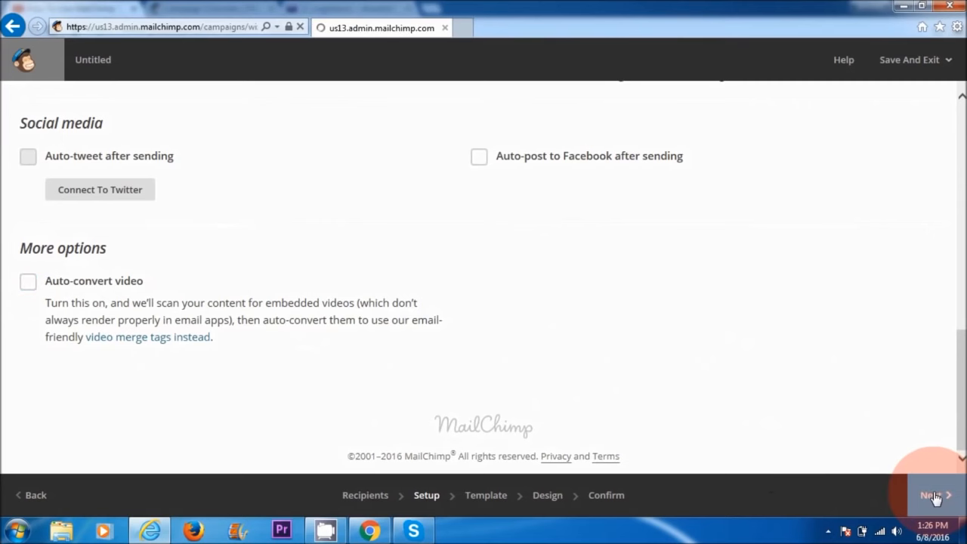
Step: Choose the saved Test template as the campaign's design
left_click_drag(960, 136, 960, 86)
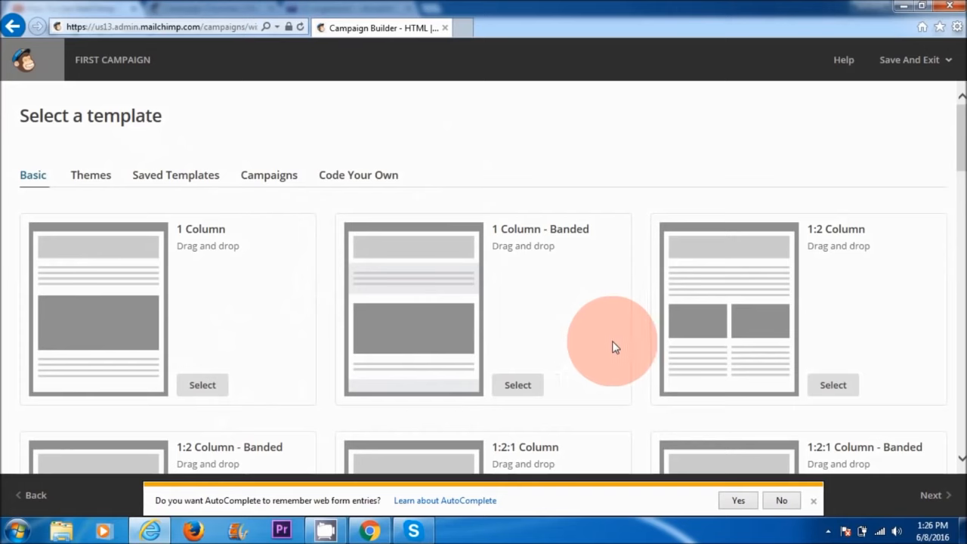
left_click(183, 184)
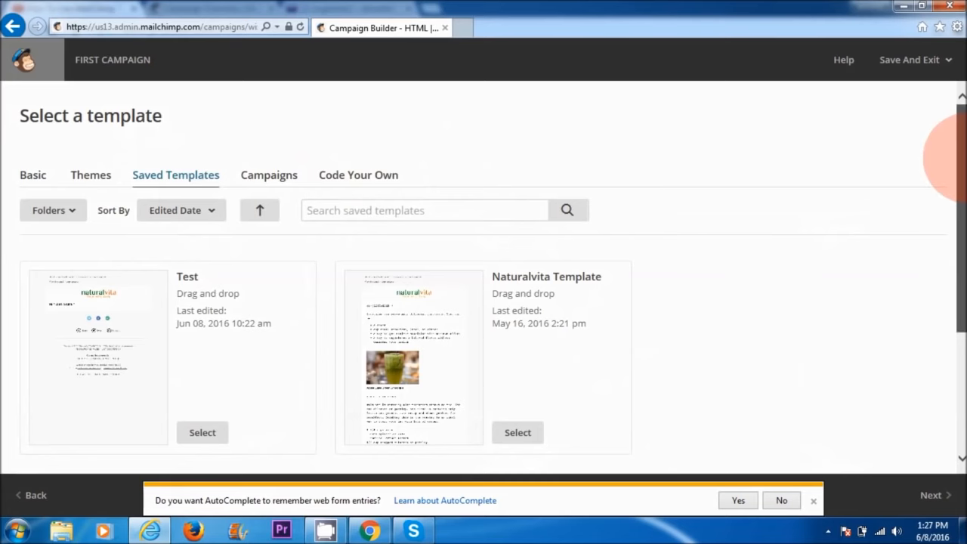
left_click_drag(960, 162, 960, 178)
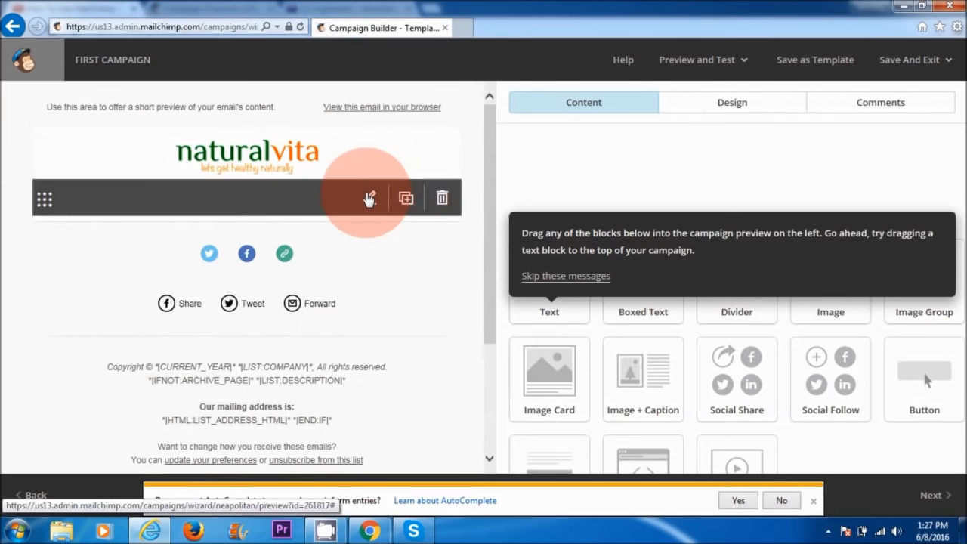
Step: Open the text block below the naturalvita logo for editing
left_click(369, 199)
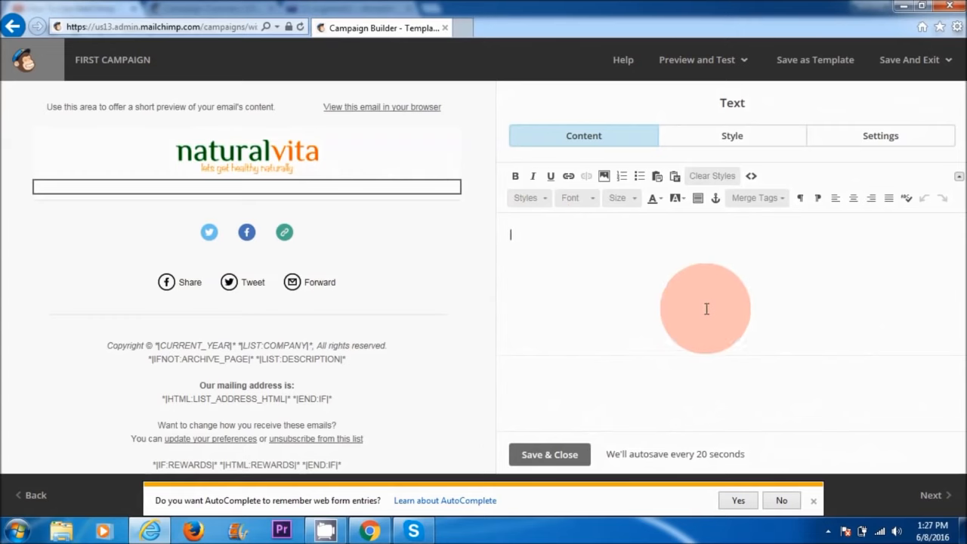
Step: Write the greeting "Hi" with the First Name merge tag and add the article text beginning "Smoothies can serve many different functions" below it
left_click(755, 202)
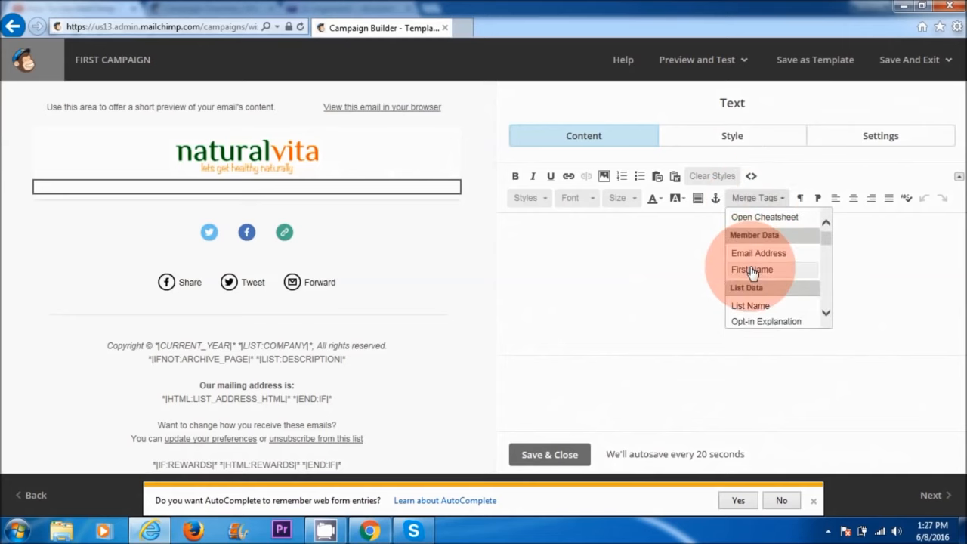
left_click(751, 268)
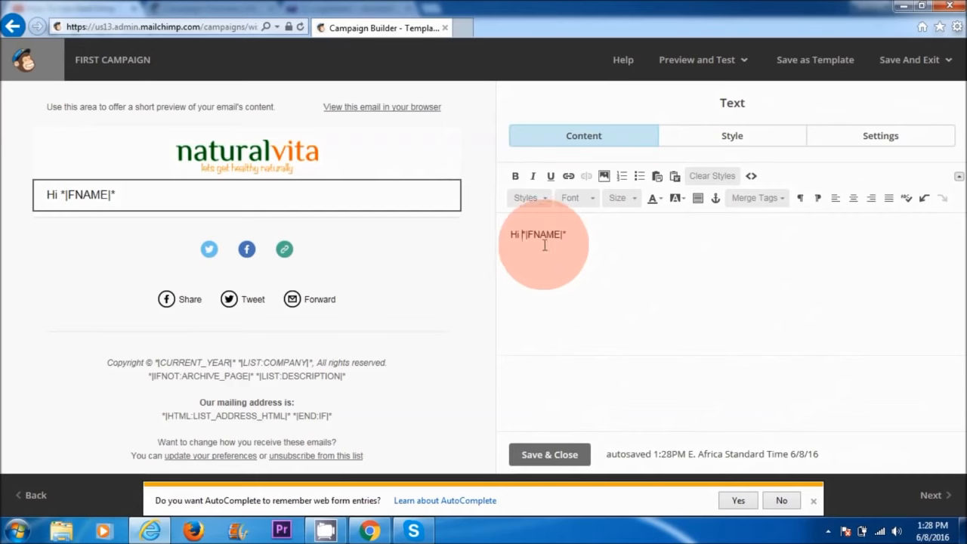
left_click(596, 242)
key("Return")
key("Return")
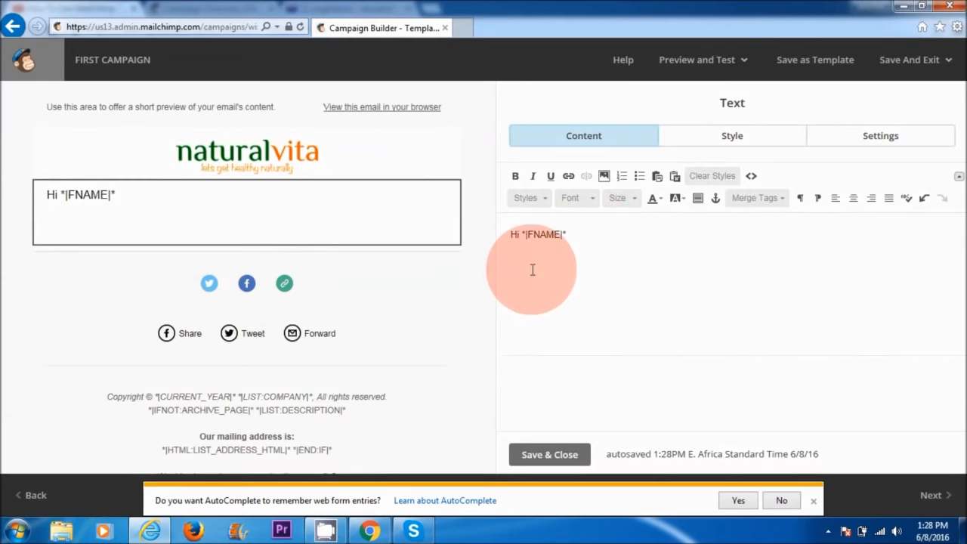
type("Smoothies can serve many different functions. They can be: A snack Any meal: breakfast, lunch, or dinner A way to get maximum nutrition with minimum effort A way to experience a beloved flavor without damaging your health I have used smoothies in the past to conduct a 5-day reset by having 3 smoothies per day, with additional foods like sauerkraut and kefir (rich in probiotics). I call this a \"reset\" because it helps reset your palate, conquer your food cravings, and even out your energy. Here are four smoothies that are super scrumptious and provide great nourishment too. We’ll start with the healthiest—it makes a perfect breakfast.")
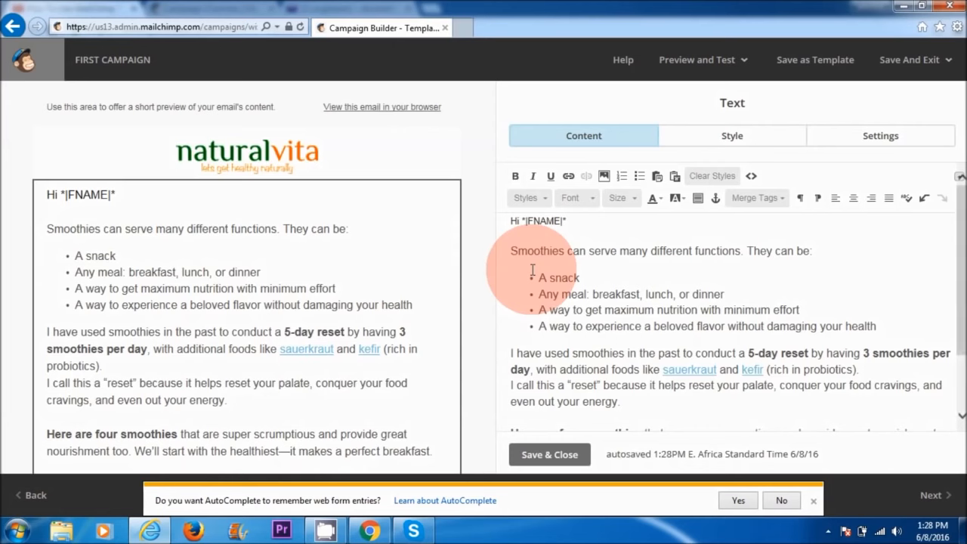
Step: Upload the image vcm_s_kf_repr_752x690 for placement at the end of the article text
scroll(548, 398, "down", 2)
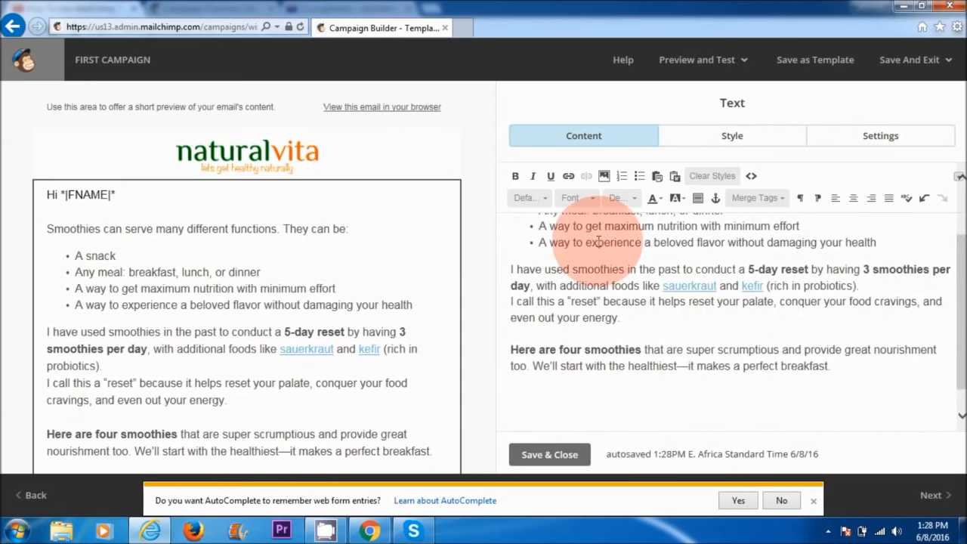
left_click(604, 177)
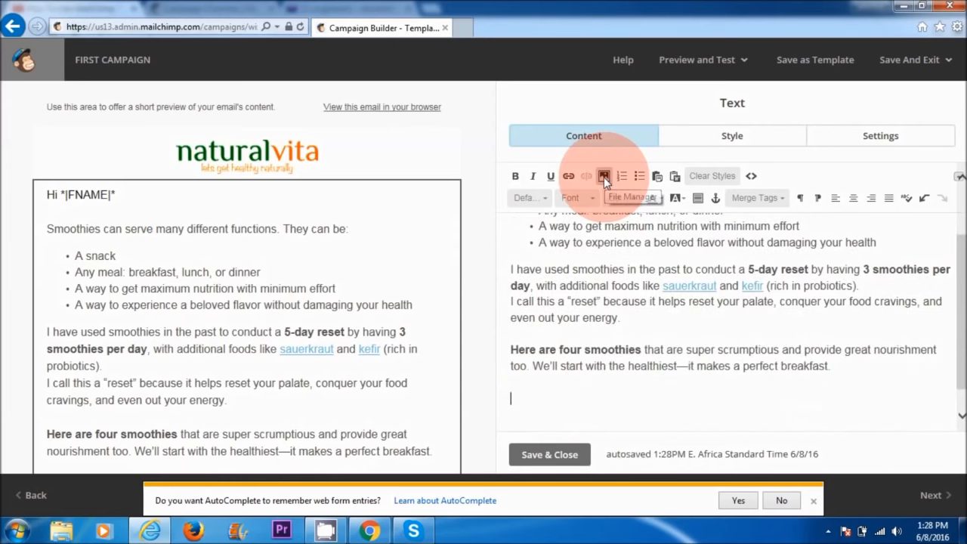
left_click(917, 136)
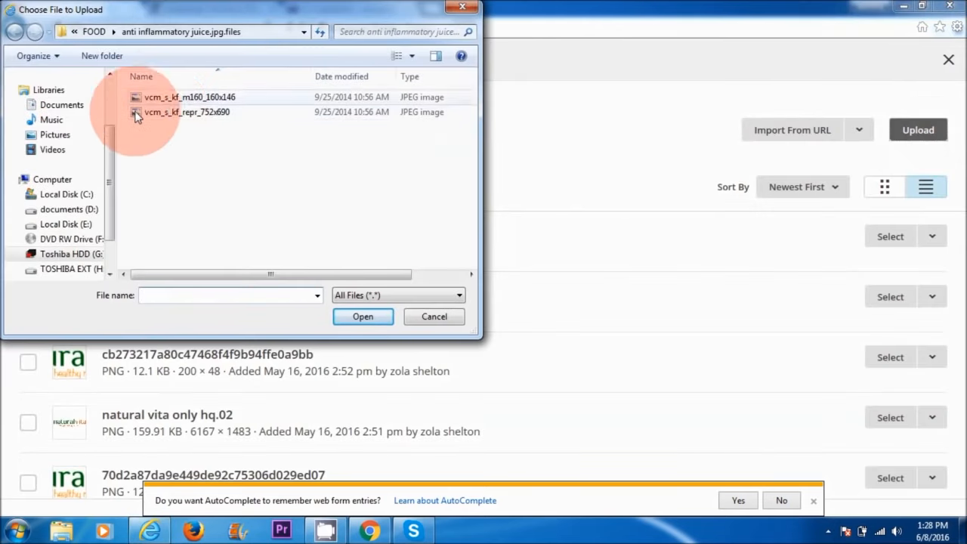
left_click(184, 118)
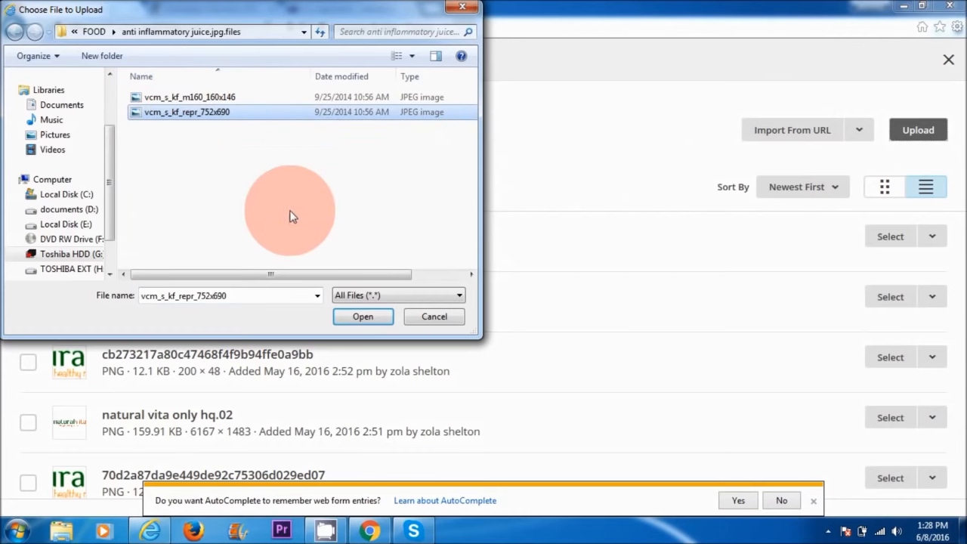
left_click(353, 316)
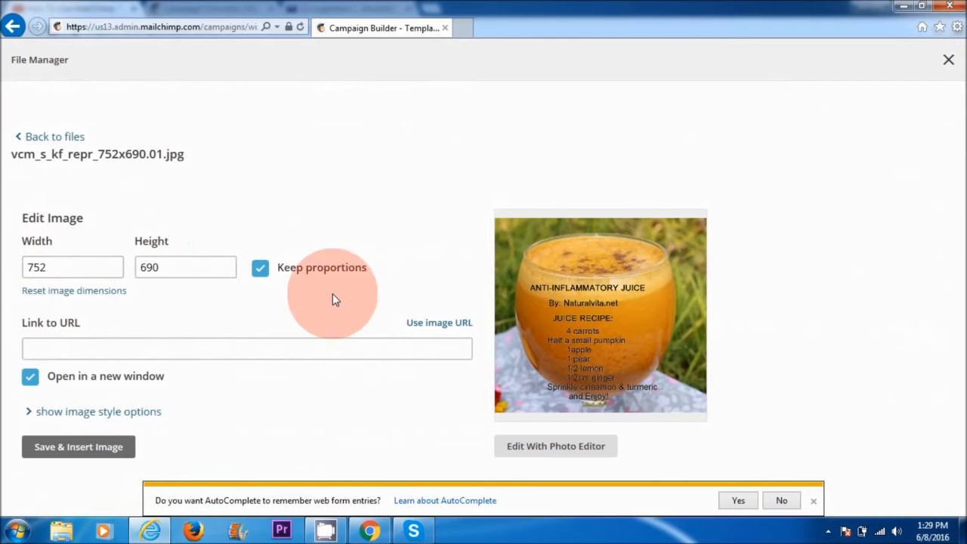
Step: Set the uploaded image's width to 300 with proportions kept and insert it into the text block
left_click_drag(53, 267, 13, 270)
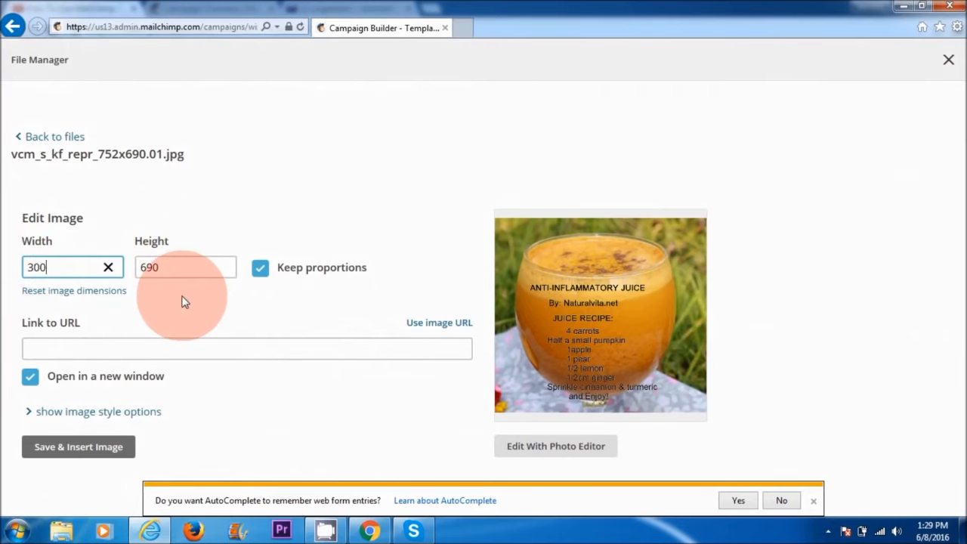
left_click(114, 350)
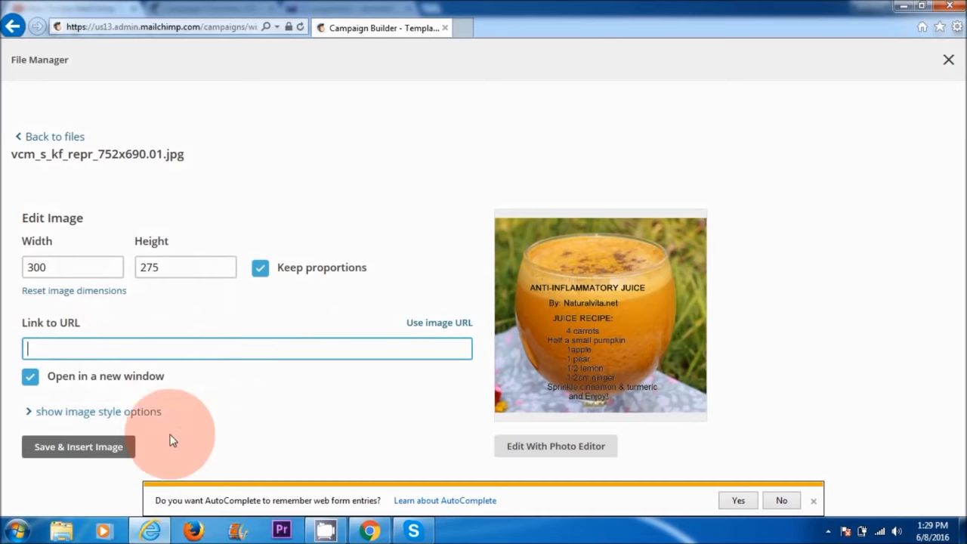
left_click(72, 447)
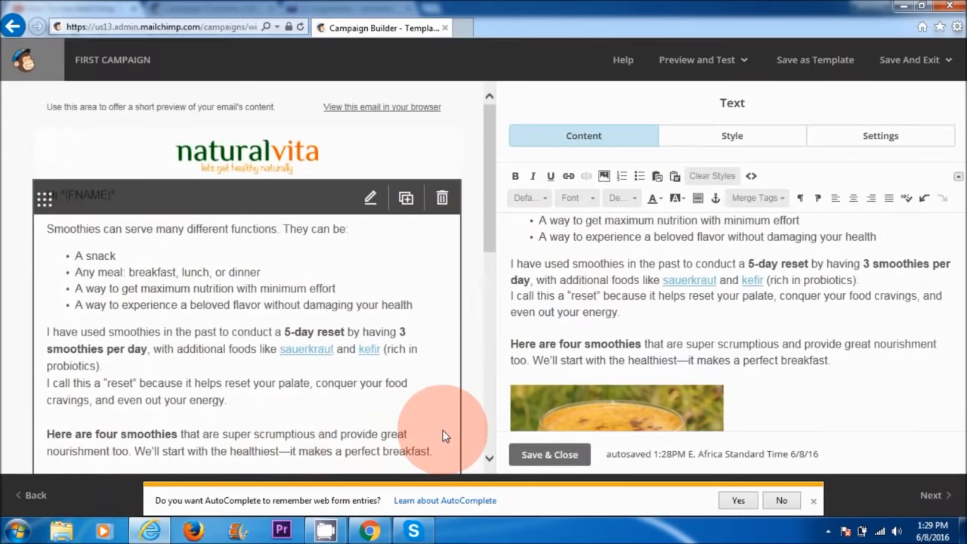
Step: Start a web link on the juice image and copy the address of the "My Delicious New Smoothie Recipes" post in Chrome
scroll(734, 393, "down", 2)
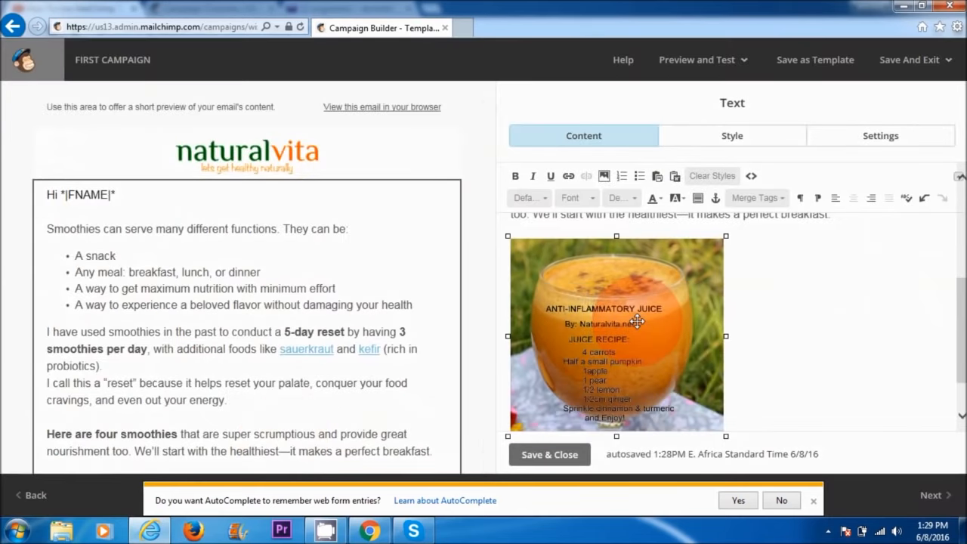
left_click(568, 176)
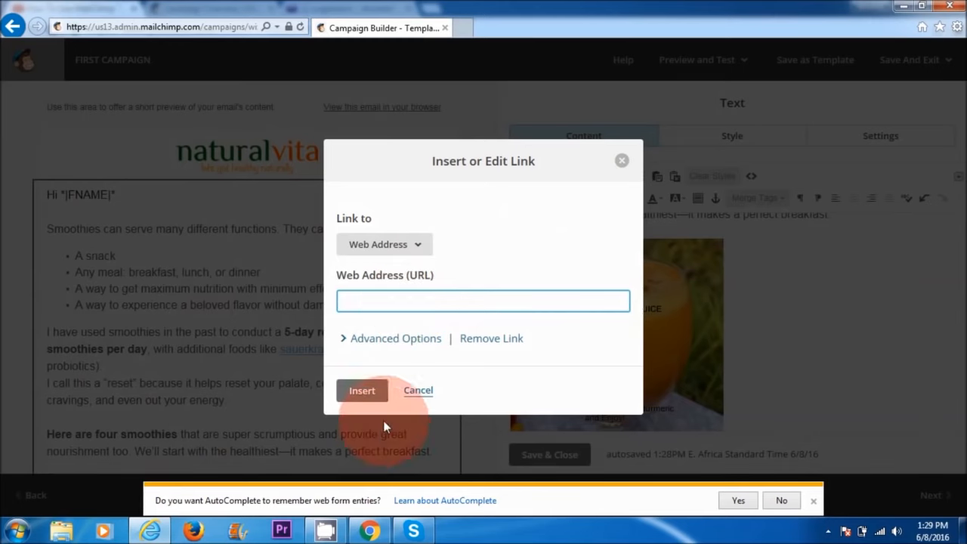
left_click(370, 532)
left_click_drag(961, 81, 966, 119)
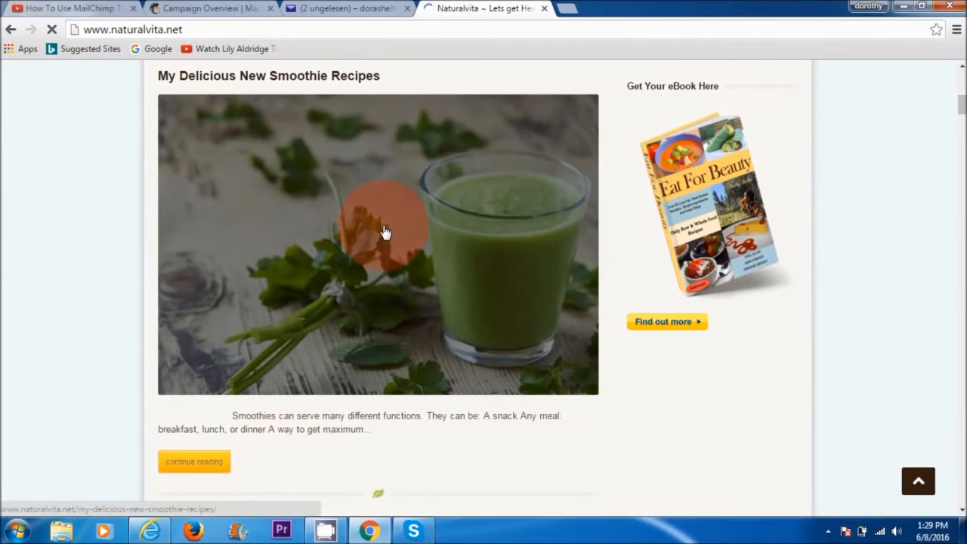
left_click(384, 232)
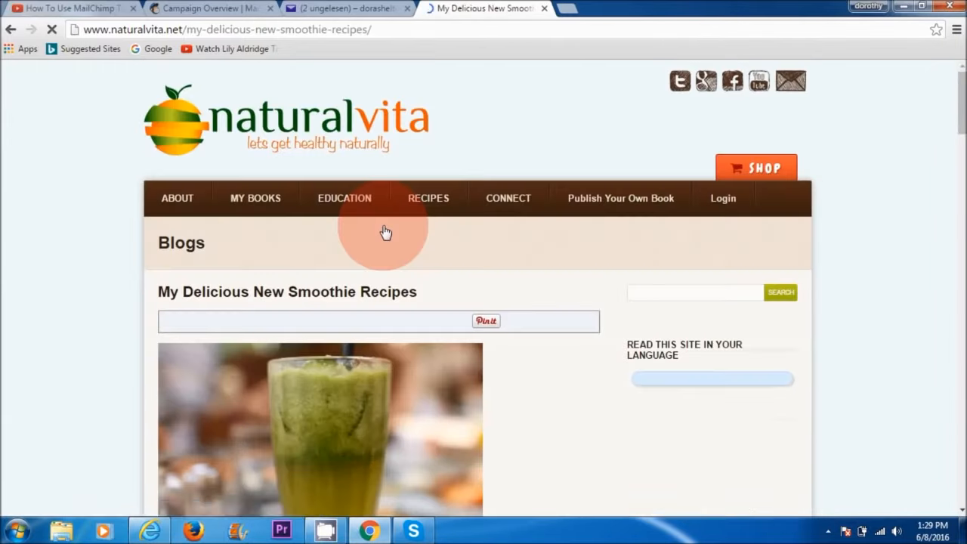
right_click(382, 31)
left_click(408, 87)
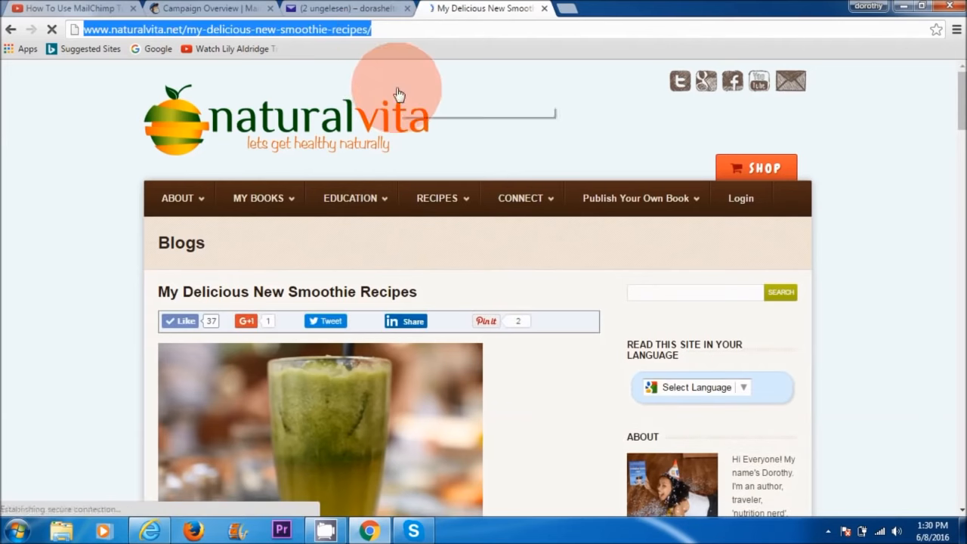
Step: Return to the campaign in Internet Explorer and insert the copied post address as the juice image's link
left_click(149, 531)
left_click(415, 301)
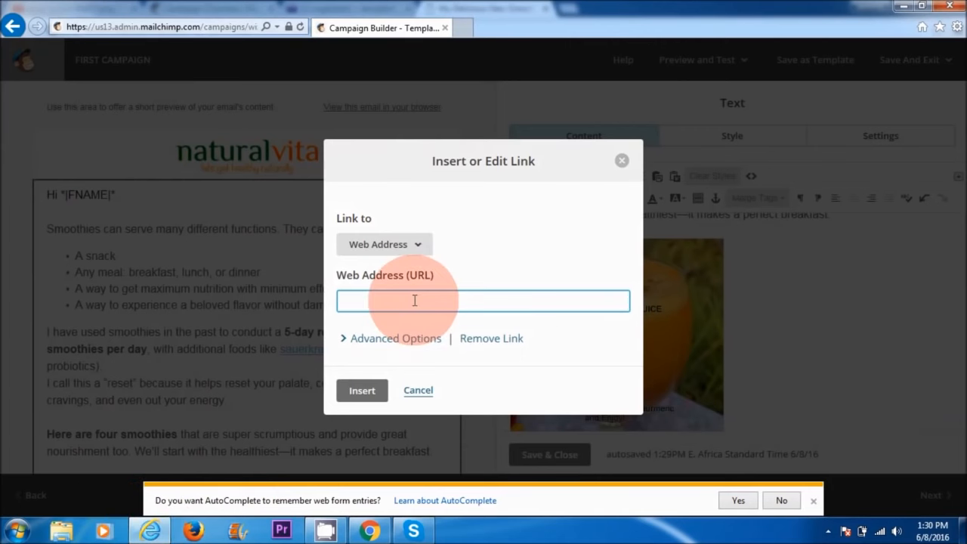
left_click(363, 391)
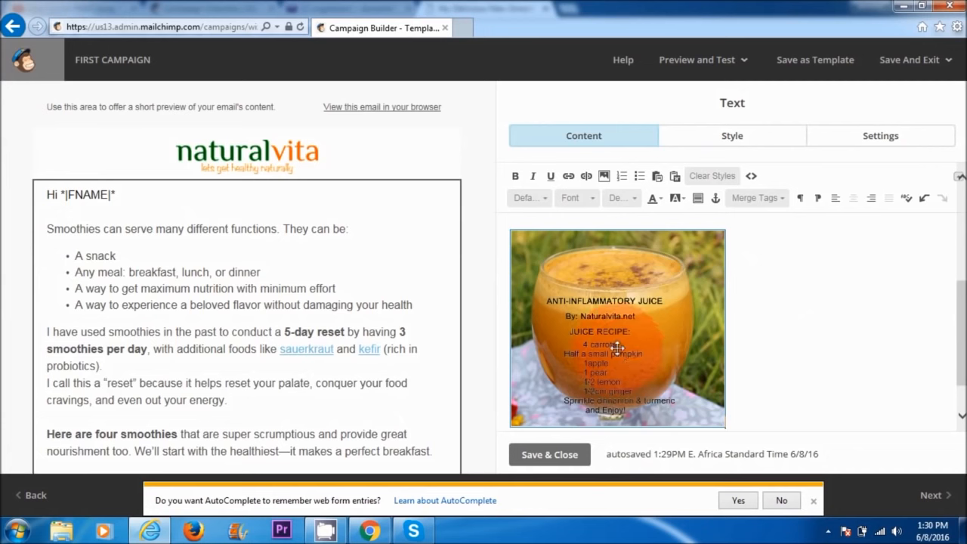
Step: Format the phrase "it makes a perfect breakfast." above the image as bold, italic and underlined
left_click_drag(954, 348, 954, 276)
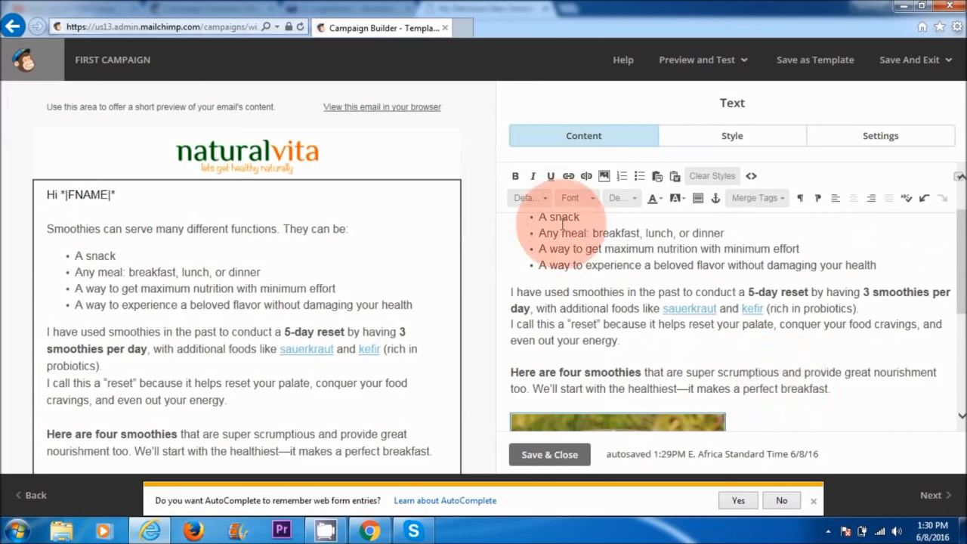
left_click(515, 175)
left_click(831, 394)
left_click_drag(834, 390, 698, 391)
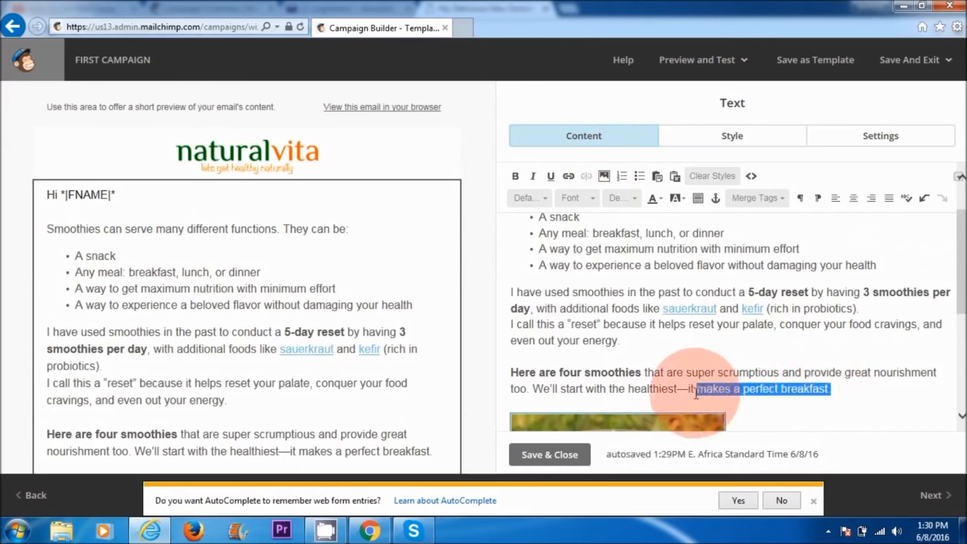
left_click(516, 176)
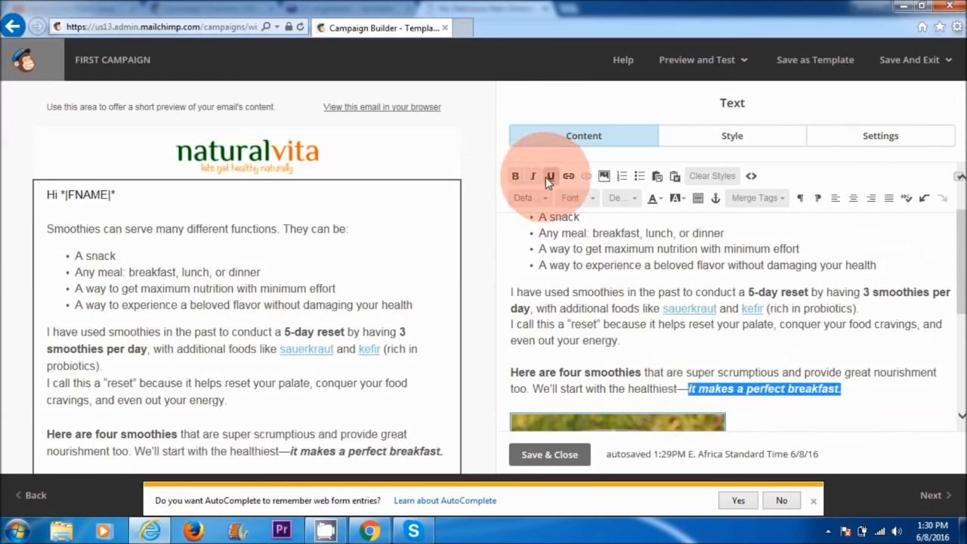
left_click(545, 177)
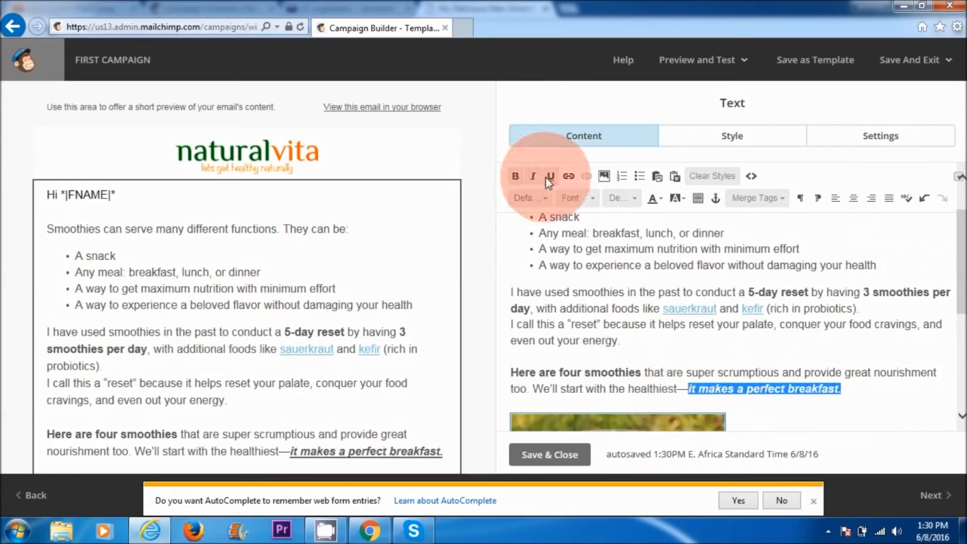
Step: Give the phrase "it makes a perfect breakfast." red text on a black background, and save and close the text block
left_click(660, 200)
left_click(654, 255)
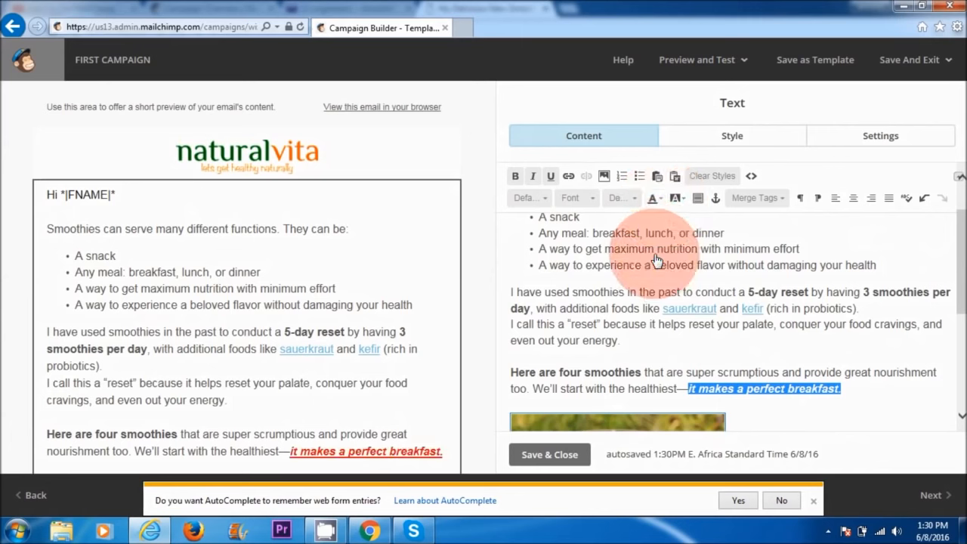
left_click(681, 199)
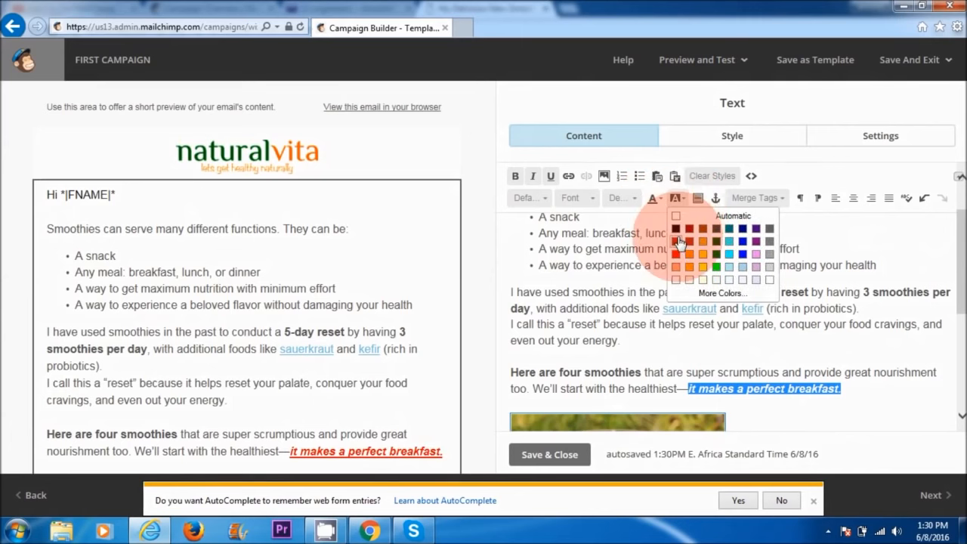
left_click(676, 228)
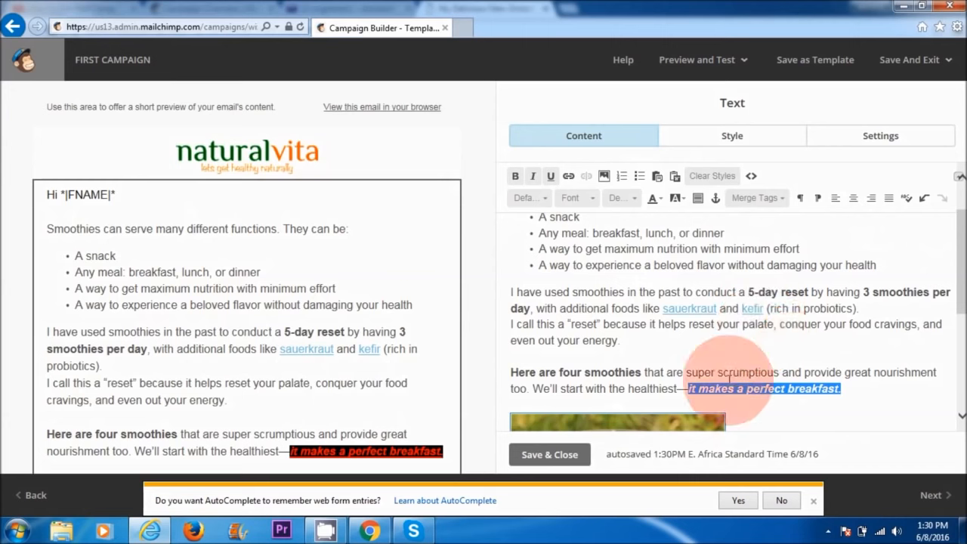
left_click(786, 355)
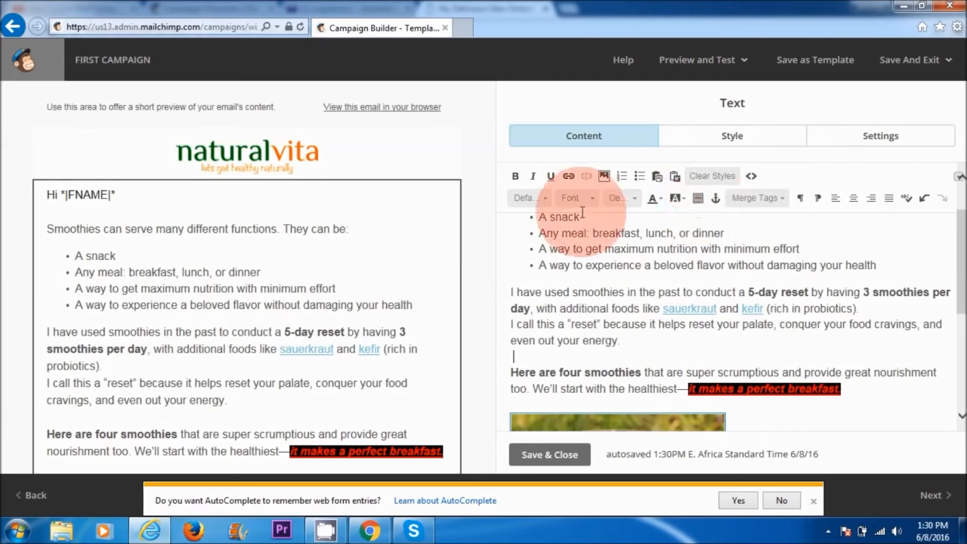
left_click_drag(954, 269, 957, 388)
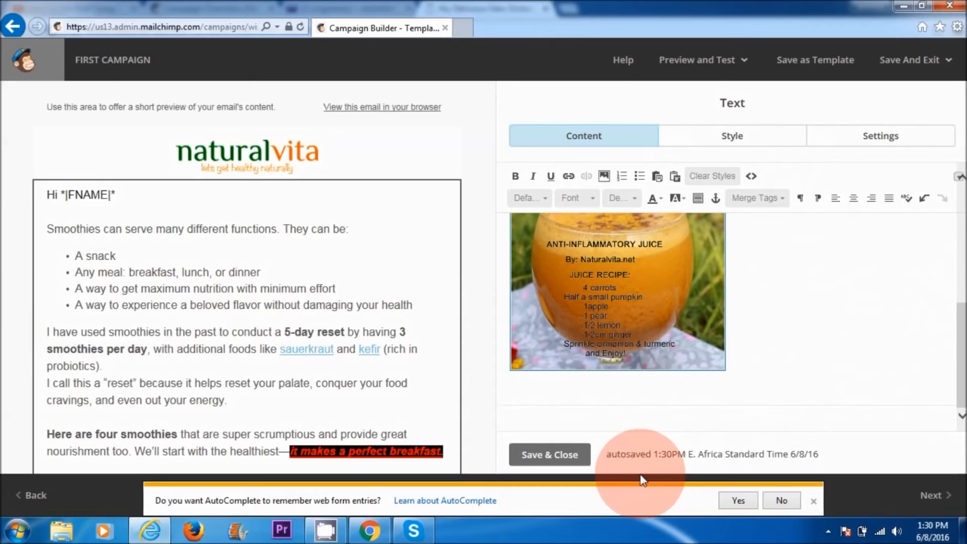
left_click(551, 455)
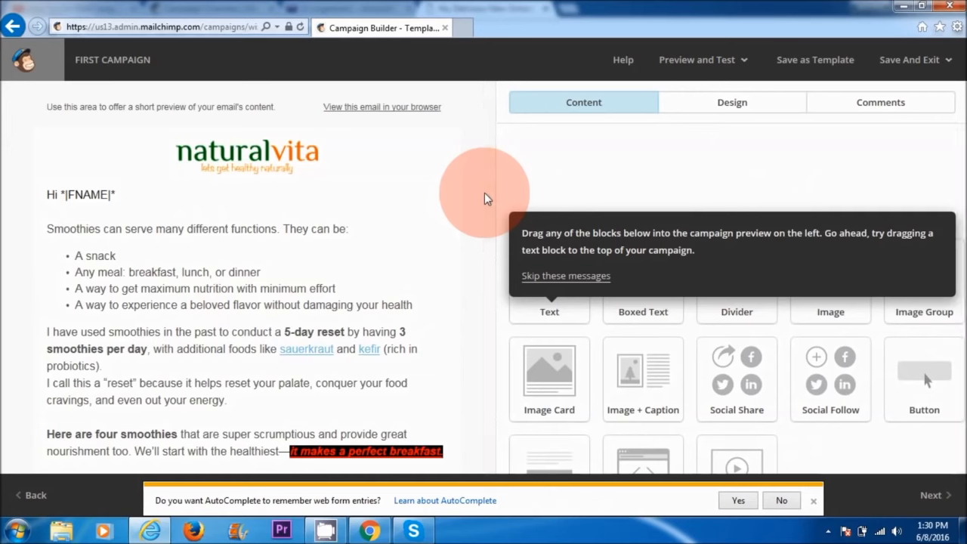
Step: Open the email's footer block to review its copyright, mailing address and unsubscribe content, and save and close it
scroll(494, 156, "down", 15)
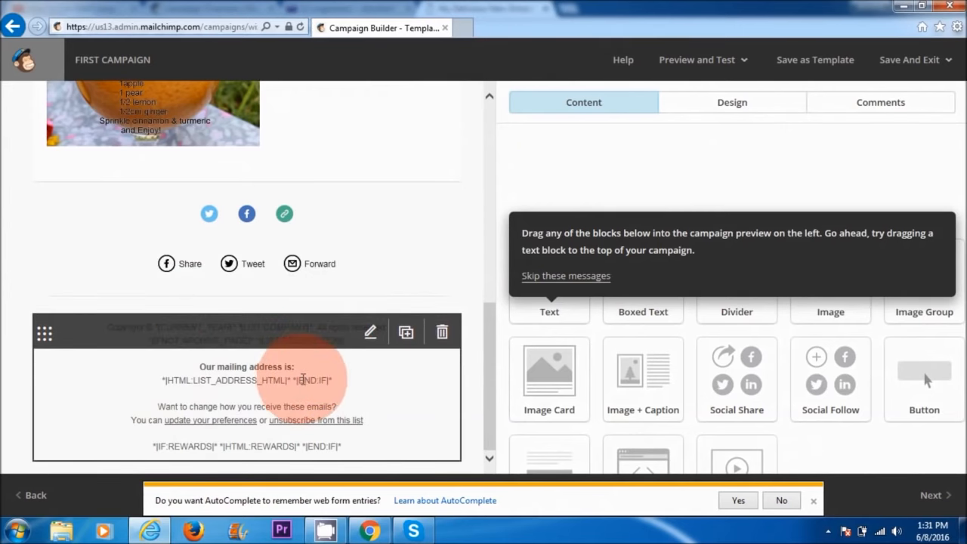
left_click(354, 361)
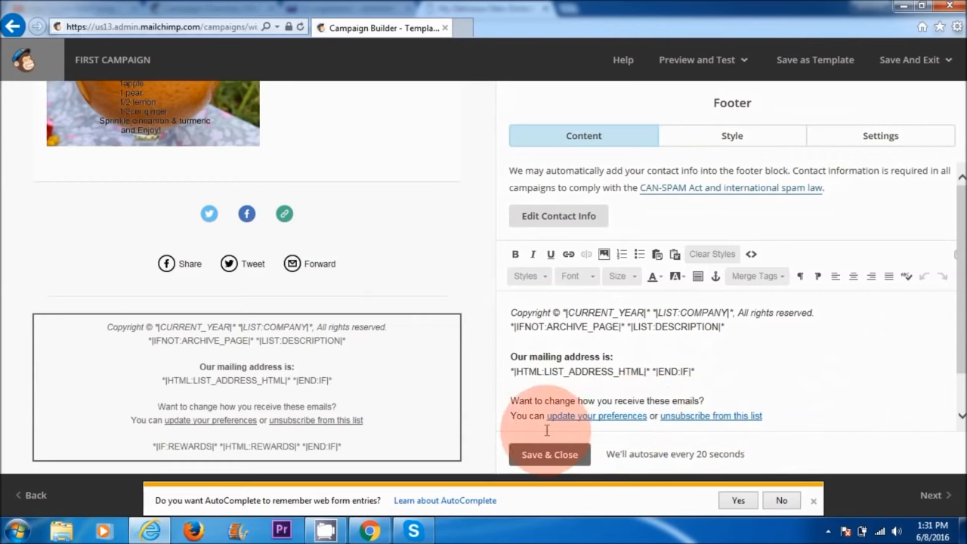
left_click(542, 455)
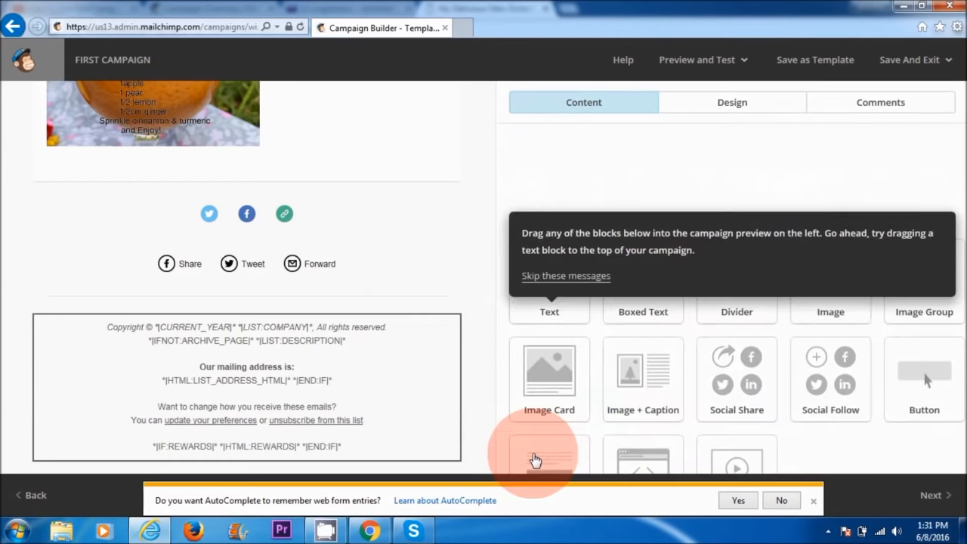
Step: Review the email design, proceed to the Confirm stage and check the pre-delivery checklist
left_click_drag(492, 318, 488, 189)
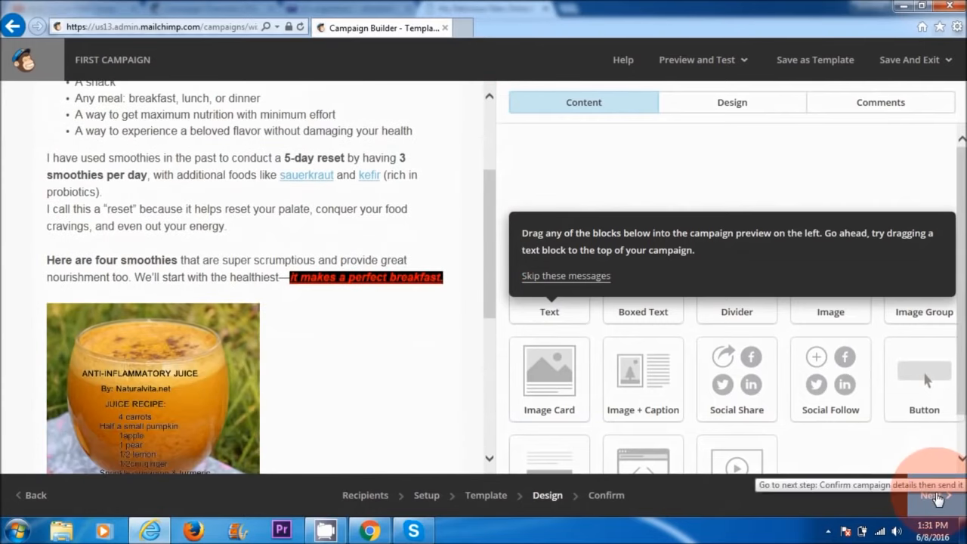
left_click(938, 499)
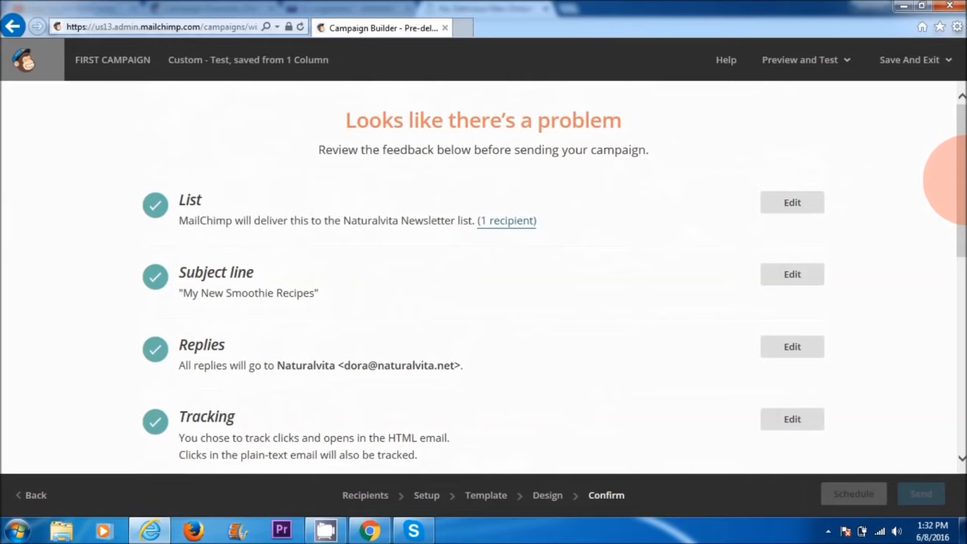
left_click_drag(960, 184, 957, 311)
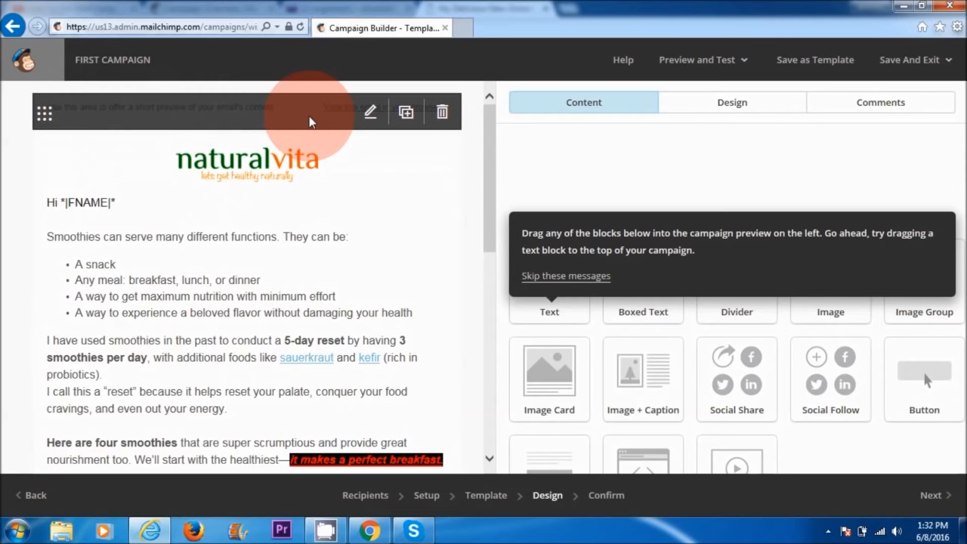
Step: Replace the preview text in the email's top text block with "New Smoothie Recipes", and save and close the block
left_click(371, 111)
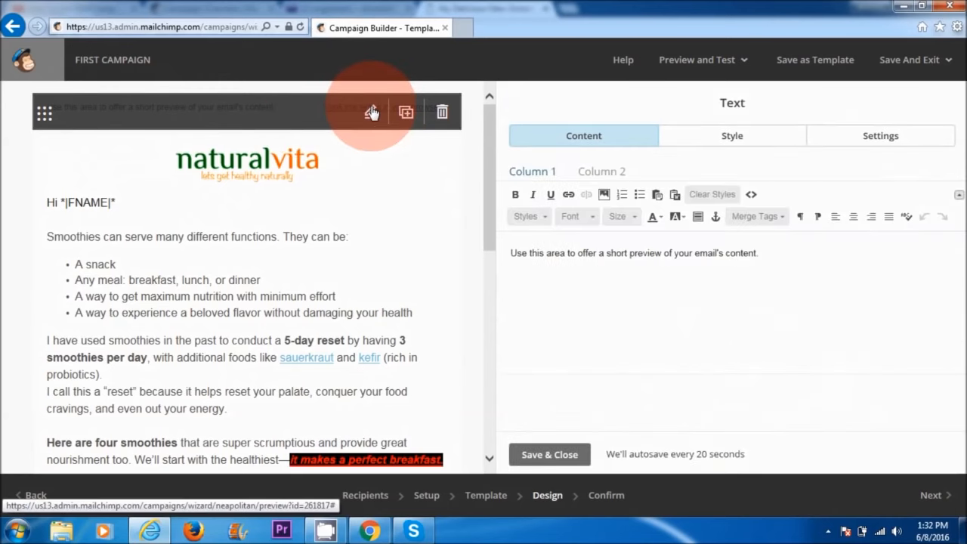
left_click_drag(784, 263, 511, 266)
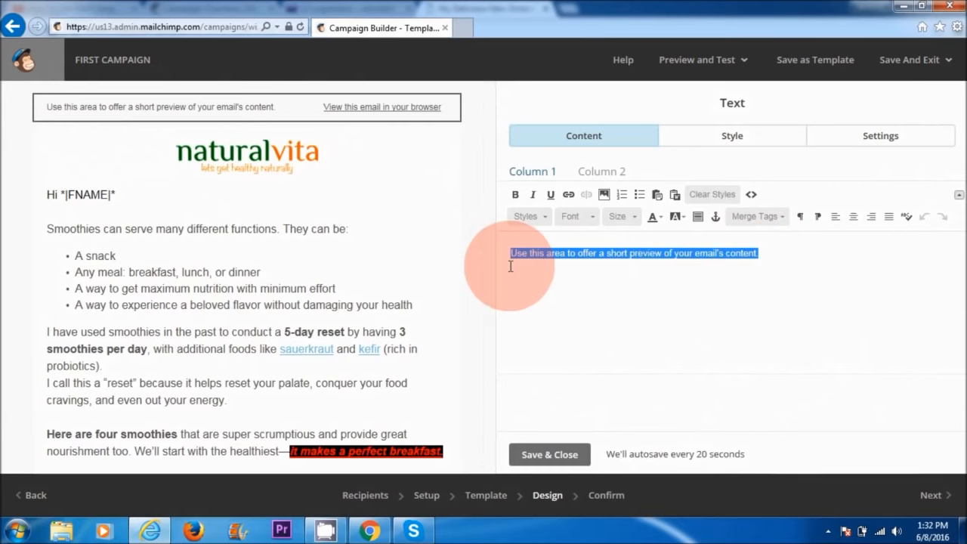
type("New Smoothie Recipes")
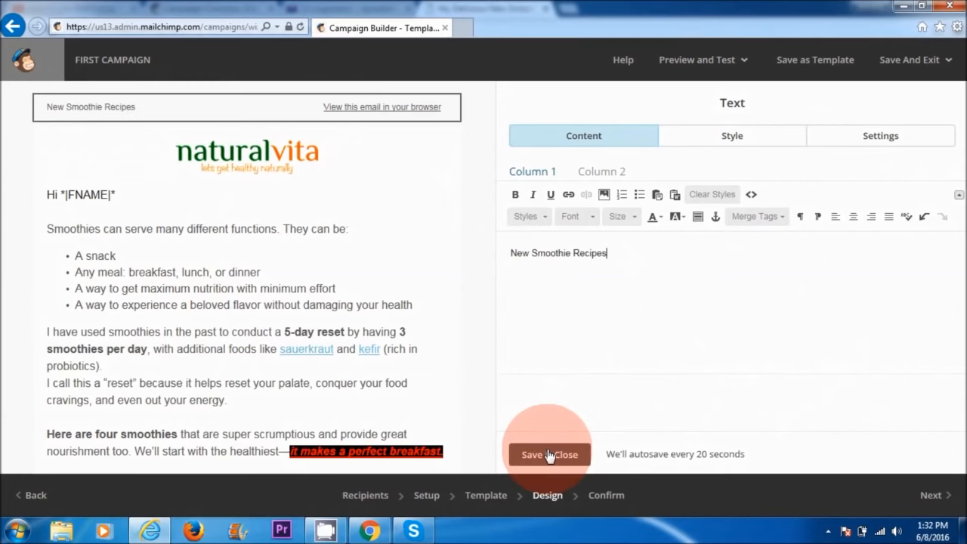
left_click(548, 453)
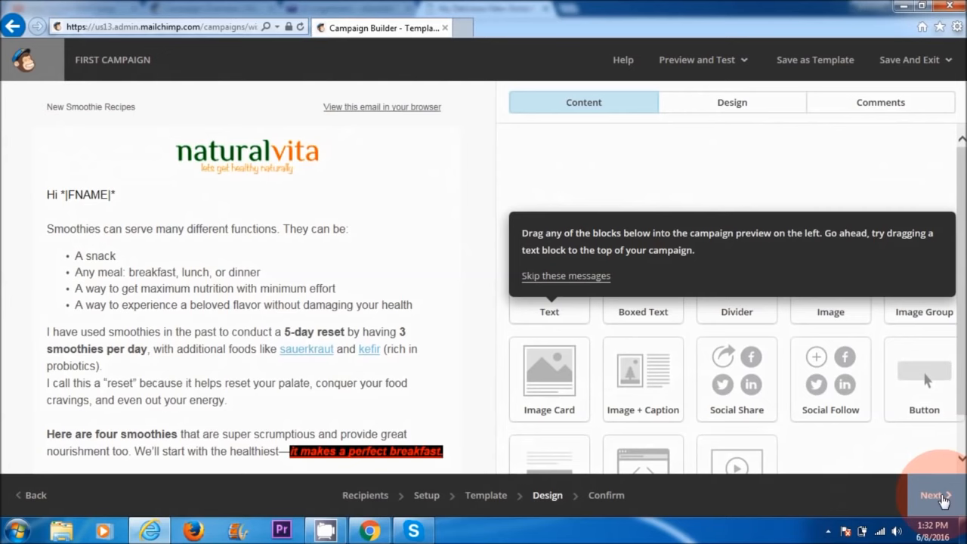
Step: Proceed to the Confirm stage and go through the whole pre-delivery checklist
left_click(930, 497)
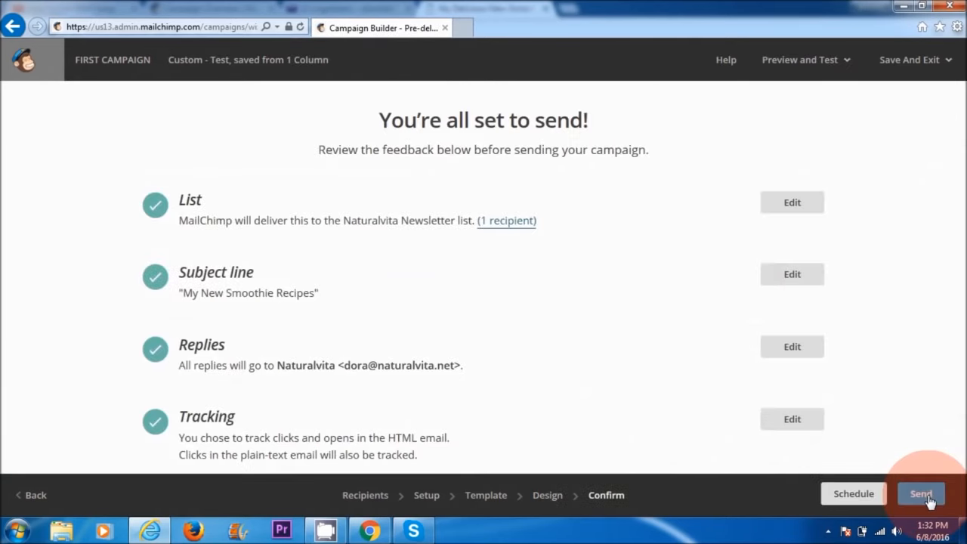
left_click_drag(963, 215, 963, 375)
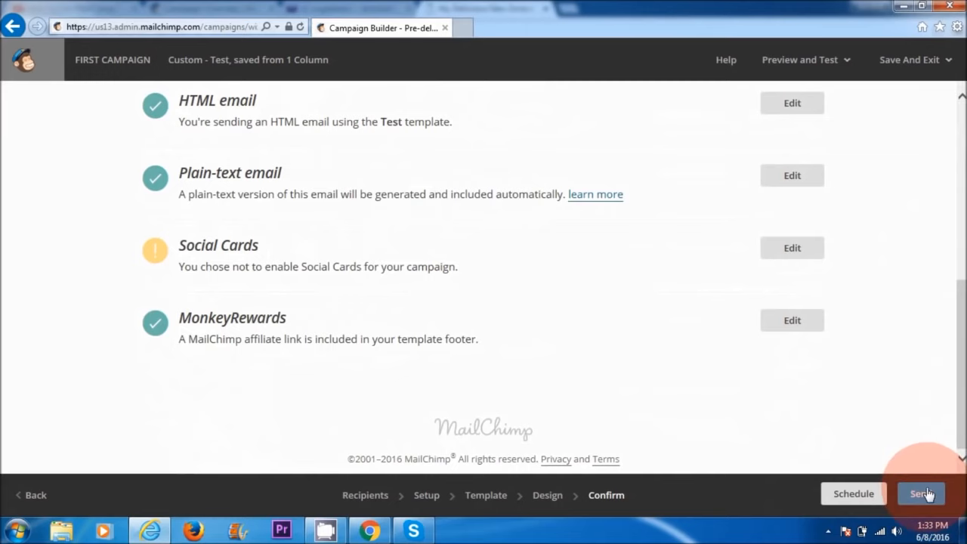
left_click_drag(958, 389, 947, 194)
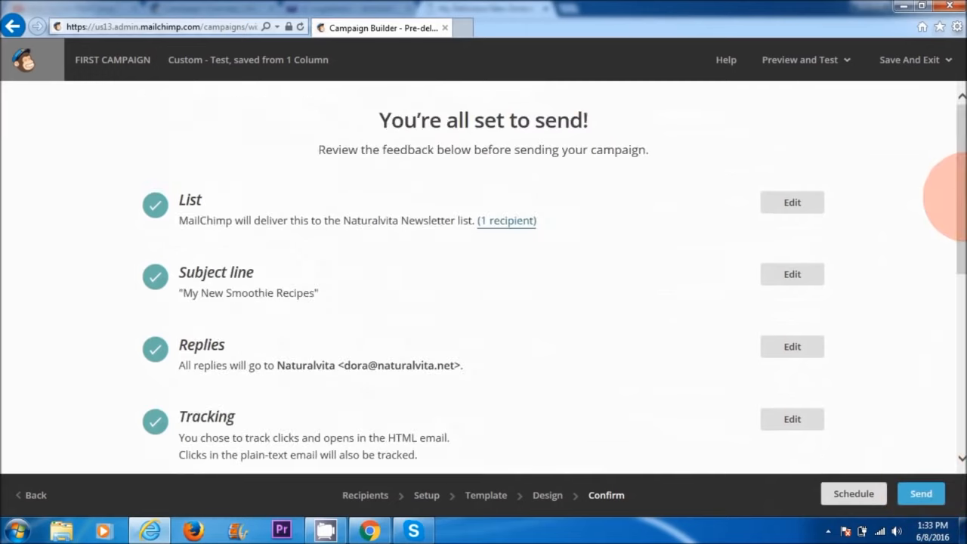
Step: Preview the campaign in desktop view, and open the test email form and close it without sending
left_click(821, 69)
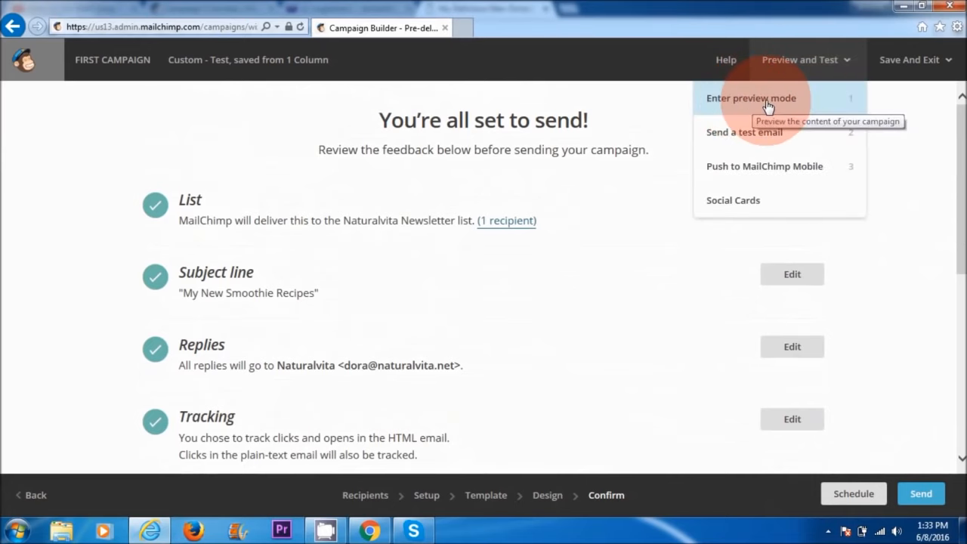
left_click(766, 104)
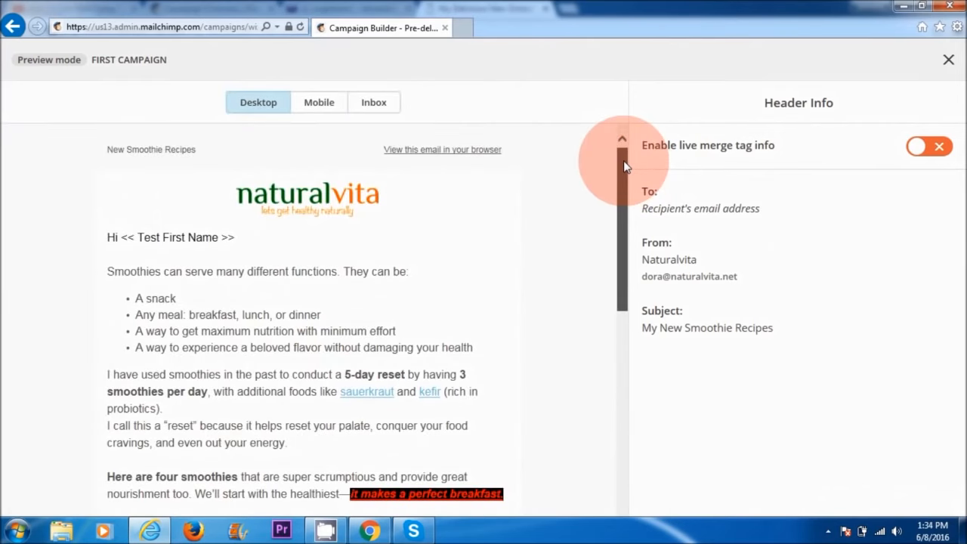
left_click_drag(624, 160, 612, 218)
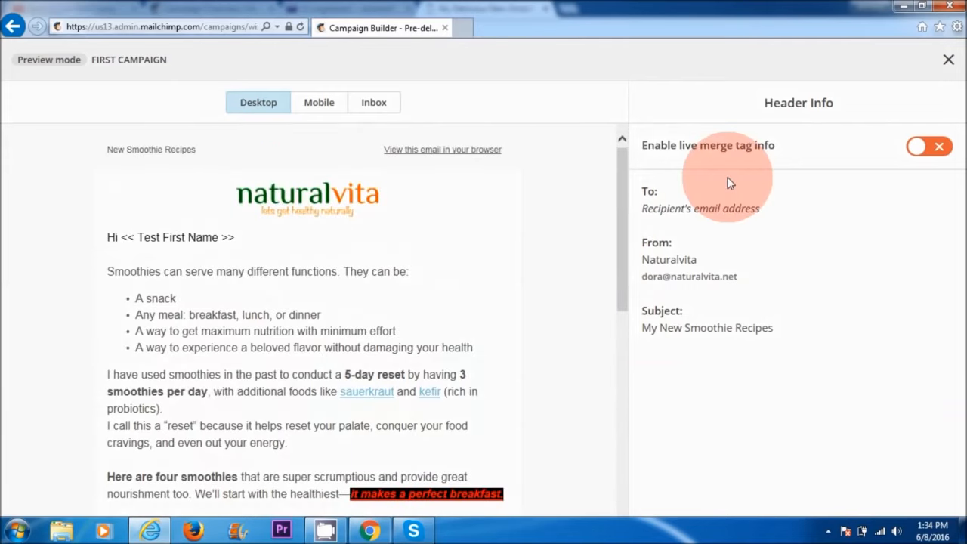
left_click(950, 60)
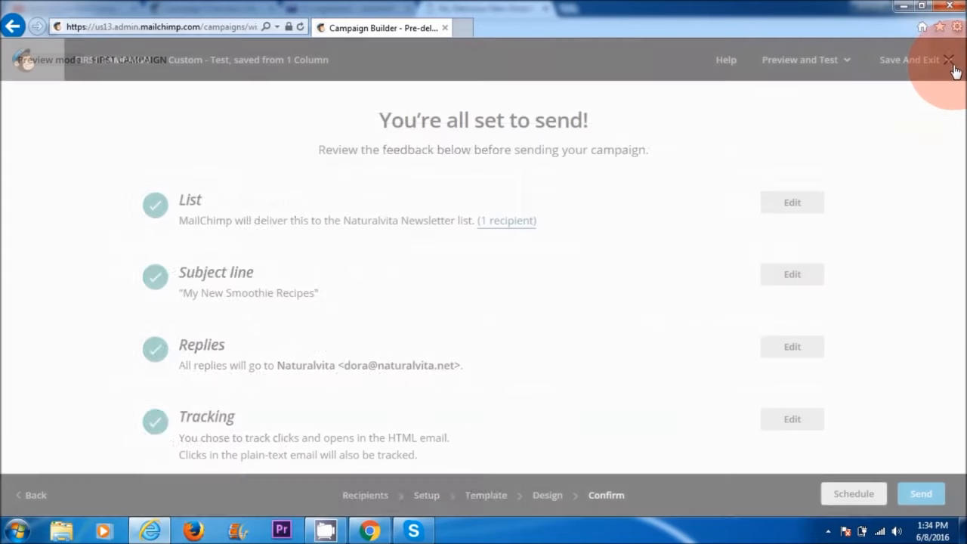
left_click(815, 61)
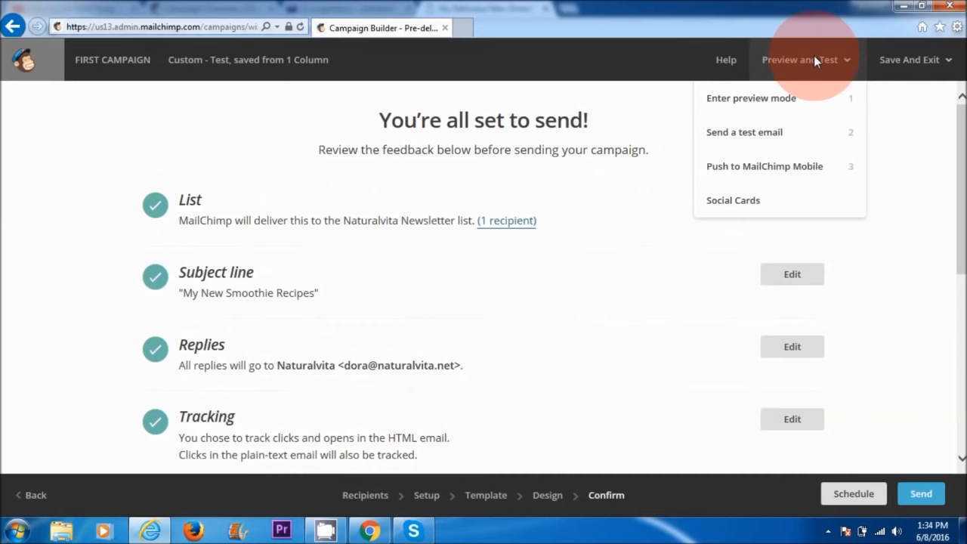
left_click(776, 144)
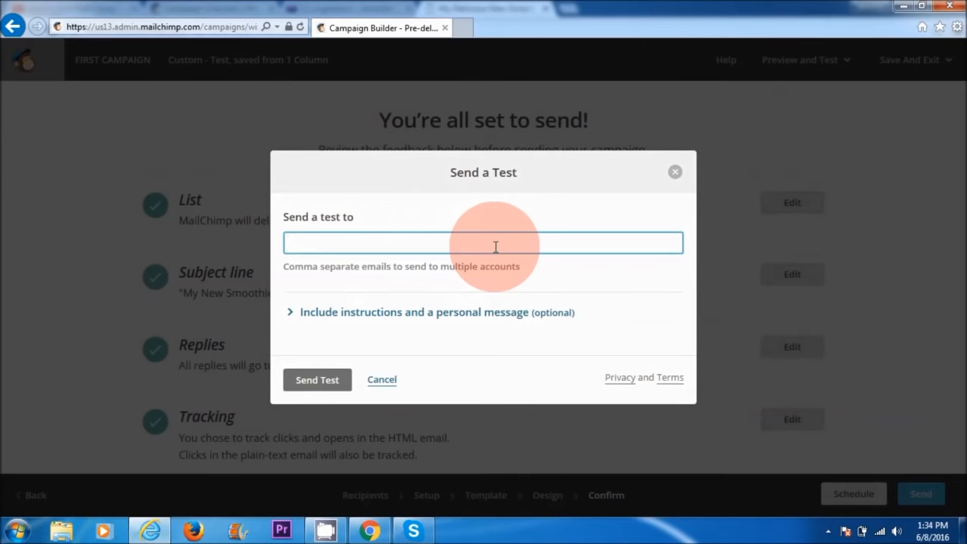
left_click(674, 173)
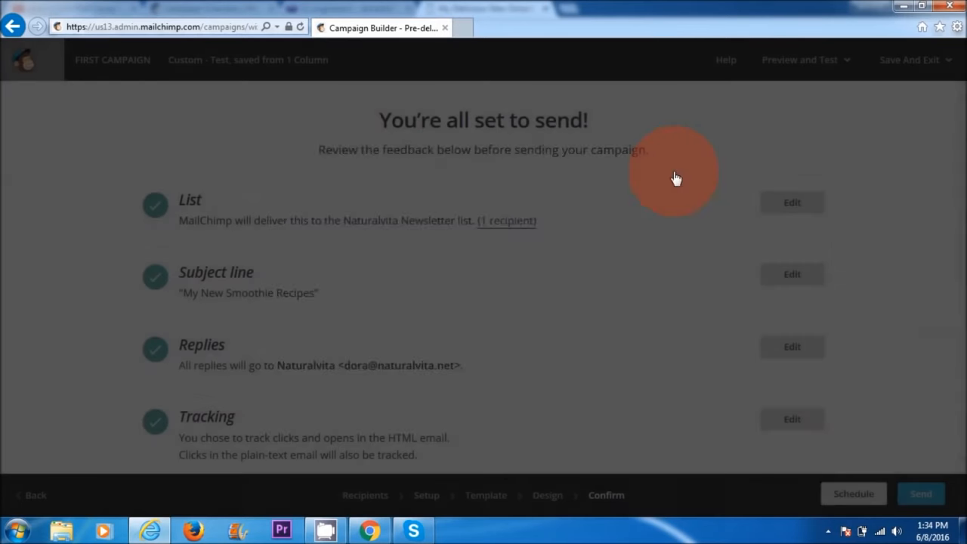
Step: Send the campaign to the Naturalvita Newsletter list and confirm the delivery
left_click_drag(962, 151, 962, 334)
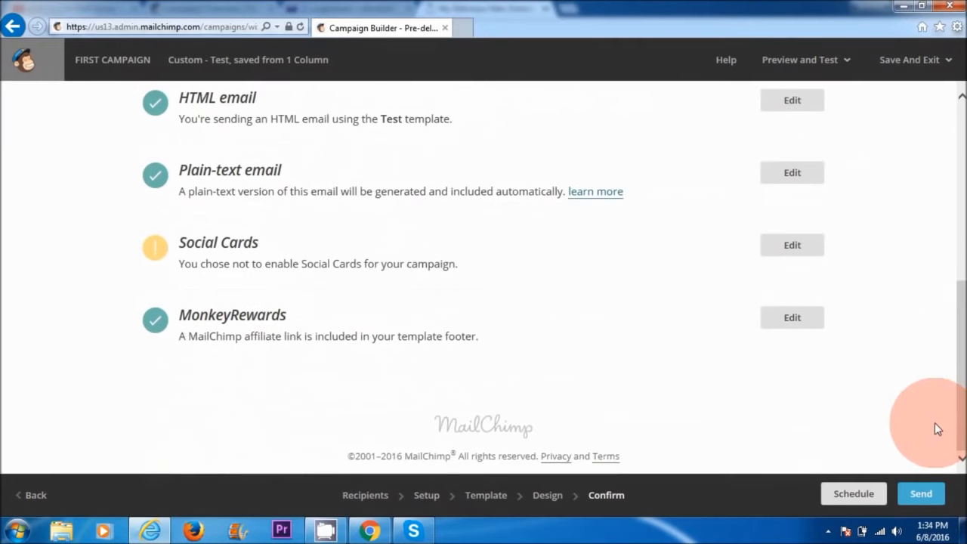
left_click(920, 496)
left_click(465, 455)
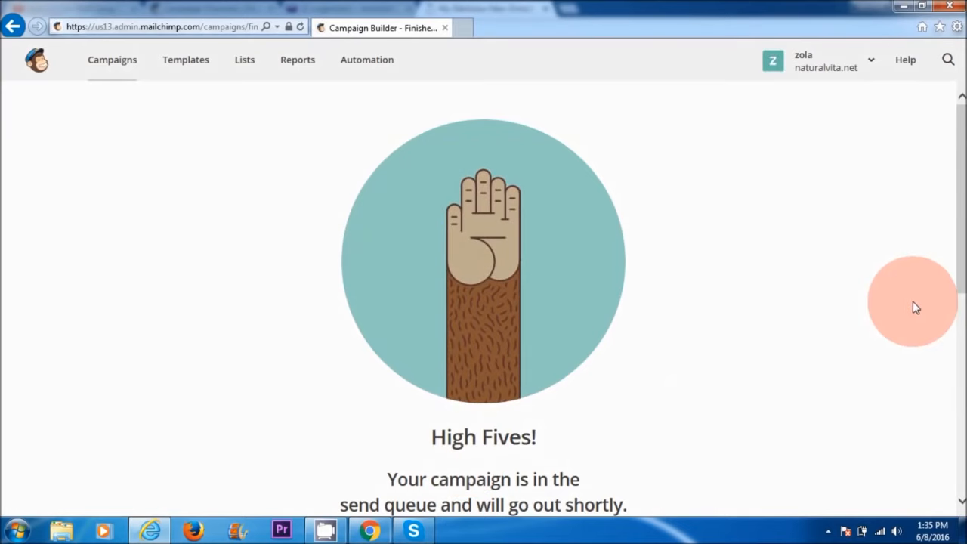
Step: Switch to Chrome, read through the received "My New Smoothie Recipes" email in Yahoo Mail, and test the link on its juice image
left_click(371, 534)
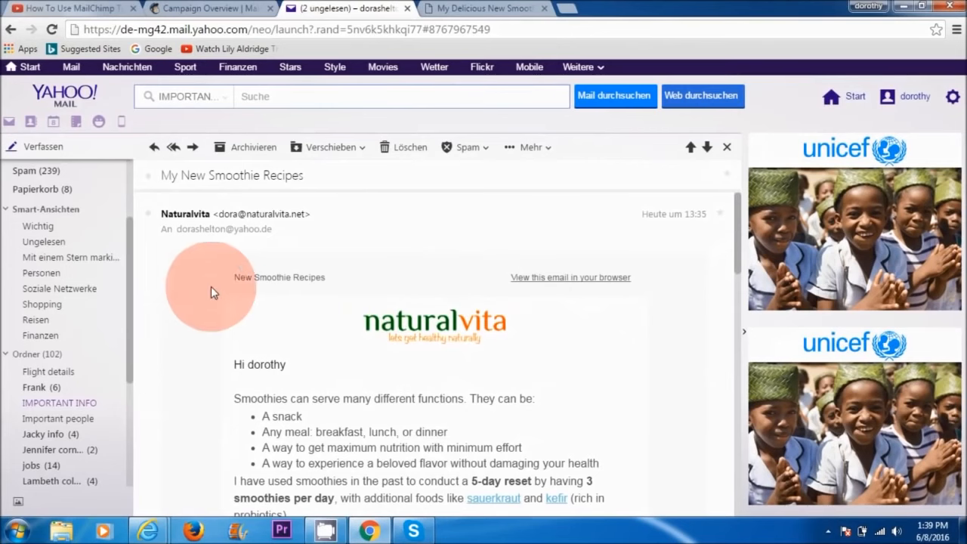
left_click_drag(735, 236, 737, 258)
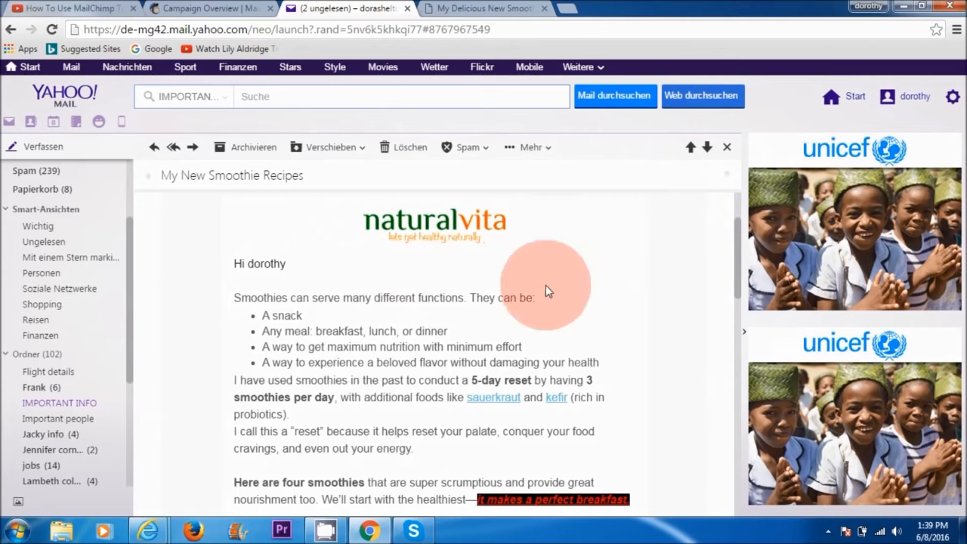
left_click_drag(738, 259, 738, 294)
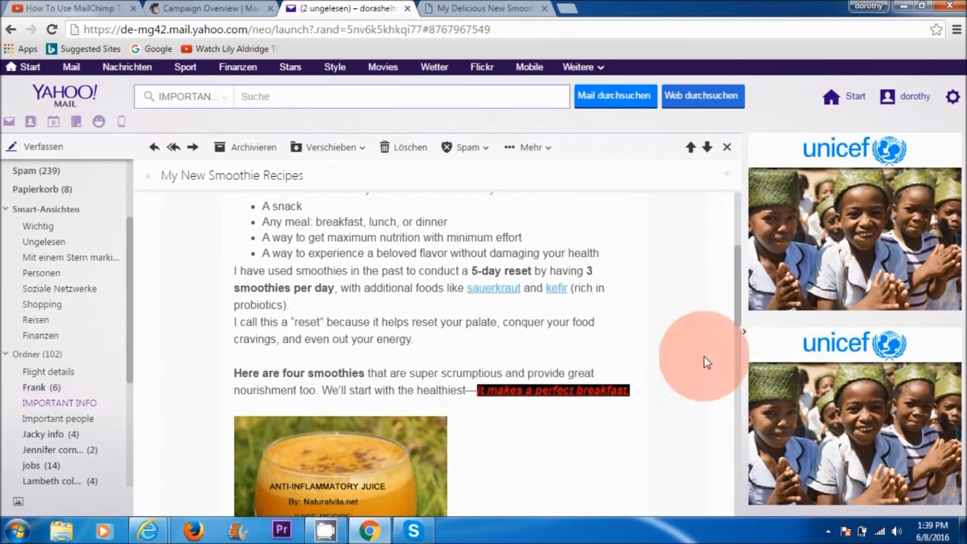
left_click_drag(742, 299, 735, 335)
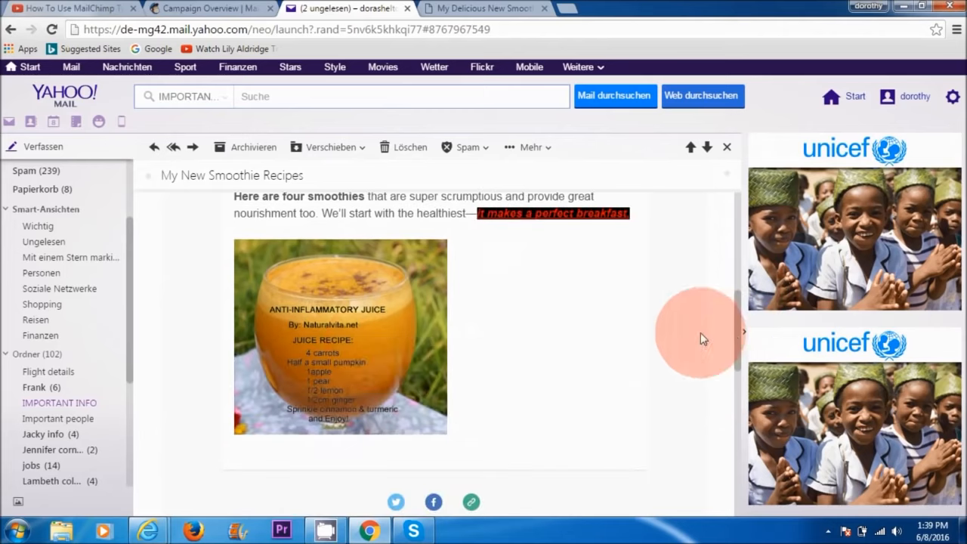
left_click(348, 346)
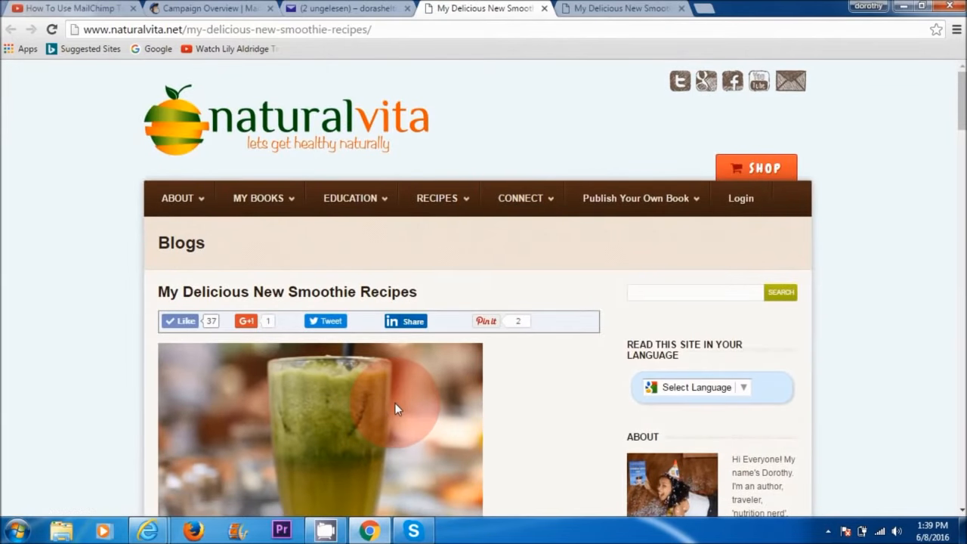
mouse_move(966, 104)
left_mouse_down()
mouse_move(964, 266)
mouse_move(966, 104)
left_mouse_up()
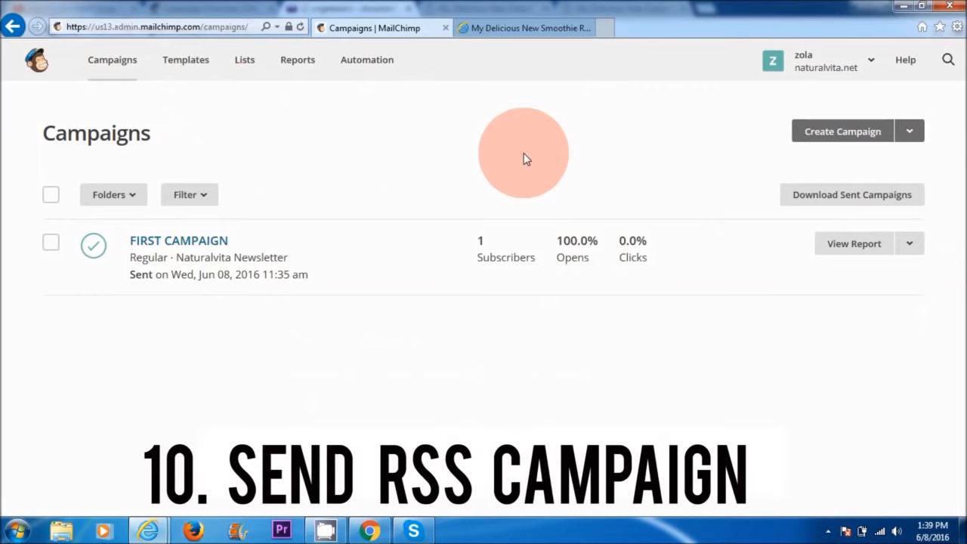
left_click(113, 60)
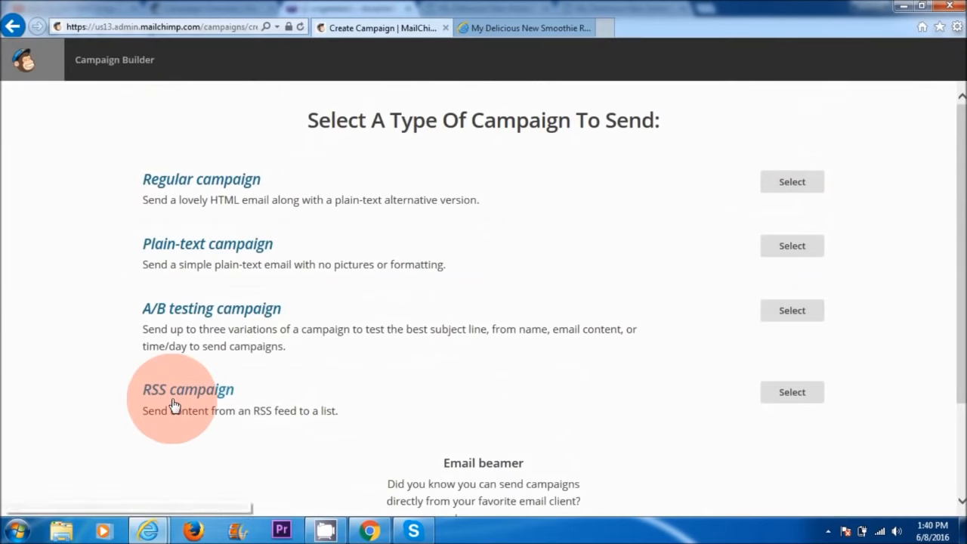
left_click(181, 398)
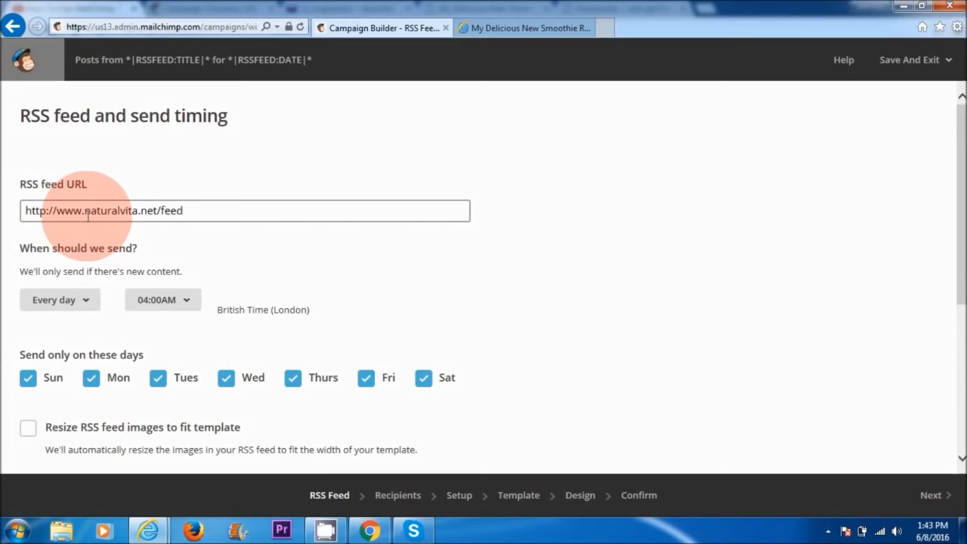
left_click_drag(88, 214, 155, 209)
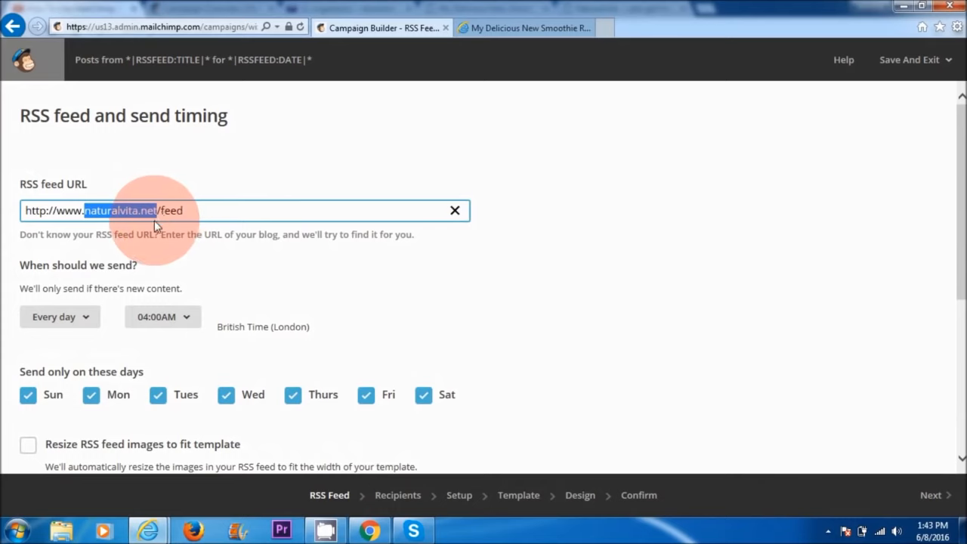
left_click(217, 212)
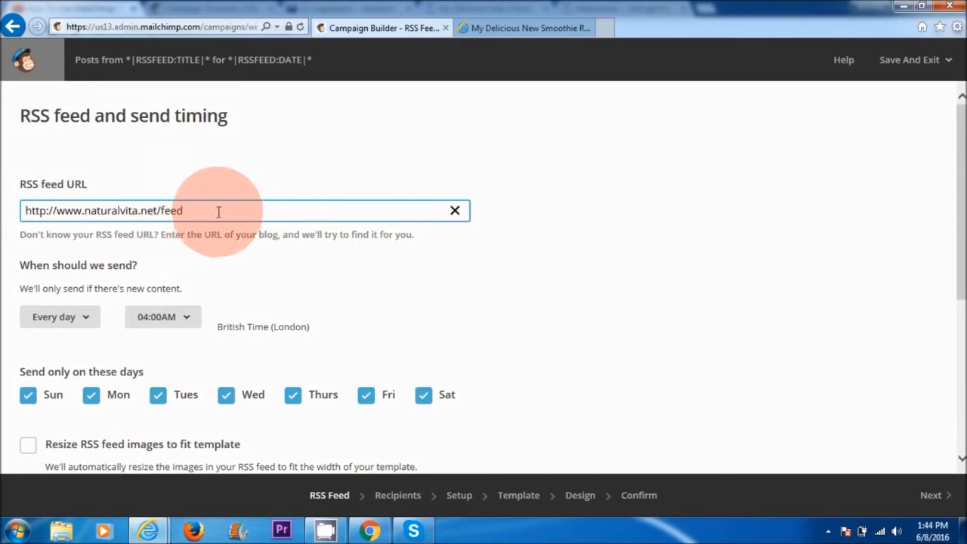
left_click(345, 249)
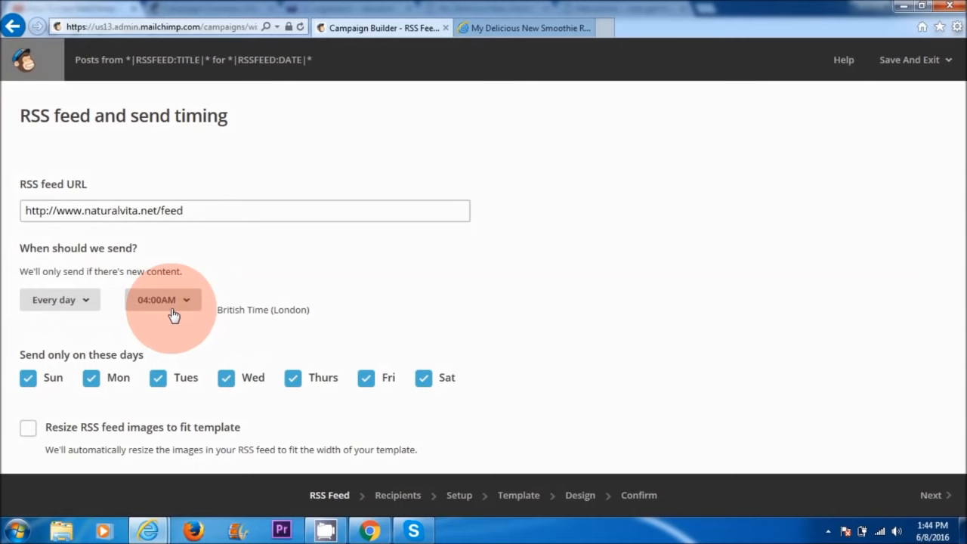
Step: Schedule the RSS campaign for every week on Monday at 01:00PM, and enable resizing of feed images to fit the template
left_click(86, 302)
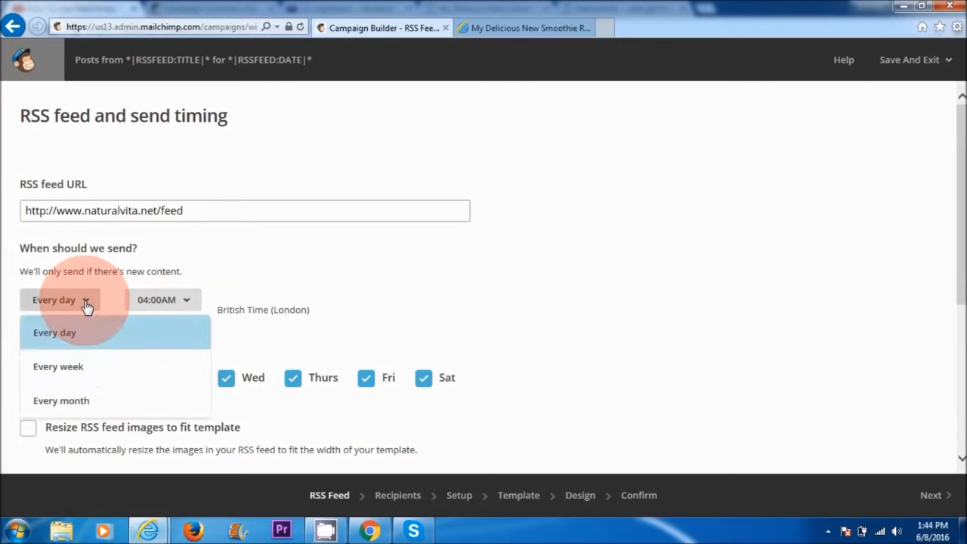
left_click(77, 368)
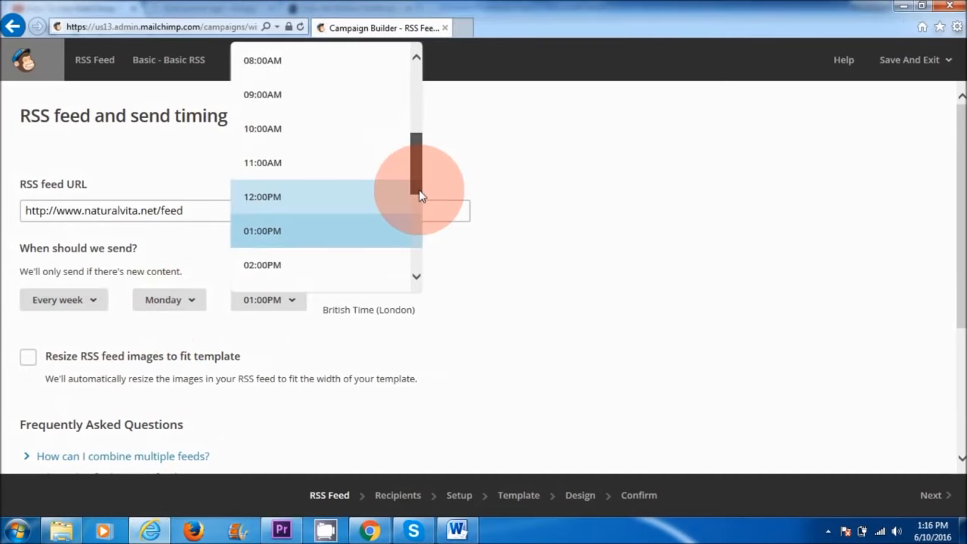
scroll(417, 194, "down", 1)
left_click(301, 206)
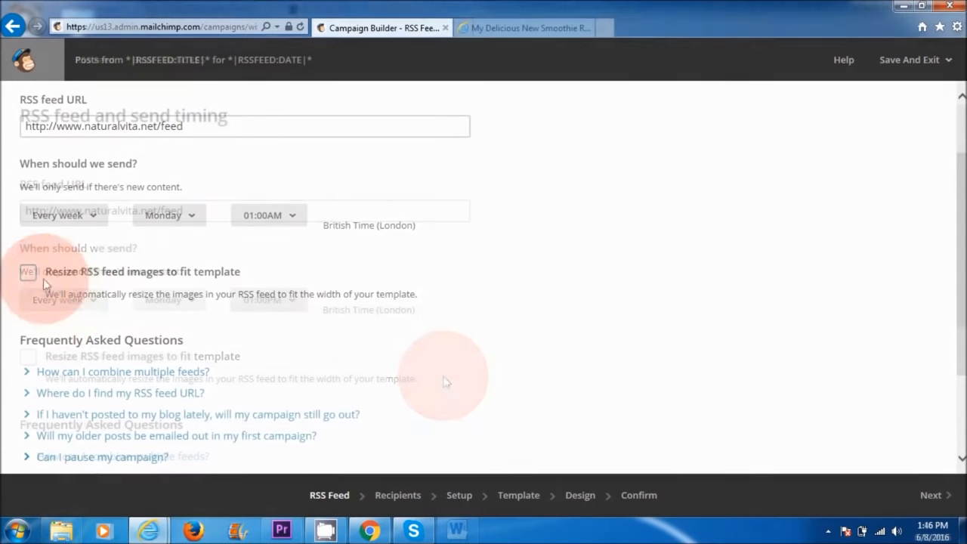
left_click(28, 272)
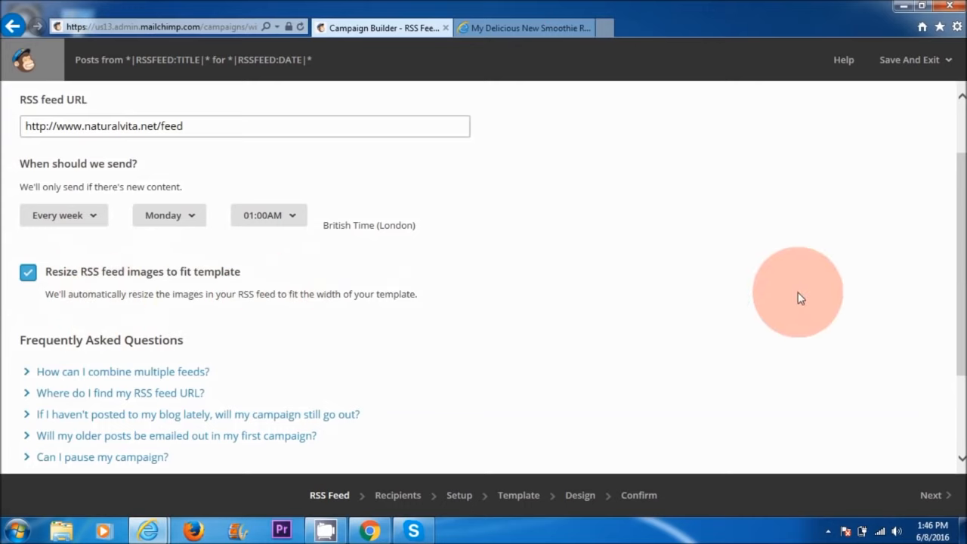
Step: Proceed to the Recipients stage and choose to send to the entire Naturalvita Newsletter list
left_click_drag(954, 293, 957, 399)
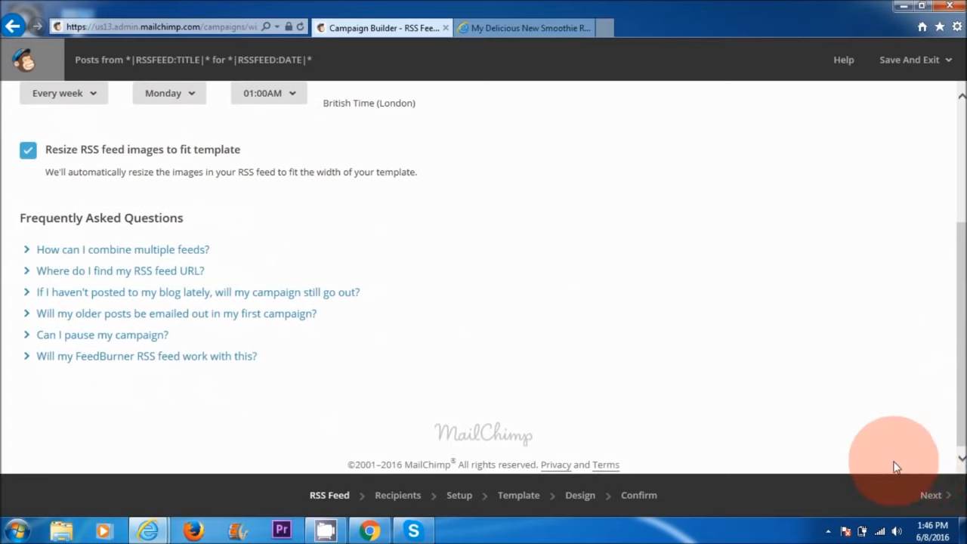
left_click(944, 497)
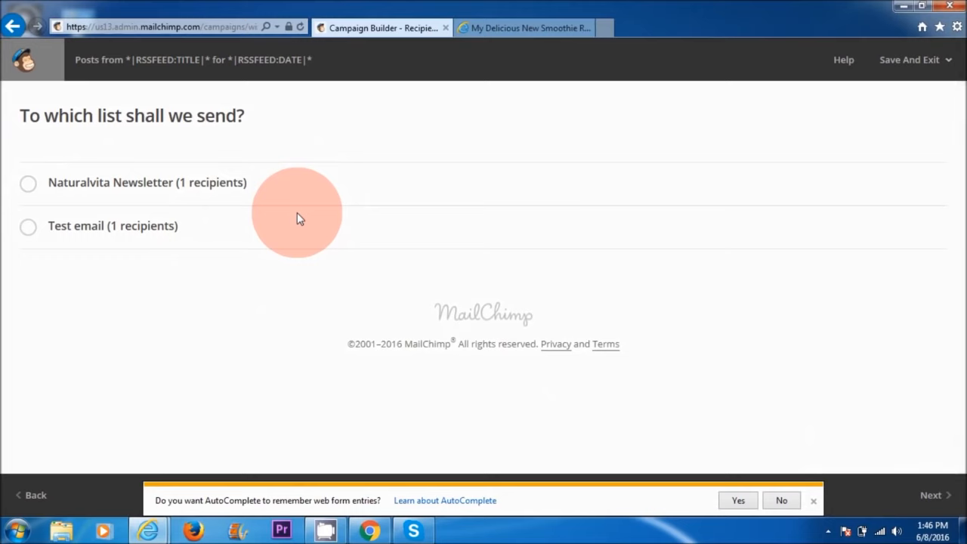
left_click(28, 186)
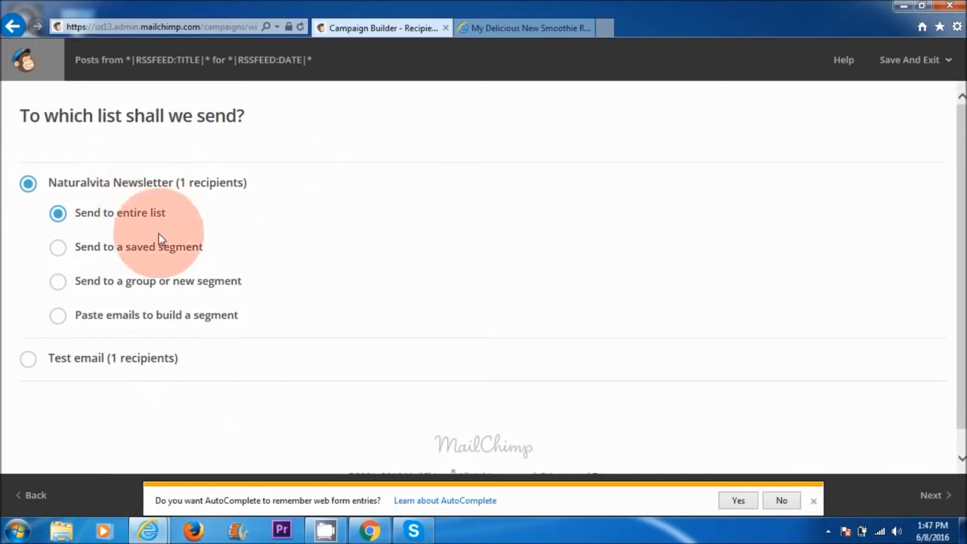
left_click(89, 229)
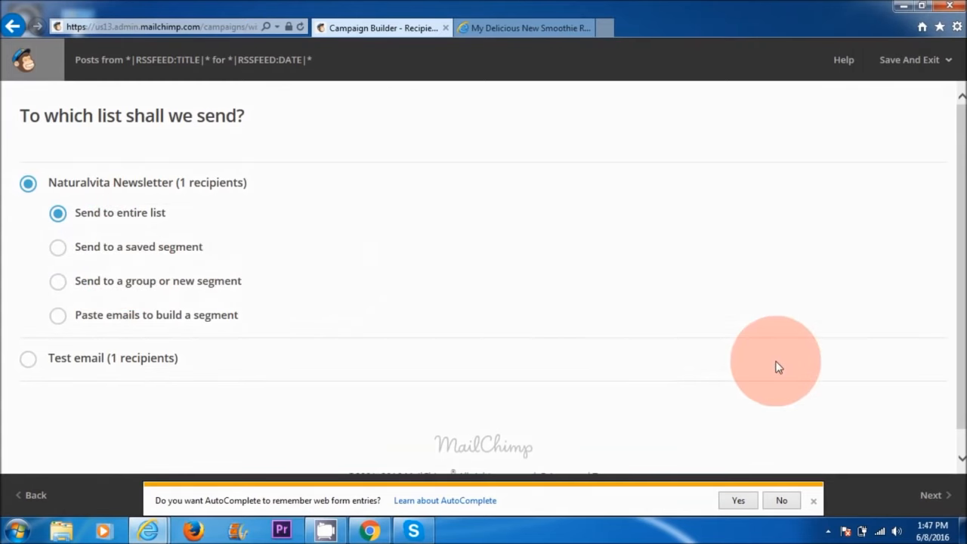
Step: Proceed to the Setup stage, review the info and options of the RSS Feed campaign, and continue to the Template stage
left_click(813, 503)
left_click(933, 495)
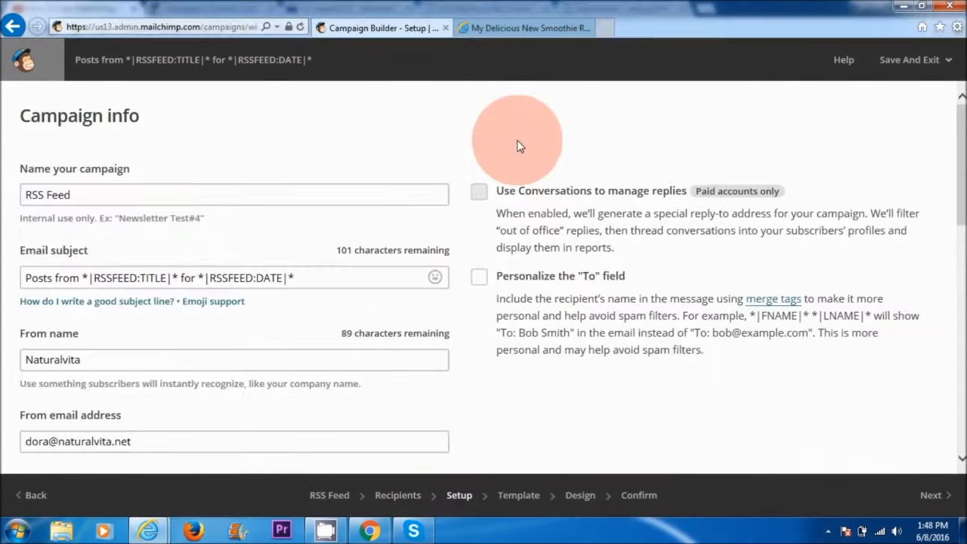
triple_click(151, 135)
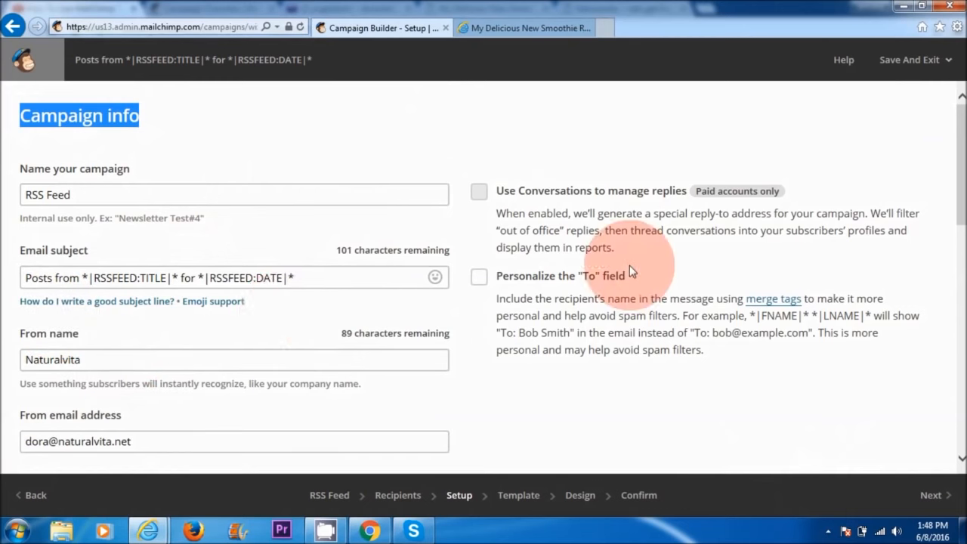
scroll(630, 265, "down", 8)
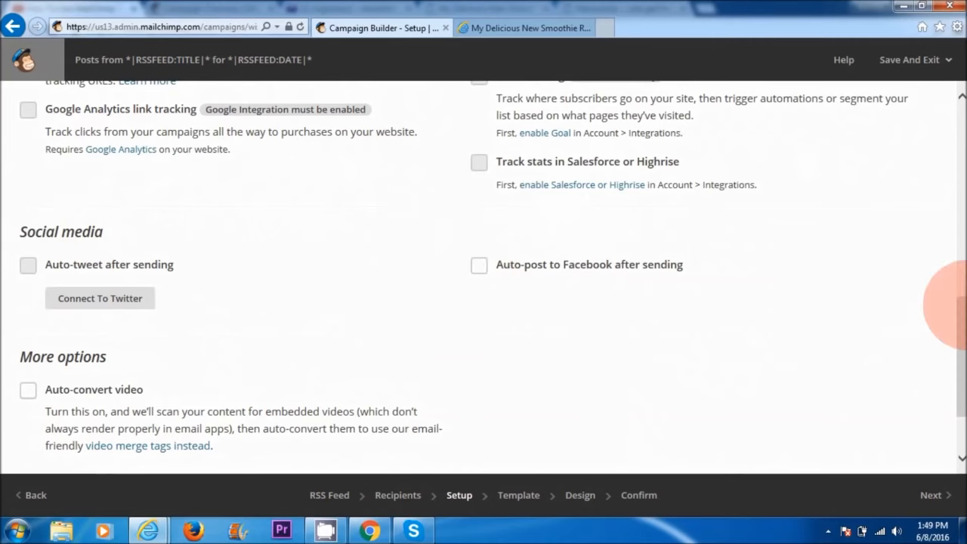
left_click_drag(950, 302, 944, 352)
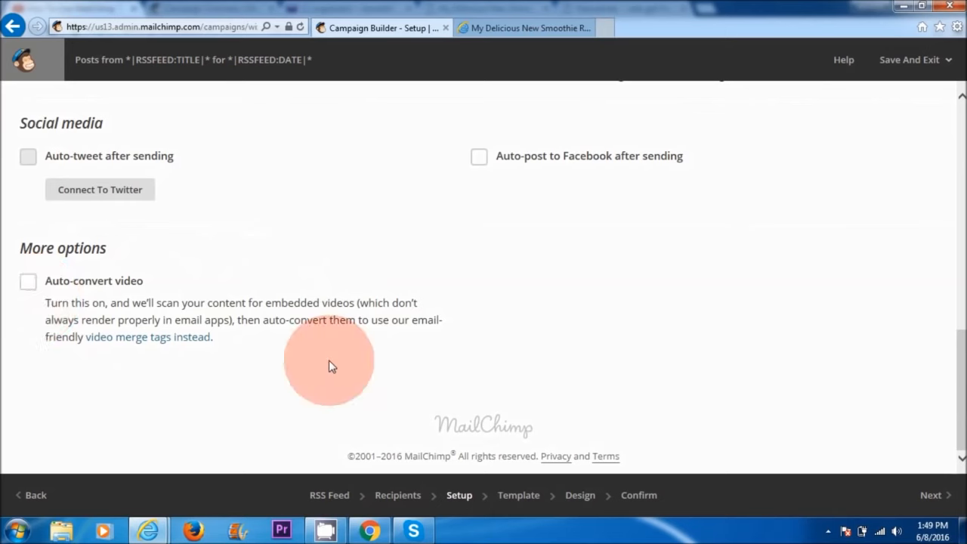
left_click(924, 496)
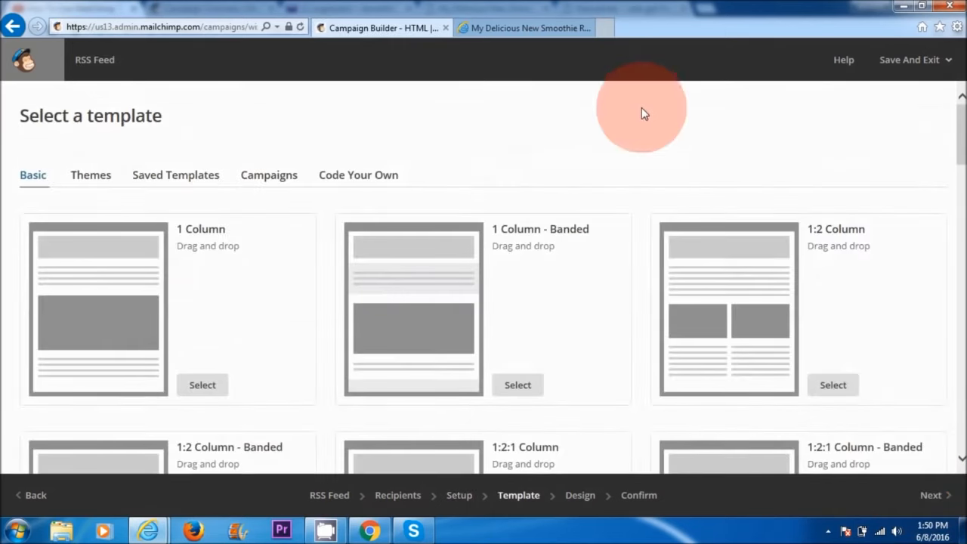
Step: Choose the Basic RSS template for the campaign and look over its content blocks in the Design stage
left_click_drag(960, 160, 960, 371)
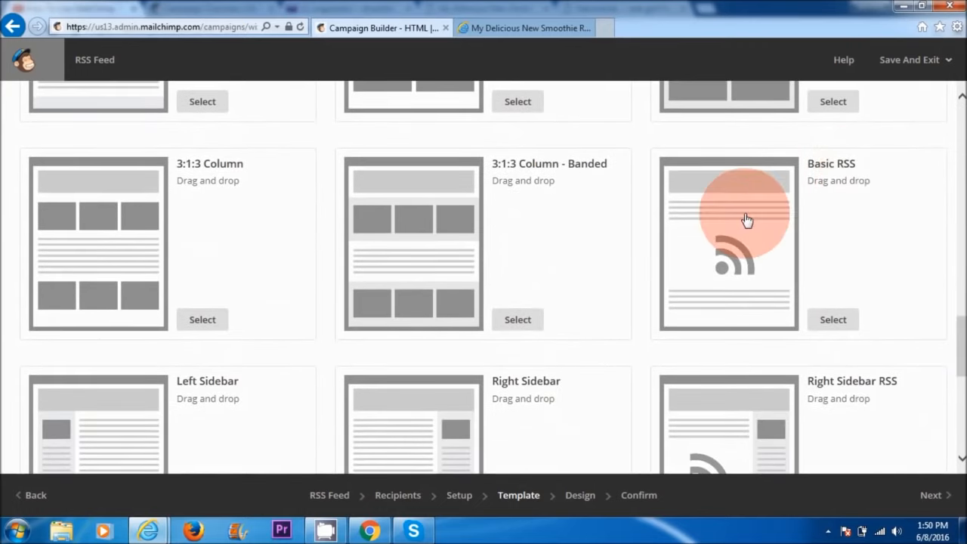
left_click_drag(960, 325, 960, 368)
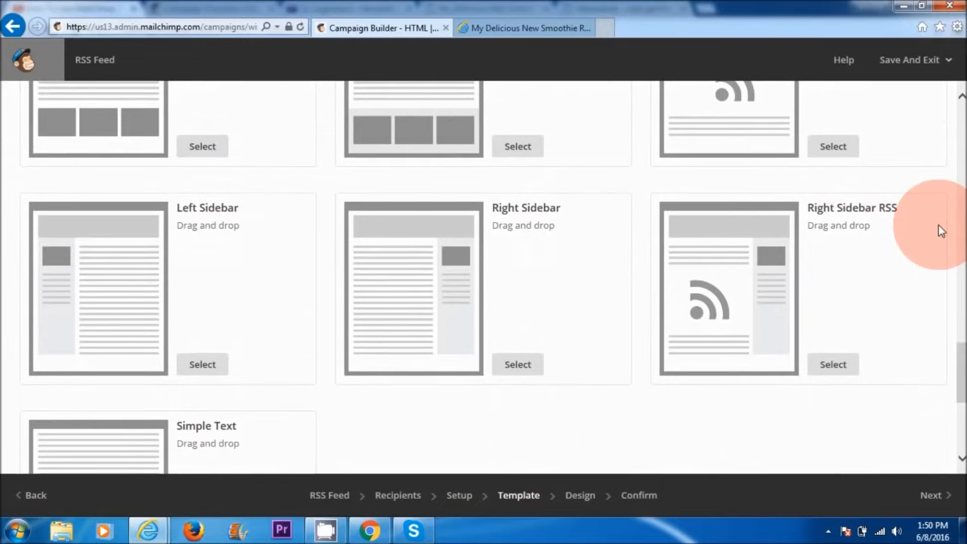
left_click_drag(963, 379, 963, 348)
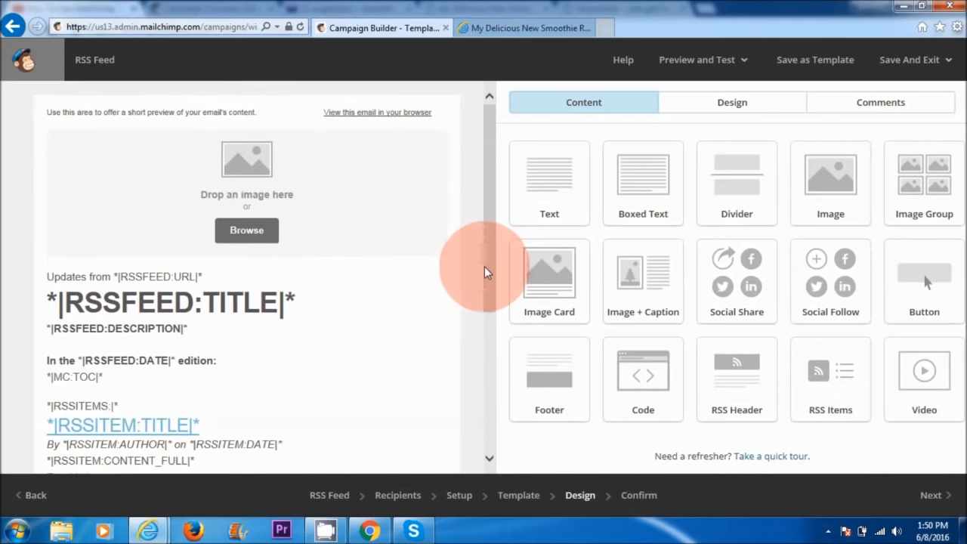
left_click_drag(492, 259, 496, 313)
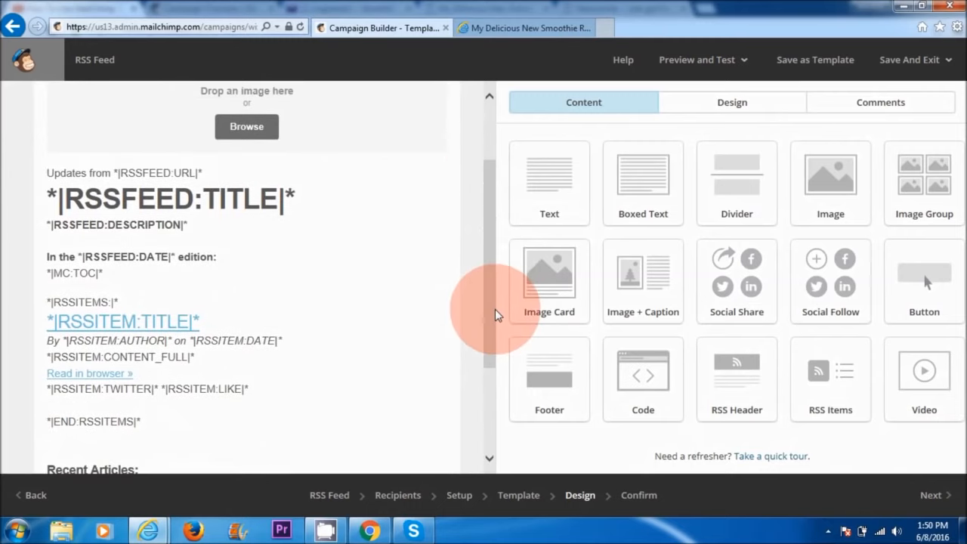
scroll(367, 235, "up", 2)
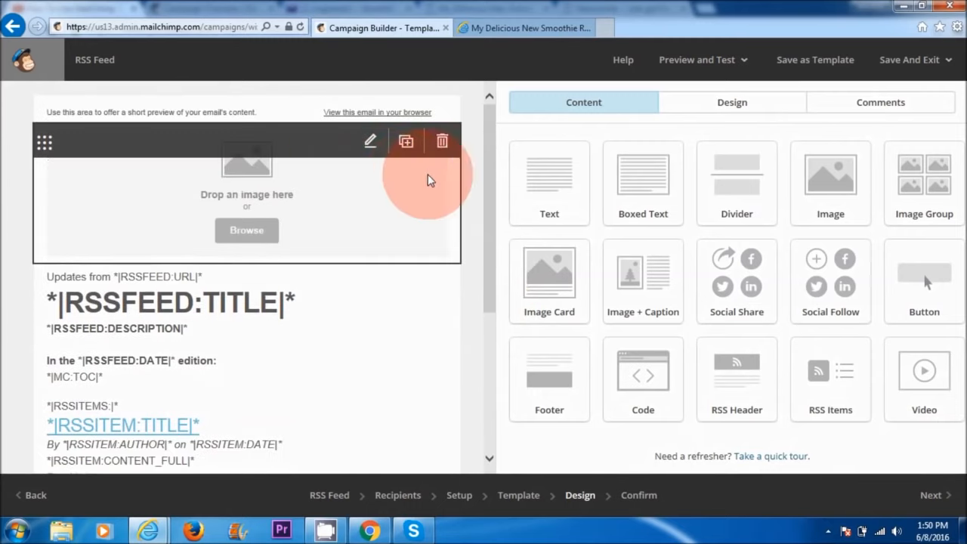
Step: Fill the header image placeholder with the existing image "natural vita only hq.02" from the File Manager
left_click(371, 150)
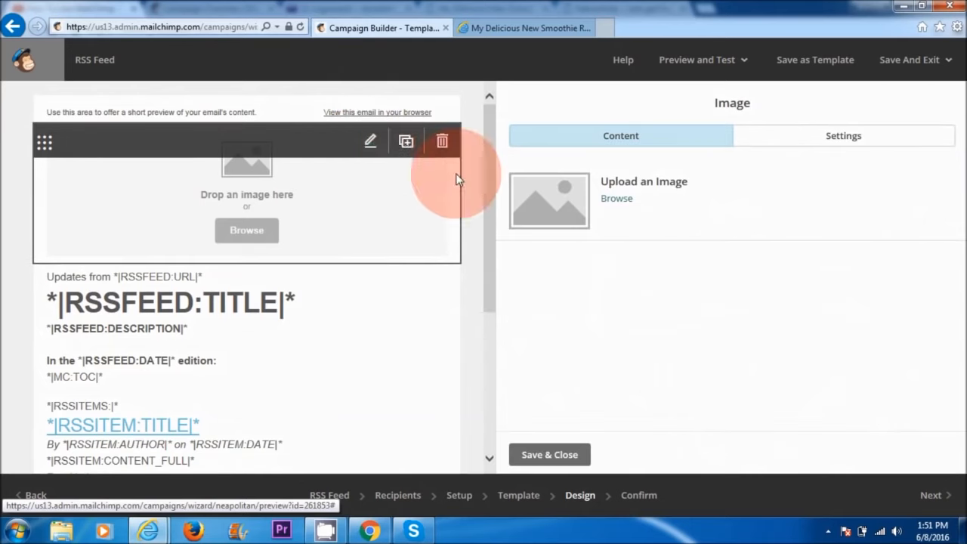
left_click(618, 200)
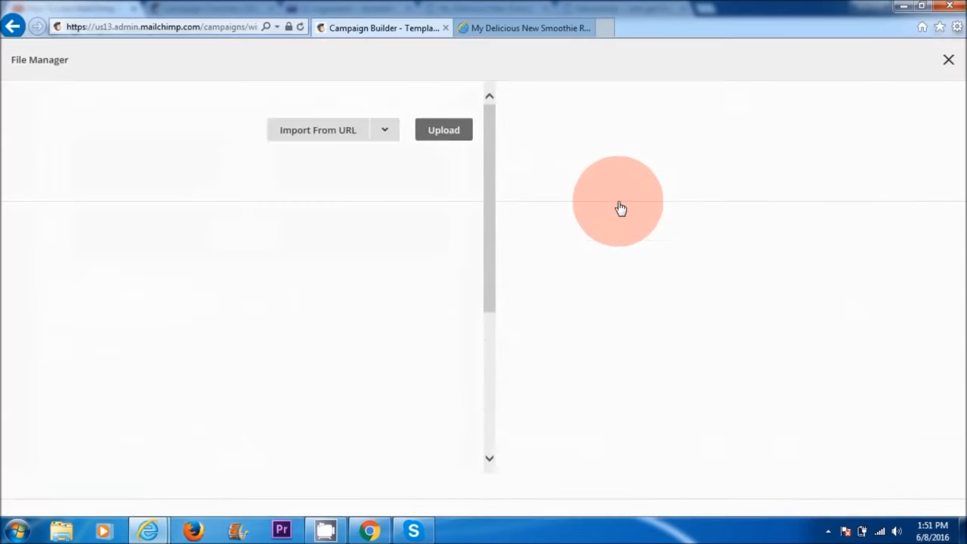
left_click(918, 130)
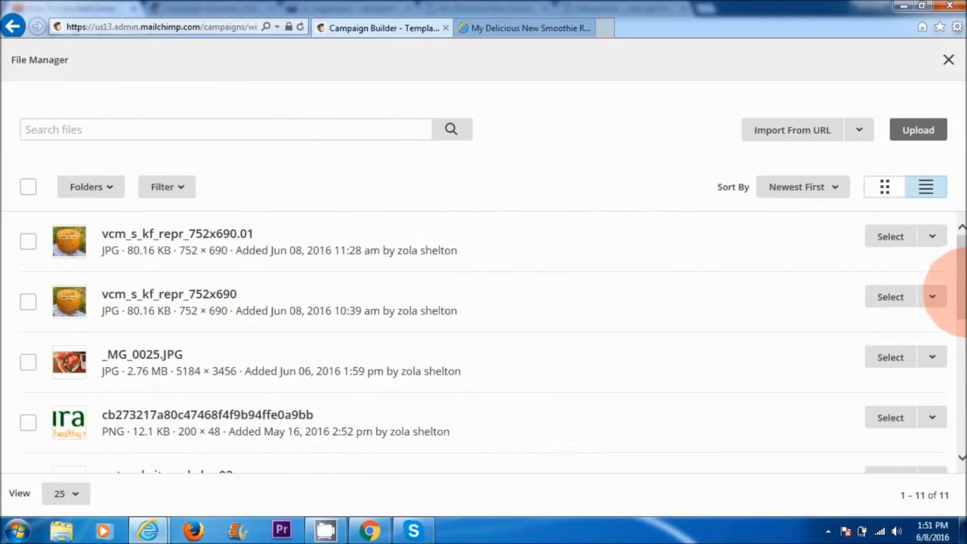
scroll(941, 298, "down", 2)
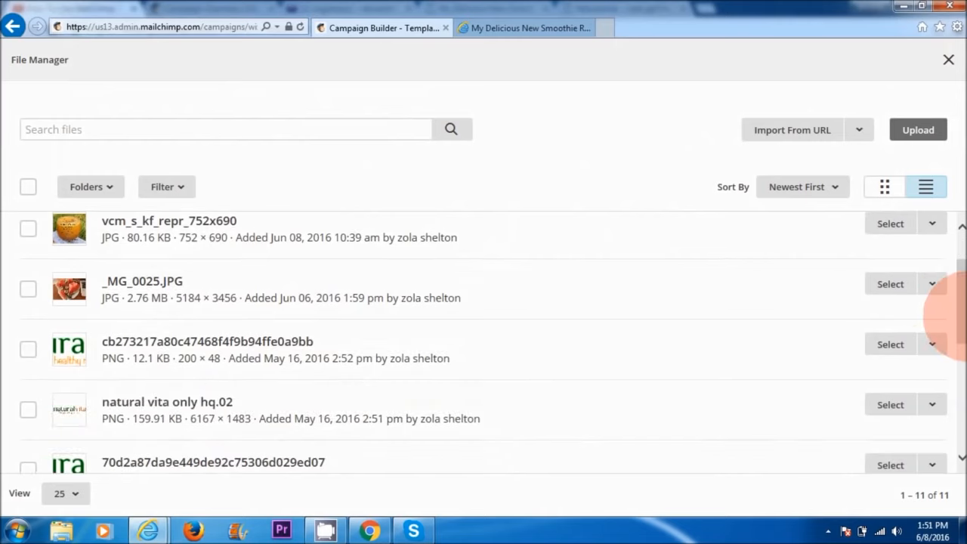
left_click(28, 412)
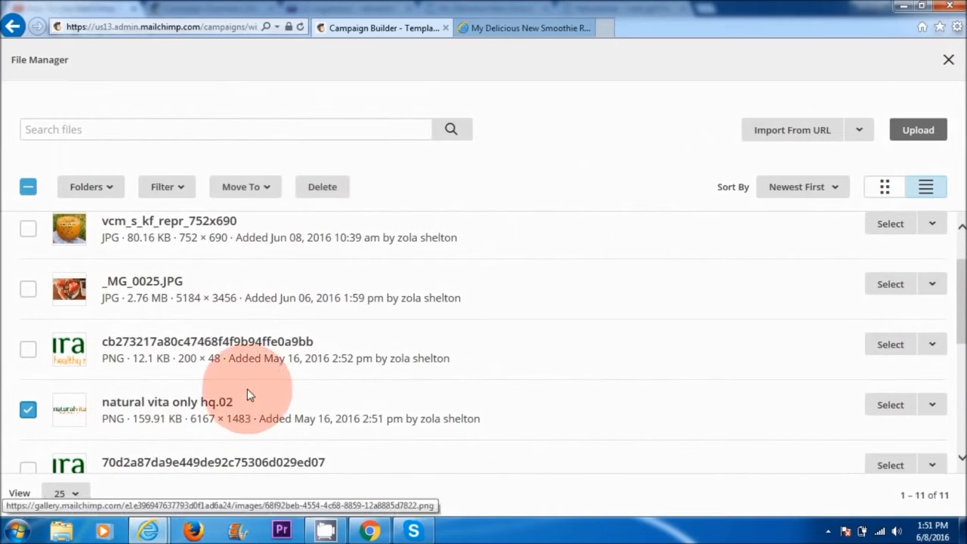
left_click(890, 406)
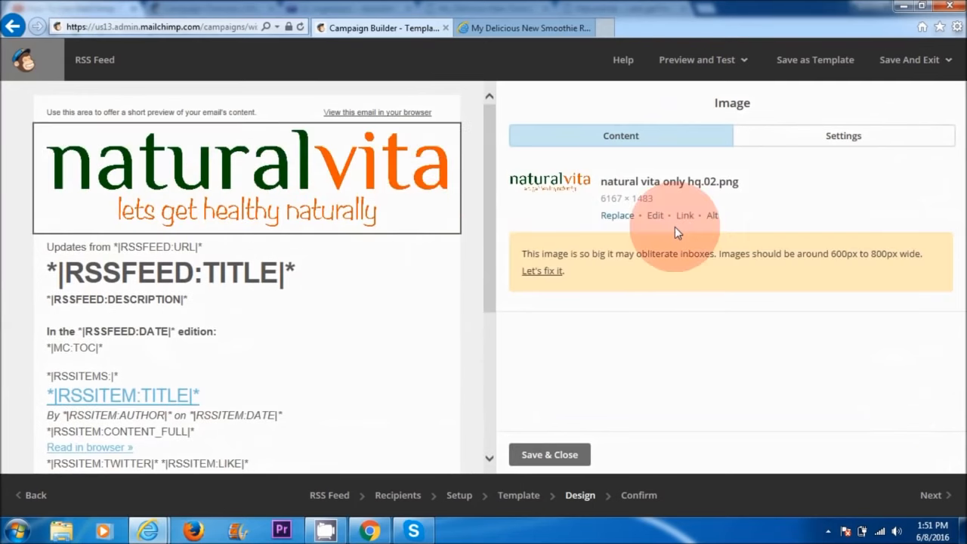
Step: Resize the header logo to a width of 200 with the proportions locked, and save the edited image
left_click(656, 219)
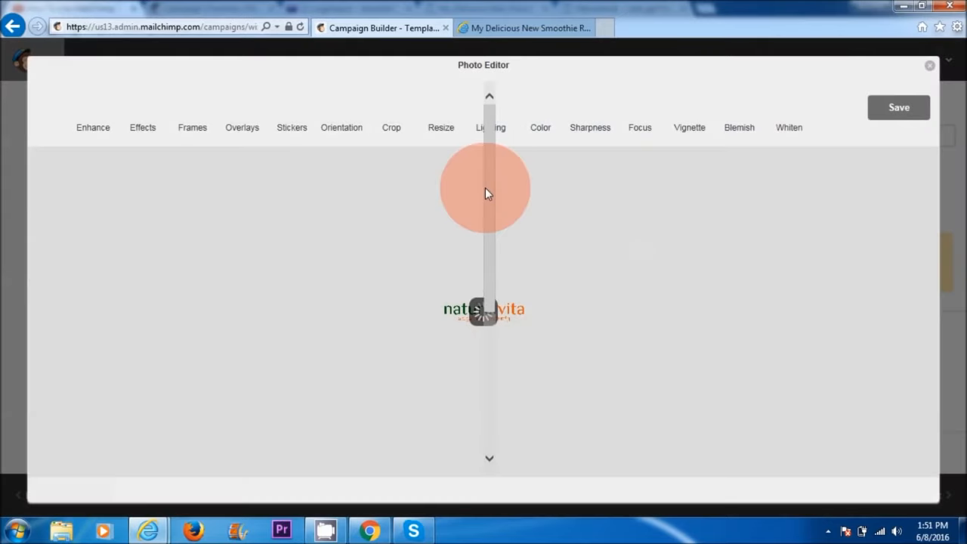
left_click(438, 130)
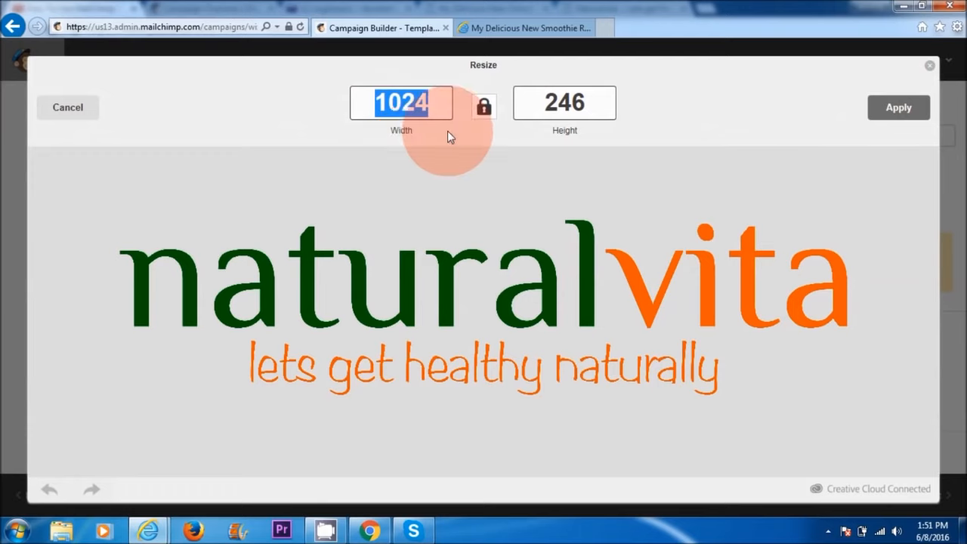
type("200")
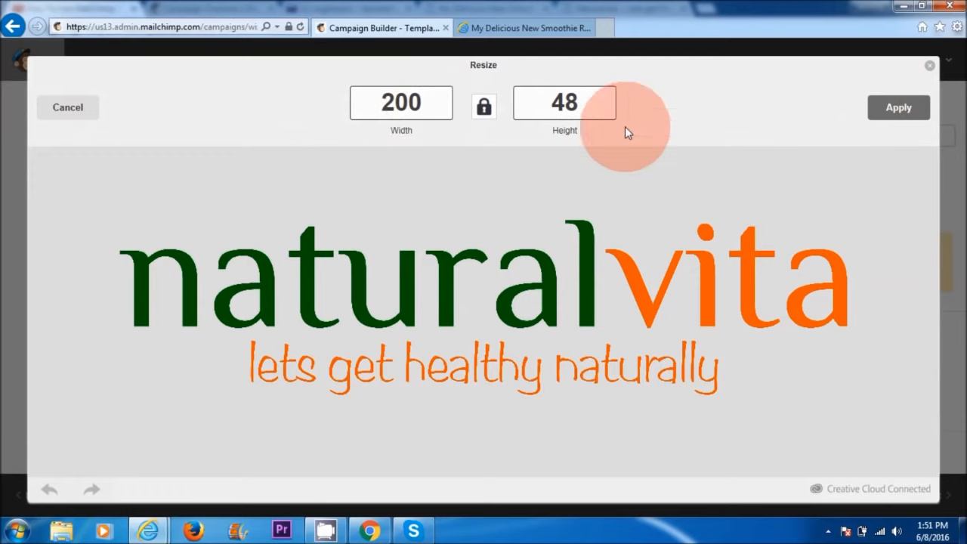
left_click(897, 110)
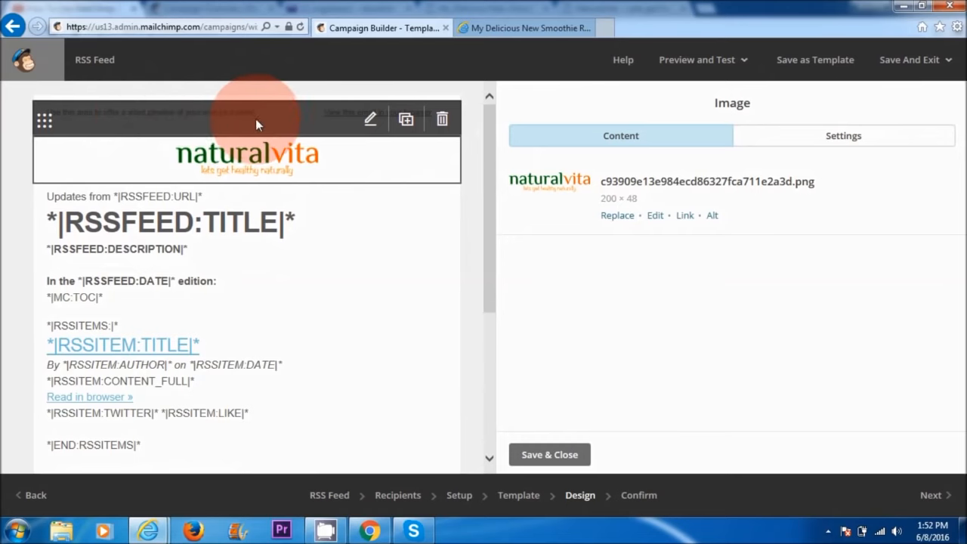
Step: Replace the preview text above the logo with "RSS FEED" and save the text block
left_click(371, 121)
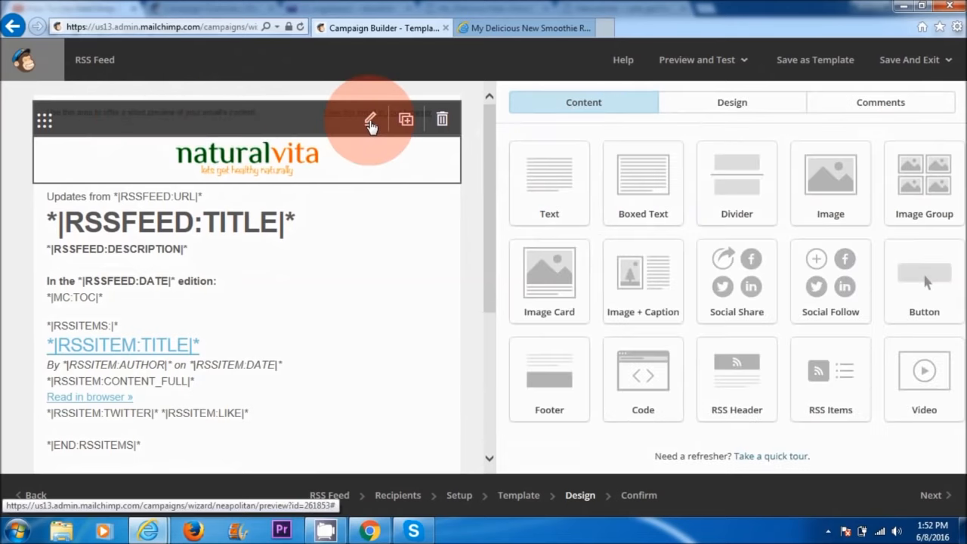
left_click(546, 261)
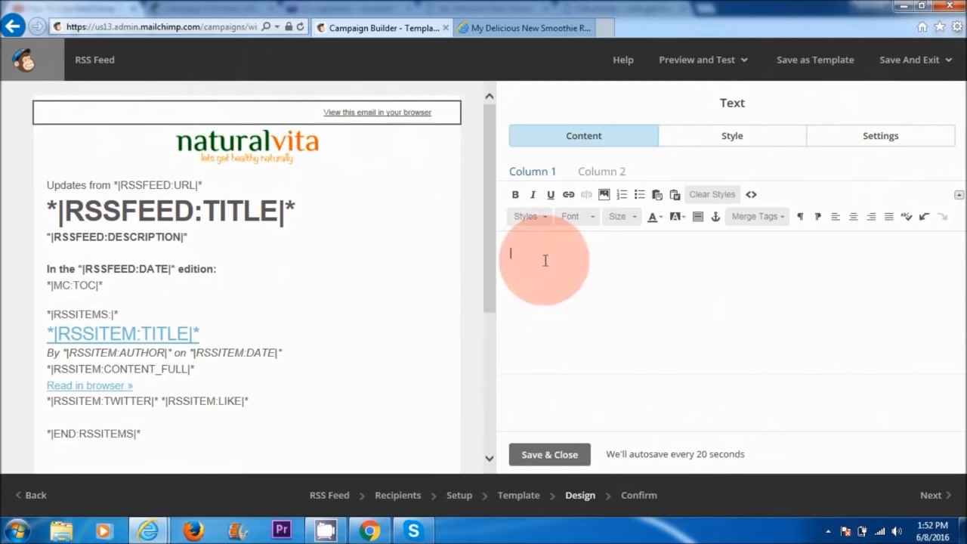
type("RSS FEED")
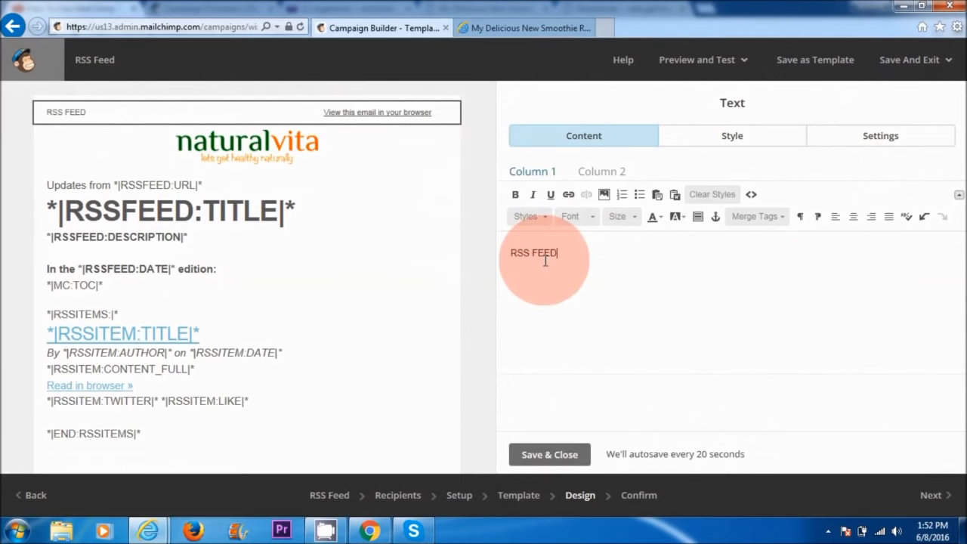
left_click(558, 462)
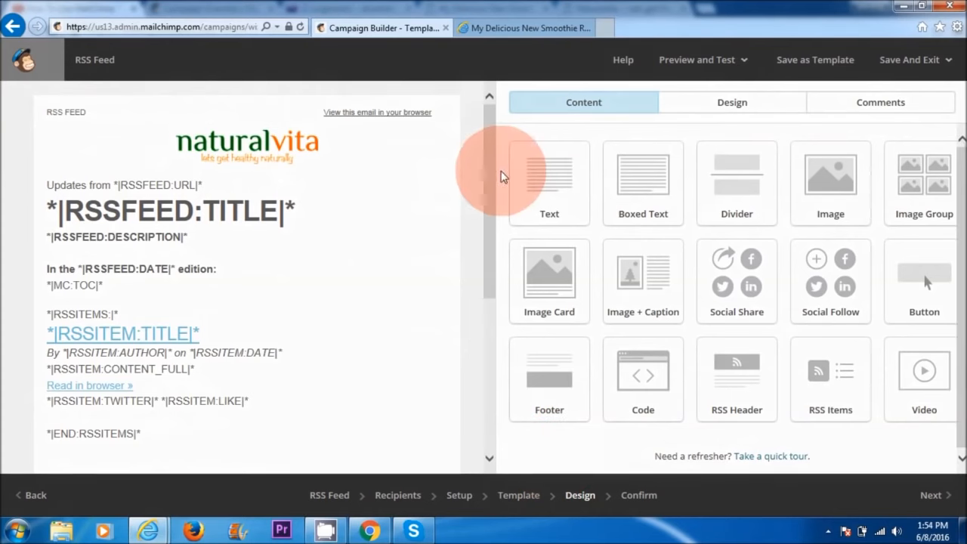
Step: Add a Social Follow block between Recent Articles and the footer, and give it the layout with small icons in one horizontal row
left_click_drag(491, 173, 487, 237)
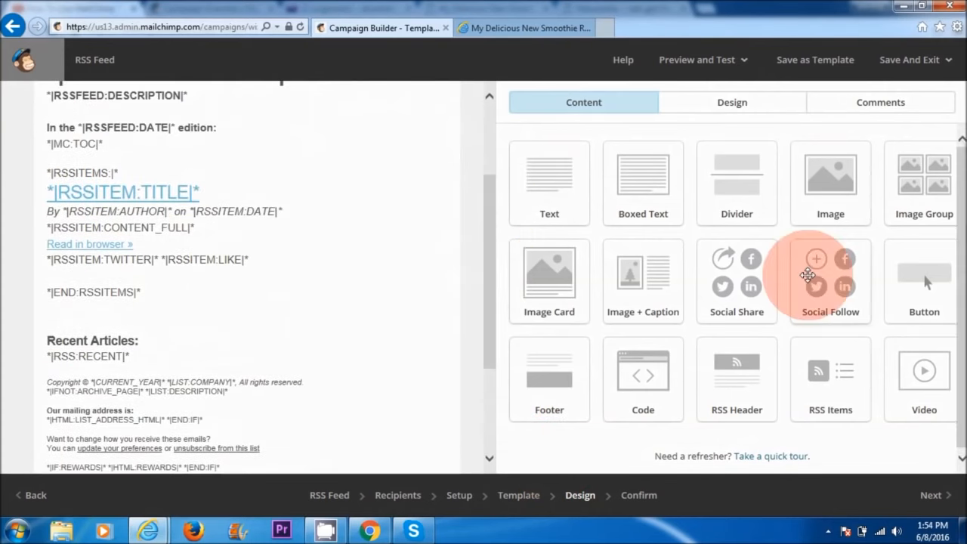
mouse_move(817, 326)
left_mouse_down()
mouse_move(839, 301)
mouse_move(680, 306)
mouse_move(458, 333)
mouse_move(218, 325)
left_mouse_up()
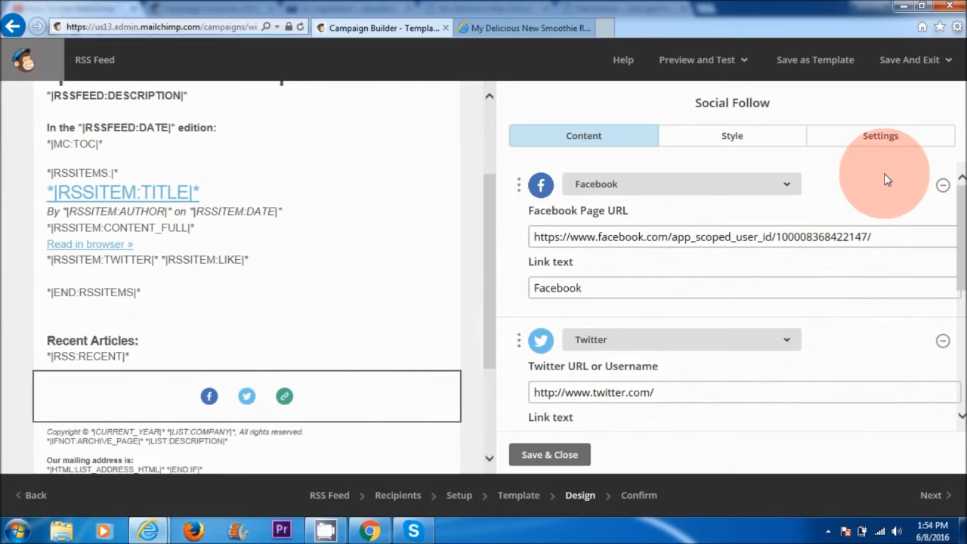
left_click(878, 140)
left_click(637, 401)
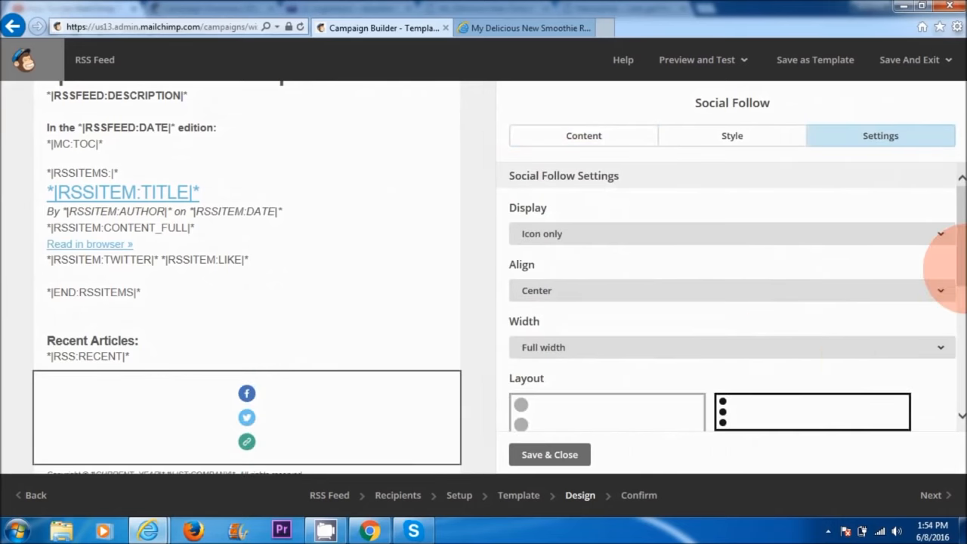
scroll(944, 280, "down", 1)
left_click(773, 370)
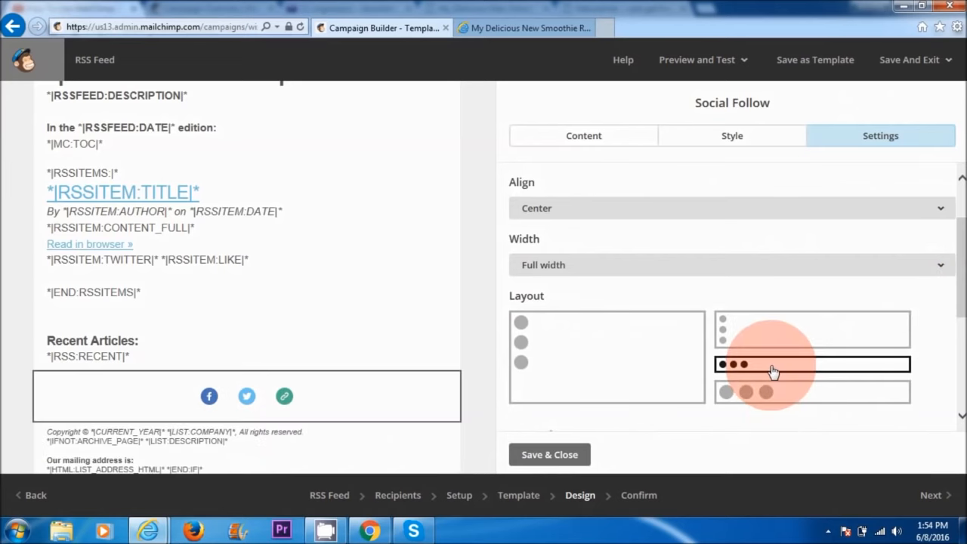
scroll(943, 204, "up", 1)
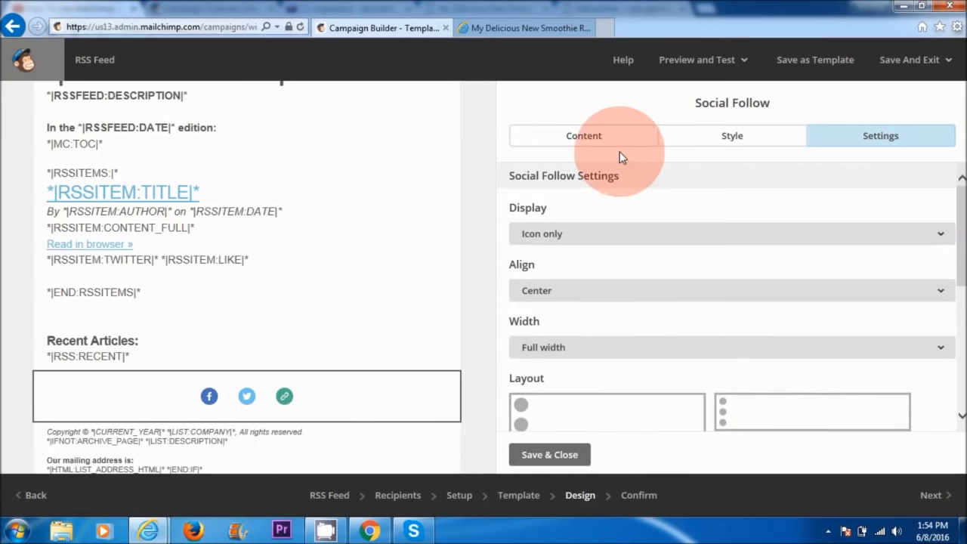
left_click(581, 139)
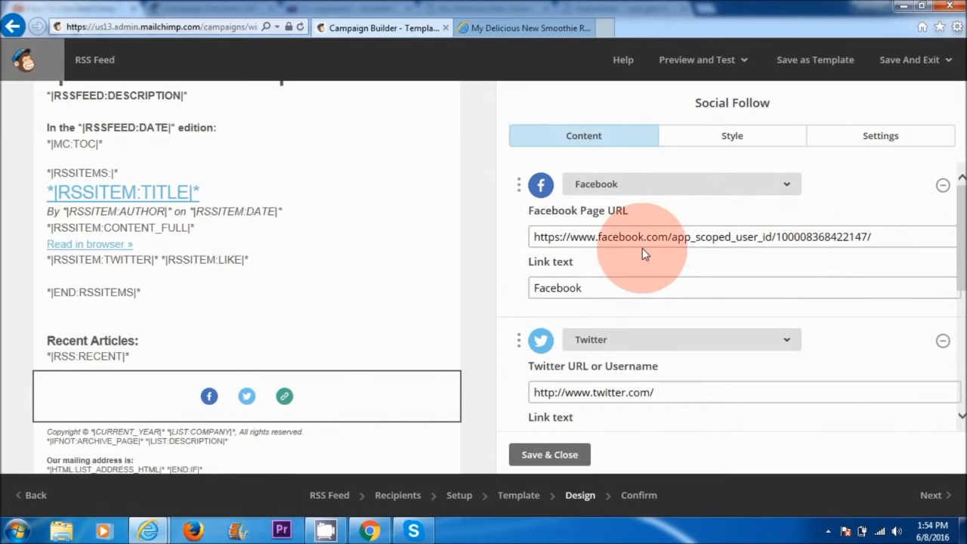
mouse_move(234, 411)
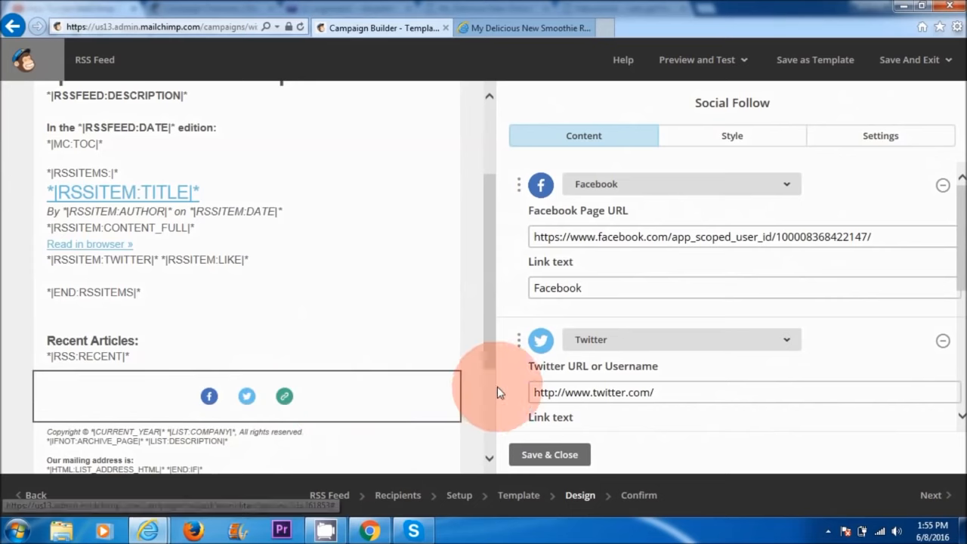
left_click(879, 237)
left_click_drag(689, 239, 918, 235)
key("BackSpace")
key("BackSpace")
key("BackSpace")
key("BackSpace")
type("naturalvita")
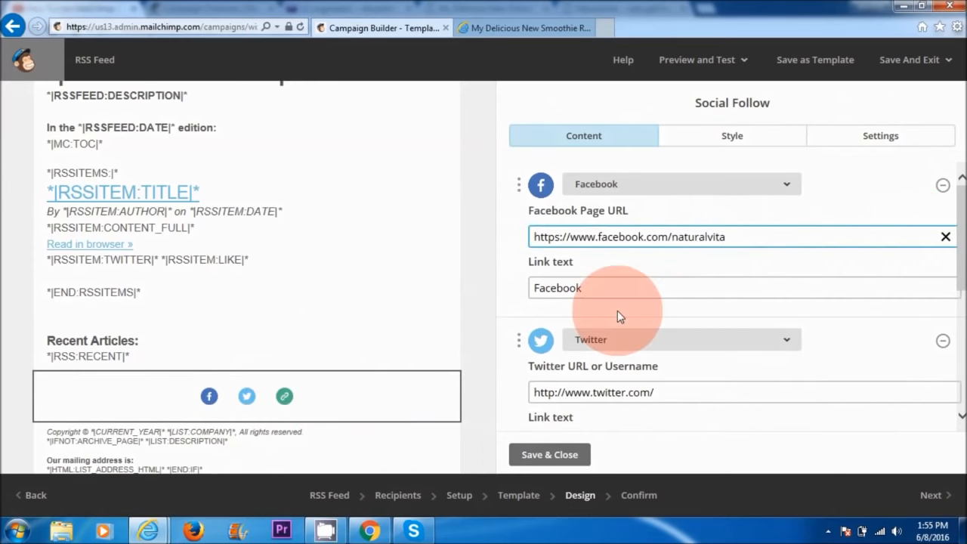
left_click(670, 392)
type("naturalvita")
left_click_drag(958, 227, 957, 272)
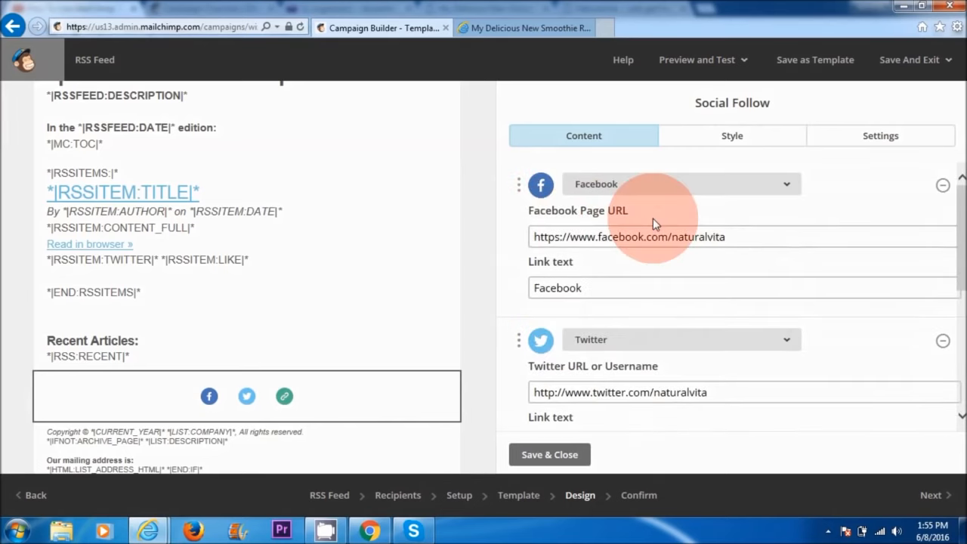
left_click_drag(959, 259, 959, 348)
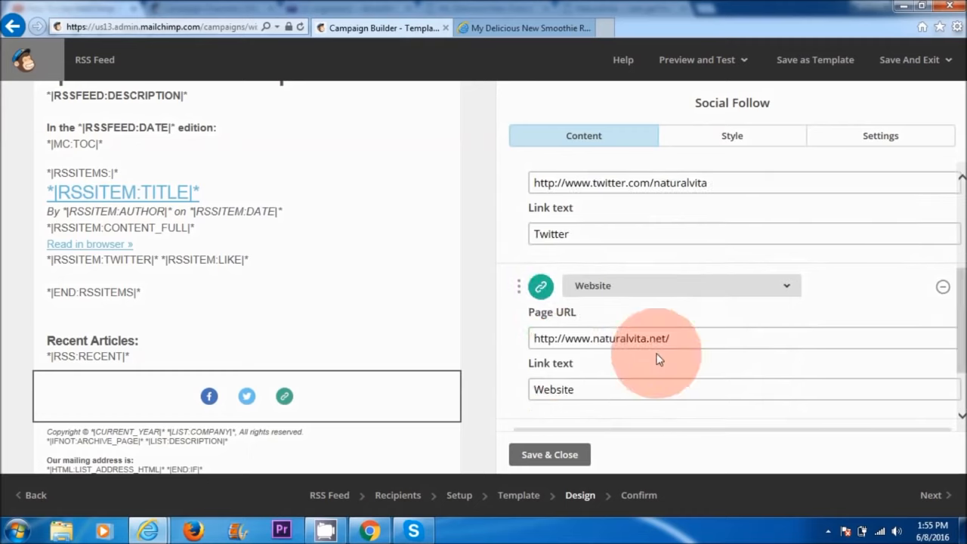
left_click(549, 454)
scroll(270, 298, "down", 3)
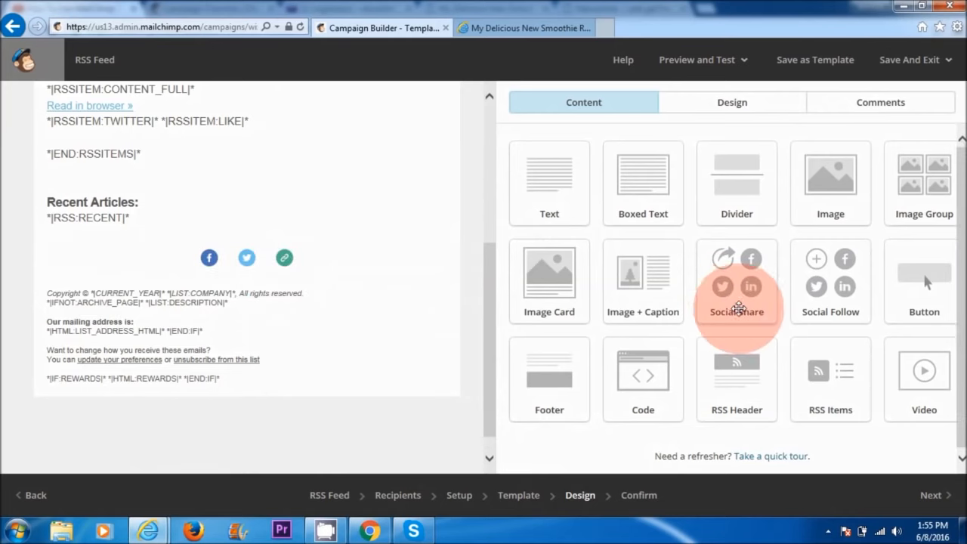
Step: Add a Social Share block between the social follow icons and the footer, save it, and proceed to the campaign confirmation
left_click_drag(736, 297, 180, 282)
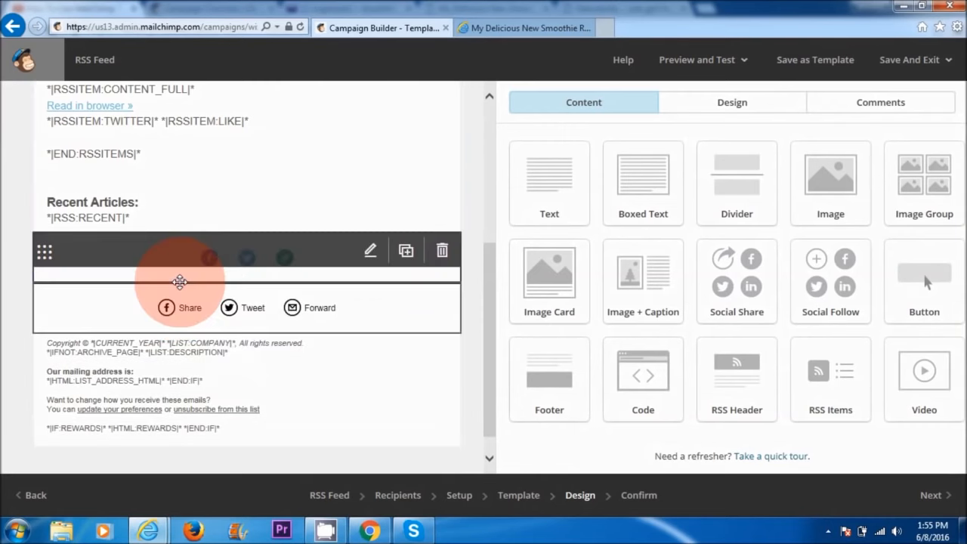
left_click(566, 457)
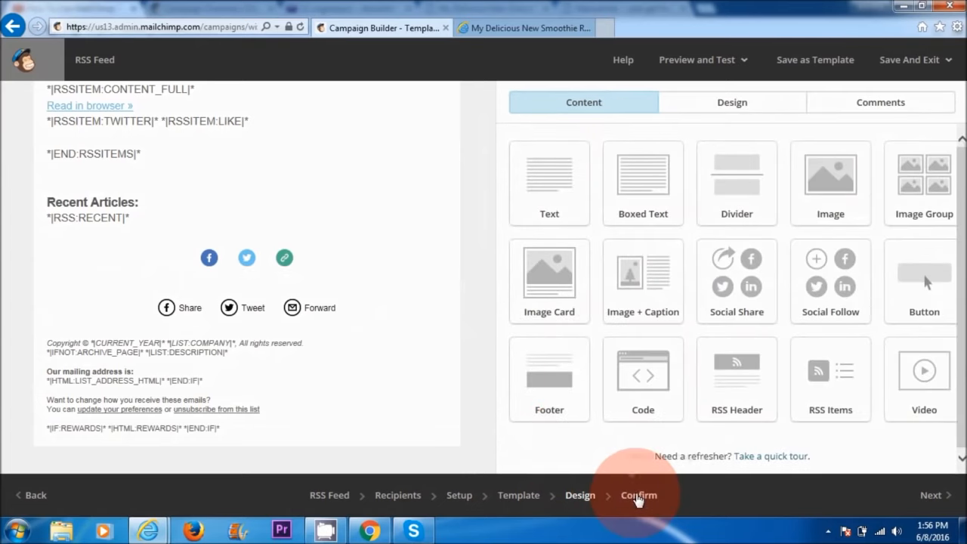
left_click(945, 496)
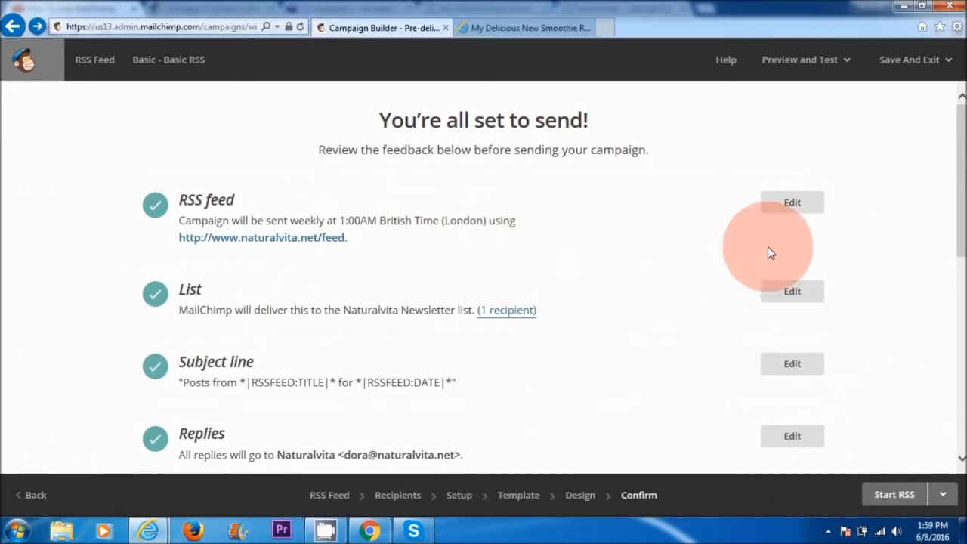
Step: Review the campaign's pre-delivery checklist and start the RSS campaign
scroll(768, 302, "down", 4)
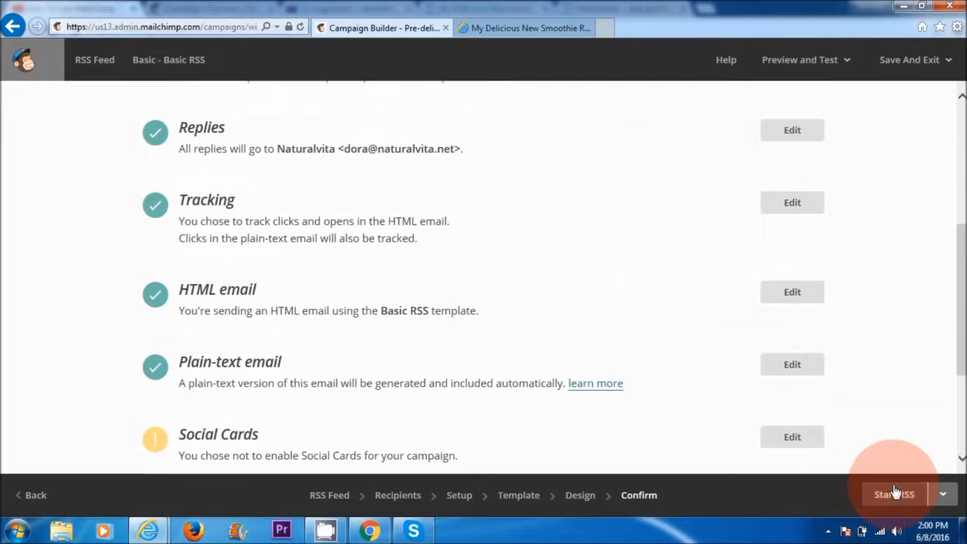
left_click(892, 494)
left_click(314, 352)
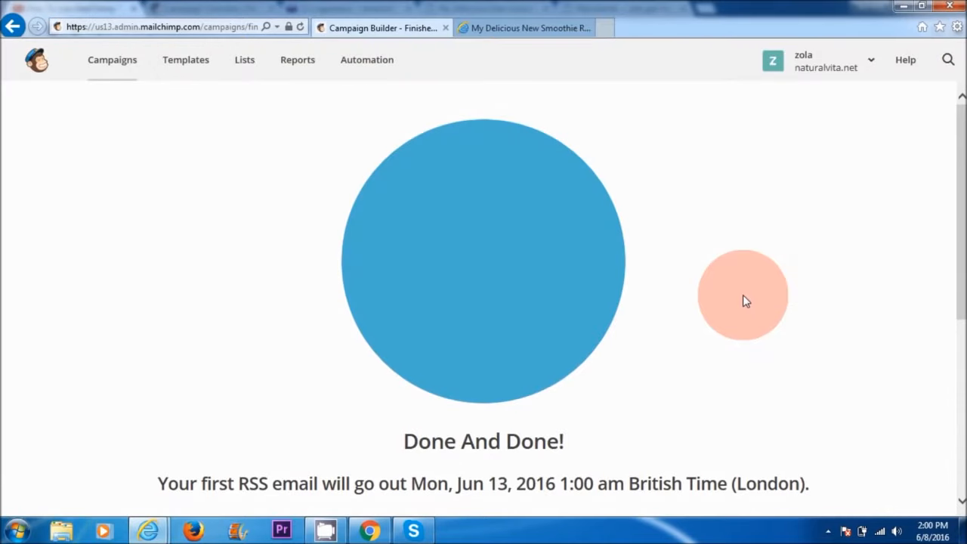
Step: Pause the RSS Feed campaign from the list of campaigns
left_click(112, 59)
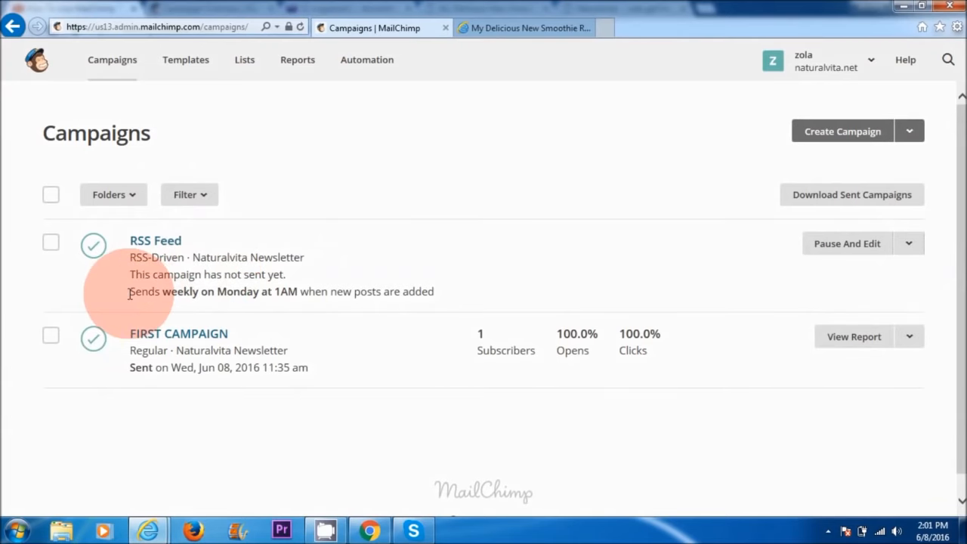
left_click(149, 241)
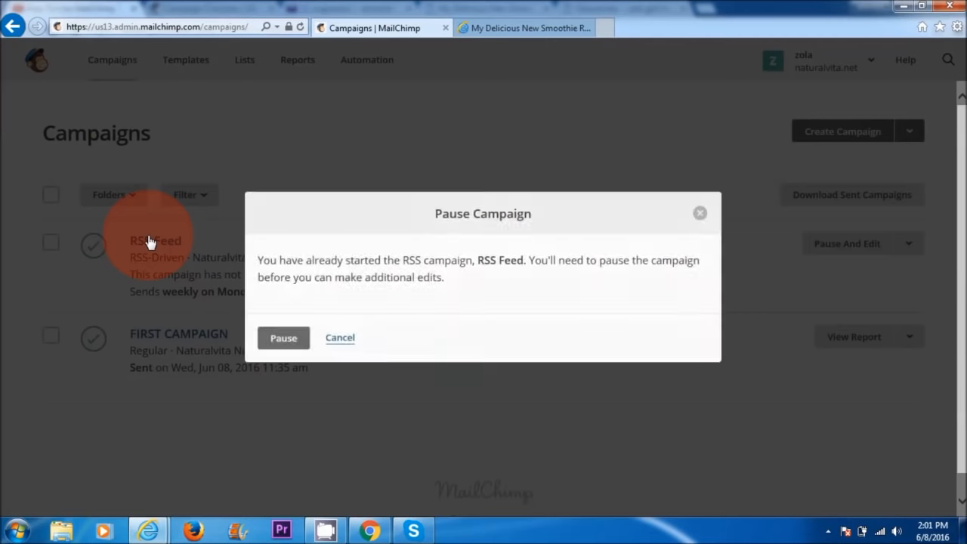
left_click(287, 339)
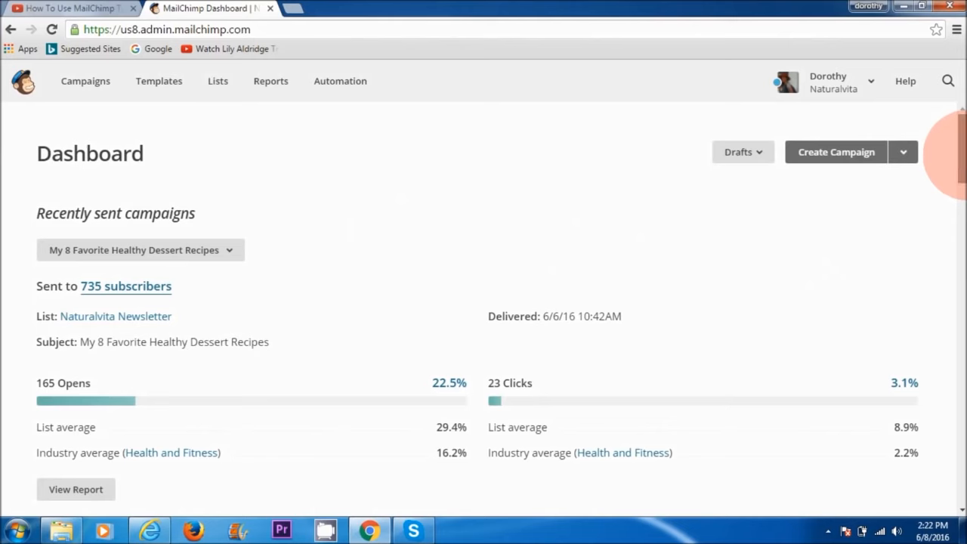
Step: Examine the latest sent campaign's open statistics, the subscribers who opened it, and the other activity reports available
left_click_drag(145, 161, 38, 163)
scroll(98, 249, "down", 1)
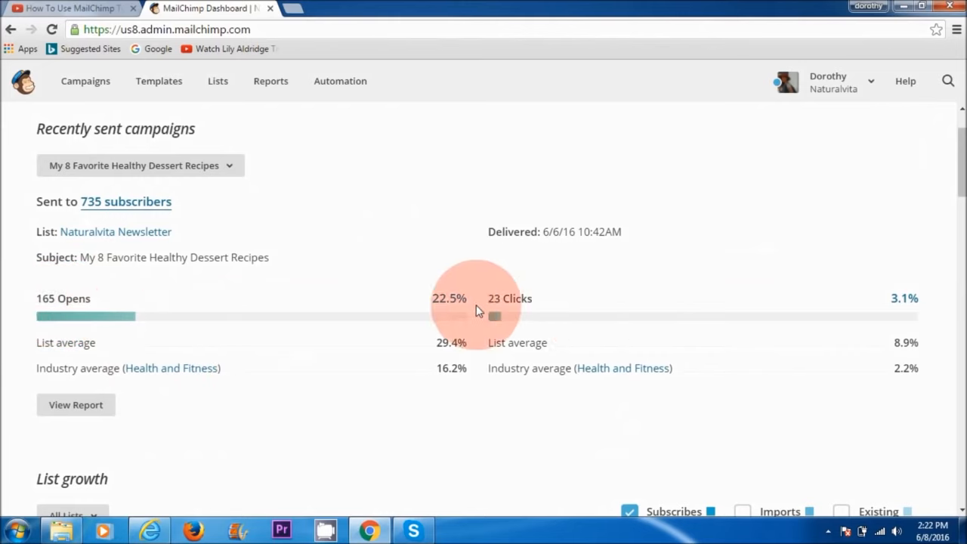
left_click(438, 300)
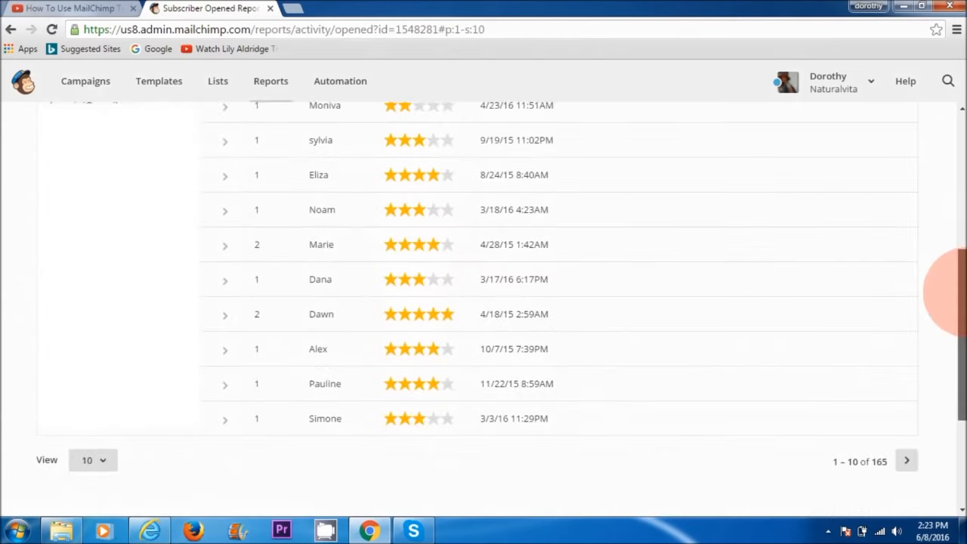
left_click_drag(962, 297, 962, 282)
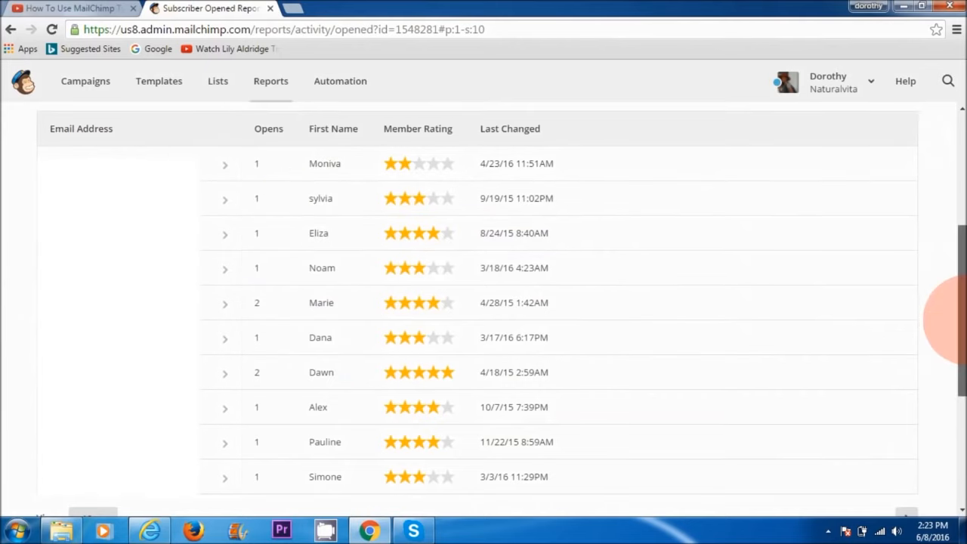
left_click_drag(960, 318, 959, 192)
left_click(125, 243)
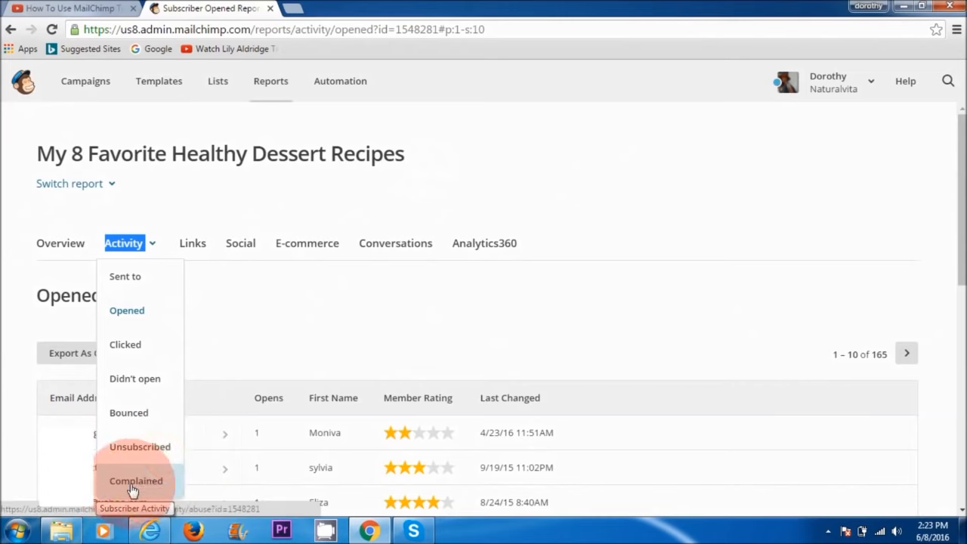
left_click(264, 320)
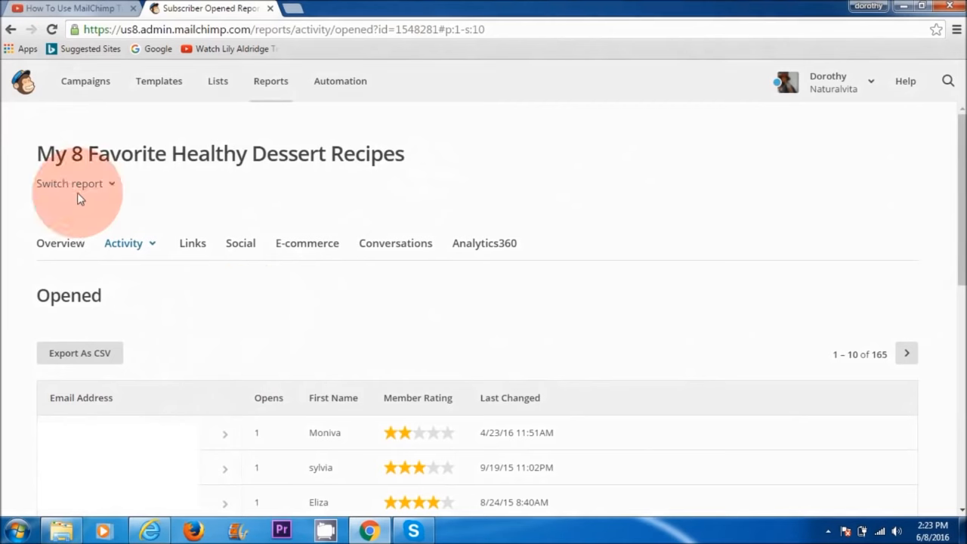
Step: Return to the dashboard and examine the list growth chart and the top five campaigns by opens
left_click(11, 30)
left_click_drag(963, 150, 963, 223)
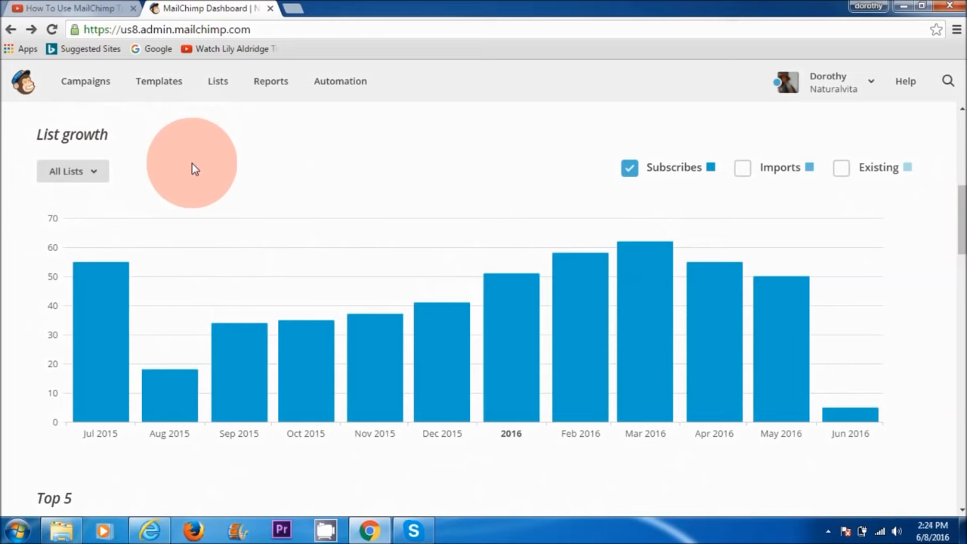
mouse_move(129, 396)
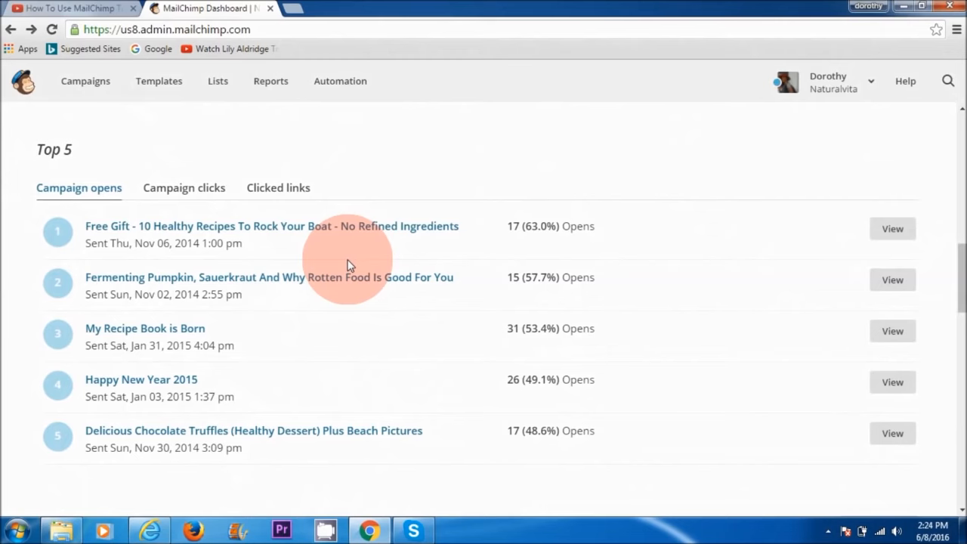
left_click_drag(962, 278, 961, 178)
left_click_drag(961, 177, 960, 147)
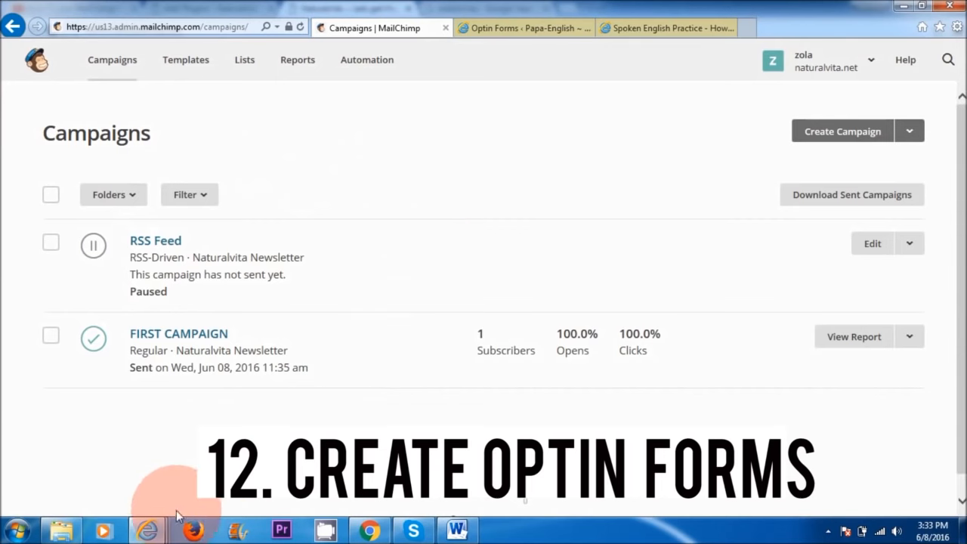
Step: Switch to the Naturalvita site in Chrome, enter its WordPress admin area, and search for new plugins with "optin form"
mouse_move(156, 524)
left_click(423, 461)
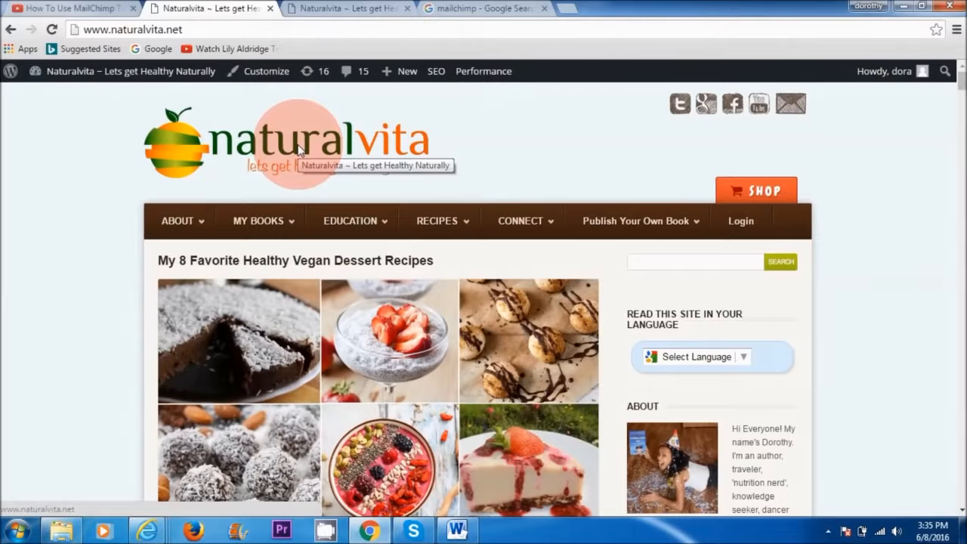
mouse_move(144, 74)
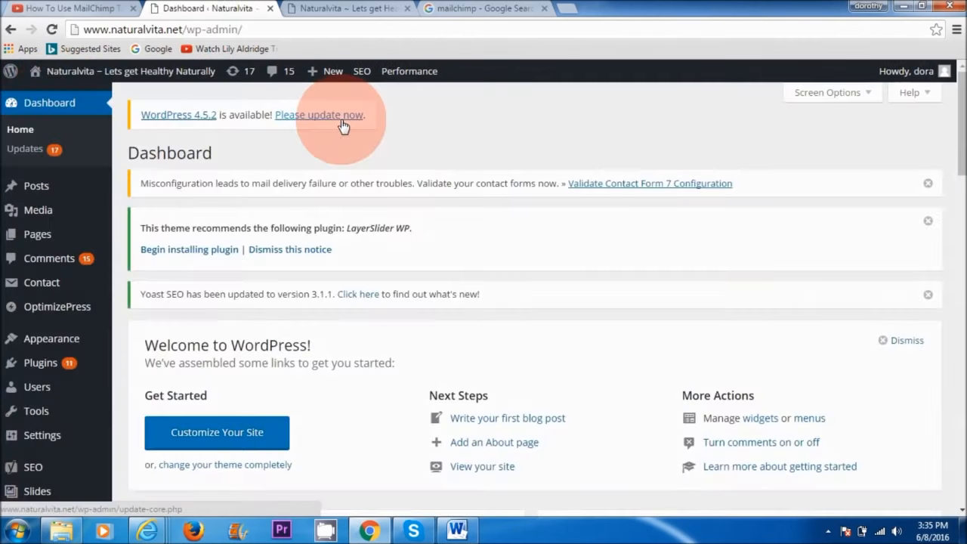
mouse_move(36, 365)
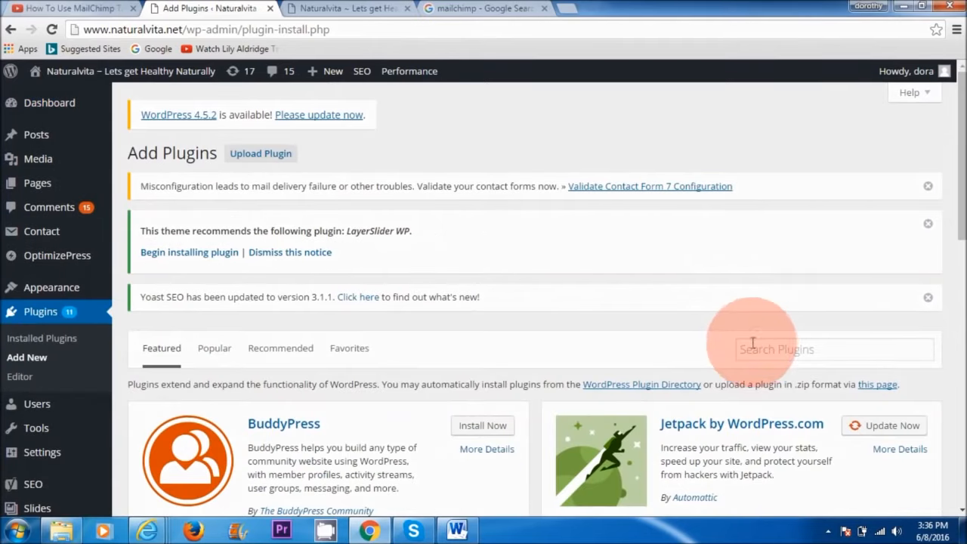
left_click(777, 351)
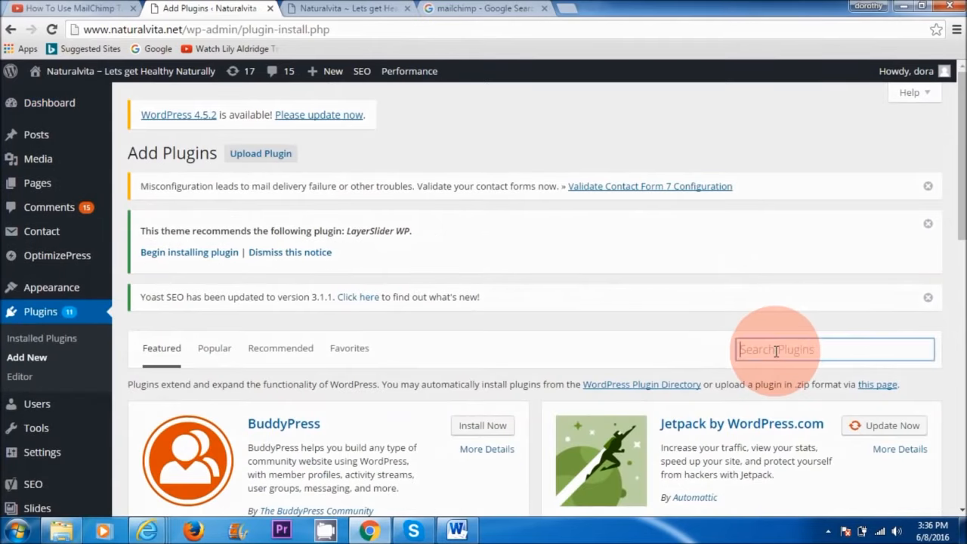
type("optin form")
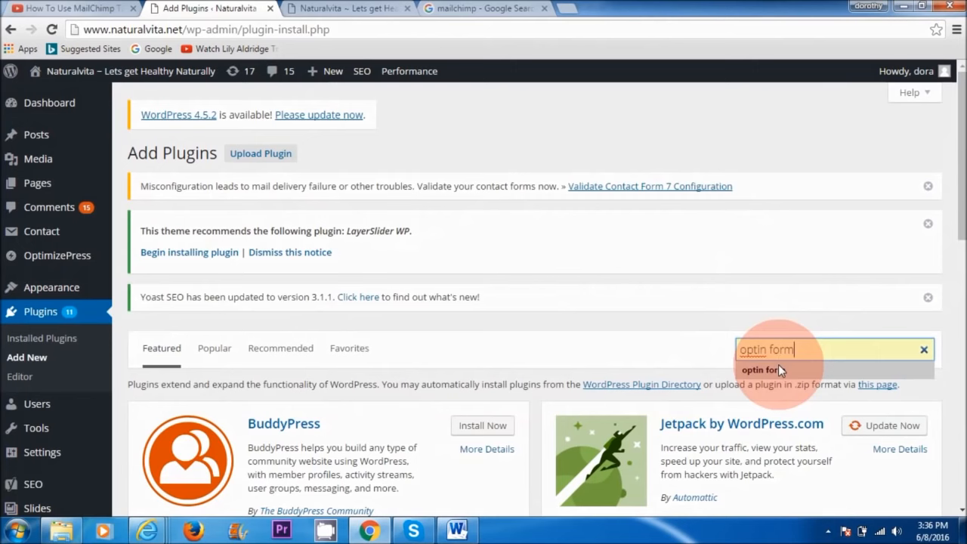
left_click(783, 373)
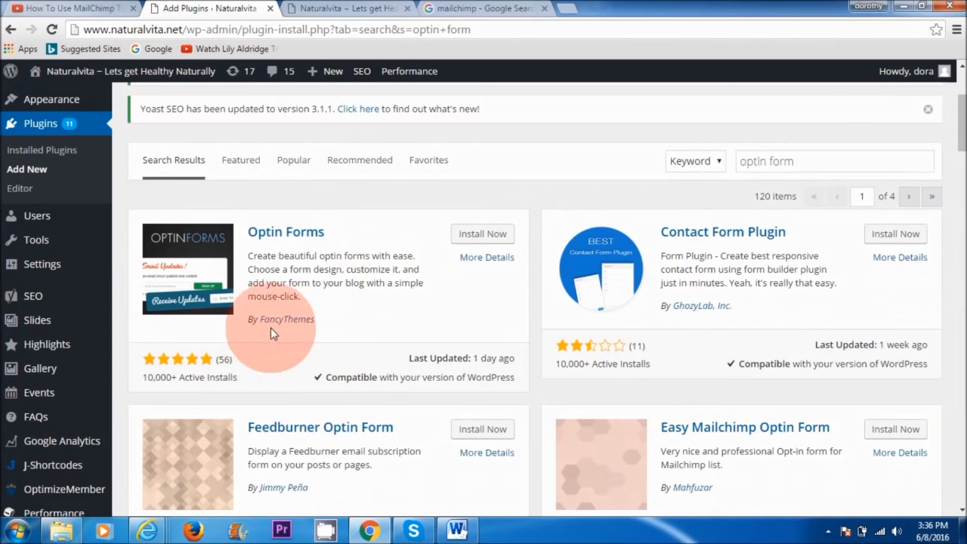
Step: Install and activate the Optin Forms plugin by FancyThemes
left_click(489, 241)
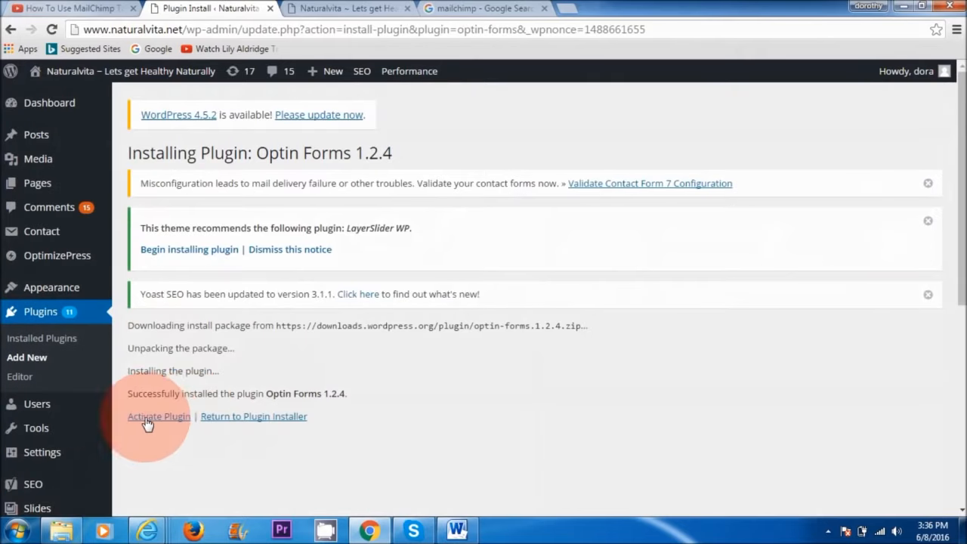
left_click(155, 421)
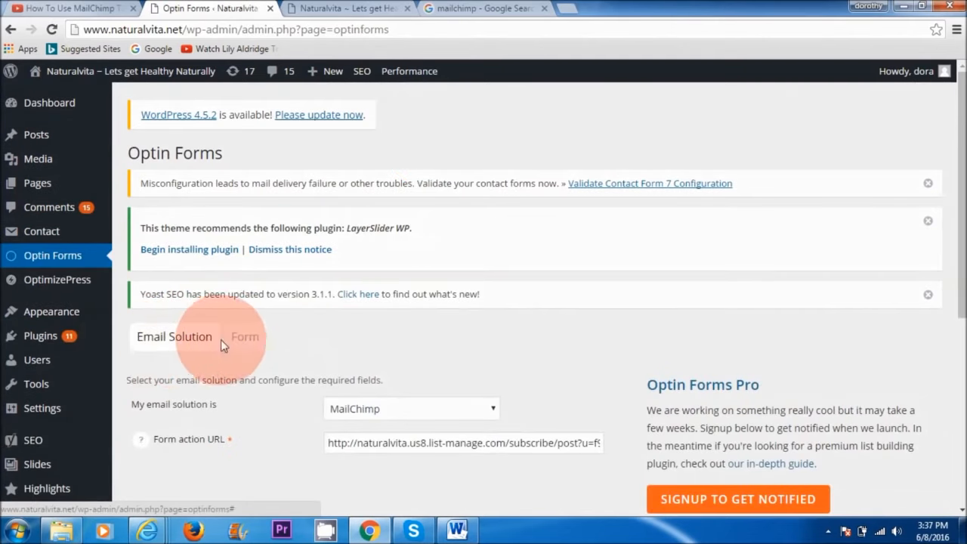
Step: Choose MailChimp as the email solution in the Optin Forms settings
left_click(246, 345)
left_click(174, 337)
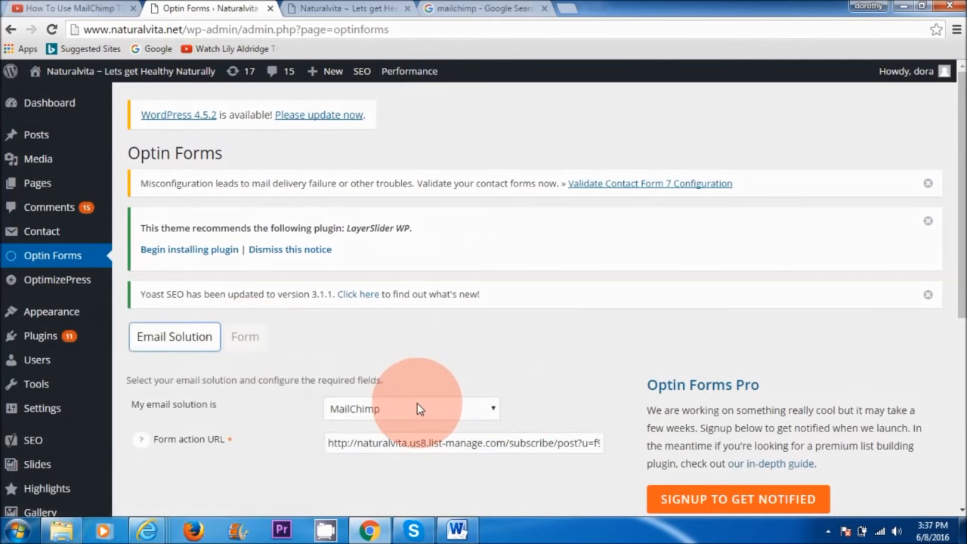
left_click(493, 408)
key("Down")
key("Down")
key("Down")
key("Down")
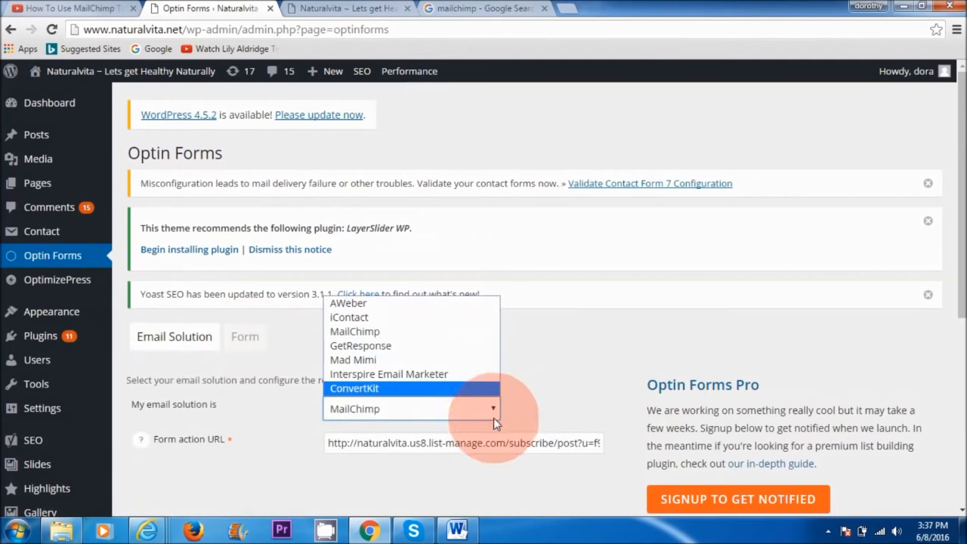
left_click(409, 341)
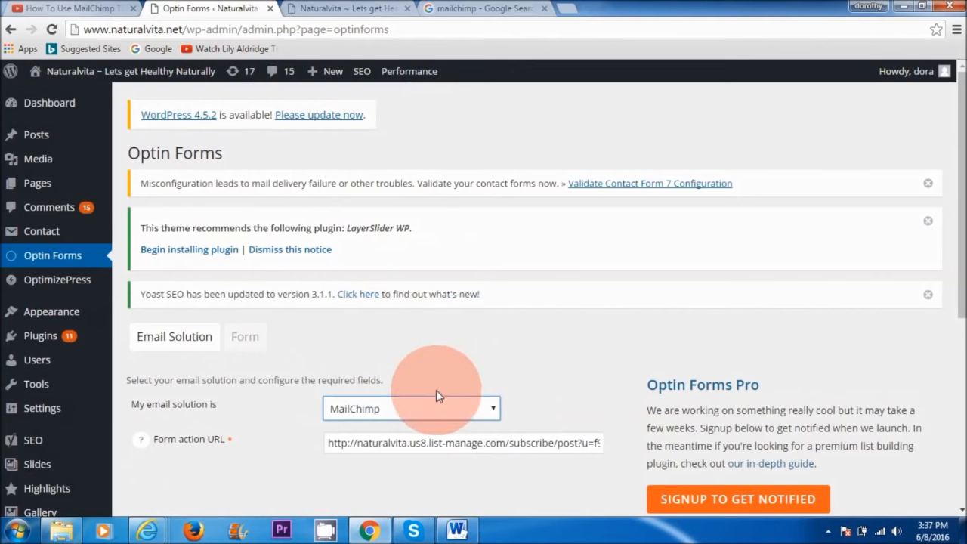
Step: Clear the existing form action URL from the MailChimp email solution settings
scroll(947, 195, "down", 1)
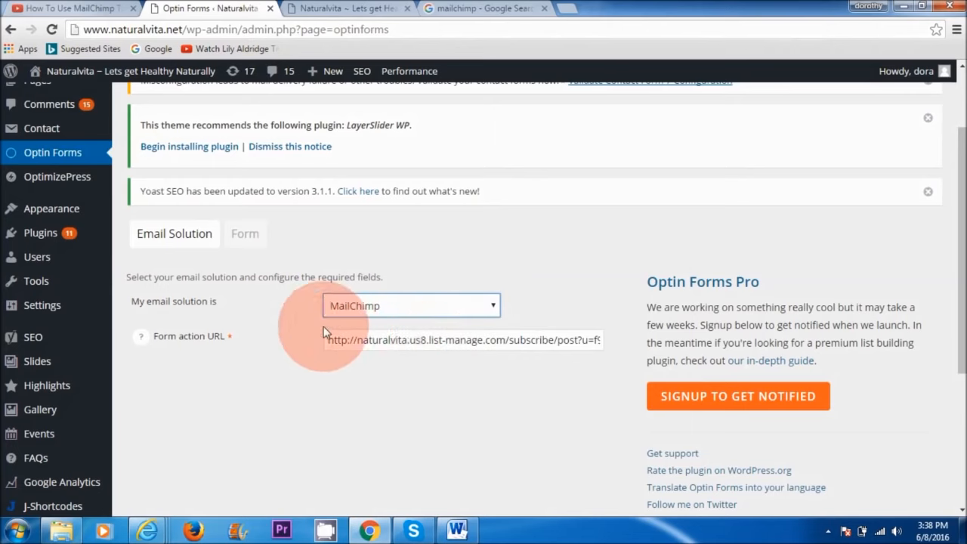
left_click(463, 343)
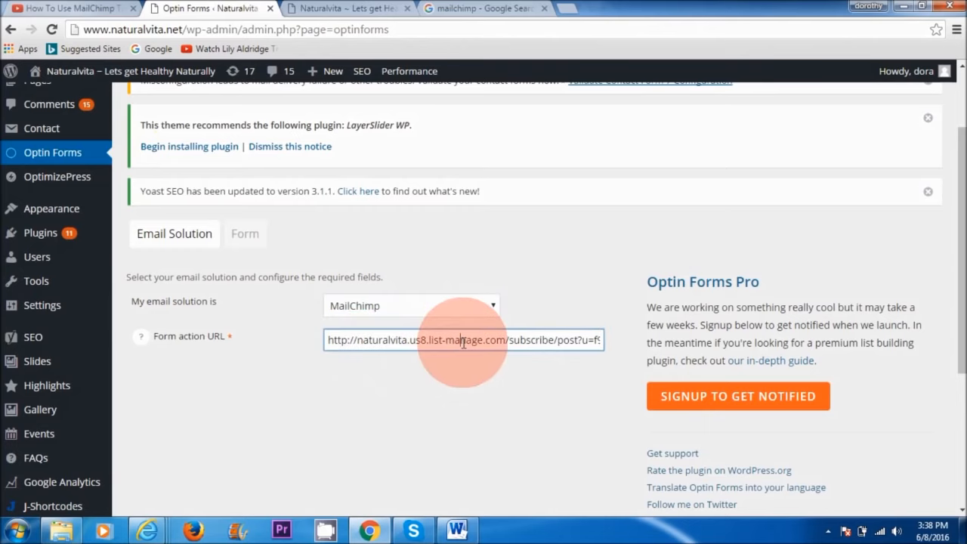
triple_click(464, 343)
key("BackSpace")
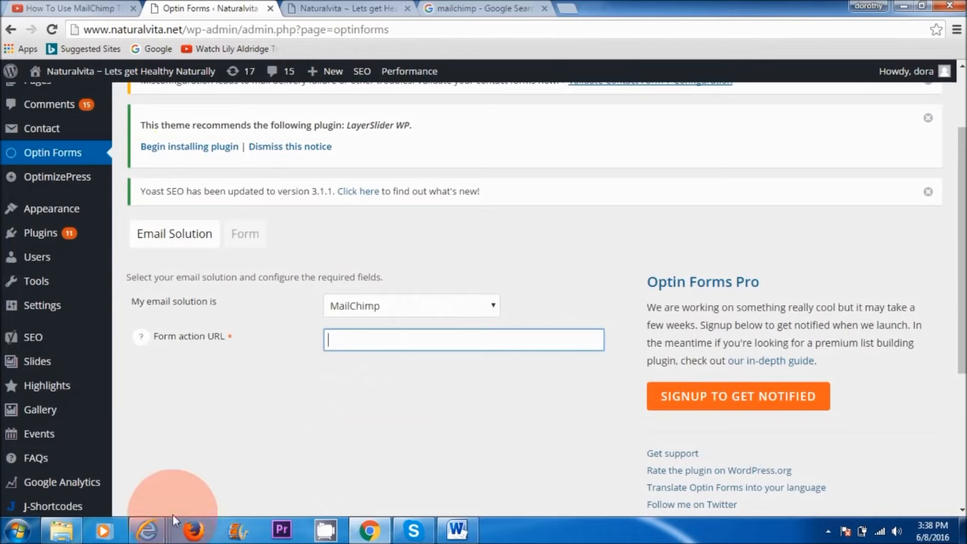
Step: Switch to MailChimp in Internet Explorer and display the Naked embedded signup form for the Naturalvita Newsletter list
left_click(154, 536)
left_click(120, 454)
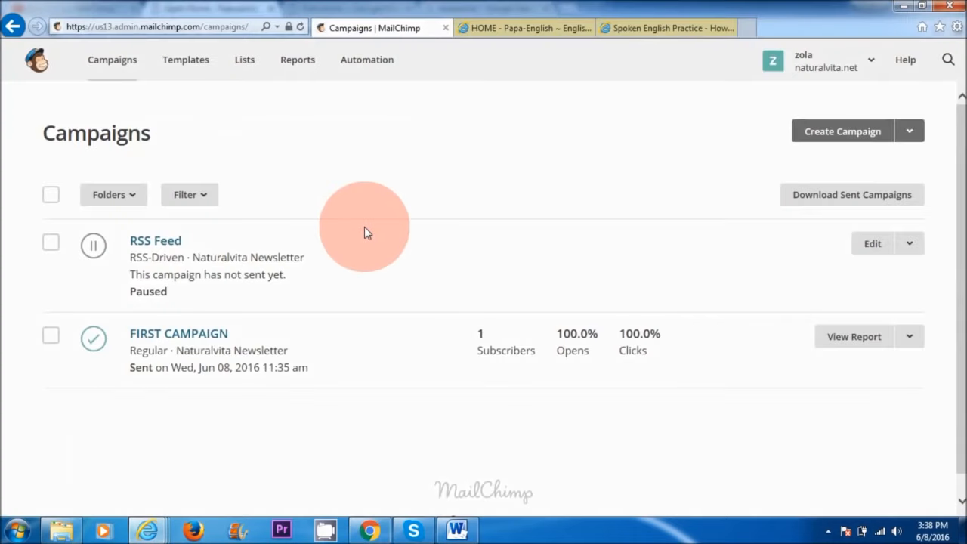
left_click(245, 60)
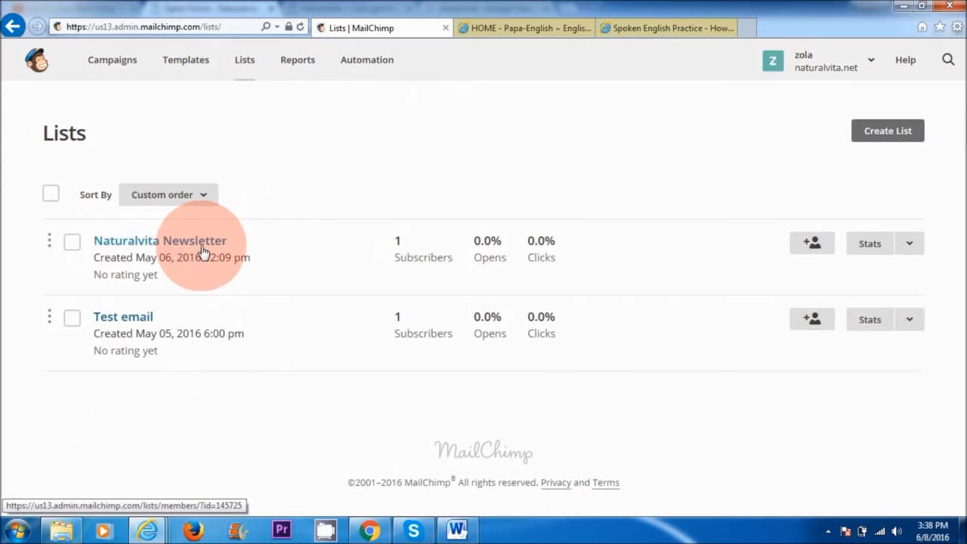
left_click(164, 242)
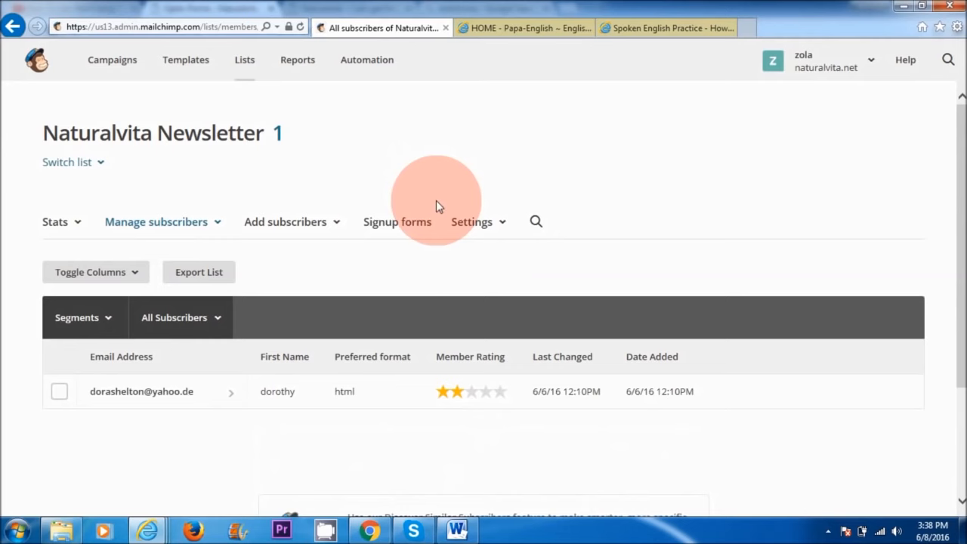
left_click(423, 226)
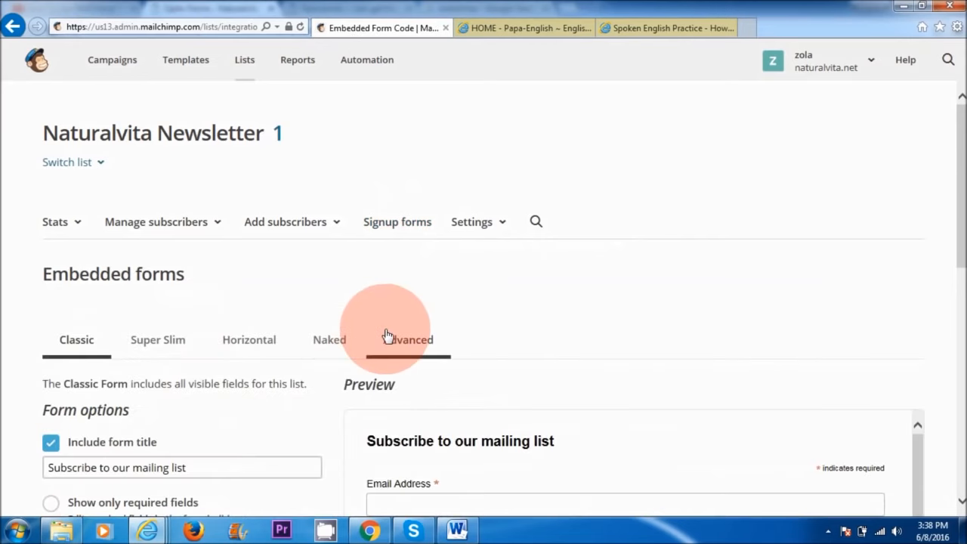
left_click(337, 352)
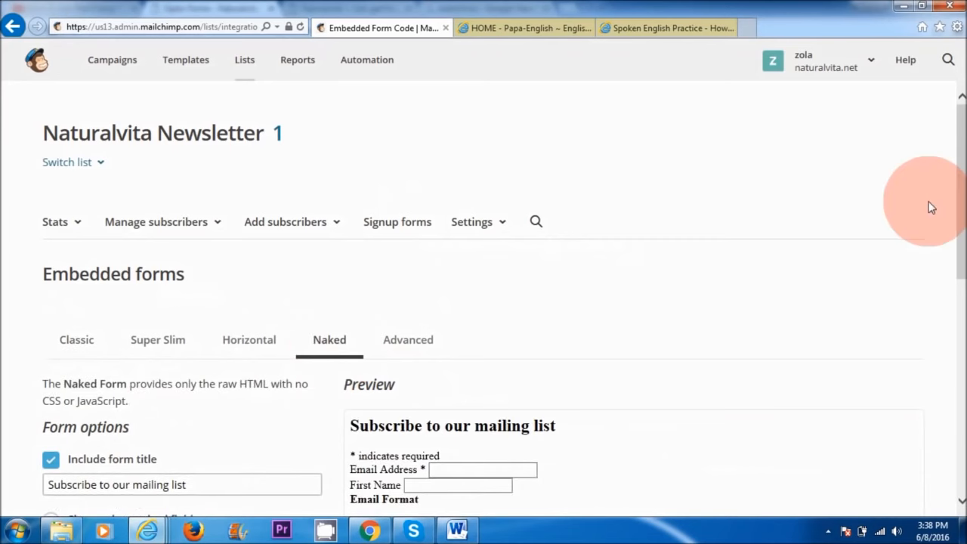
Step: Copy the form action URL from the Naked form's embed code for the Naturalvita Newsletter list
left_click_drag(957, 190, 957, 346)
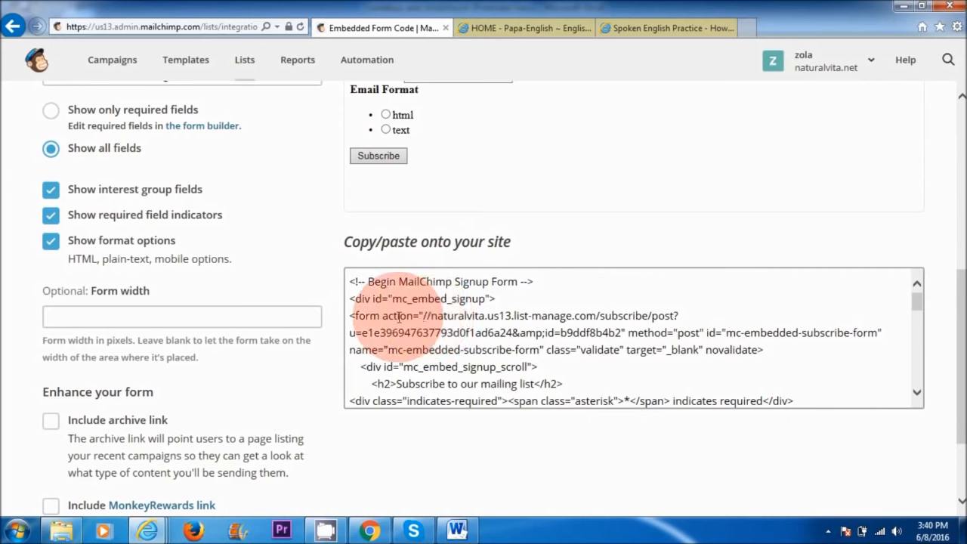
left_click_drag(413, 316, 621, 333)
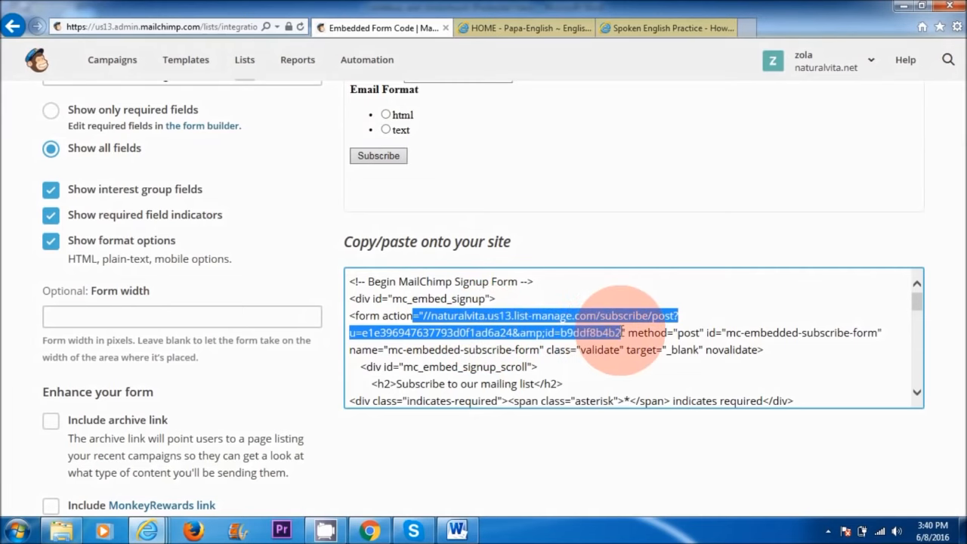
key("ctrl+a")
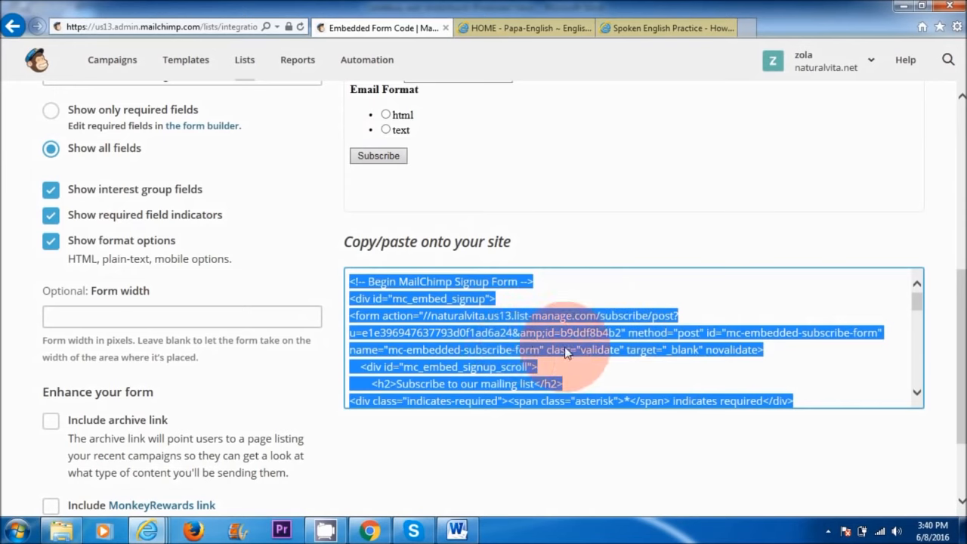
right_click(483, 341)
left_click(500, 390)
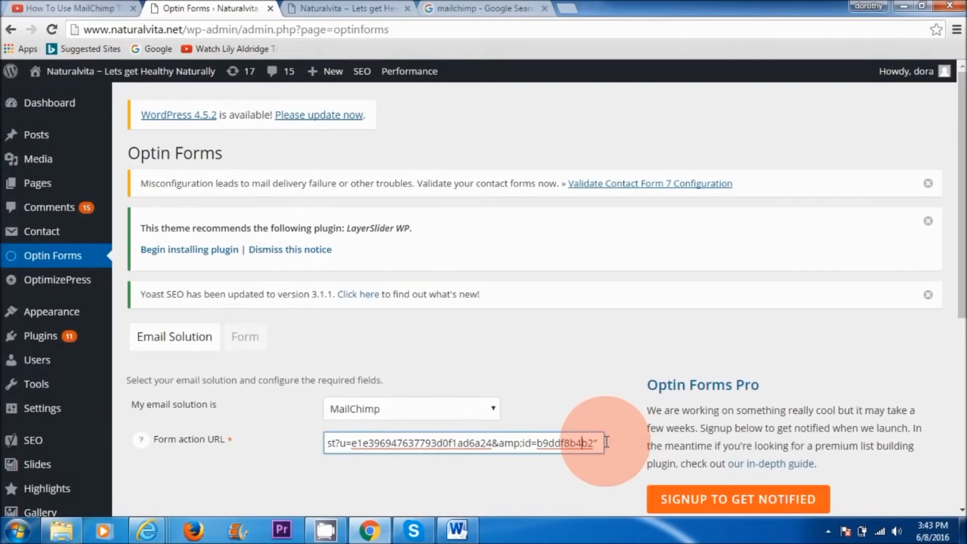
Step: Delete the quotation mark at the beginning of the form action URL in the Optin Forms email solution settings
key("Left")
key("Left")
key("Left")
key("Left")
key("Left")
key("Left")
key("Left")
key("Left")
key("Left")
key("Left")
key("Left")
key("Left")
key("Left")
key("Left")
key("Left")
key("Left")
key("Left")
key("Left")
key("Left")
key("Left")
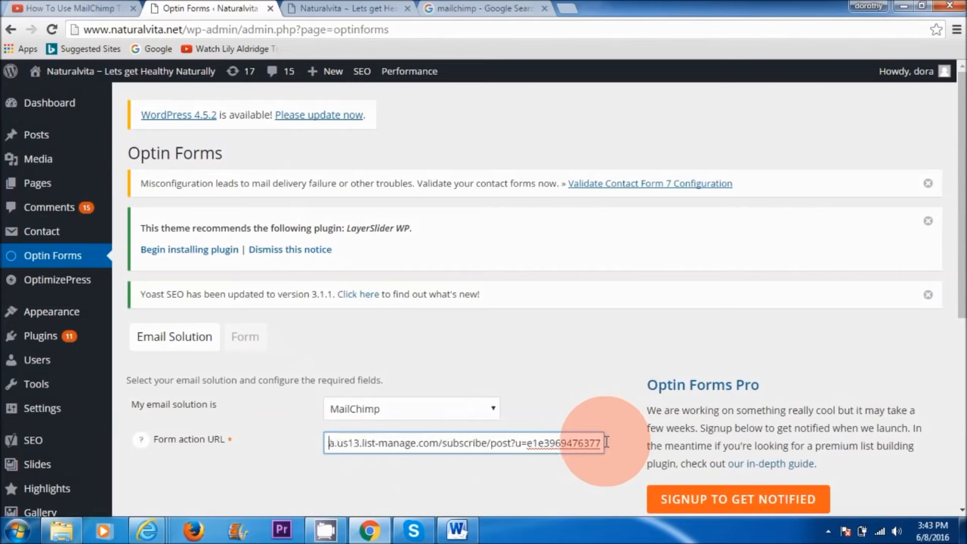
left_click(333, 442)
key("BackSpace")
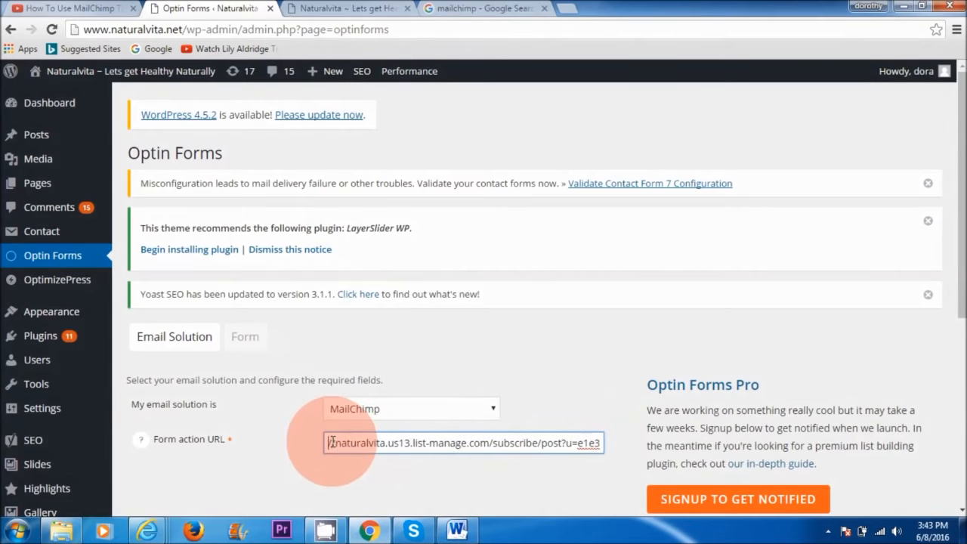
Step: Delete the quotation mark at the end of the form action URL
key("Right")
key("Right")
key("Right")
key("Right")
key("Right")
key("Right")
key("Right")
key("Right")
key("Right")
key("Right")
key("Right")
key("Right")
key("Right")
key("Right")
key("Right")
key("Right")
key("Right")
key("Right")
key("Right")
key("Right")
key("BackSpace")
key("BackSpace")
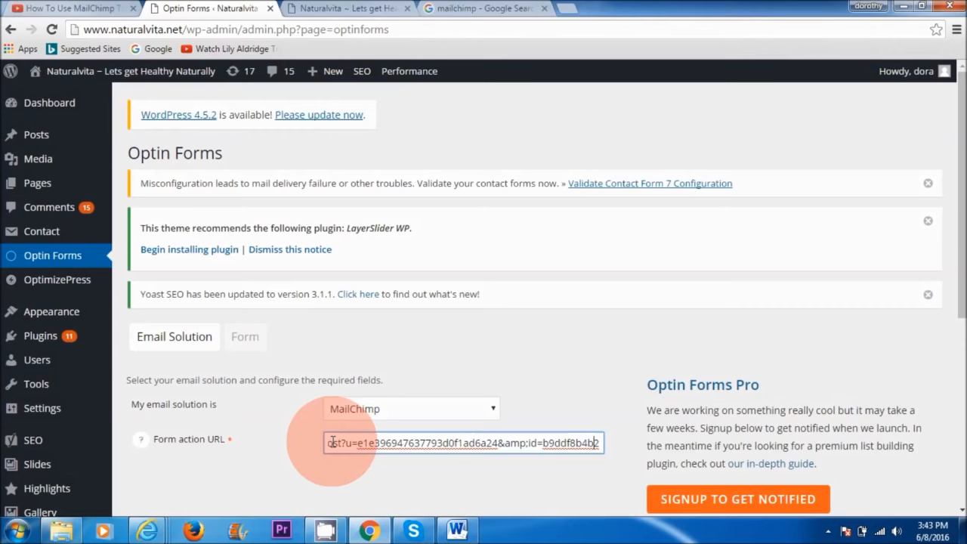
Step: Prefix the form action URL with "http:" so it starts as a full web address
key("Left")
key("Left")
key("Left")
key("Left")
key("Left")
key("Left")
key("Left")
key("Left")
key("Left")
key("Left")
key("Left")
key("Left")
key("Left")
key("Left")
key("Left")
key("Left")
key("Left")
key("Left")
key("Left")
key("Left")
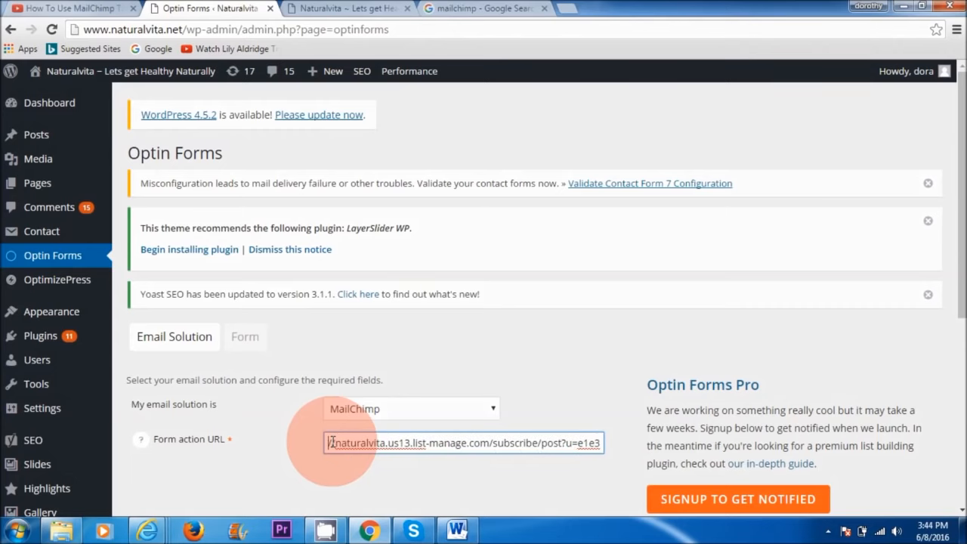
type("http")
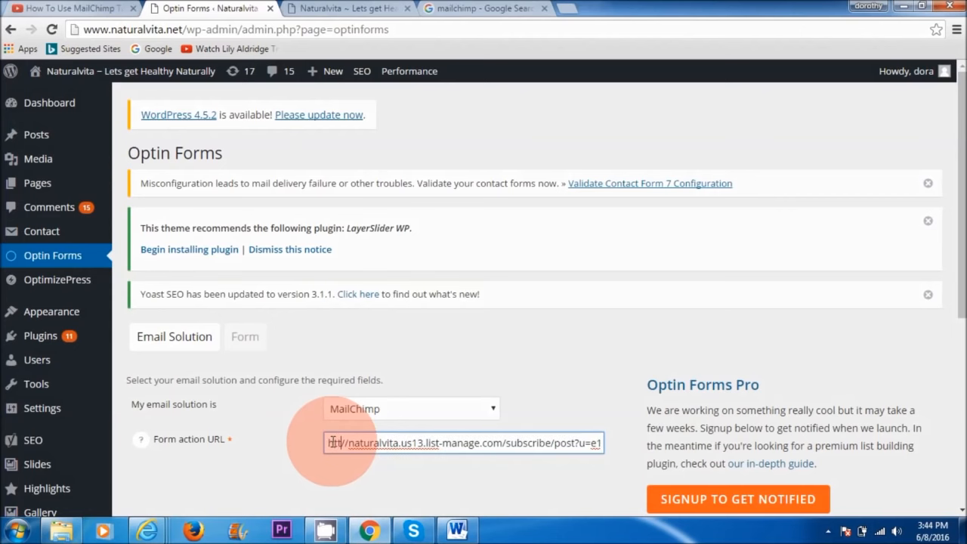
type(":")
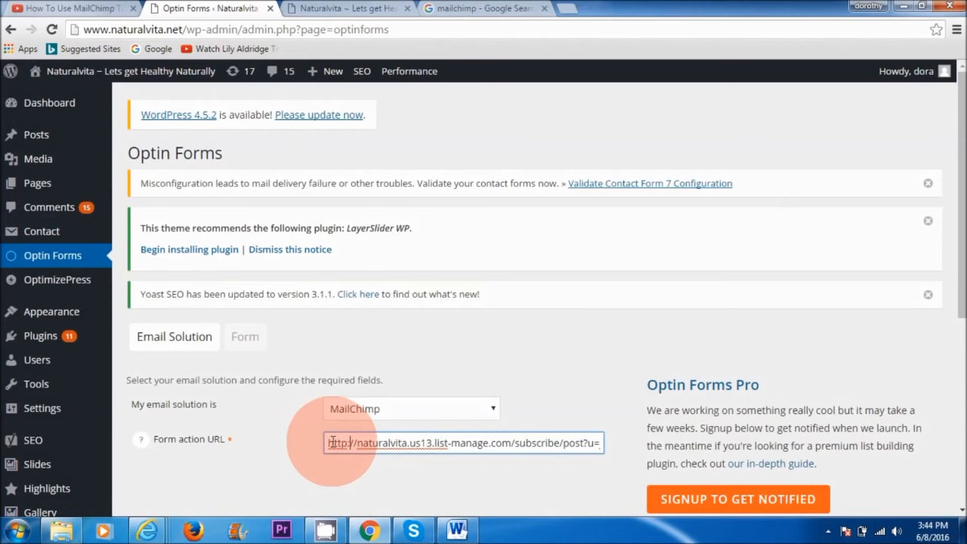
Step: Preview form designs 01, 02 and 03 in the Optin Forms form settings, and select design 05
scroll(375, 416, "down", 1)
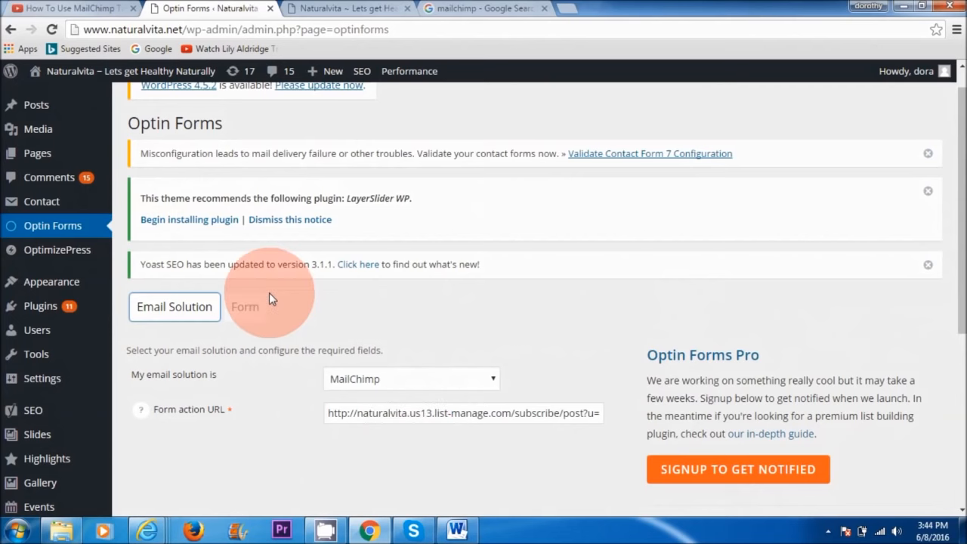
left_click(240, 310)
left_click_drag(962, 261, 962, 323)
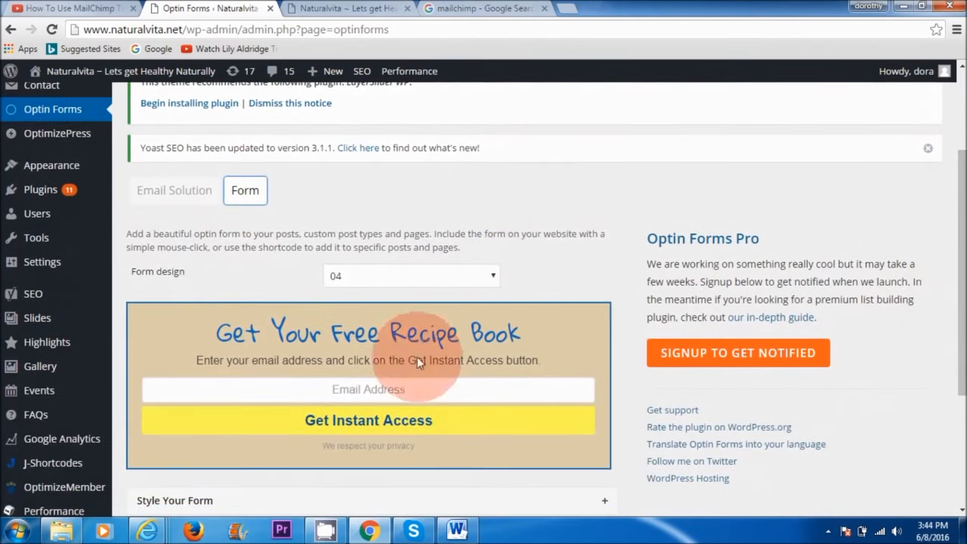
left_click(492, 278)
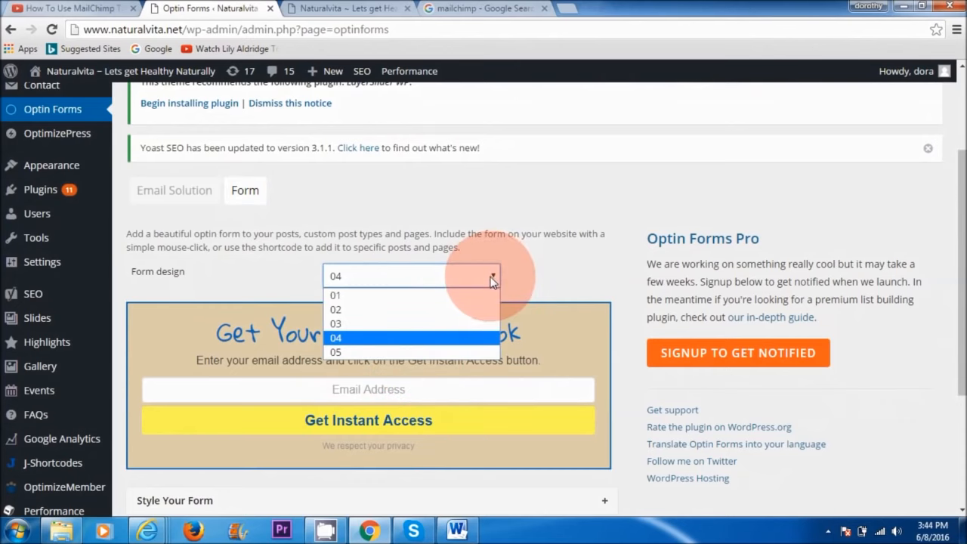
left_click(401, 296)
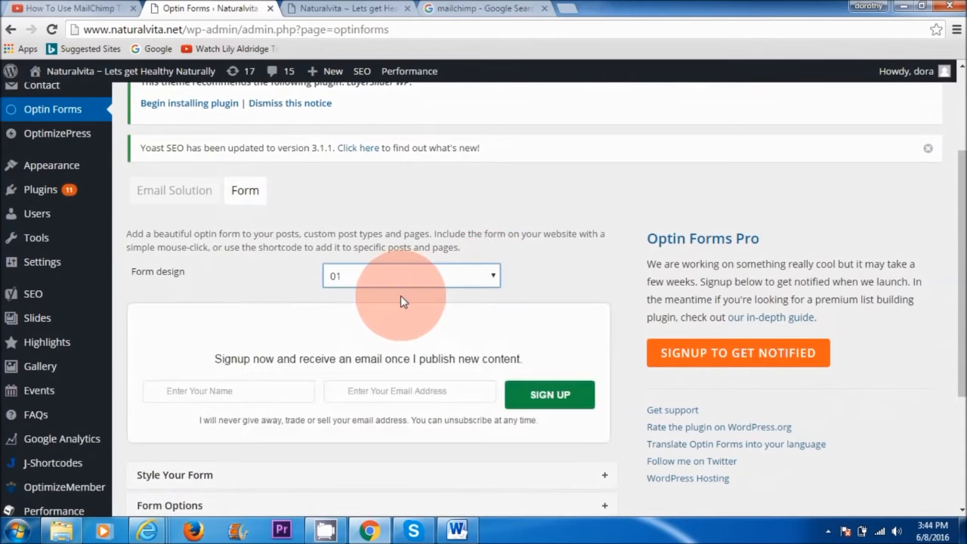
left_click(497, 280)
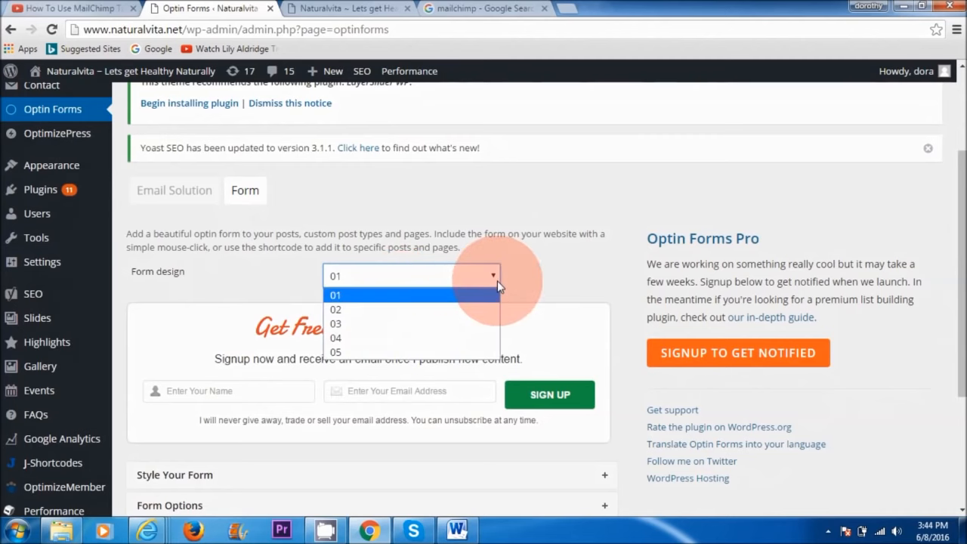
left_click(453, 309)
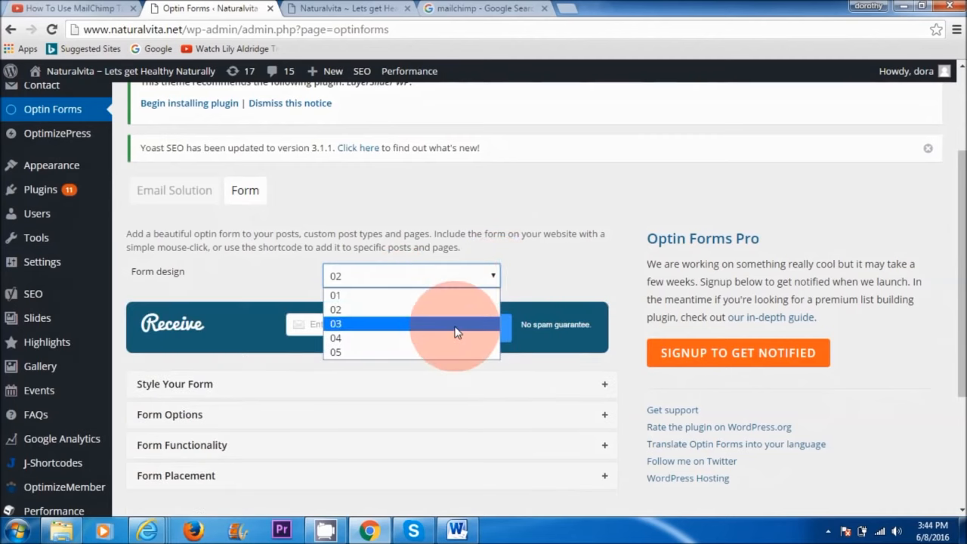
left_click(461, 324)
left_click(490, 276)
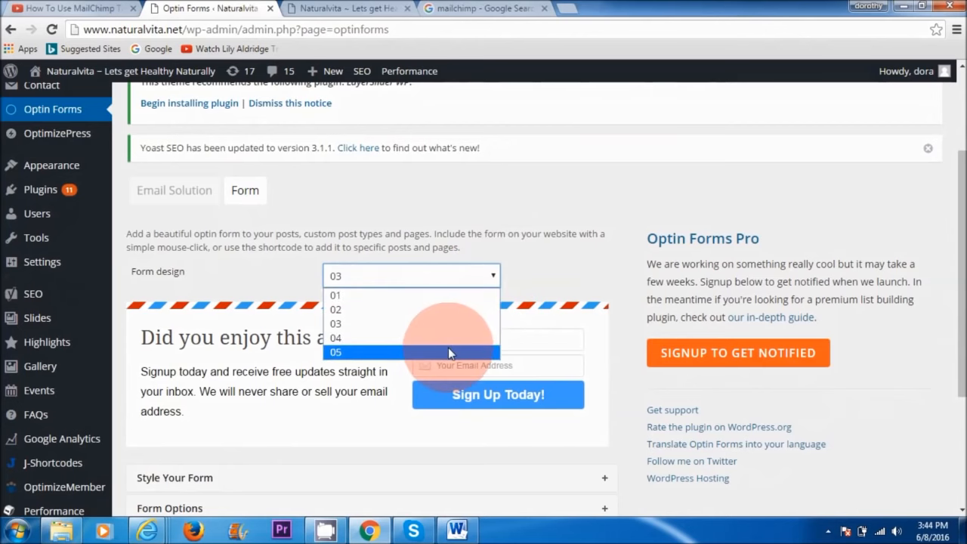
left_click(448, 351)
Step: Review the Style Your Form settings for background color, title and subtitle, and collapse the section
left_click_drag(962, 195, 961, 268)
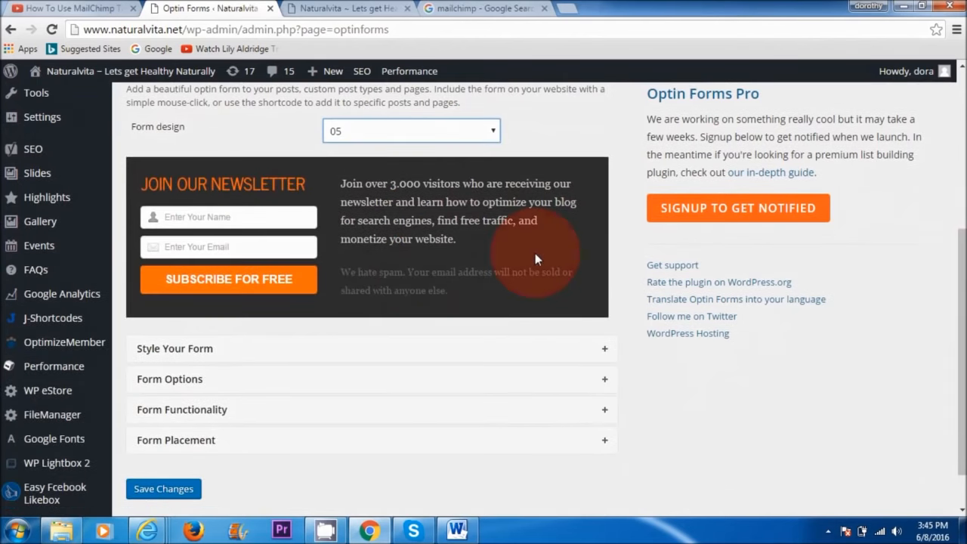
left_click(245, 326)
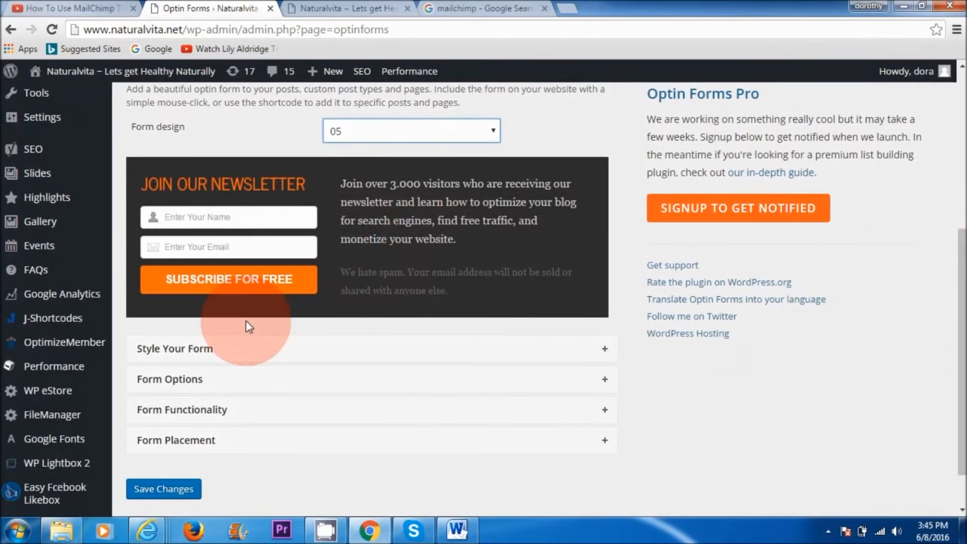
left_click(172, 353)
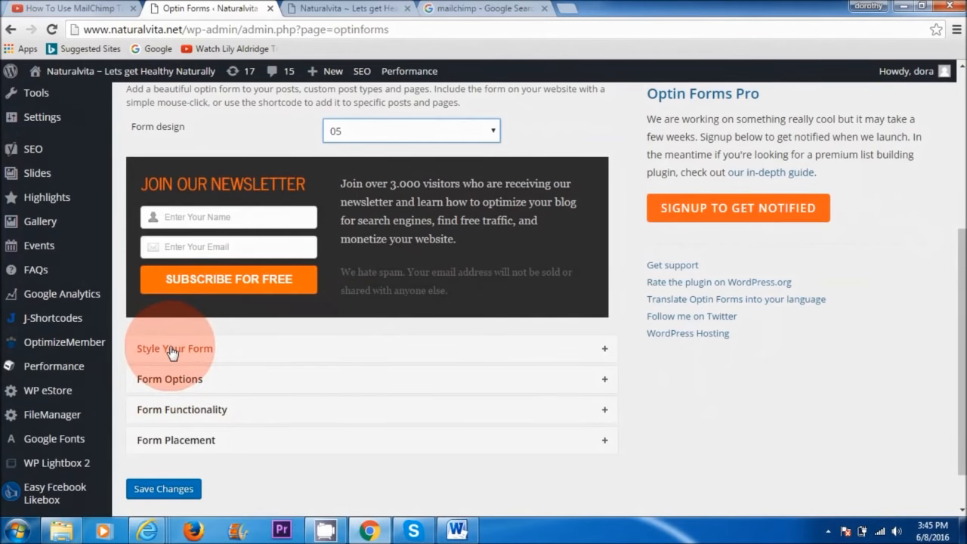
left_click(201, 350)
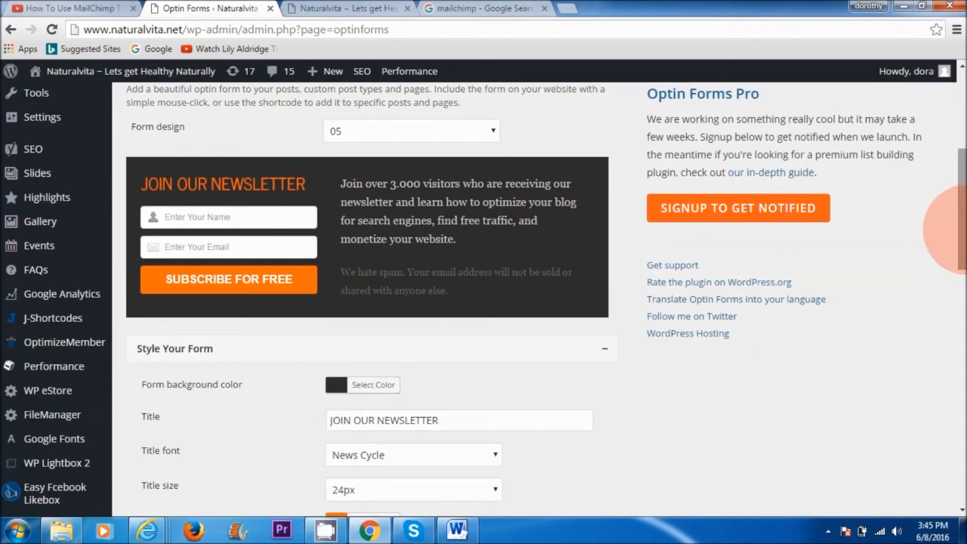
scroll(753, 406, "down", 3)
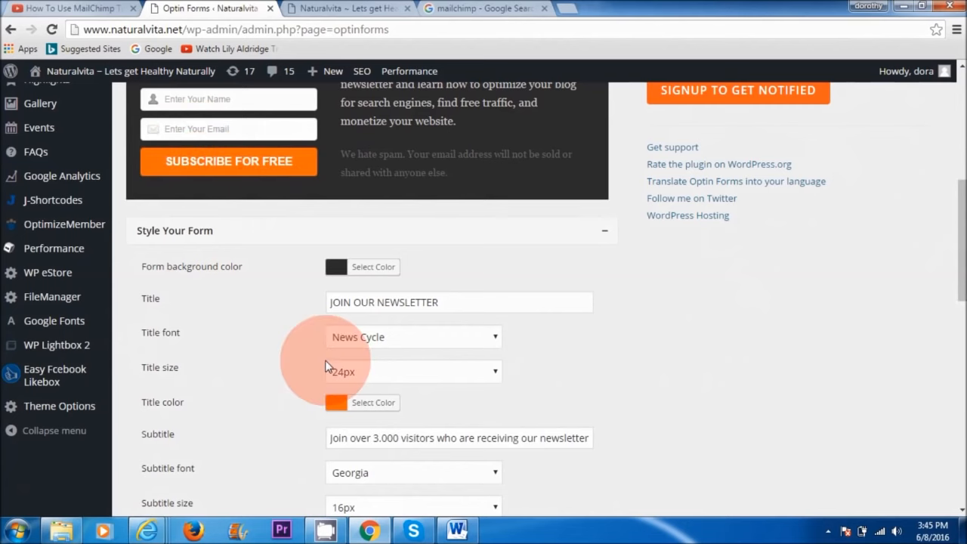
mouse_move(959, 257)
left_mouse_down()
mouse_move(954, 309)
mouse_move(954, 216)
mouse_move(956, 393)
mouse_move(954, 184)
mouse_move(954, 249)
left_mouse_up()
left_click(250, 284)
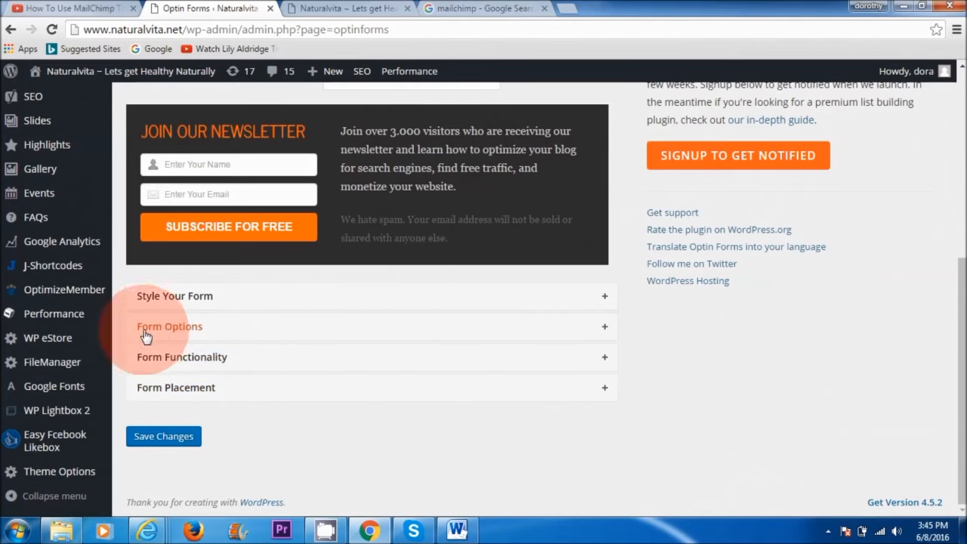
Step: Review the Form Options for hiding form elements and adding custom CSS, and collapse the section
left_click(208, 326)
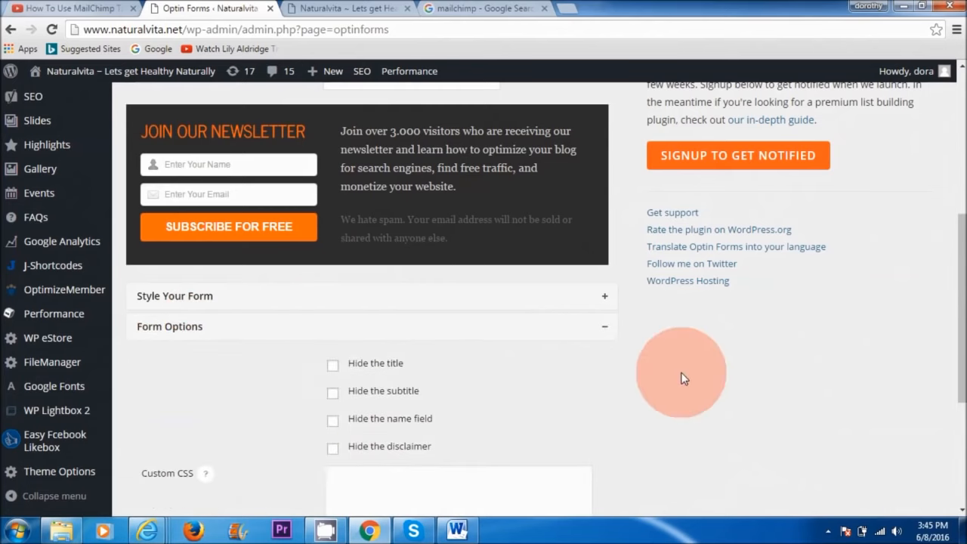
scroll(951, 325, "down", 3)
scroll(954, 332, "up", 3)
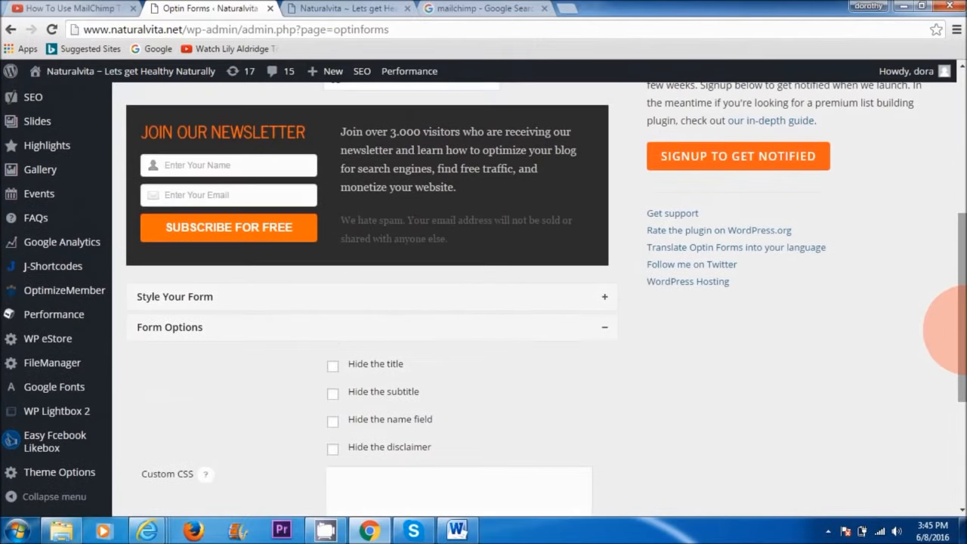
left_click(507, 331)
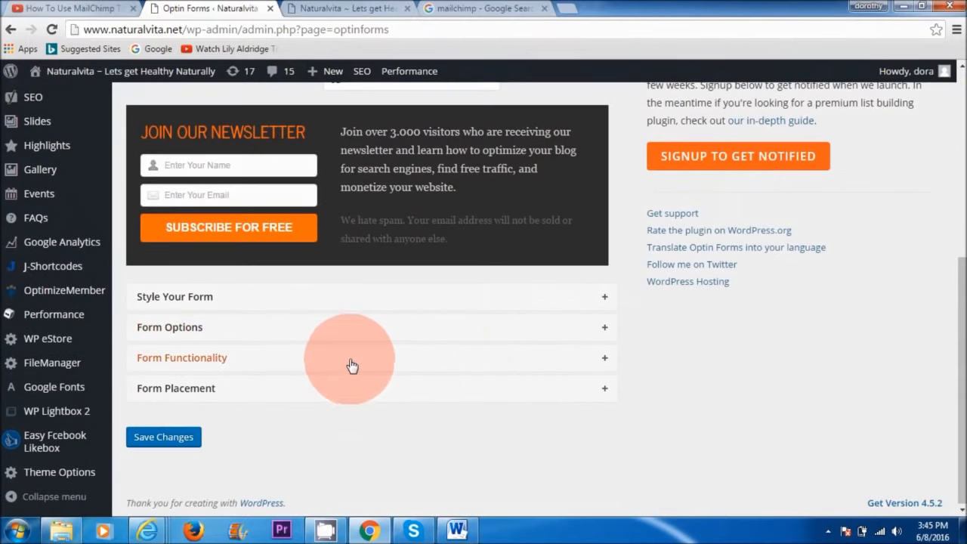
Step: Check the Form Functionality setting for opening submissions in a new window, and collapse the section
left_click(352, 366)
scroll(951, 356, "down", 2)
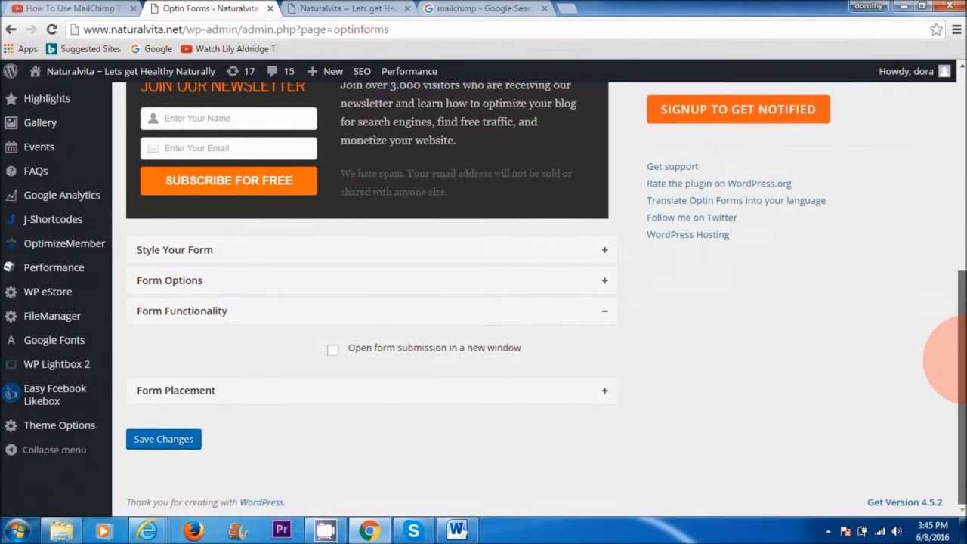
left_click_drag(955, 359, 950, 313)
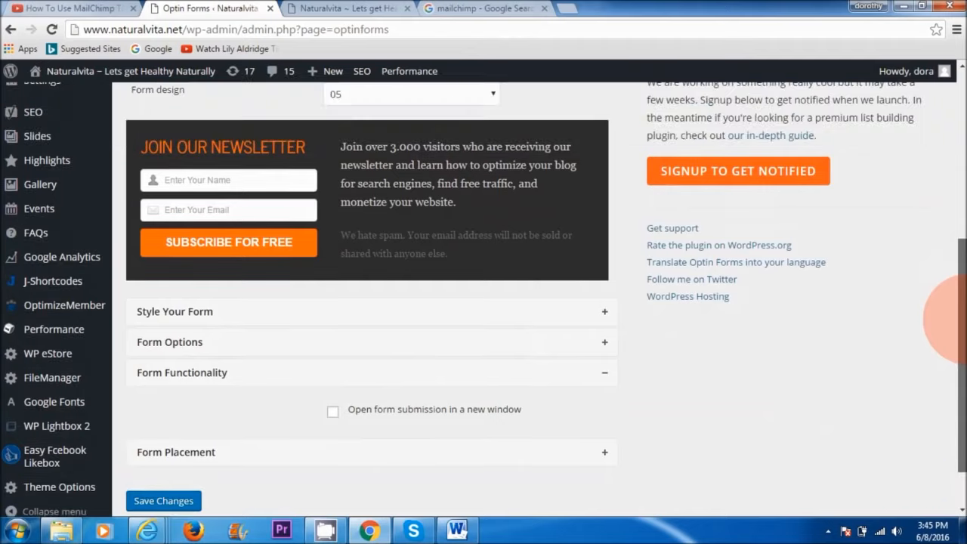
left_click(368, 382)
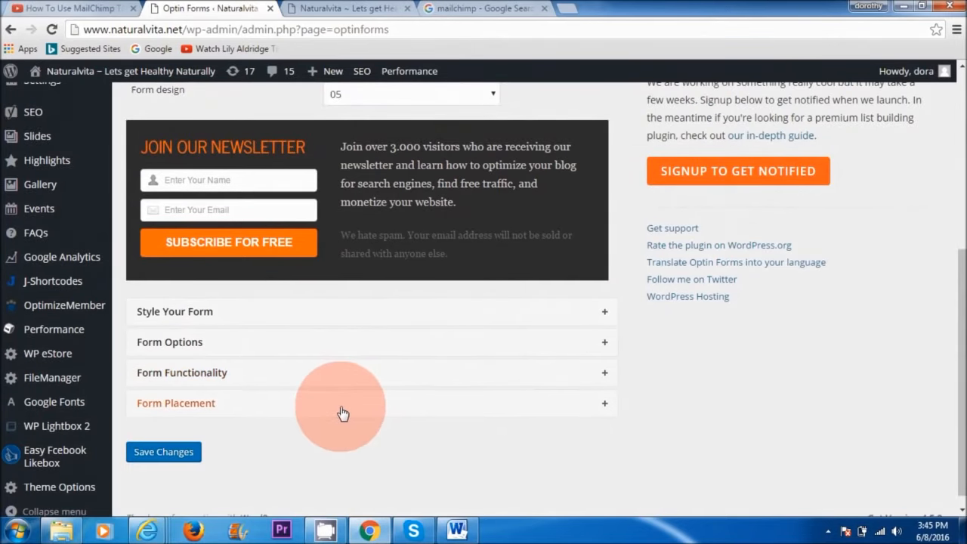
Step: Review the form placement options for posts and pages, and save the Optin Forms settings
left_click(288, 408)
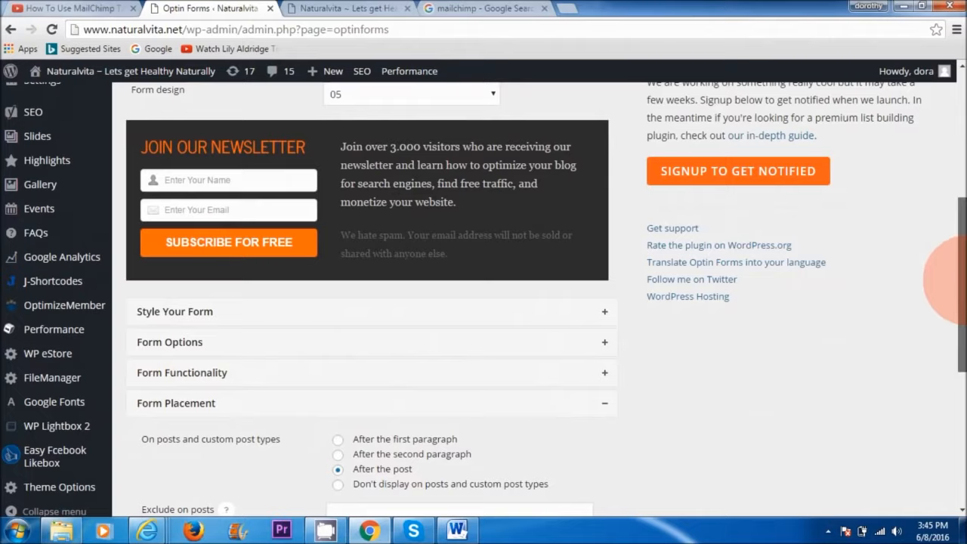
left_click_drag(952, 293, 954, 332)
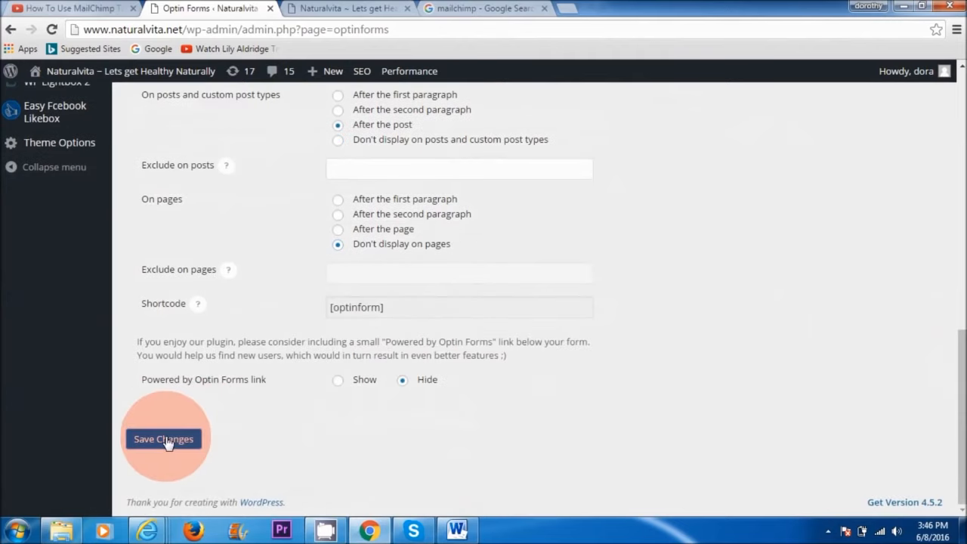
left_click(165, 440)
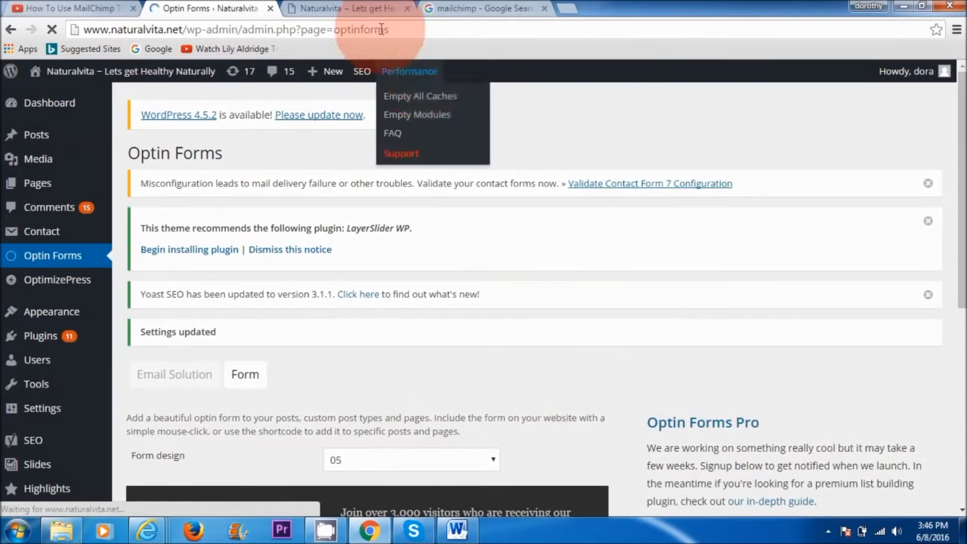
Step: Open the blog post "My 8 Favorite Healthy Vegan Dessert Recipes" on the Naturalvita site and look for the optin form
left_click(352, 9)
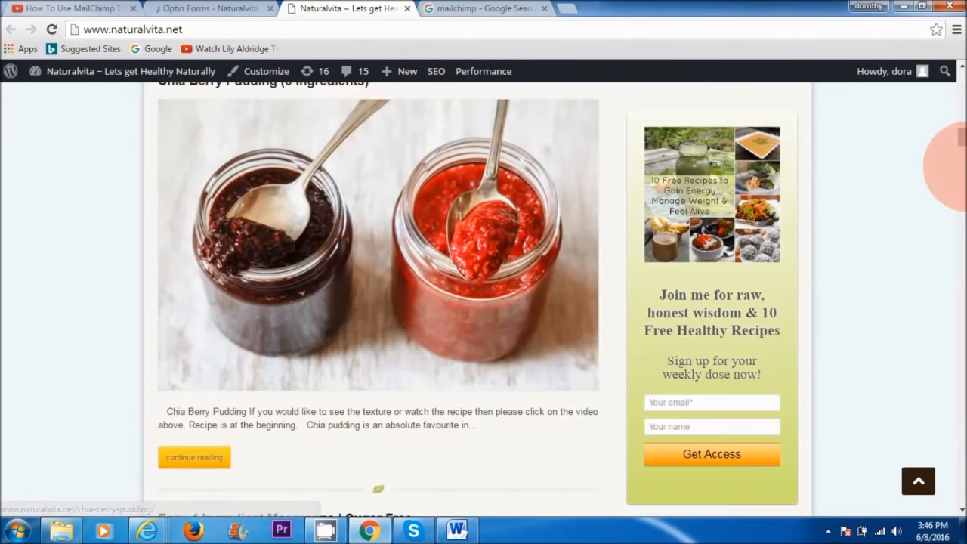
left_click_drag(963, 139, 962, 89)
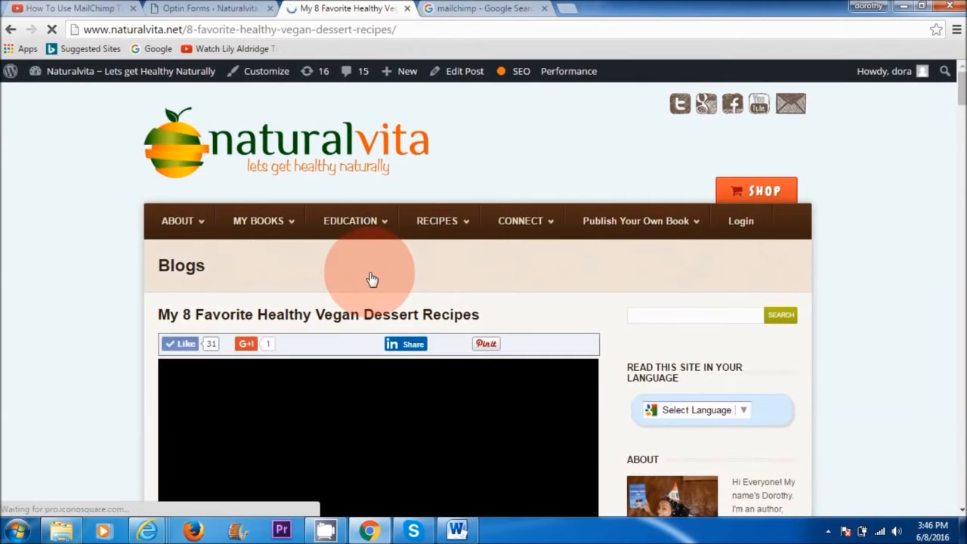
left_click_drag(958, 95, 957, 430)
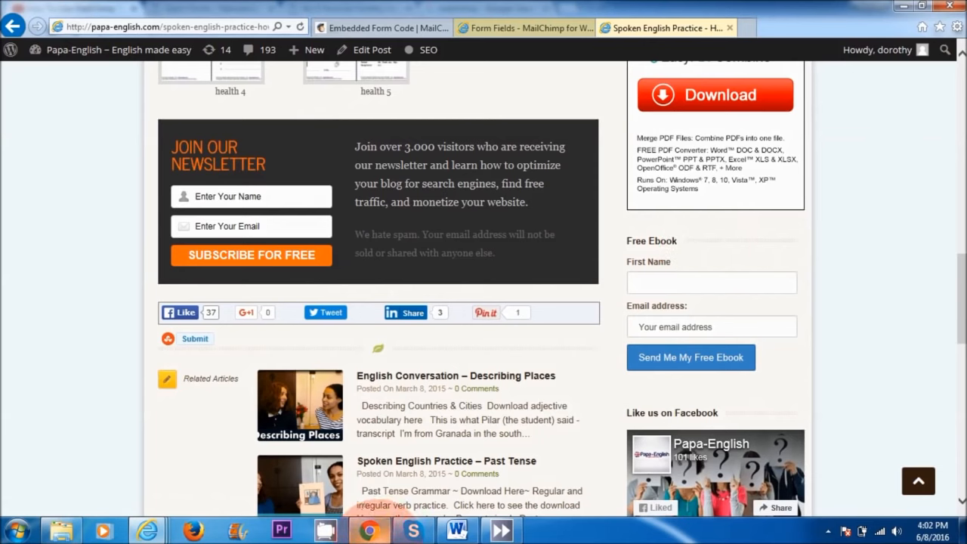
Step: Switch to the Naturalvita WordPress admin in Chrome and search for new plugins matching "mailchimp for wordpress"
left_click(370, 527)
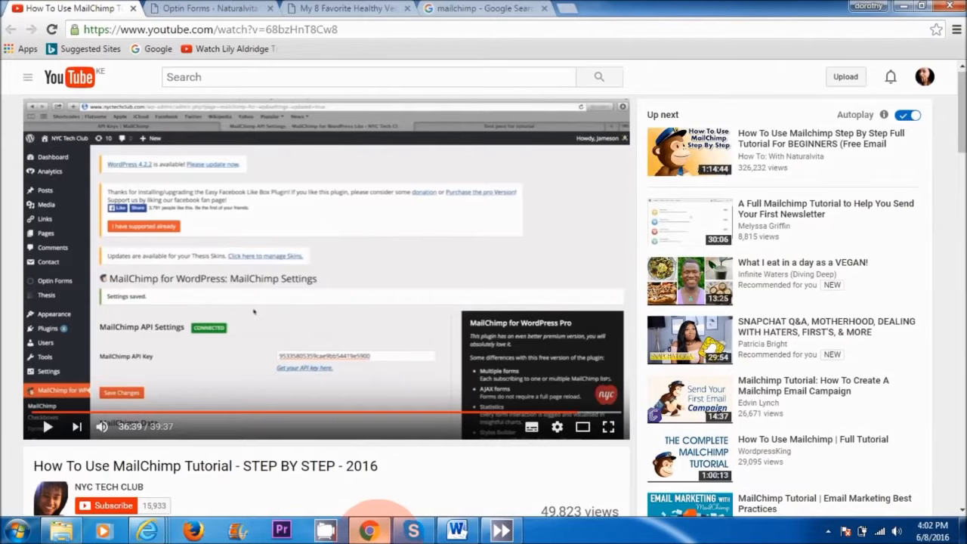
left_click(215, 9)
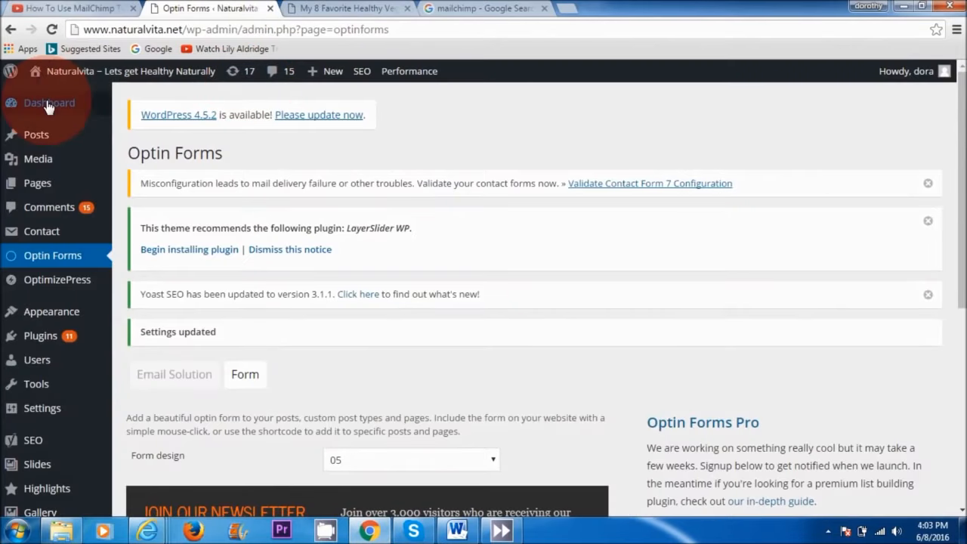
mouse_move(30, 331)
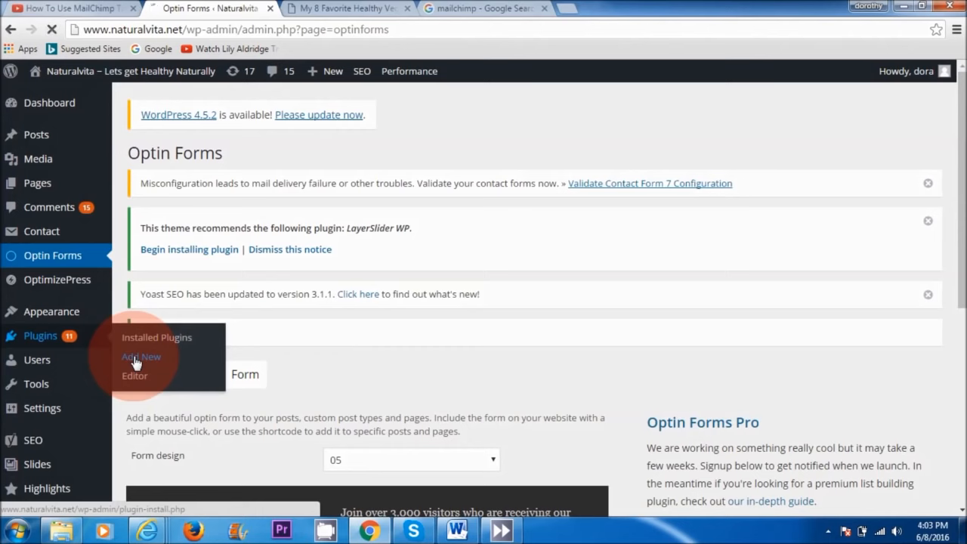
left_click(783, 350)
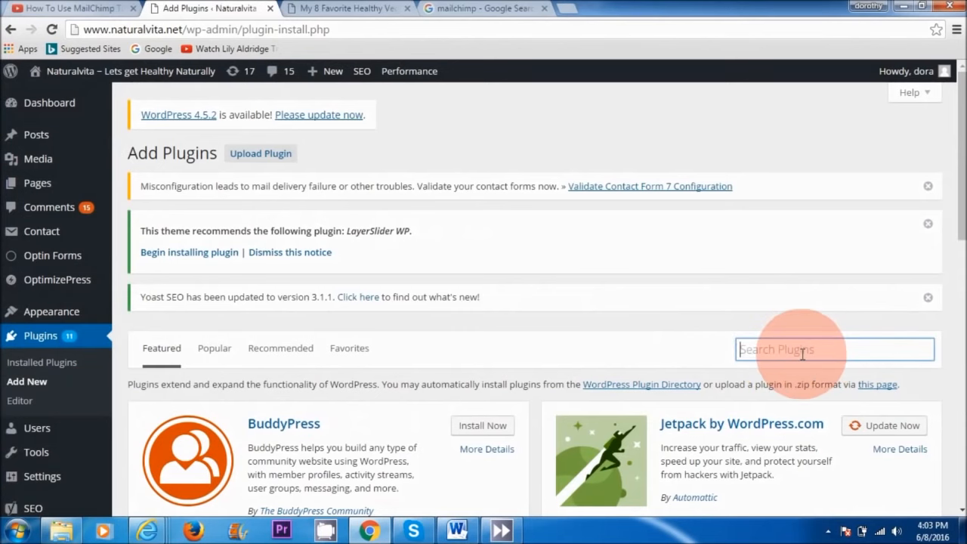
type("mailchimp for wordpress")
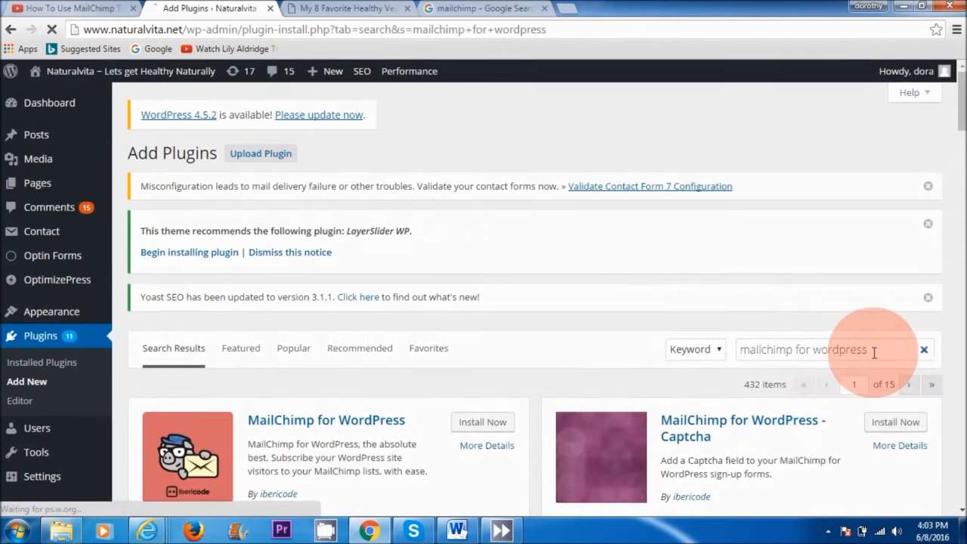
Step: Install and activate the MailChimp for WordPress plugin by ibericode
scroll(403, 315, "down", 2)
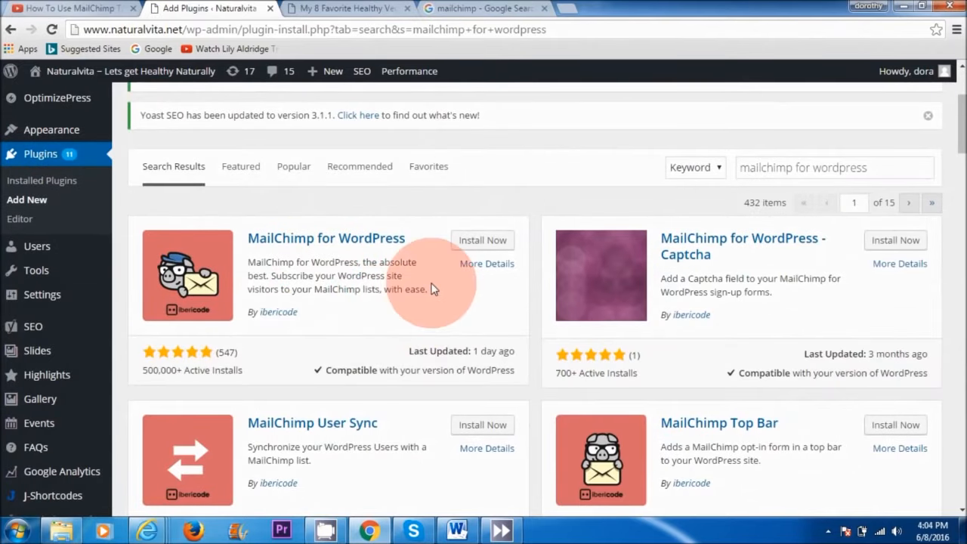
left_click(484, 241)
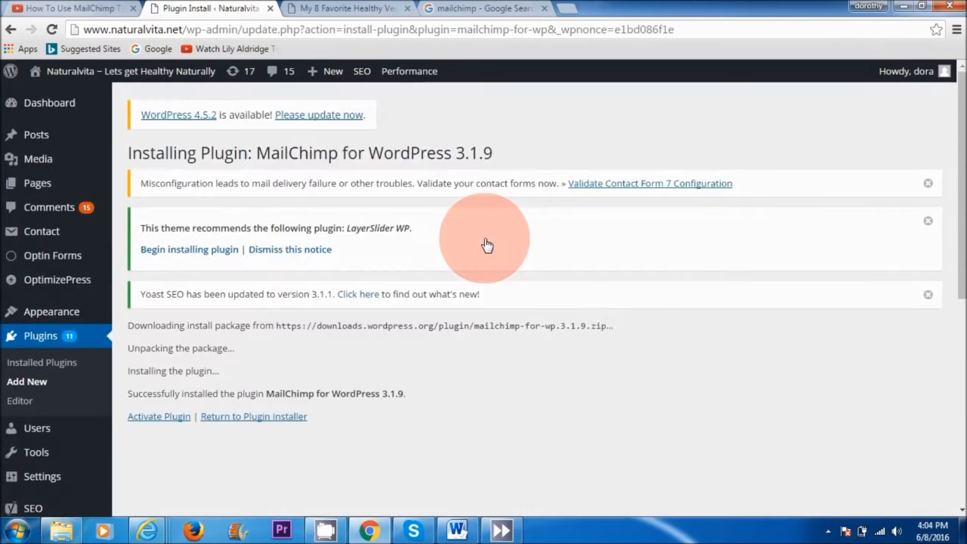
left_click(169, 423)
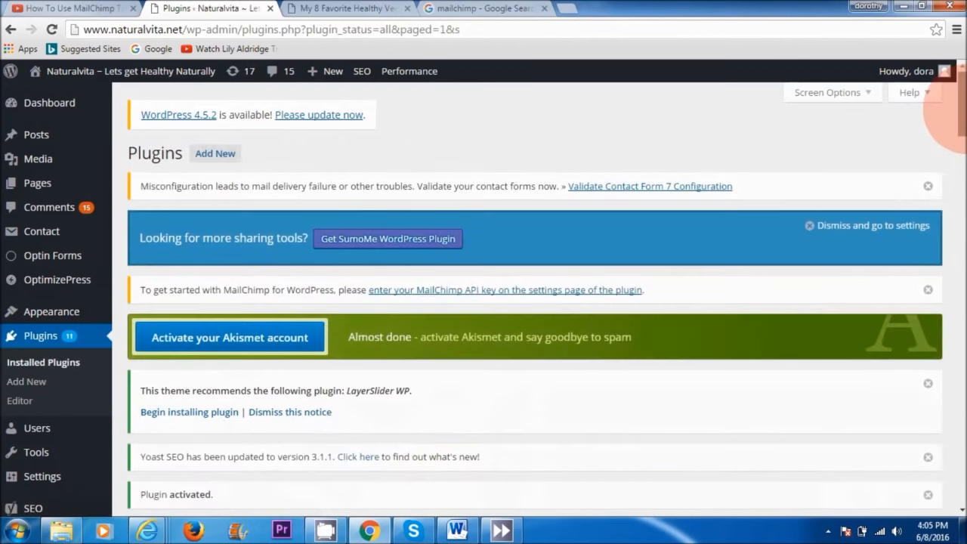
Step: Locate the MailChimp for WordPress plugin among the installed plugins and open its MailChimp API settings
left_click_drag(958, 106, 939, 339)
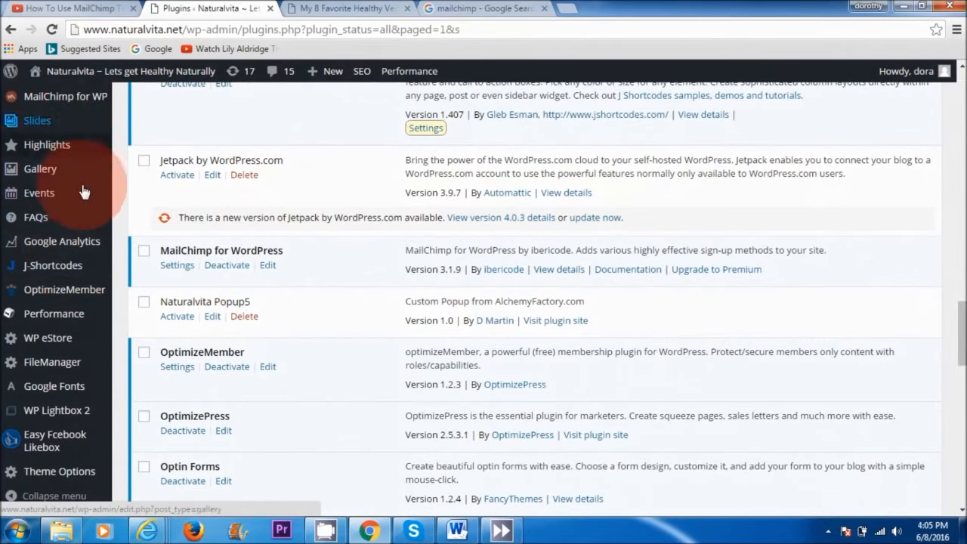
mouse_move(27, 100)
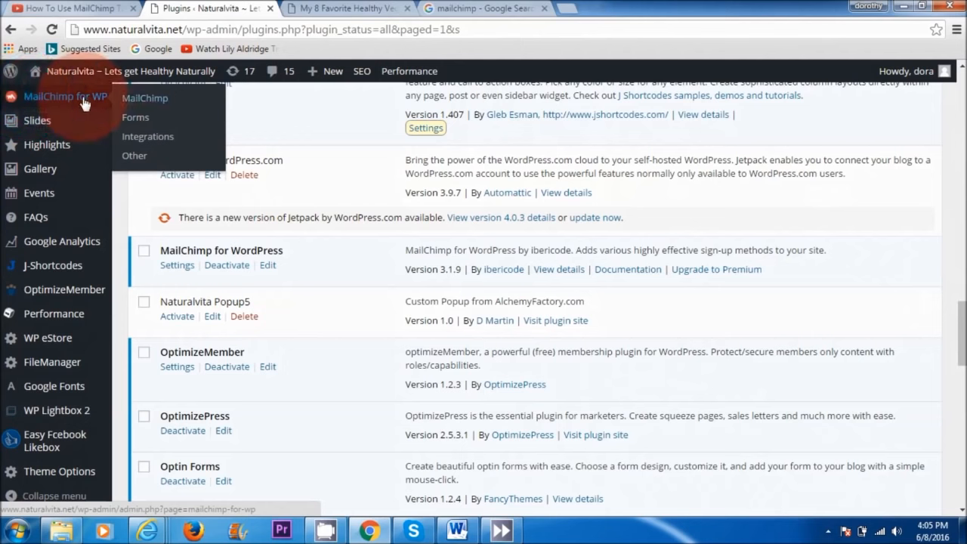
left_click(137, 104)
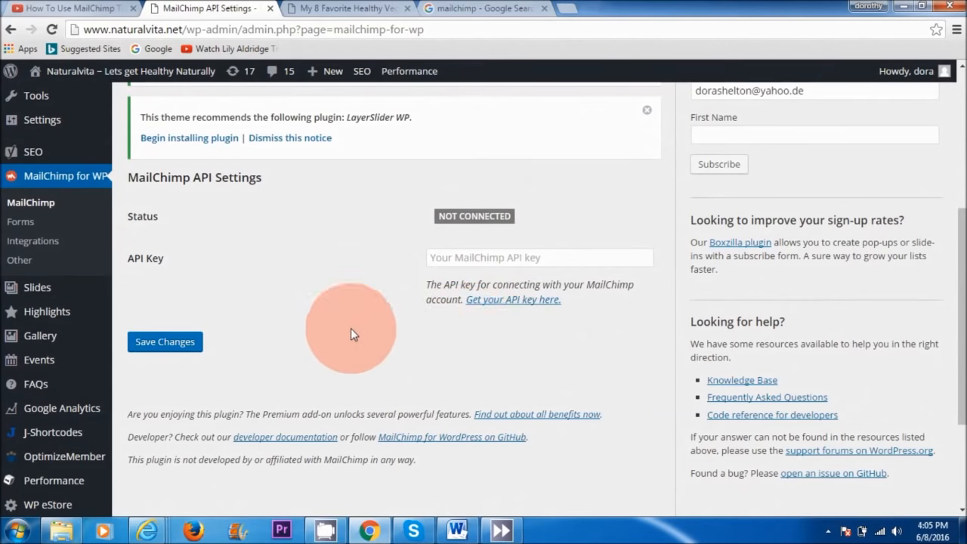
Step: Switch to the MailChimp account in Internet Explorer and open its API keys page
mouse_move(147, 531)
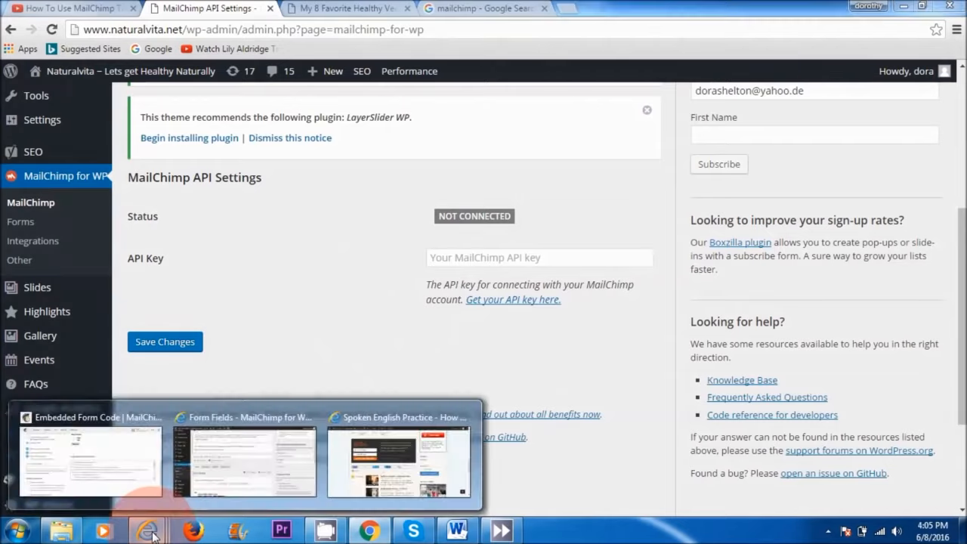
left_click(130, 478)
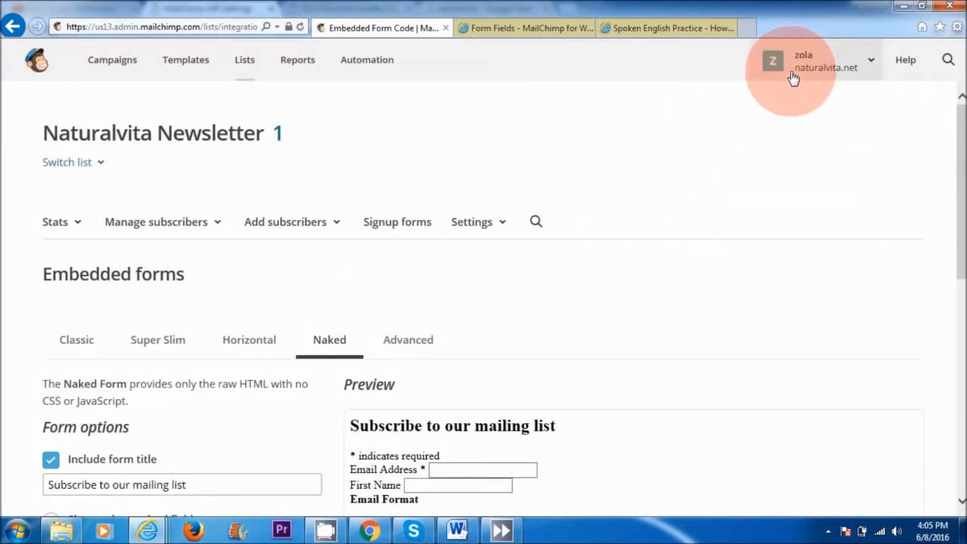
left_click(837, 67)
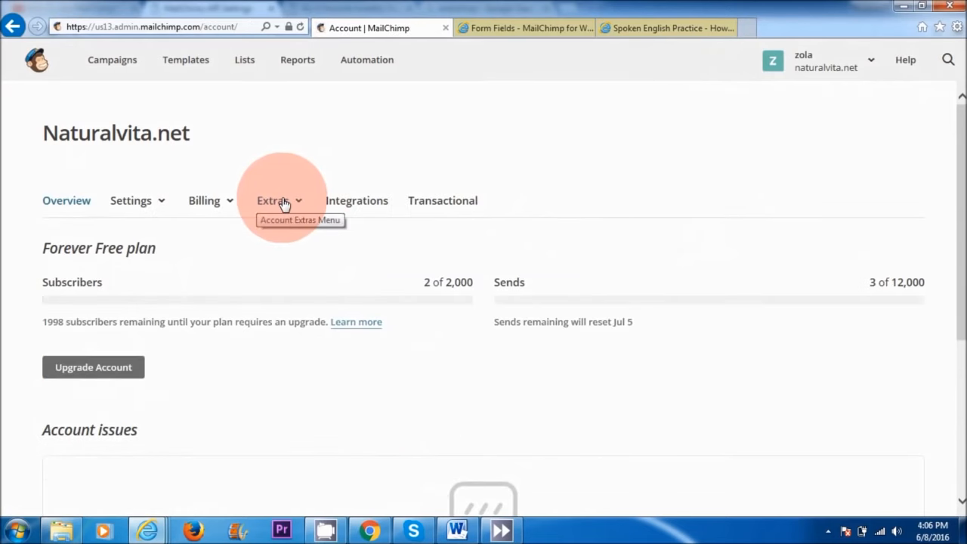
left_click(283, 204)
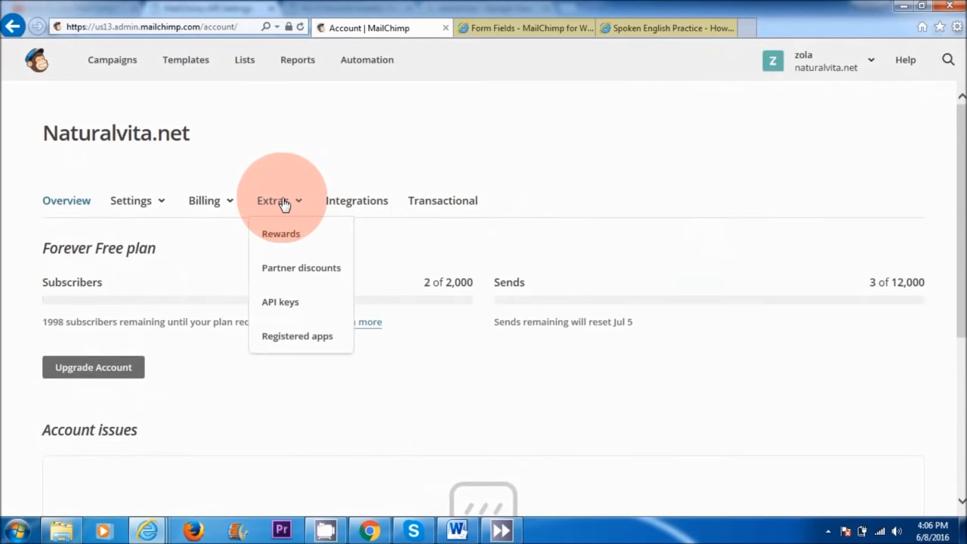
left_click(301, 304)
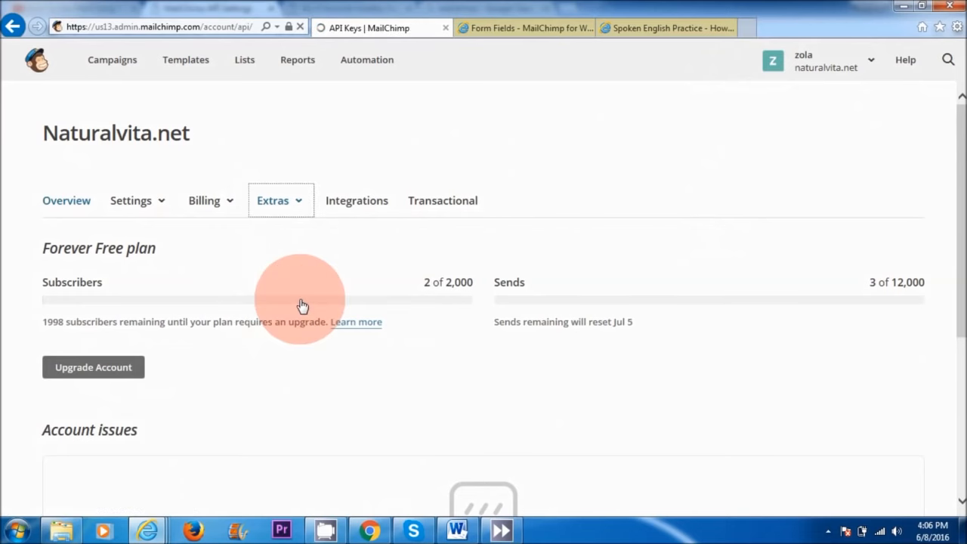
Step: Create a new MailChimp API key and copy it to the clipboard
left_click_drag(963, 153, 964, 295)
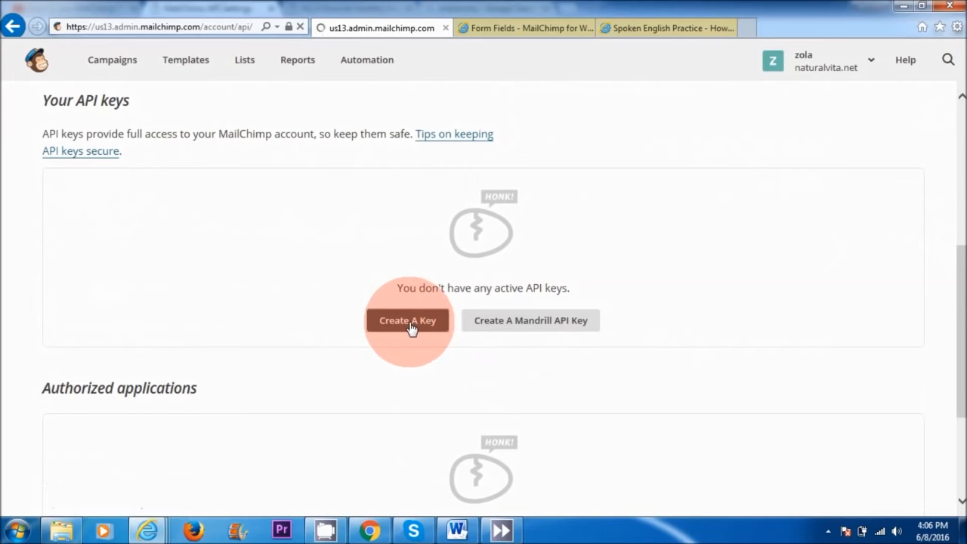
left_click(409, 320)
left_click_drag(962, 217, 961, 255)
left_click(531, 315)
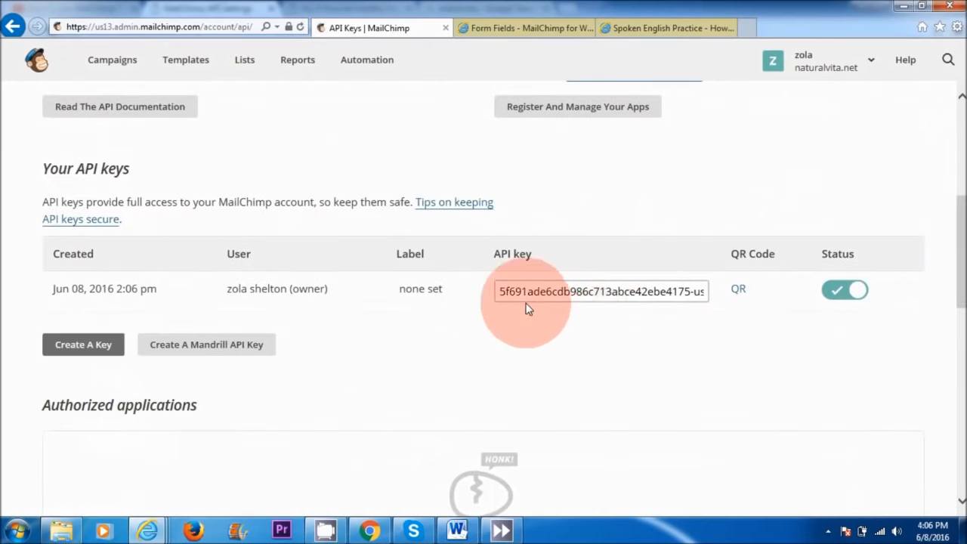
left_click(610, 293)
right_click(609, 295)
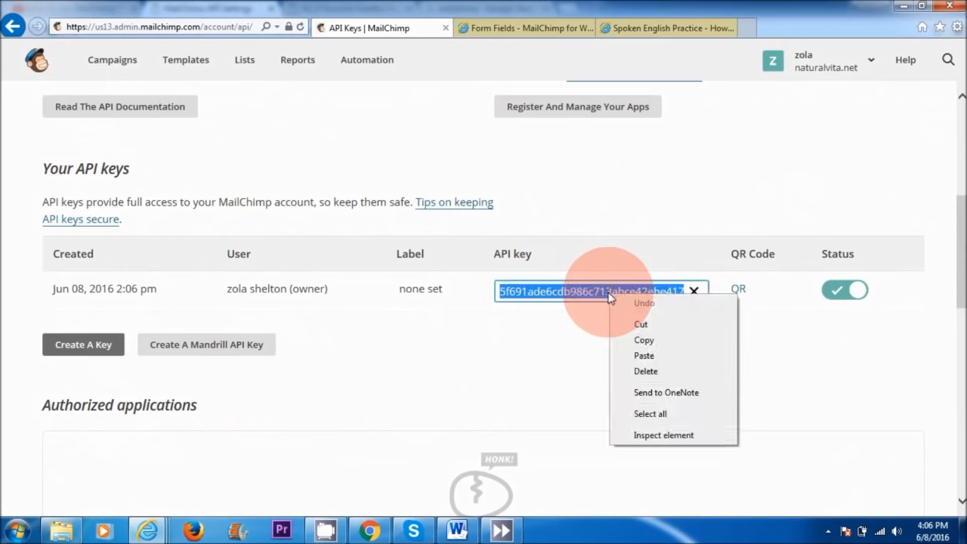
left_click(635, 339)
Step: Return to the plugin's MailChimp API Settings in Chrome, paste the copied API key into the API Key field, and save the changes
key("alt+Tab")
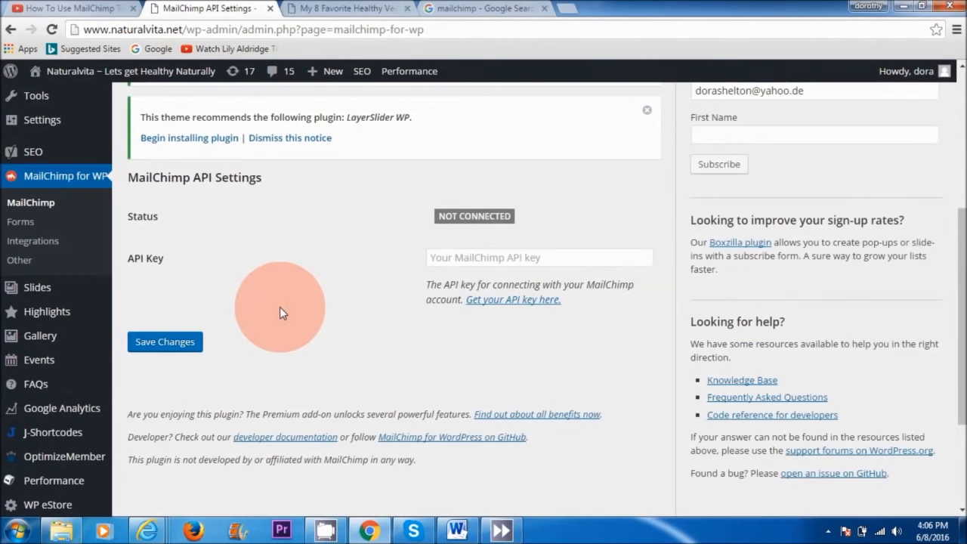
left_click(508, 260)
right_click(508, 260)
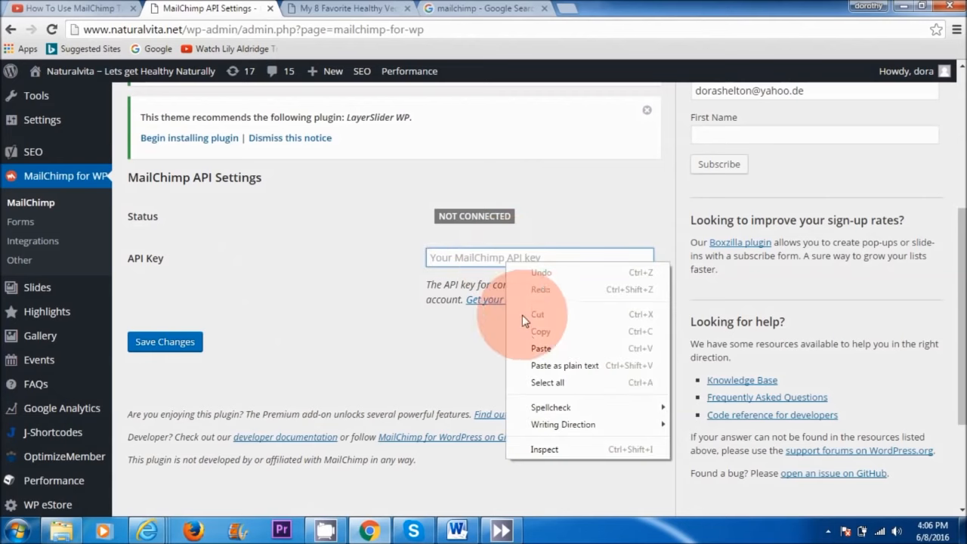
left_click(530, 346)
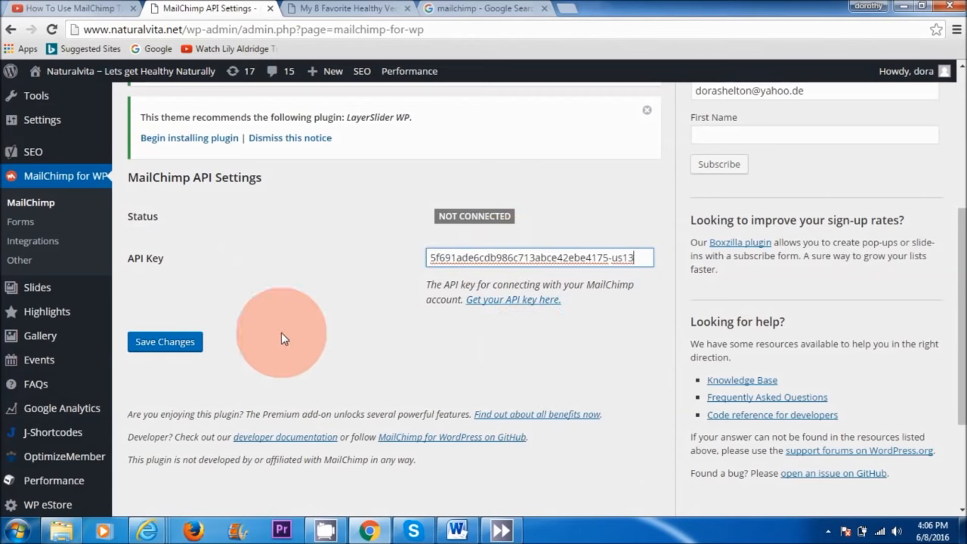
left_click(163, 341)
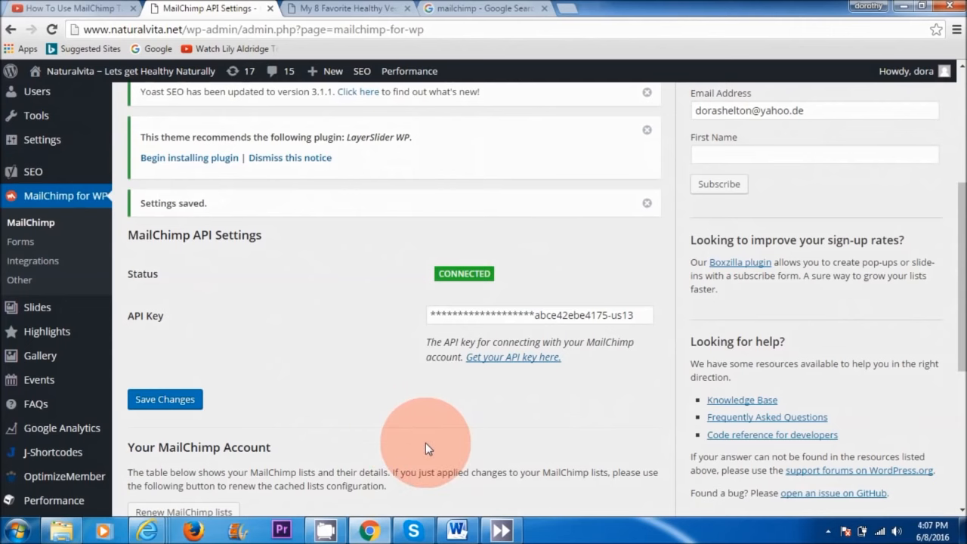
Step: Add a new MailChimp for WordPress form without a title that subscribes visitors to the Naturalvita Newsletter list
left_click(15, 249)
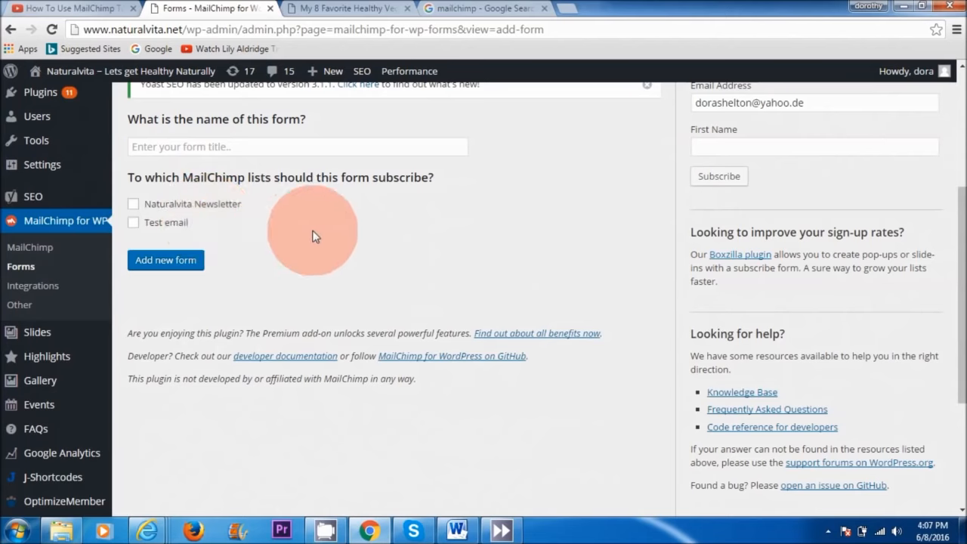
left_click(133, 204)
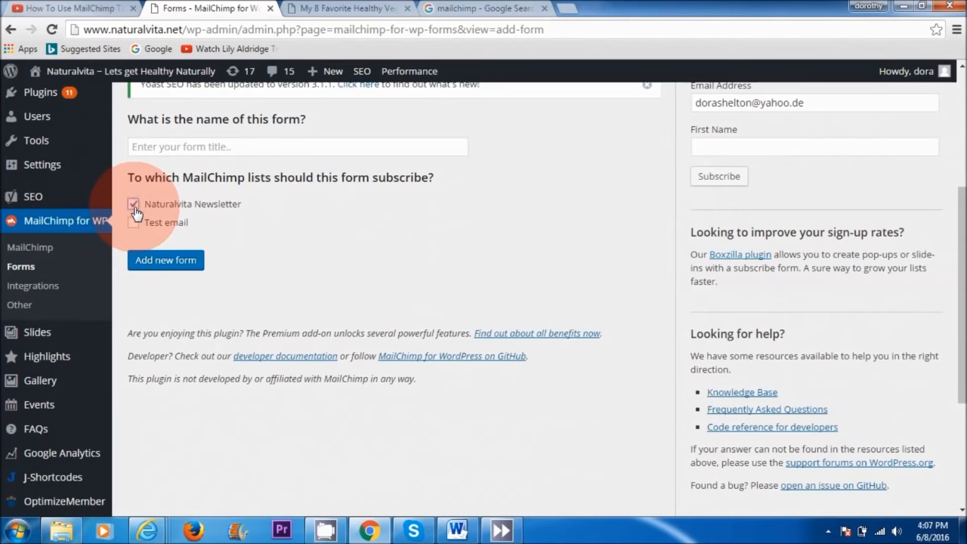
left_click(162, 260)
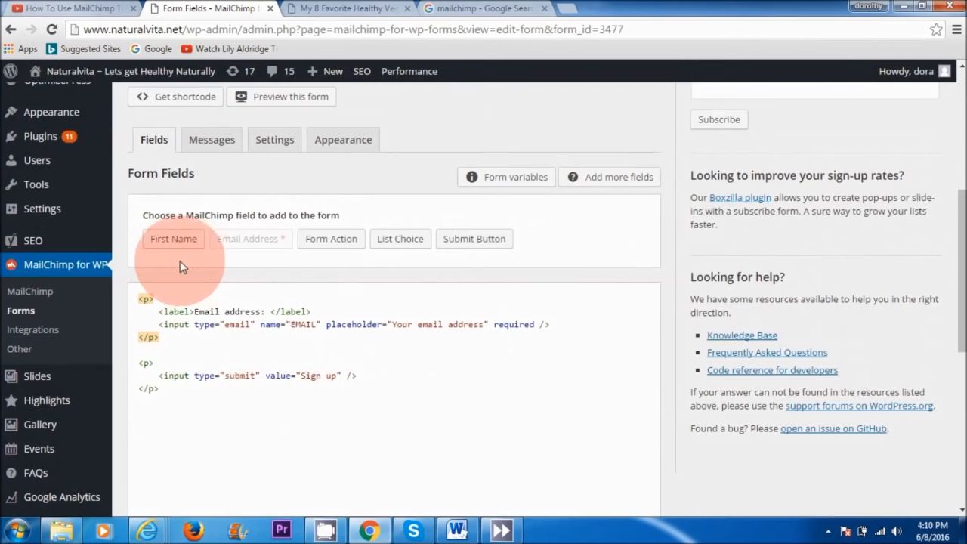
Step: Add a First Name field wrapped in paragraph tags to the sign-up form, and save the form
left_click(174, 238)
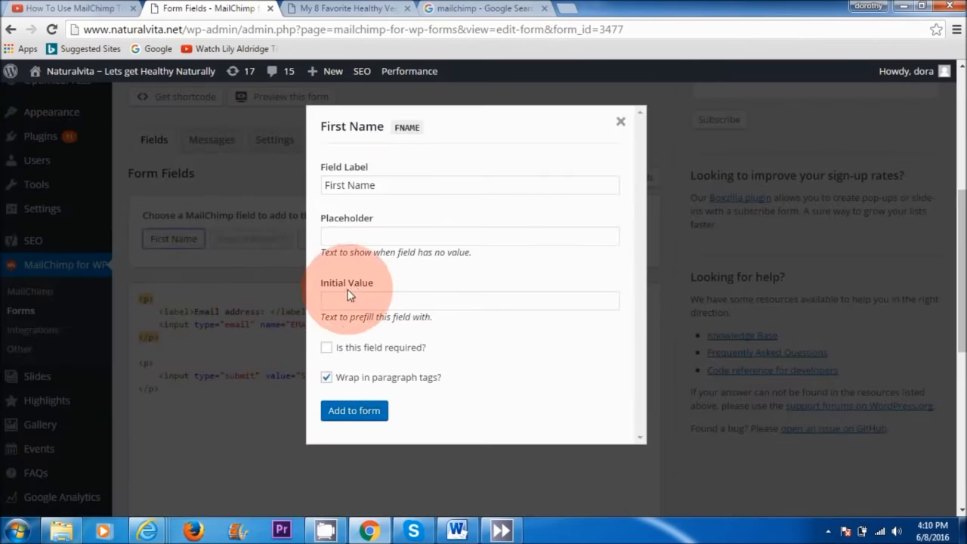
left_click(354, 411)
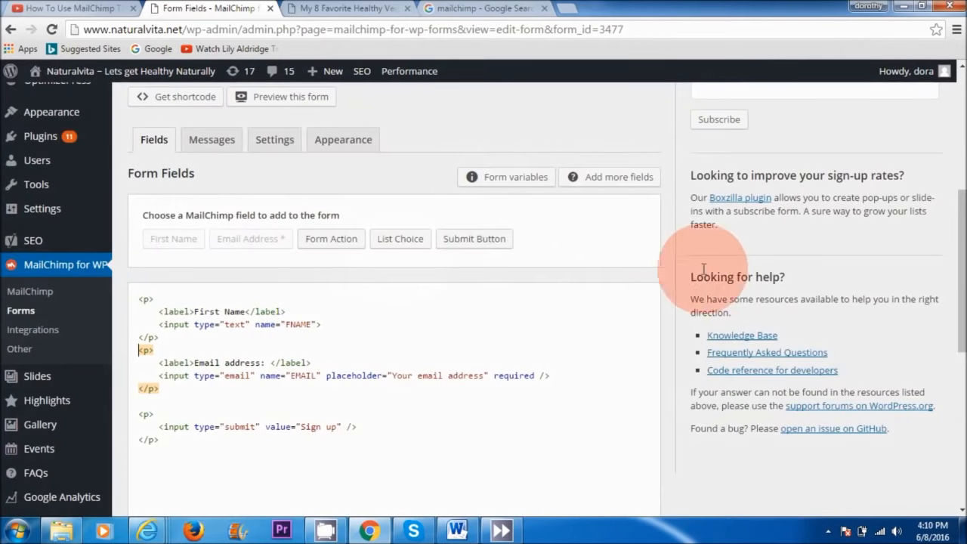
left_click_drag(958, 274, 954, 367)
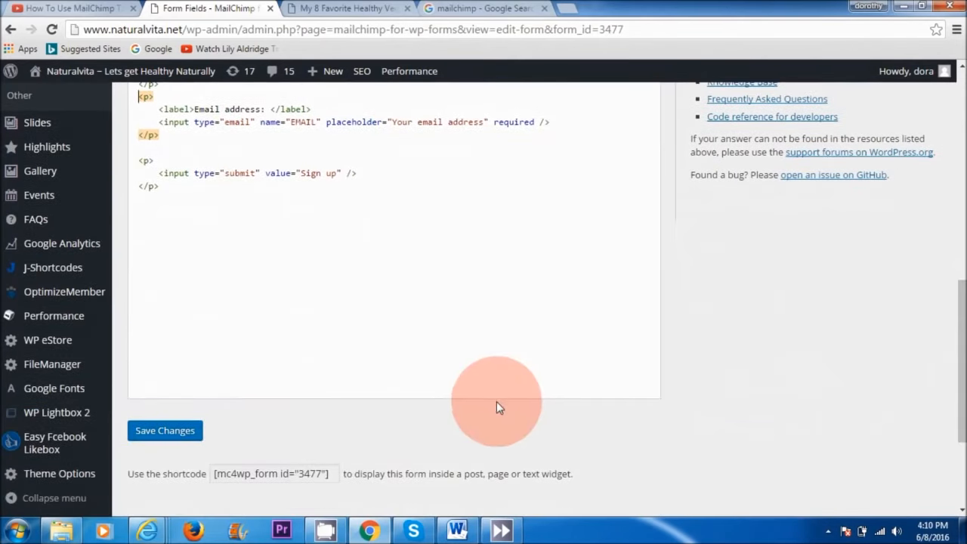
left_click(163, 430)
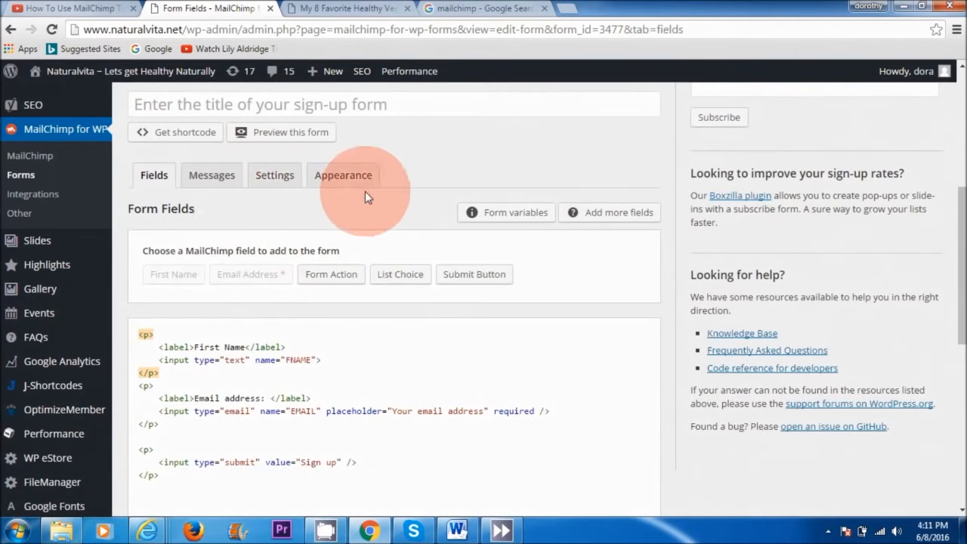
Step: Set the sign-up form's style to Blue Theme and save the appearance changes
left_click(359, 178)
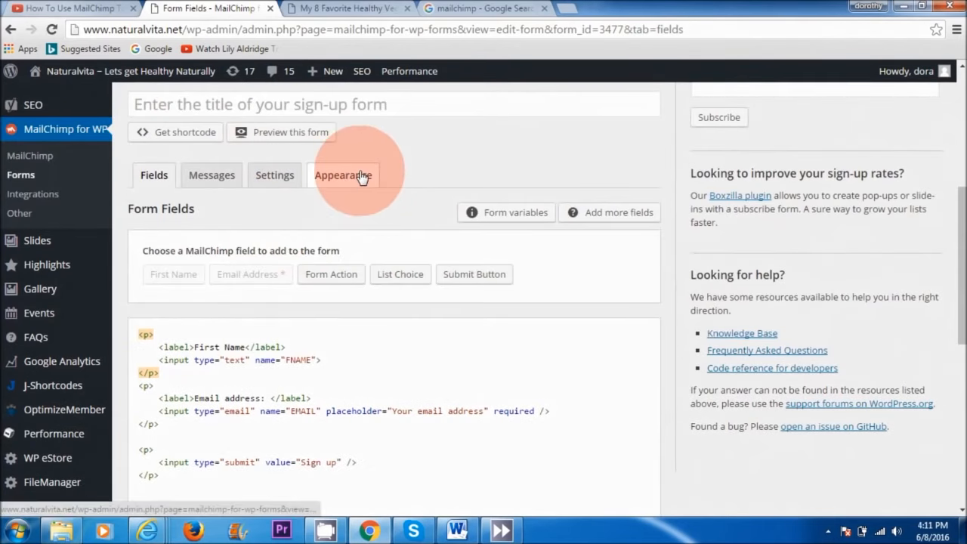
left_click(511, 250)
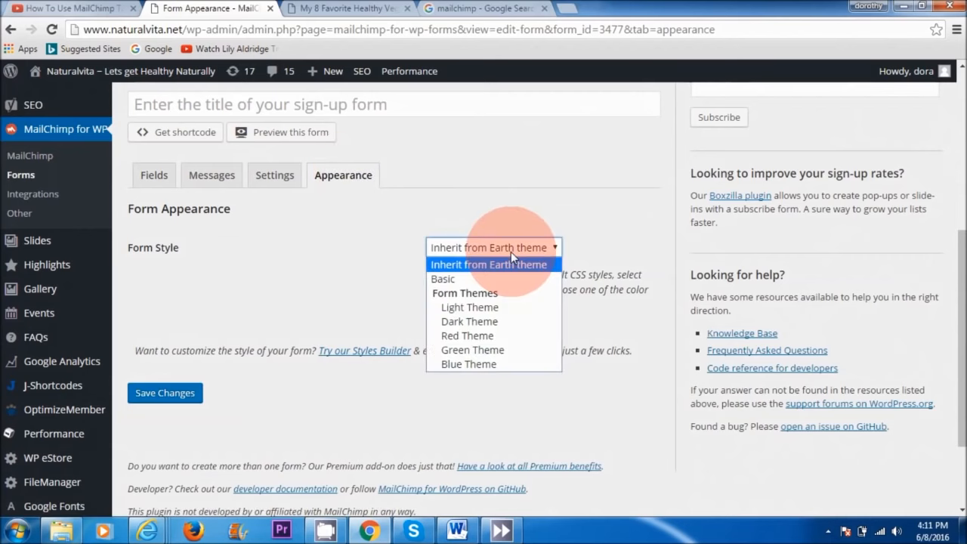
left_click(473, 364)
left_click(168, 394)
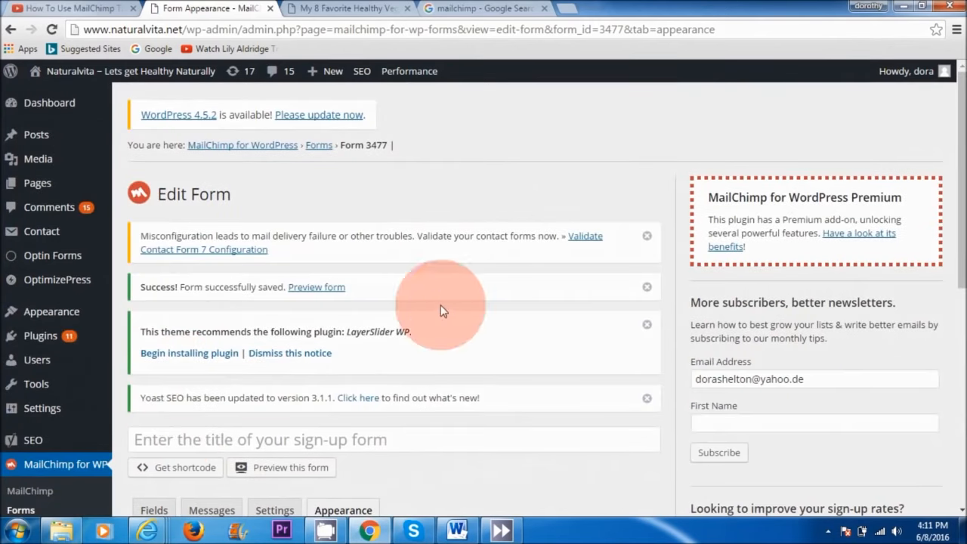
Step: Add the MailChimp Sign-Up Form widget at the top of the Right Sidebar, save it, and reload the vegan dessert blog post
mouse_move(961, 198)
left_mouse_down()
mouse_move(961, 357)
mouse_move(953, 202)
left_mouse_up()
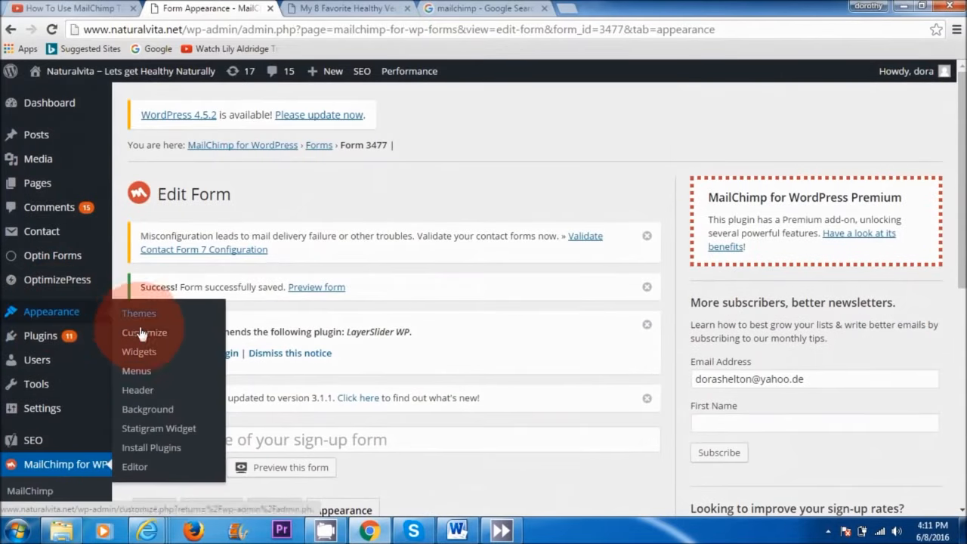
left_click(141, 352)
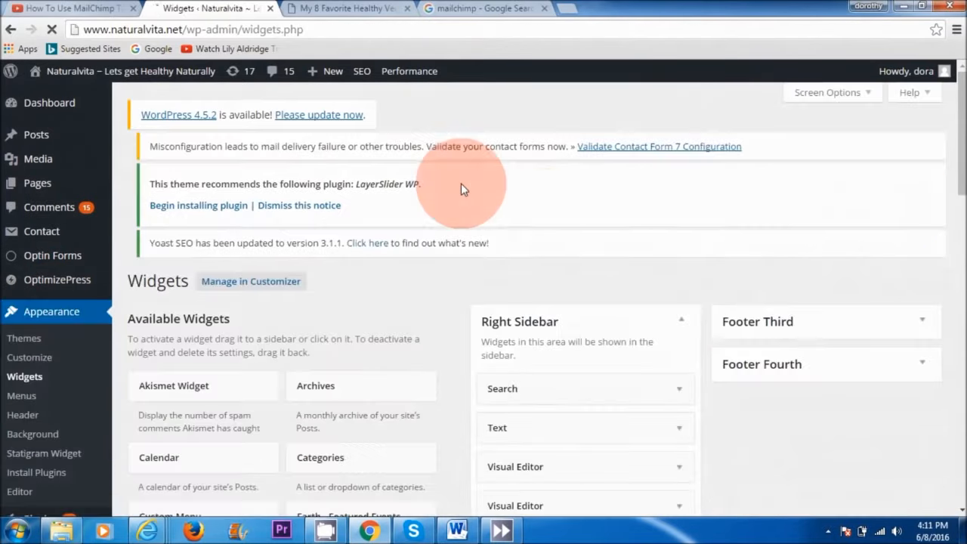
left_click_drag(954, 135, 957, 333)
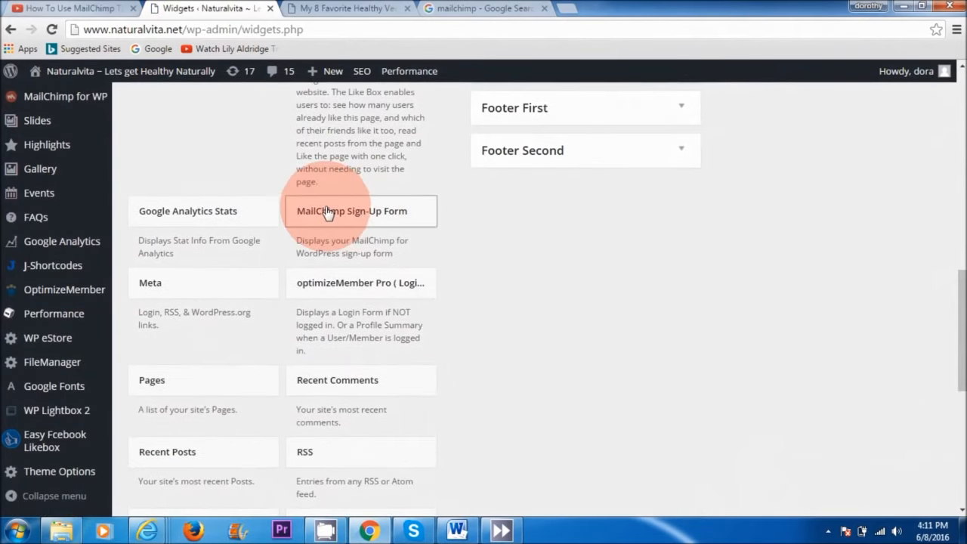
left_click_drag(358, 218, 571, 168)
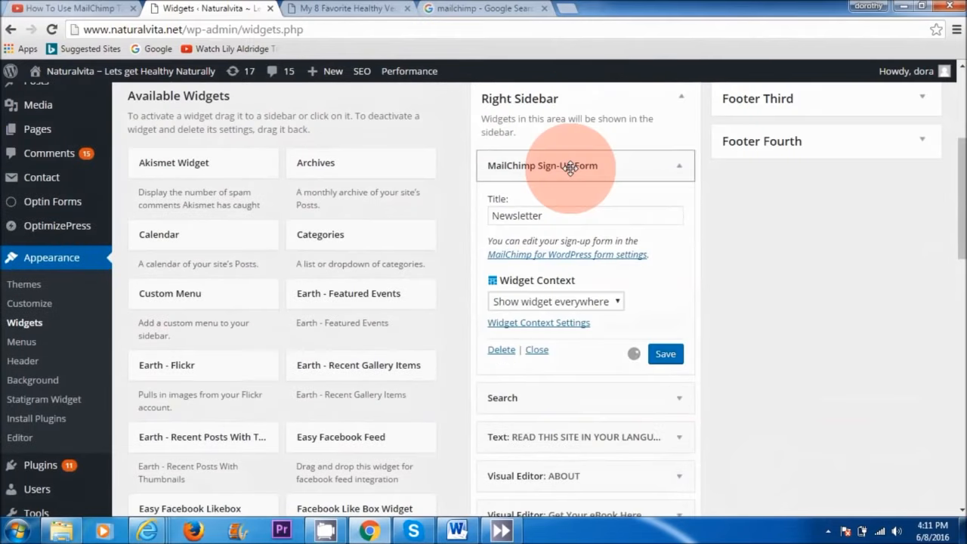
left_click(665, 359)
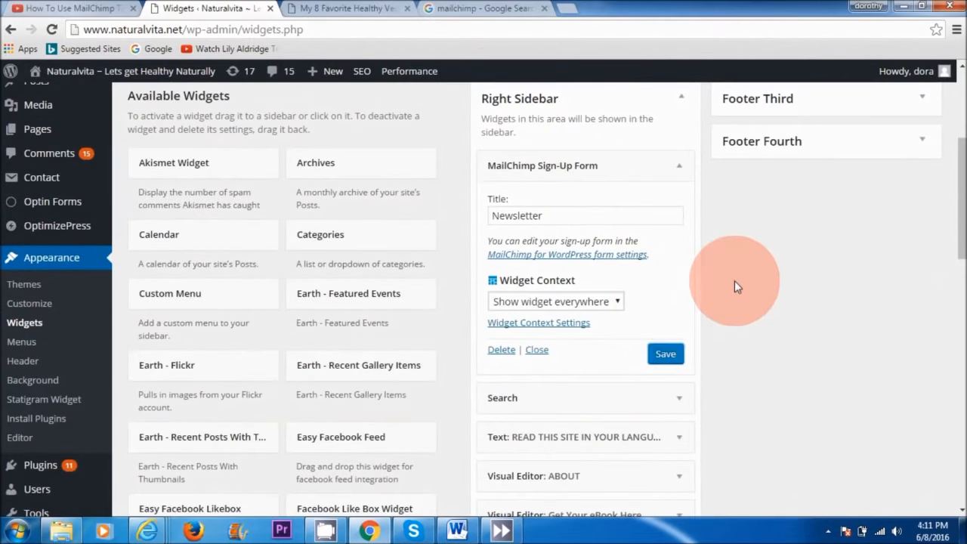
left_click(358, 9)
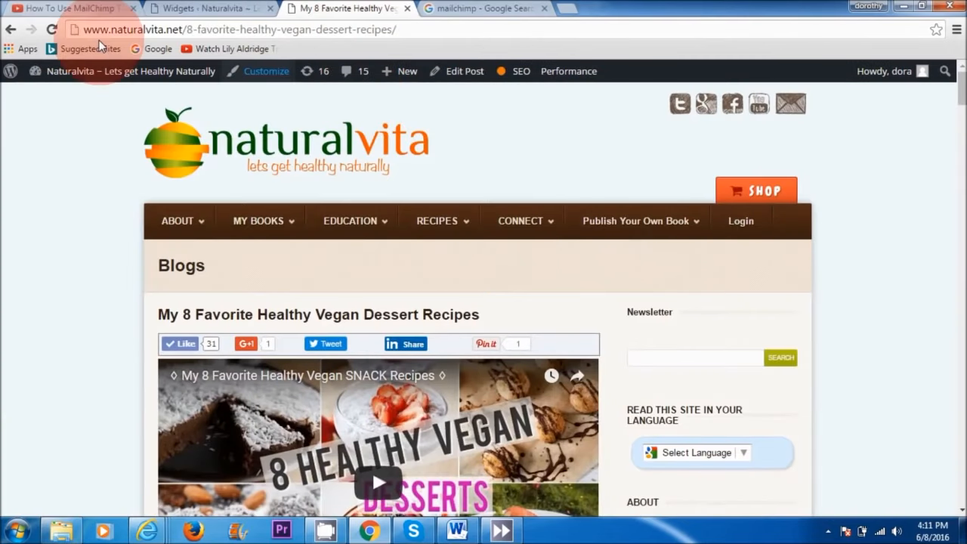
left_click(52, 31)
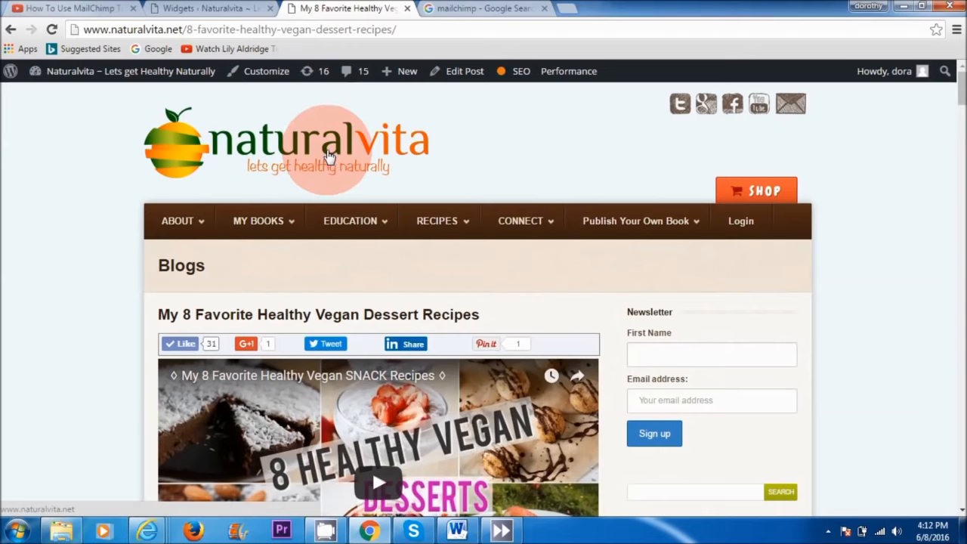
Step: Return to the MailChimp for WordPress form's fields and delete the First Name field block from the form code
left_click(204, 9)
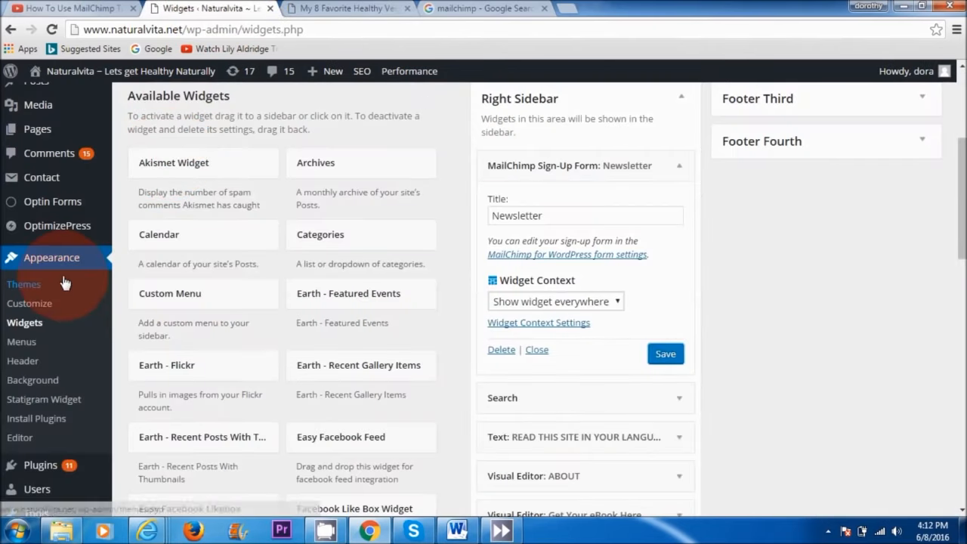
scroll(76, 318, "down", 3)
mouse_move(97, 352)
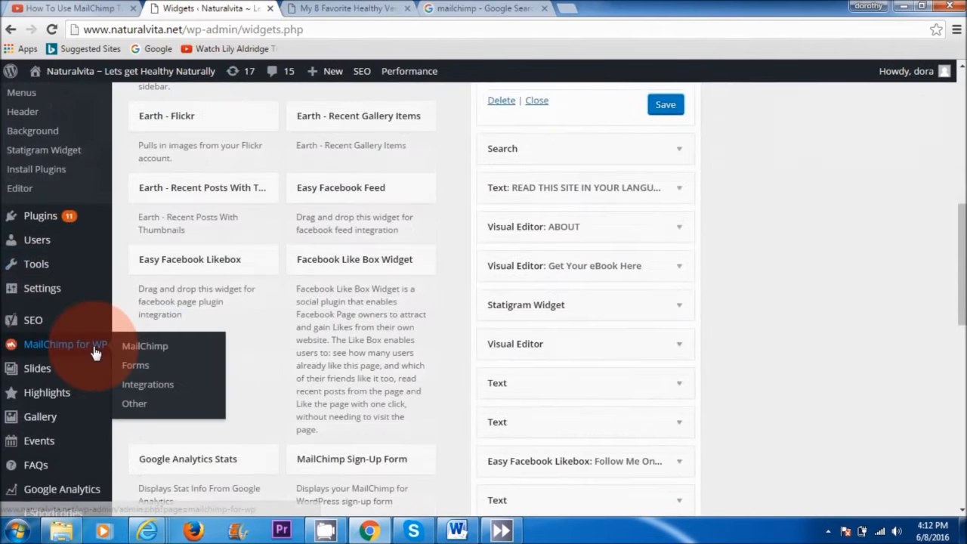
left_click(141, 369)
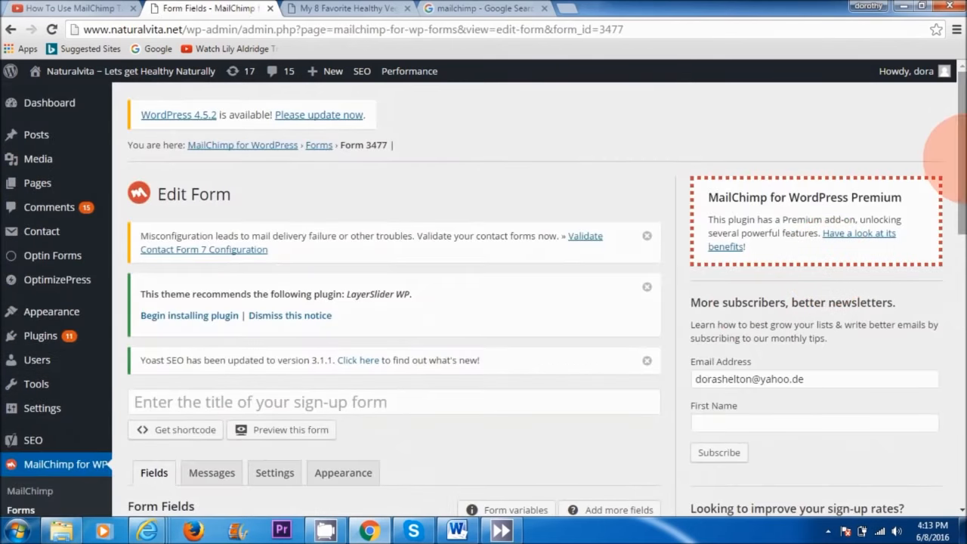
left_click_drag(964, 164, 965, 285)
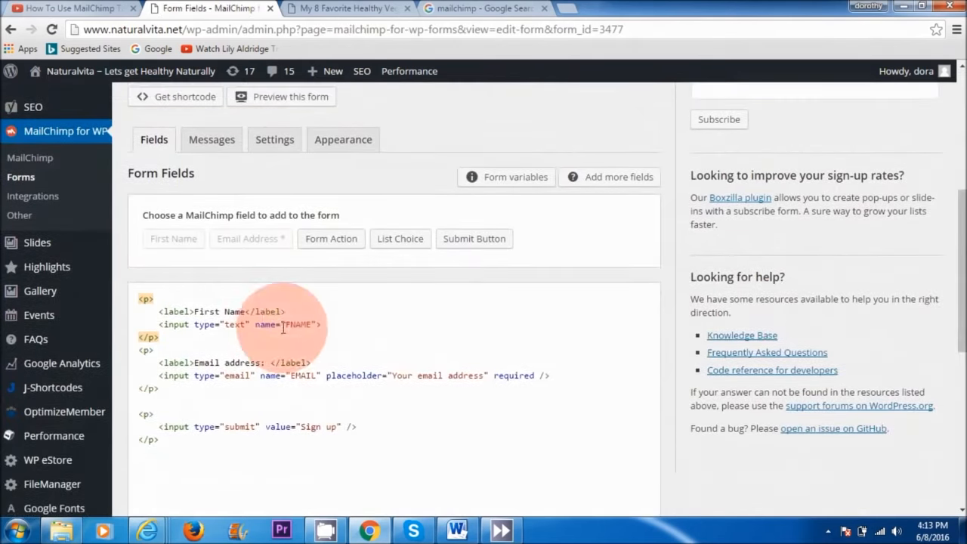
left_click_drag(238, 327, 144, 291)
key("BackSpace")
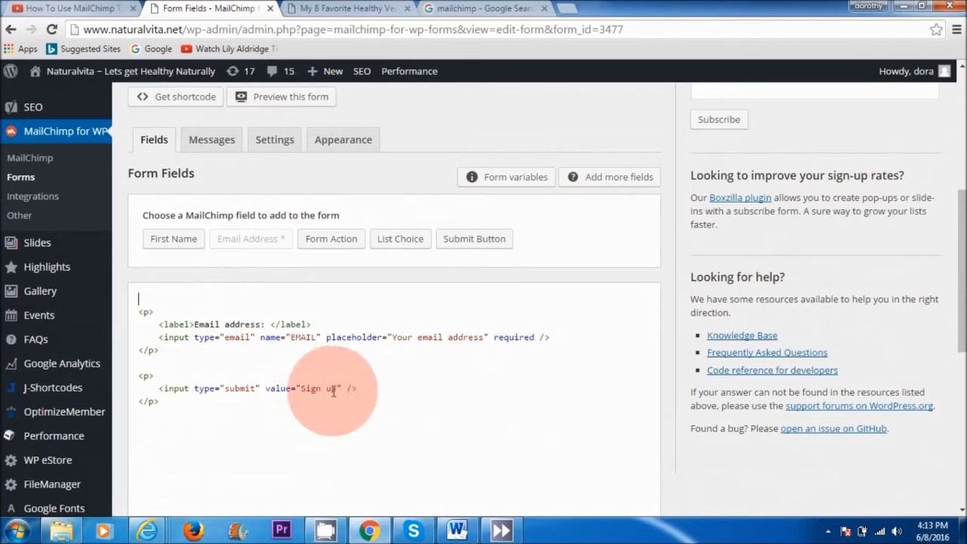
Step: Change the sign-up form's submit button value to "Get Access" and save the form
left_click_drag(335, 389, 302, 388)
type("Get")
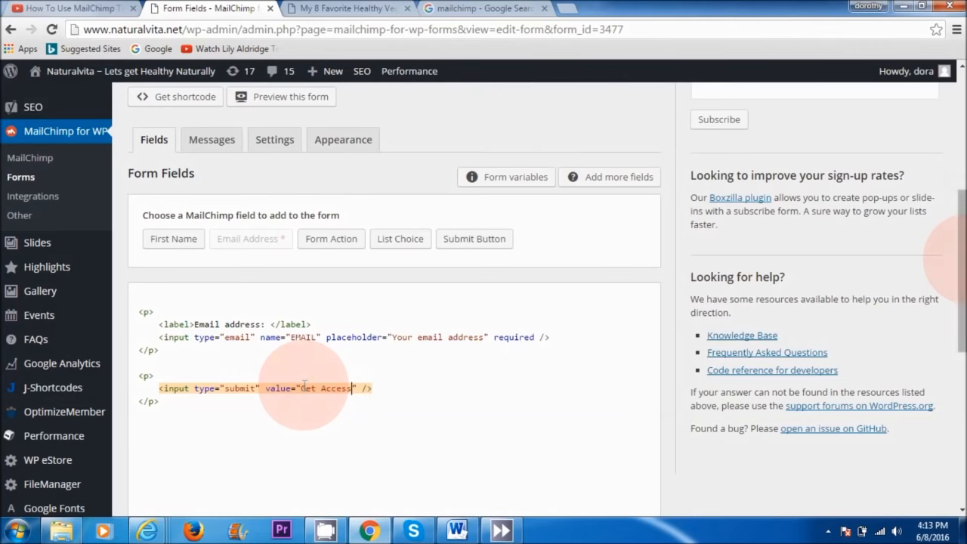
scroll(944, 231, "down", 4)
left_click(163, 415)
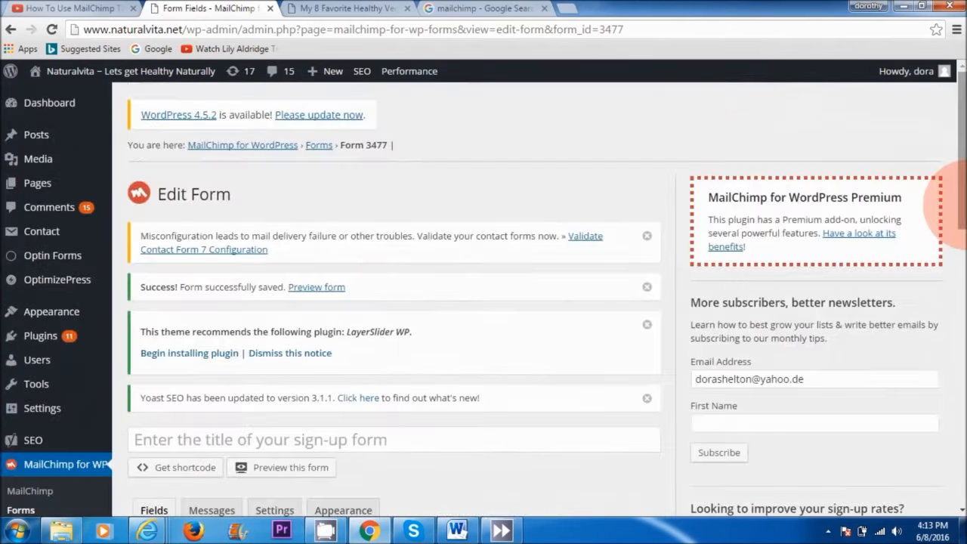
mouse_move(957, 204)
left_mouse_down()
mouse_move(956, 361)
mouse_move(962, 216)
left_mouse_up()
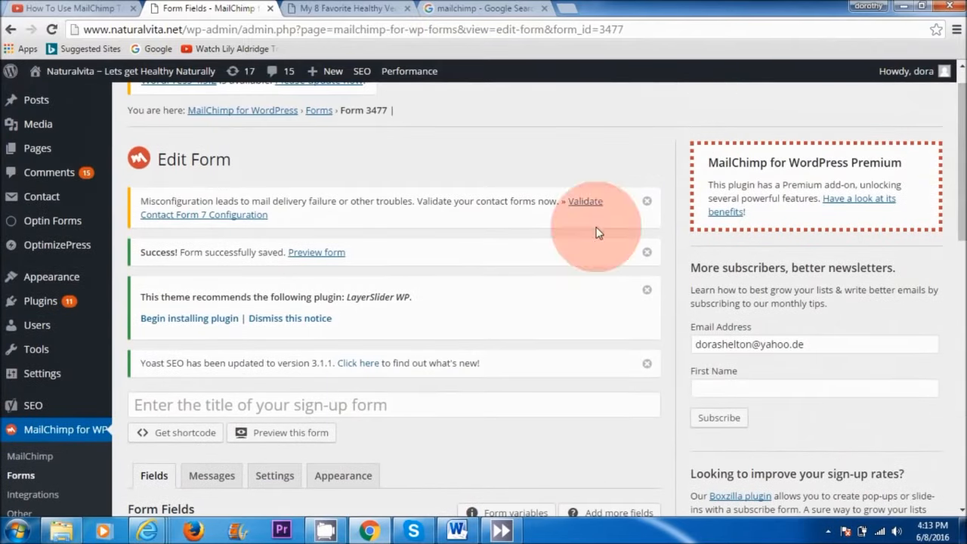
Step: Remove the existing MailChimp Sign-Up Form widget from the Right Sidebar and add a fresh one at the top of that sidebar
mouse_move(45, 280)
left_click(139, 317)
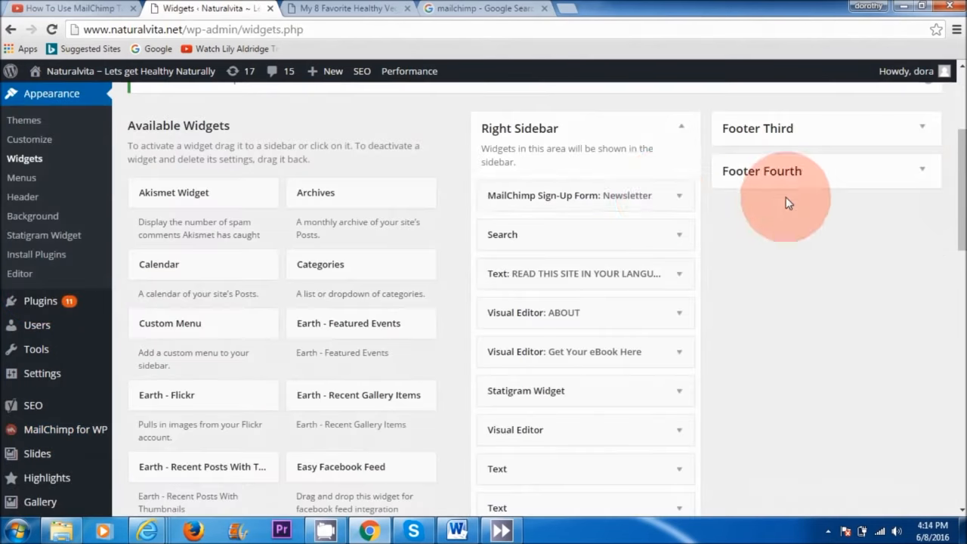
left_click_drag(643, 199, 365, 217)
left_click_drag(954, 185, 954, 302)
left_click(368, 354)
left_click_drag(368, 354, 557, 341)
Step: Set the MailChimp Sign-Up Form widget's title to "Free Ebook", save the widget, and reload the vegan dessert blog post
left_click_drag(563, 394, 480, 399)
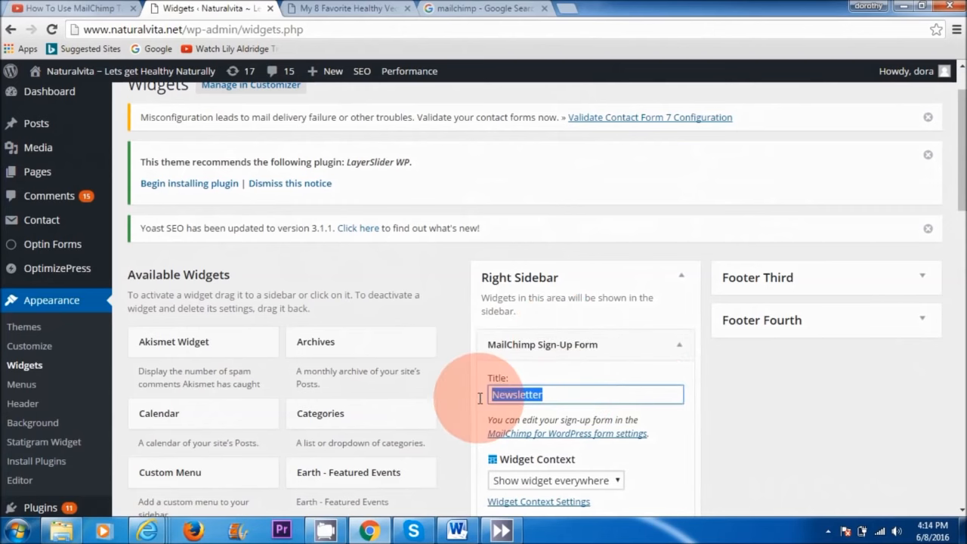
type("Free Ebo")
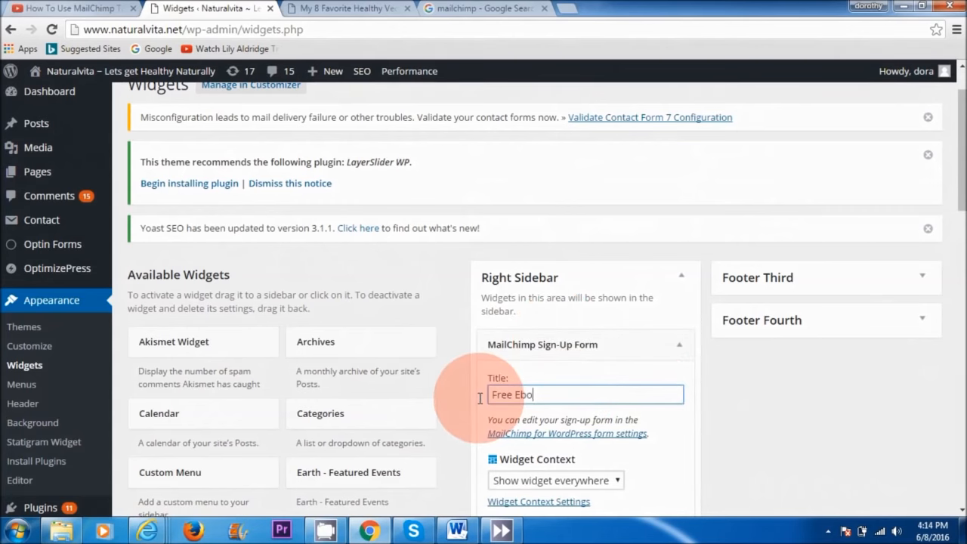
type("ok")
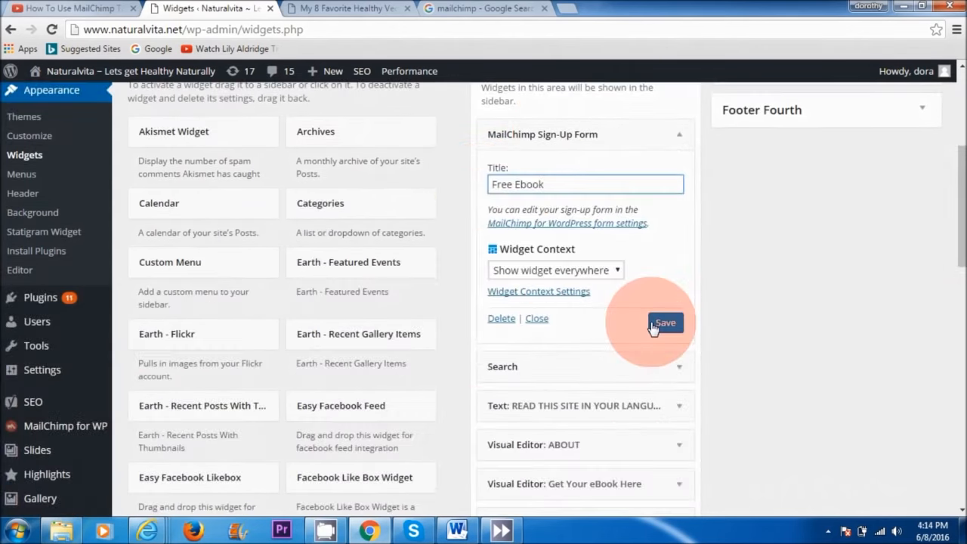
left_click(668, 323)
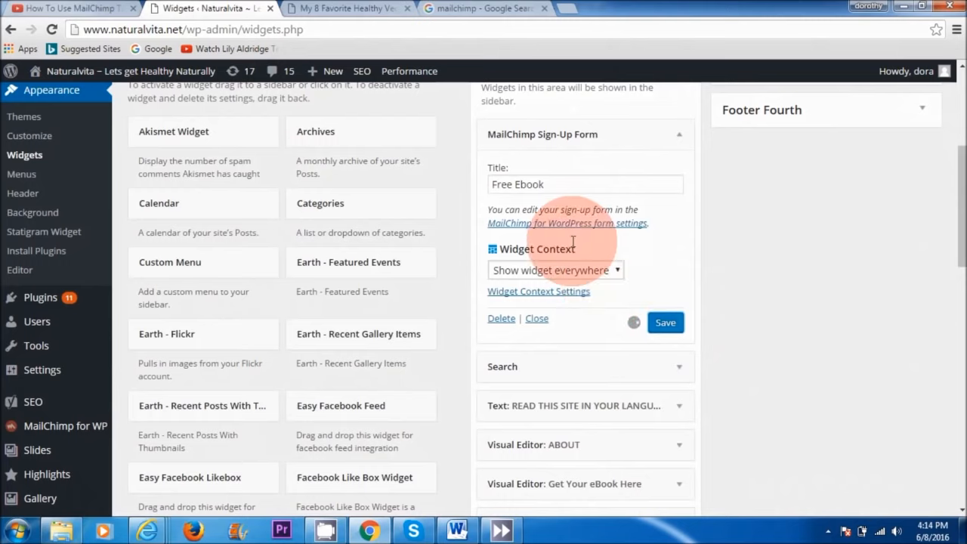
left_click(351, 9)
left_click(52, 31)
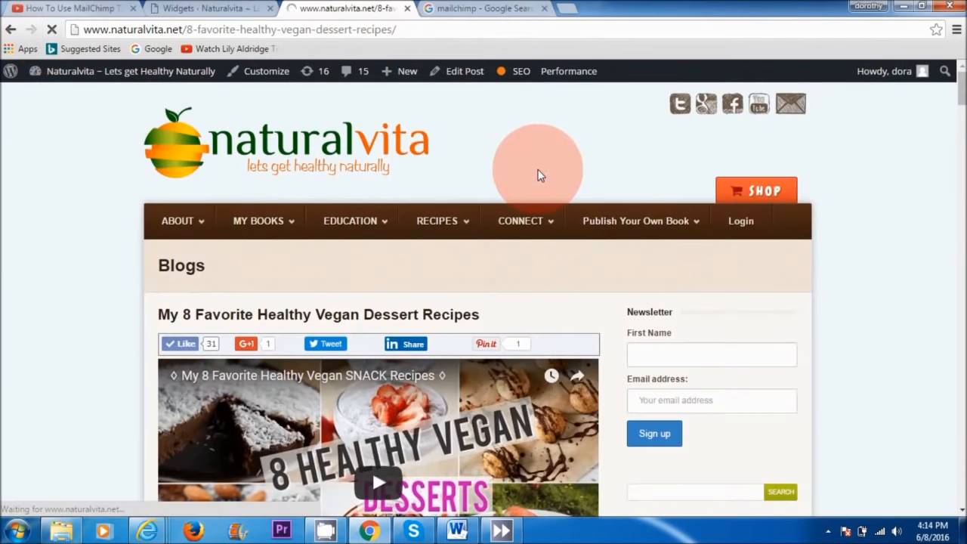